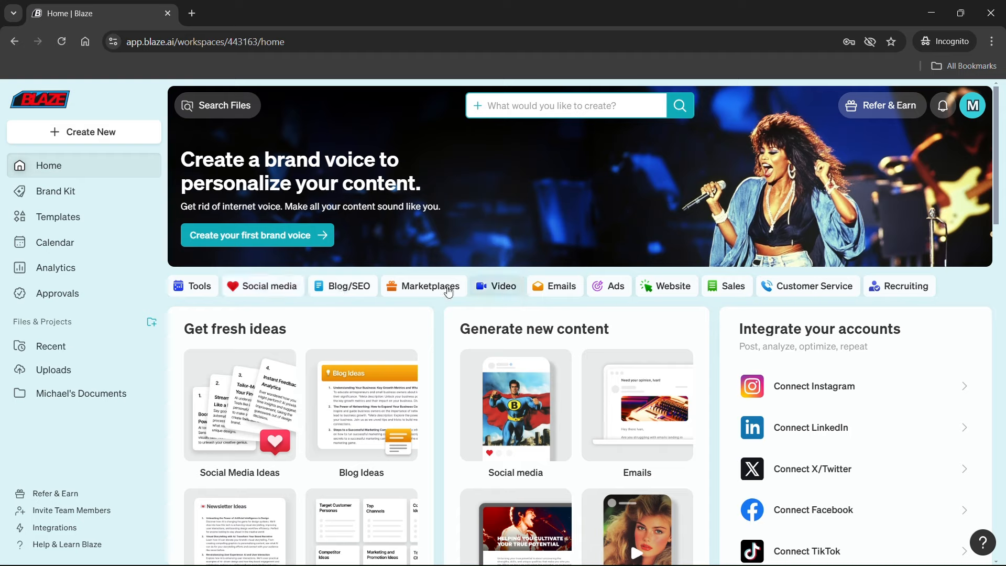
# - View the Tools category and the popular wizards offered for creating new content, closing the chooser after each look
pyautogui.click(195, 290)
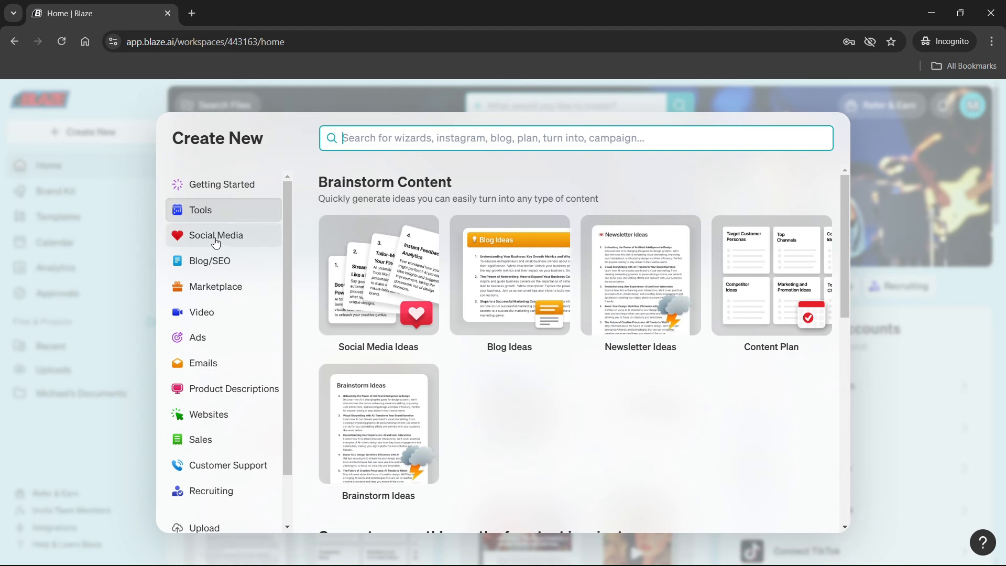
pyautogui.press('Escape')
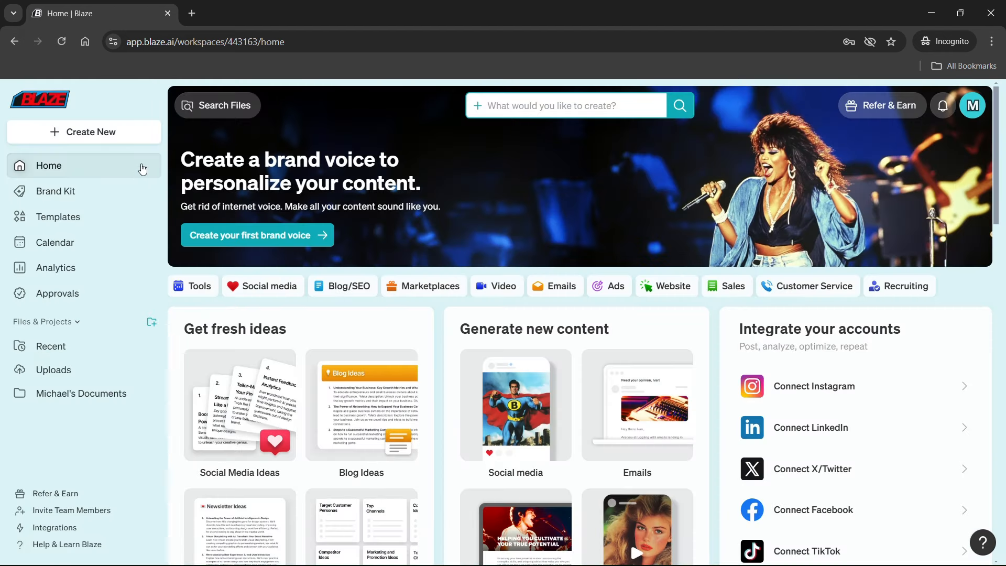
pyautogui.click(102, 133)
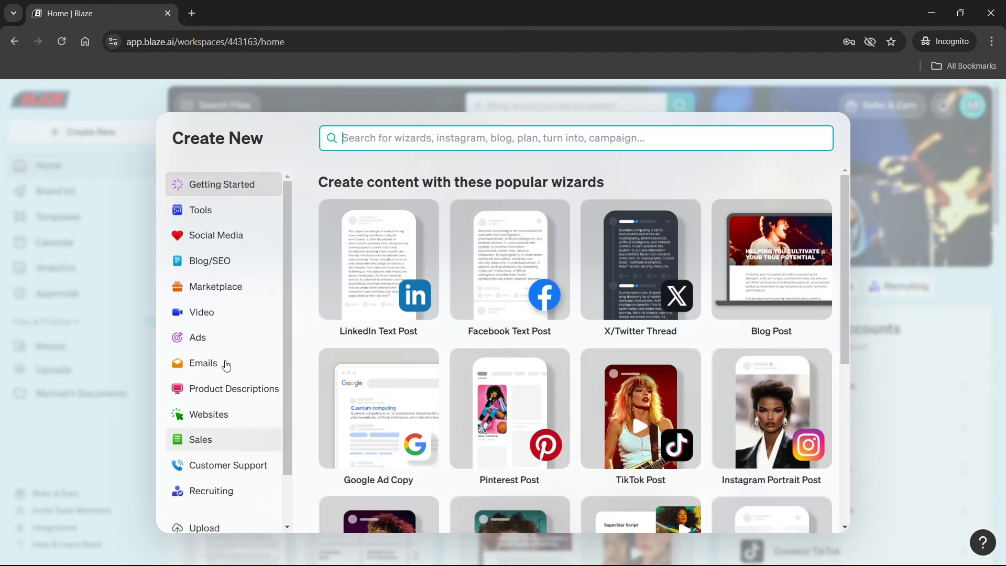
pyautogui.press('Escape')
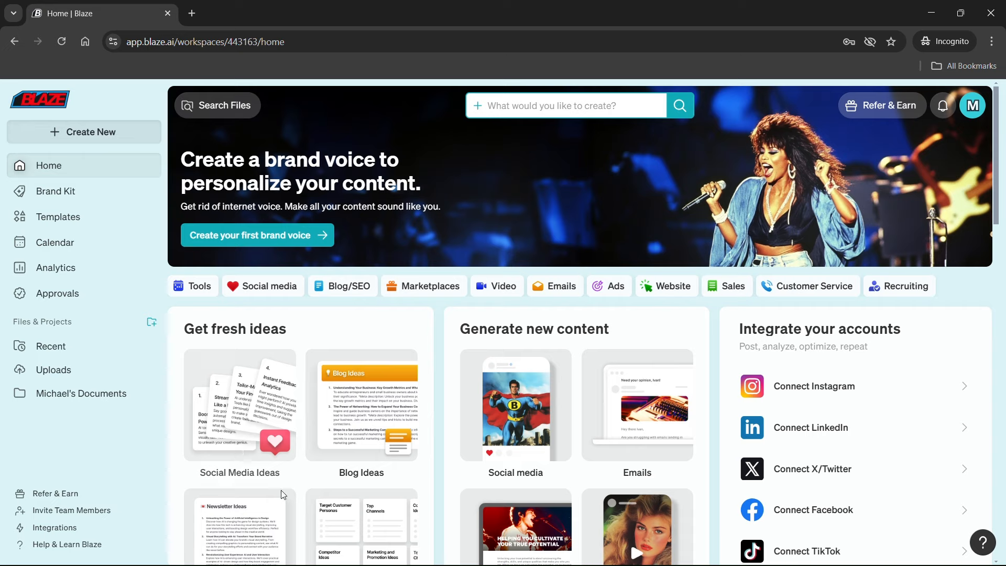
# - Examine the Home page sections on ideas, content generation, integrations, recent work, performance, monthly content, conversions and tutorials
pyautogui.scroll(-1, 300, 421)
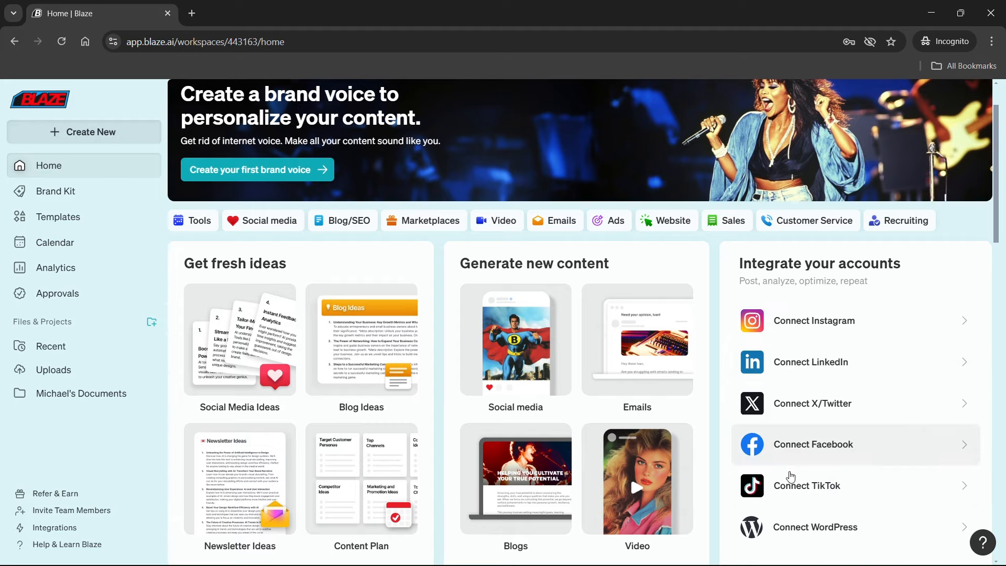
pyautogui.scroll(-8, 789, 500)
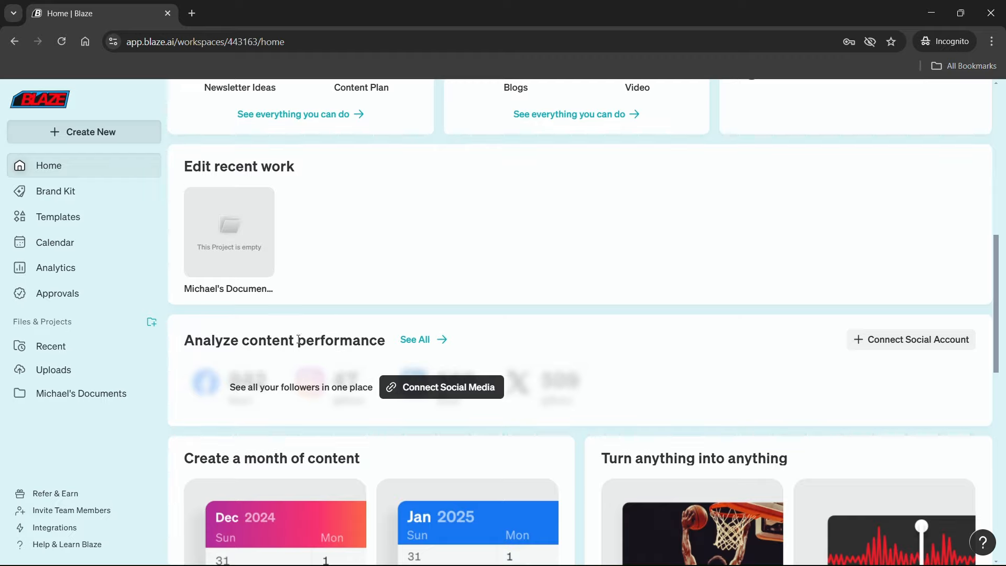
pyautogui.scroll(-5, 298, 340)
pyautogui.scroll(3, 292, 267)
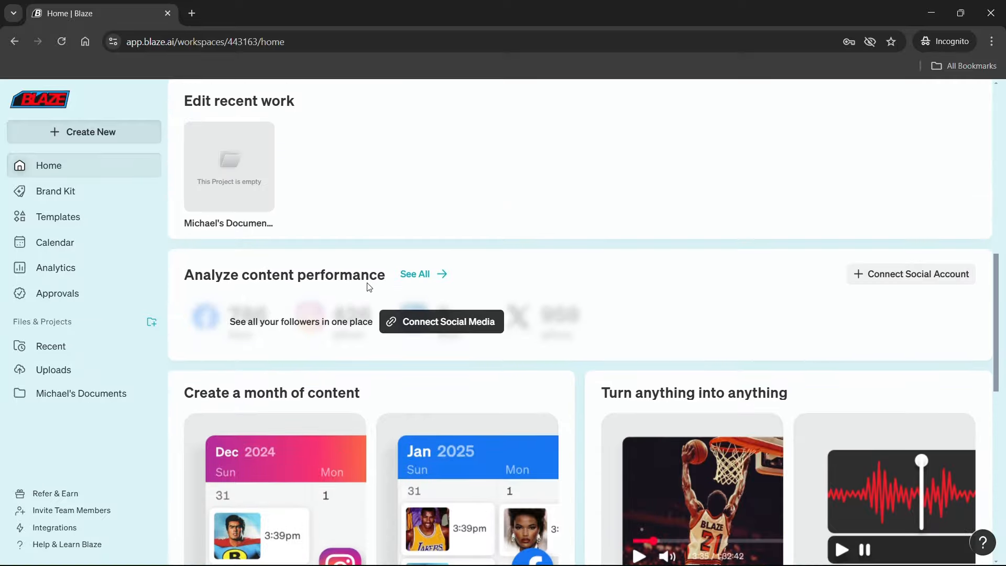
pyautogui.scroll(-4, 351, 294)
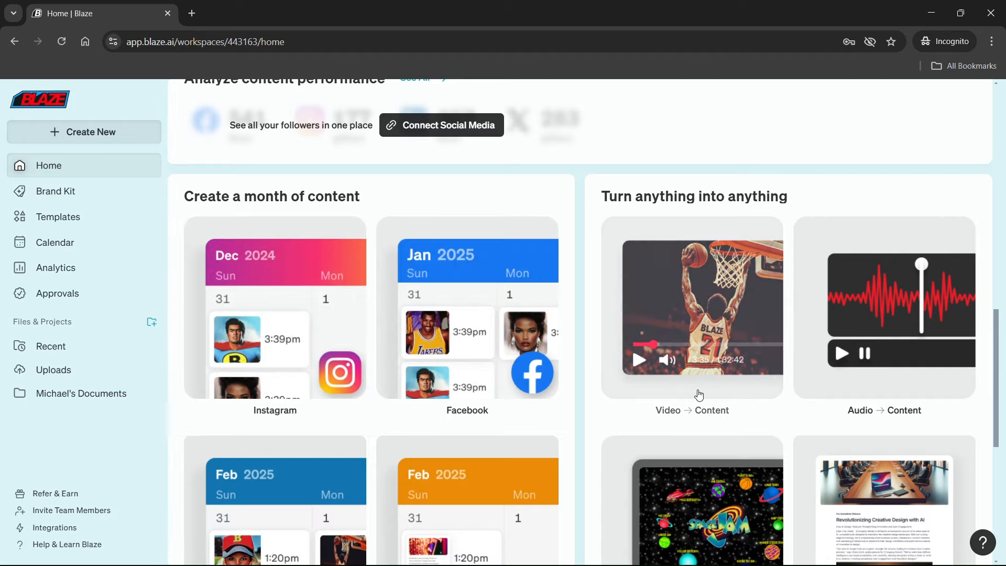
pyautogui.scroll(-4, 855, 406)
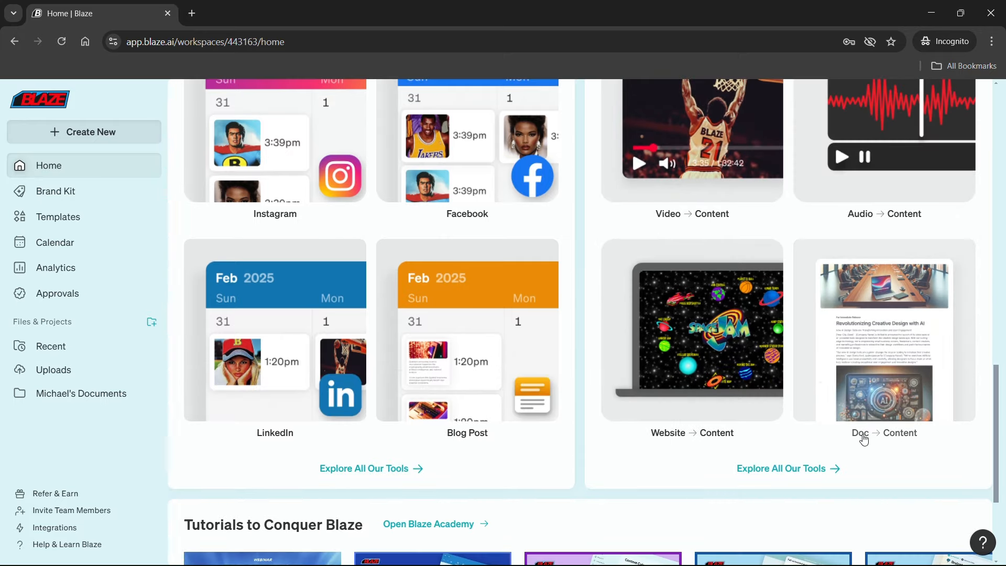
pyautogui.scroll(-4, 861, 444)
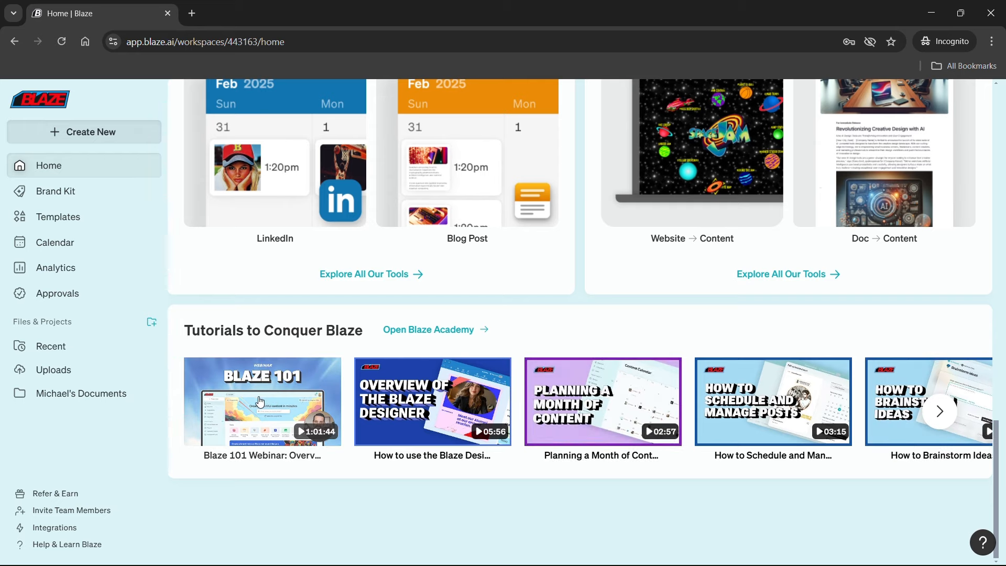
pyautogui.scroll(15, 260, 401)
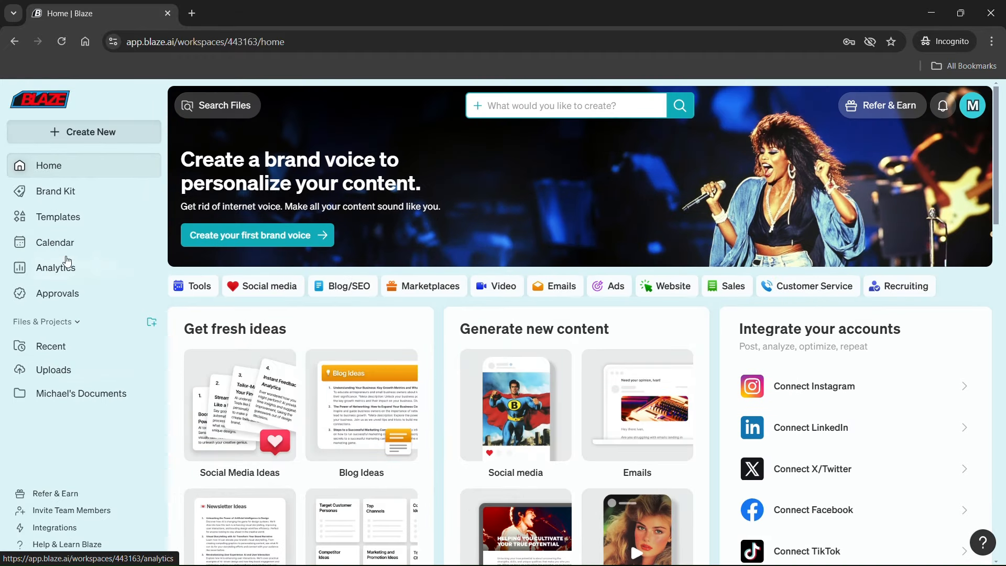
# - Check the Create New categories, then examine the Brand Kit sections for styles, voices, source materials and snippets
pyautogui.click(86, 134)
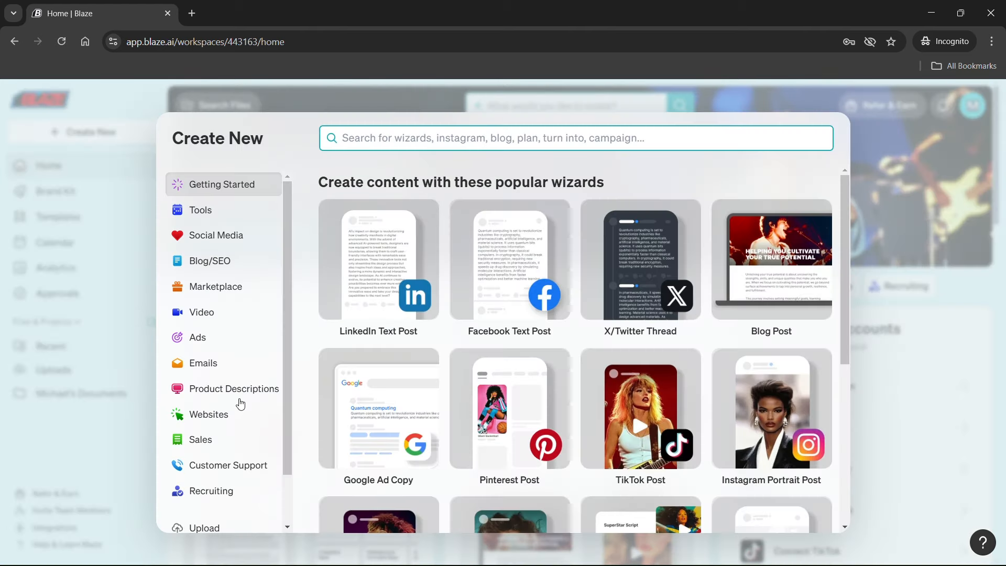
pyautogui.press('Escape')
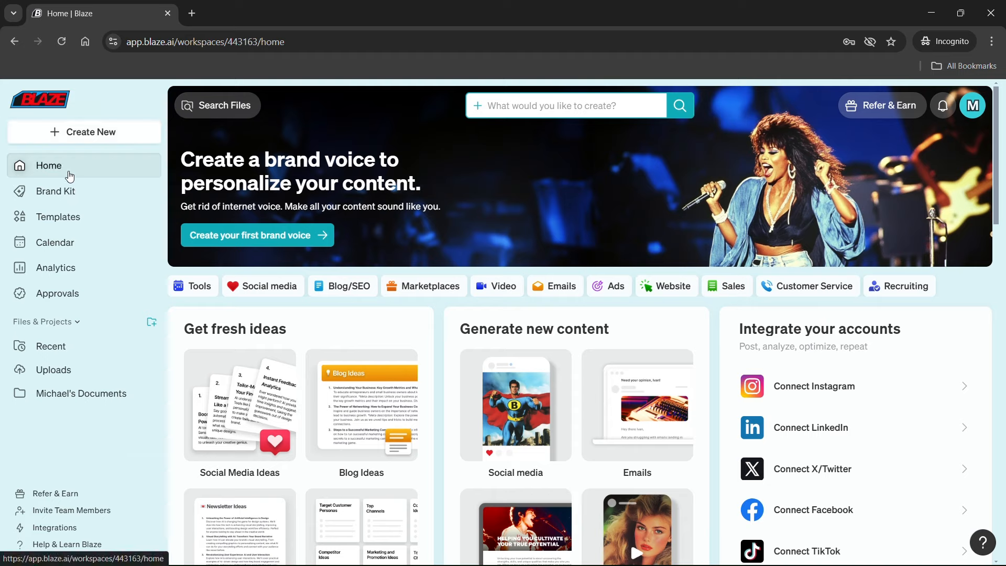
pyautogui.click(56, 192)
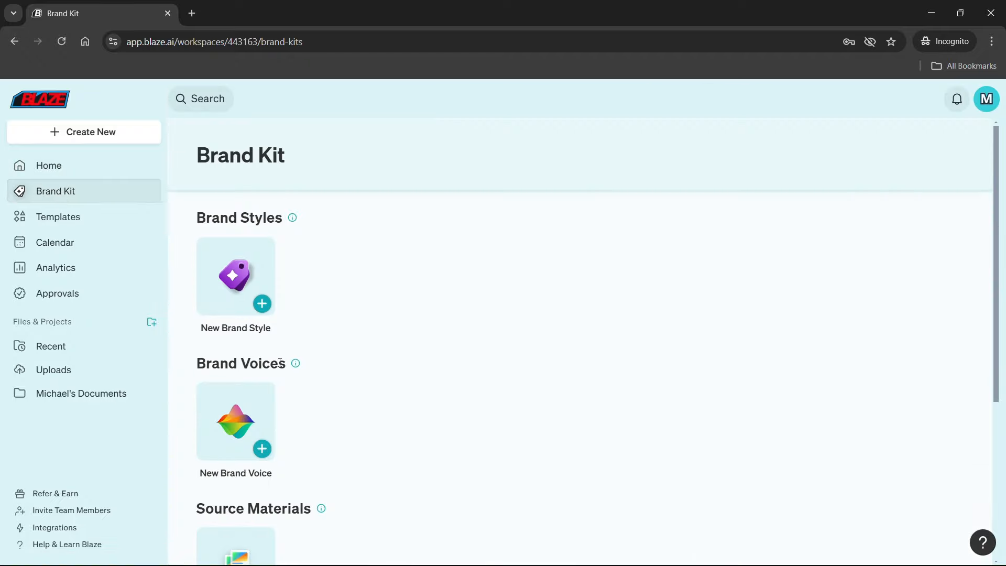
pyautogui.scroll(-4, 293, 361)
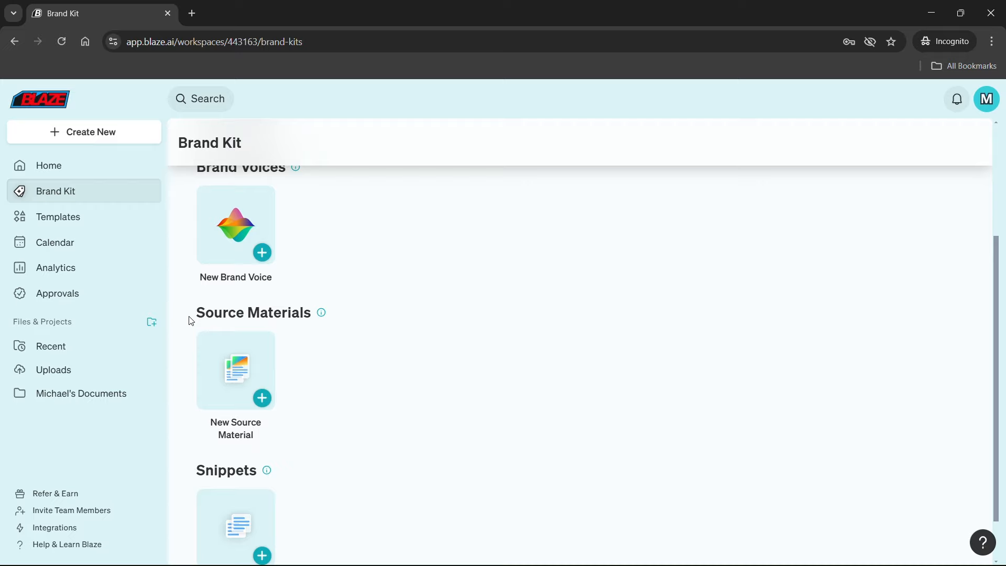
pyautogui.scroll(-1, 316, 320)
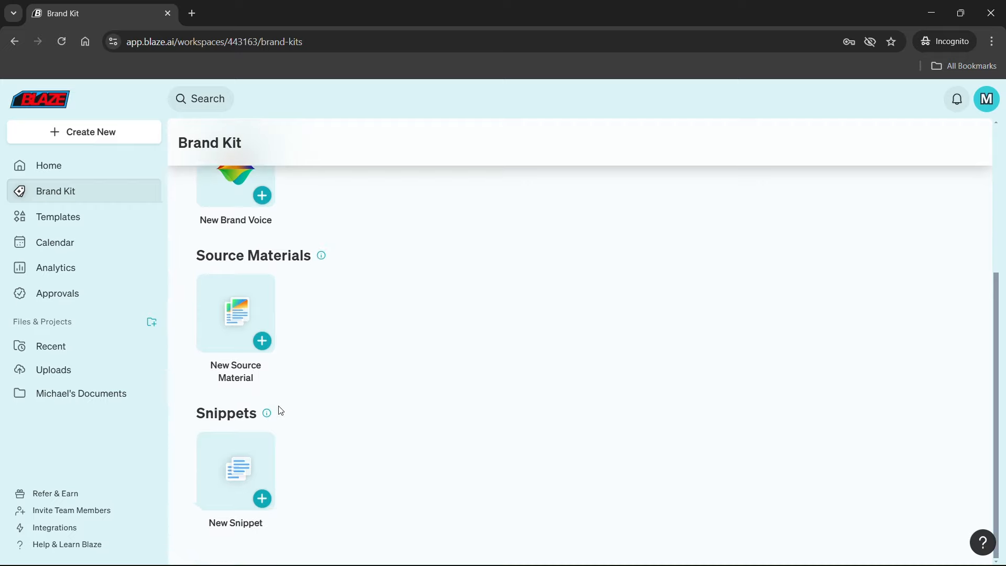
# - Open the template library and browse its style categories from Elegant down to Promotional and Minimalist
pyautogui.click(73, 220)
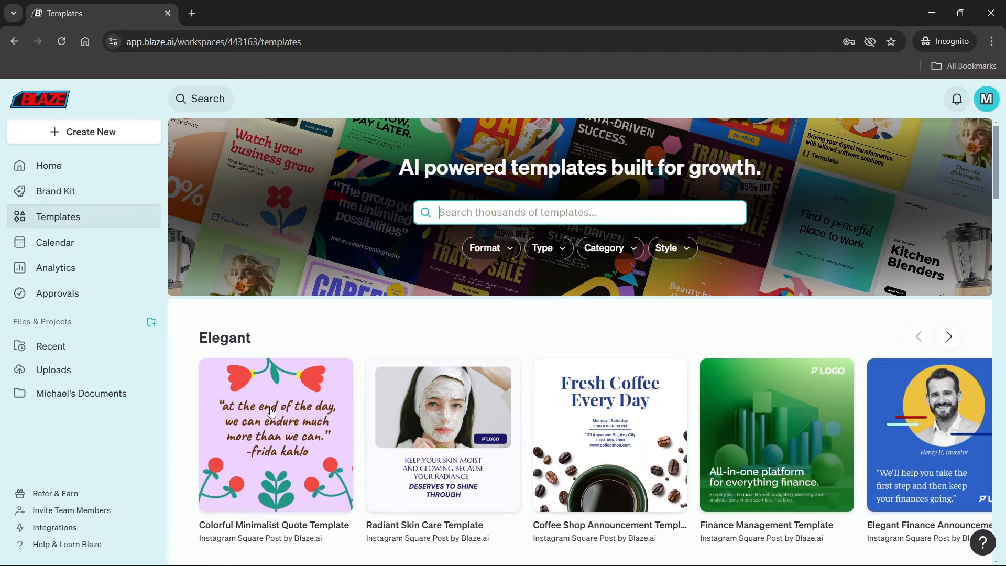
pyautogui.scroll(-9, 241, 356)
pyautogui.scroll(-15, 280, 411)
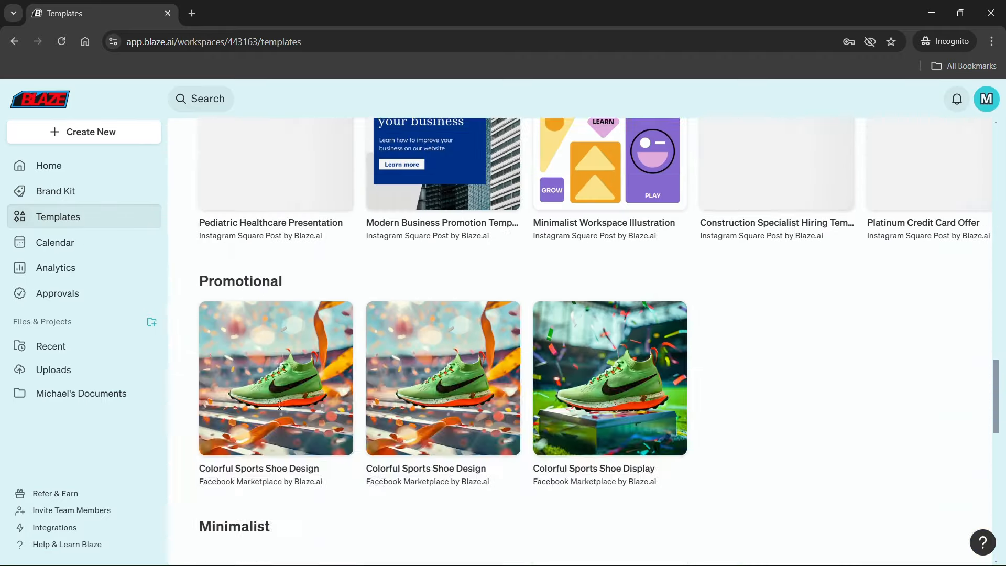
pyautogui.scroll(12, 278, 403)
pyautogui.scroll(12, 278, 401)
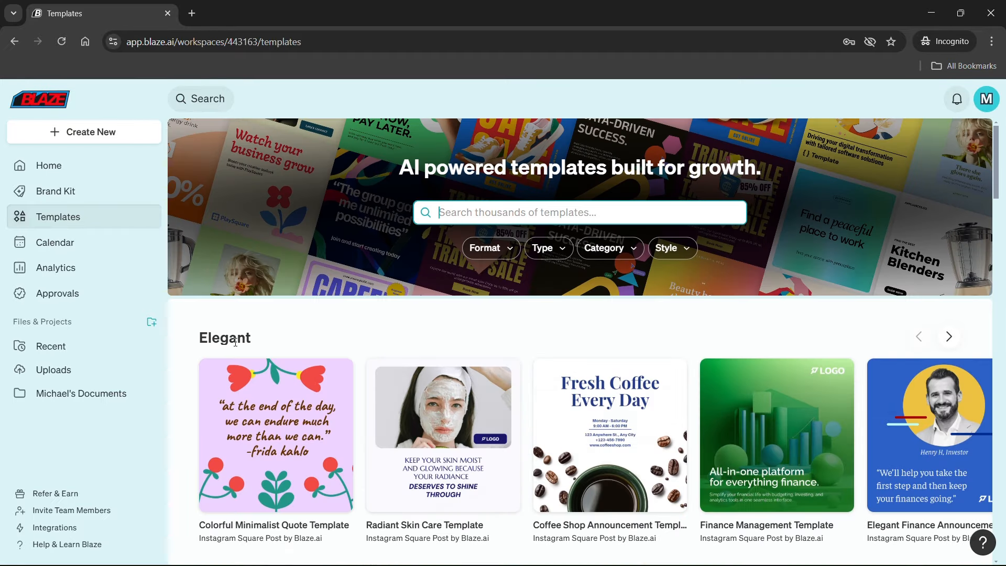
# - View the content Calendar, the Content Analytics page with its social media connection option, and the Reviews & Approvals page
pyautogui.click(67, 246)
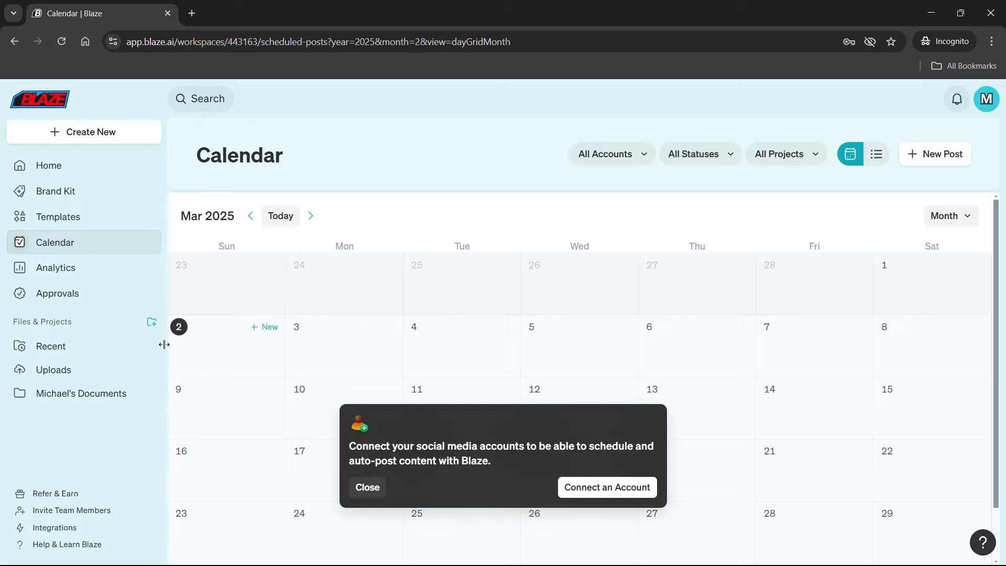
pyautogui.click(63, 278)
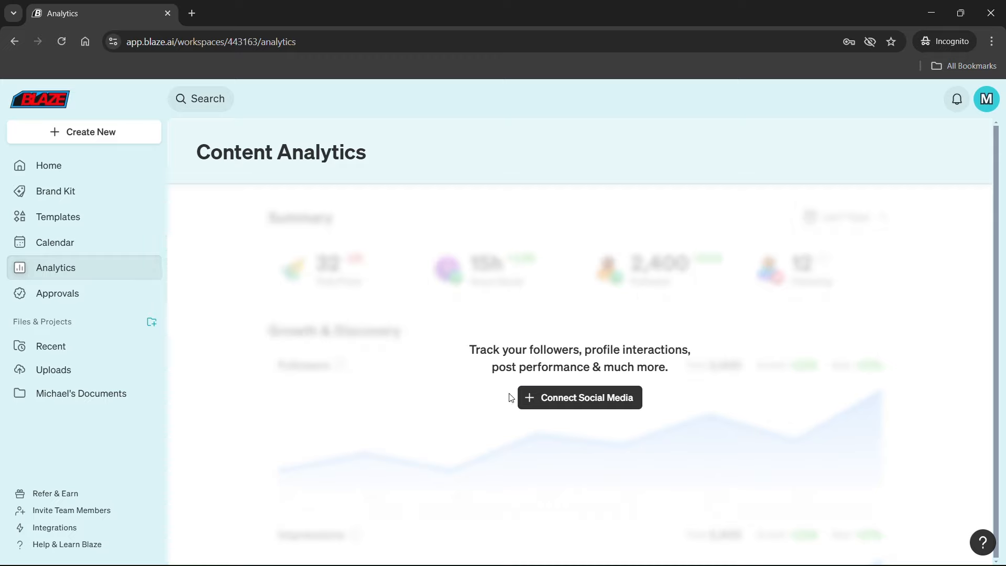
pyautogui.click(568, 407)
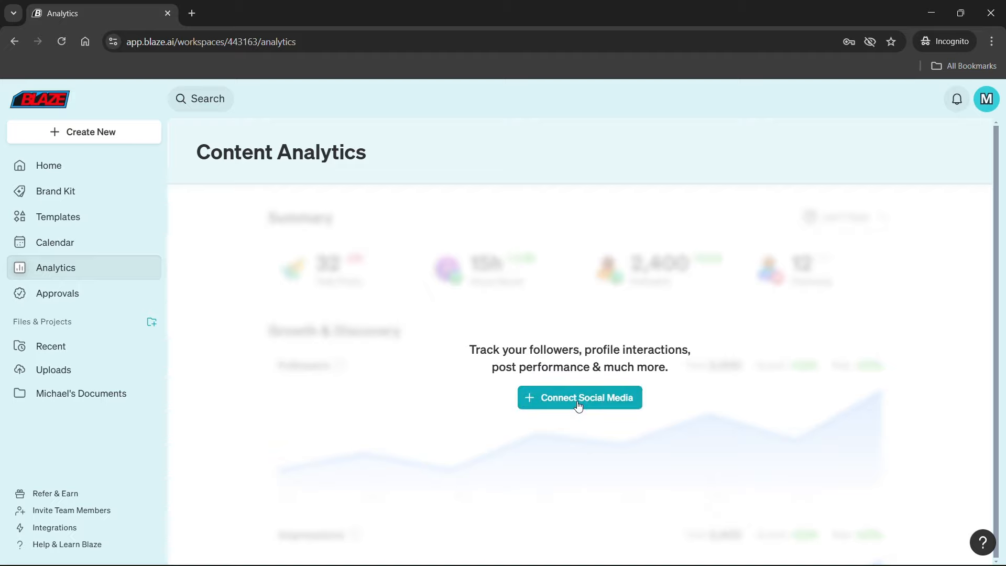
pyautogui.click(20, 299)
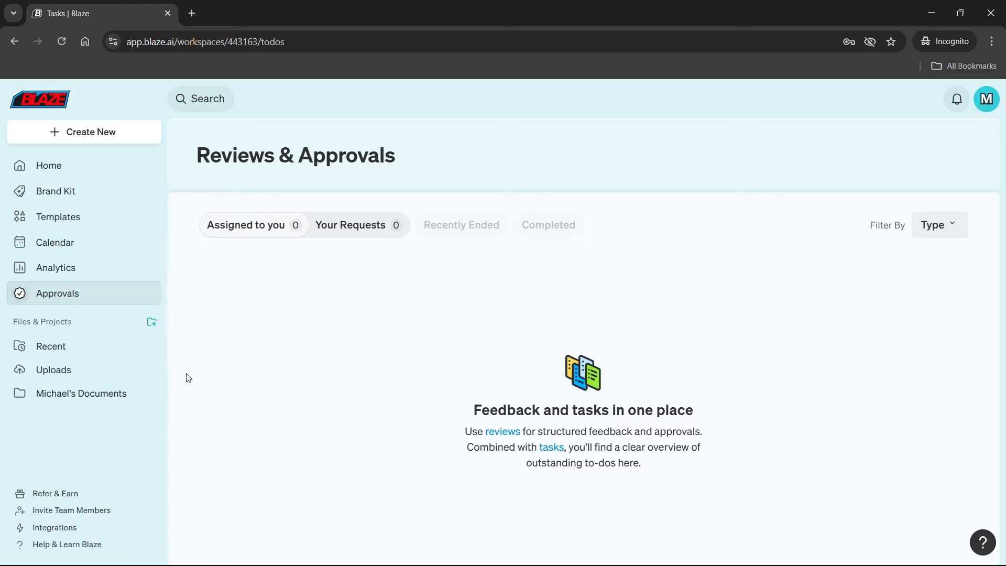
# - View the Recent files, the Uploads area and the personal documents folder, including the folder's available options
pyautogui.click(50, 354)
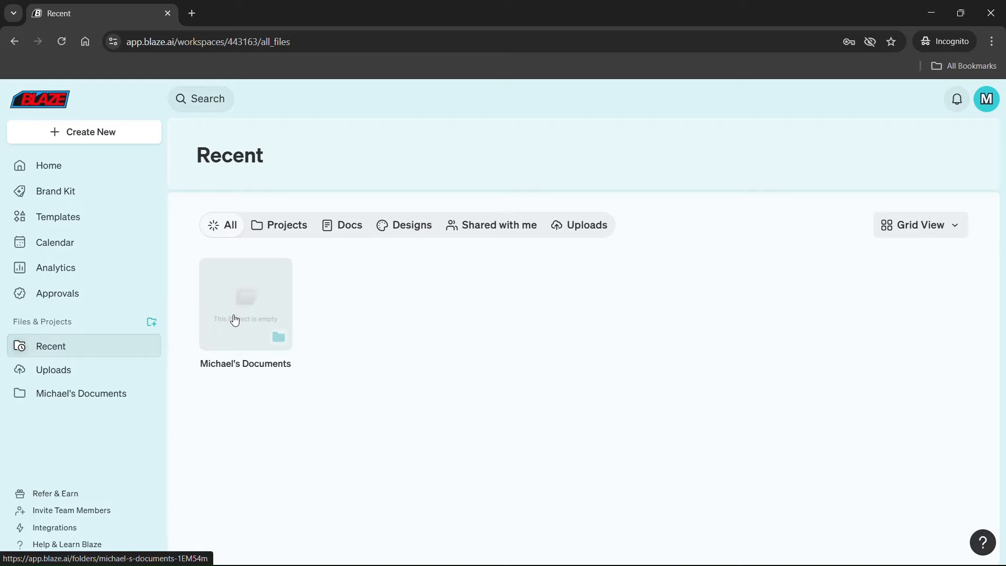
pyautogui.click(59, 370)
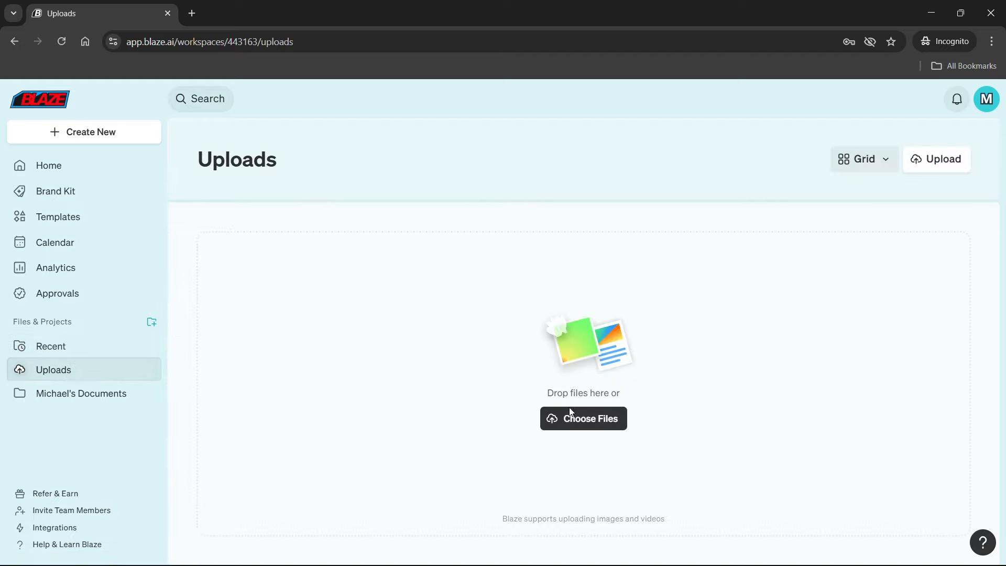
pyautogui.click(68, 402)
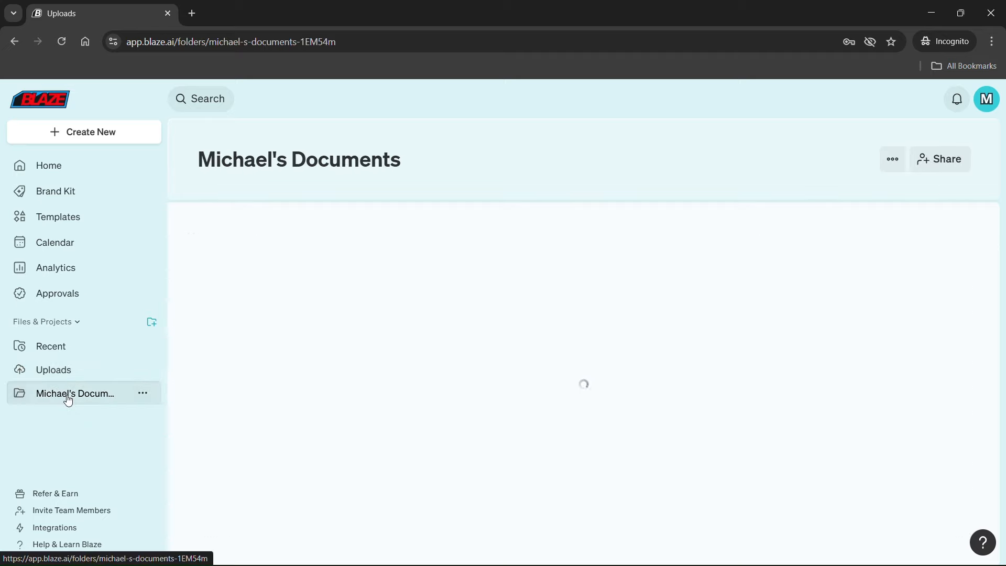
pyautogui.click(143, 394)
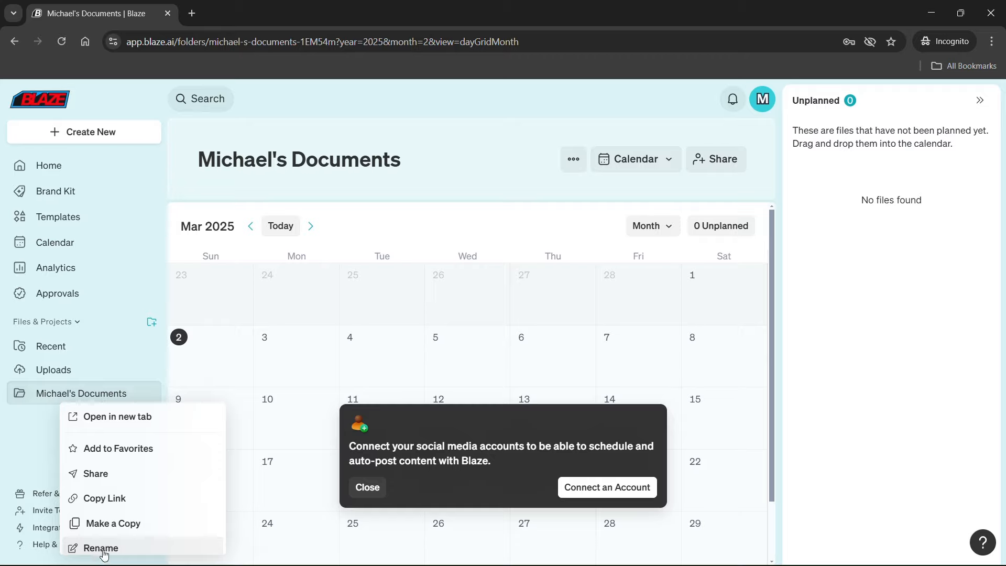
pyautogui.click(132, 522)
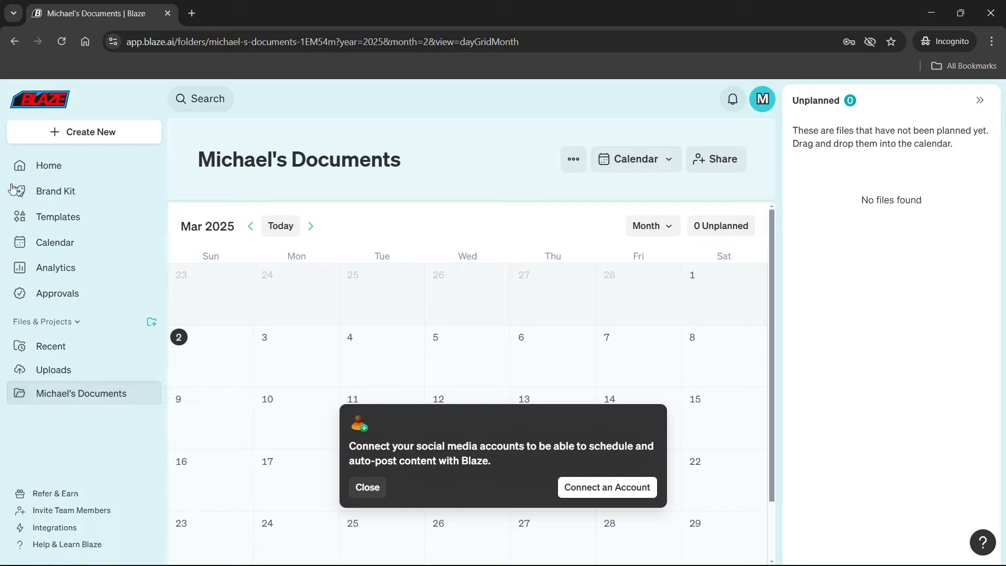
# - Create a new project named "Promotional Content" with Calendar as its default view
pyautogui.click(72, 134)
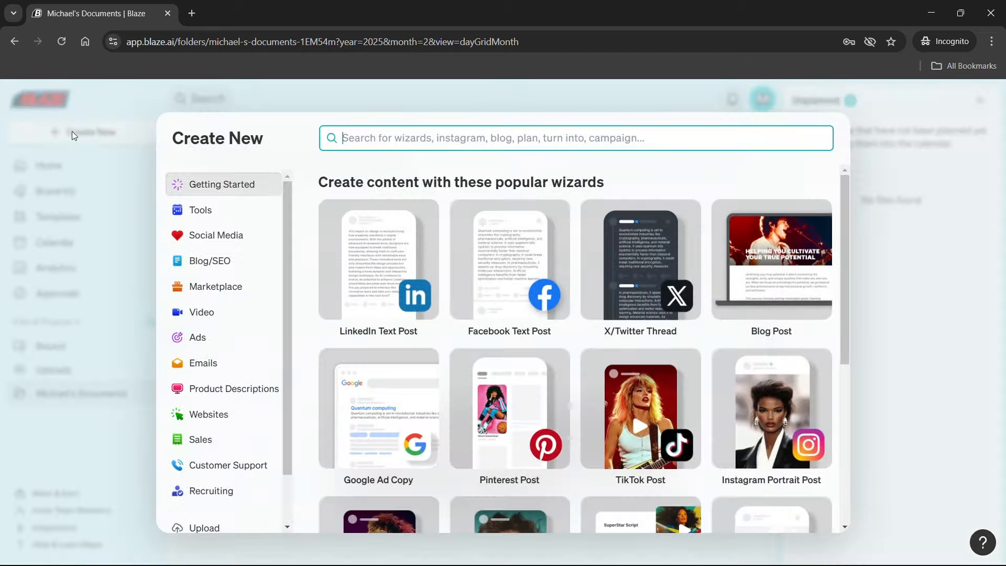
pyautogui.scroll(-1, 201, 359)
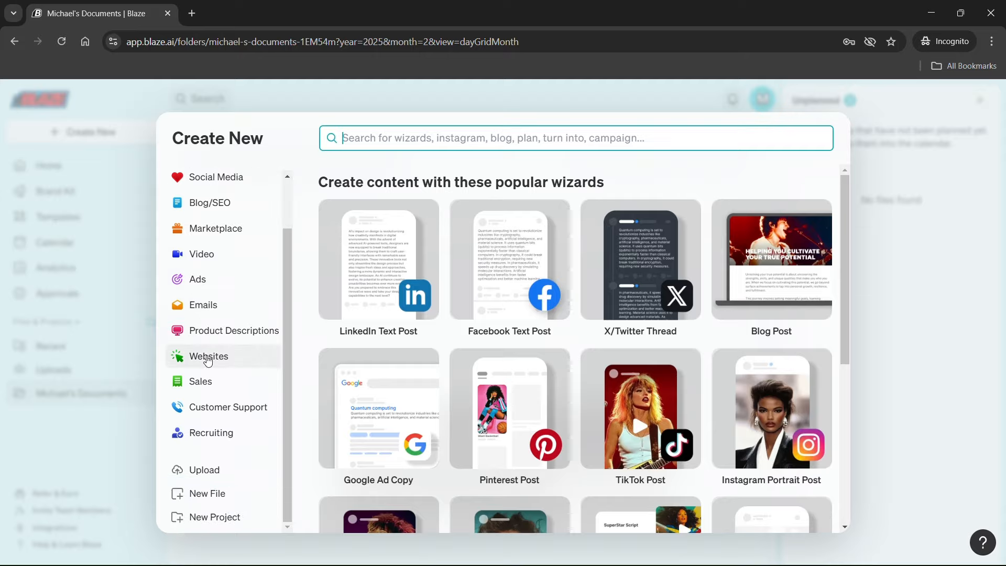
pyautogui.click(209, 524)
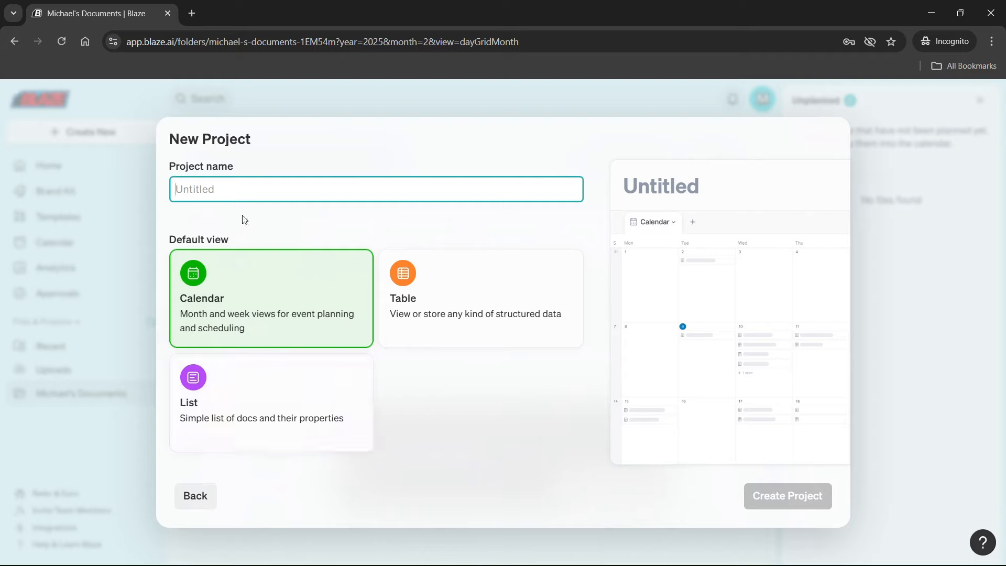
pyautogui.write('Promotional Content')
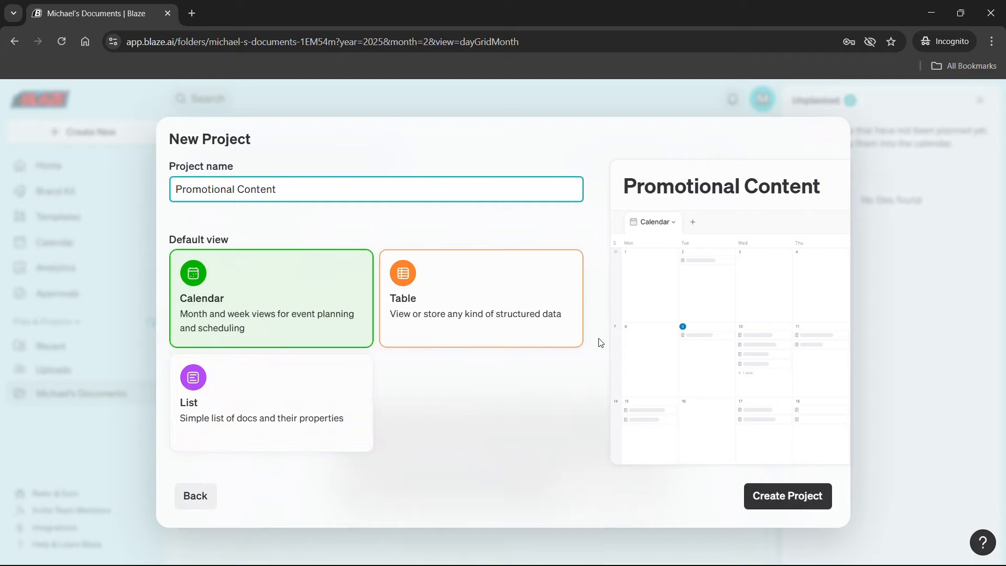
pyautogui.click(775, 507)
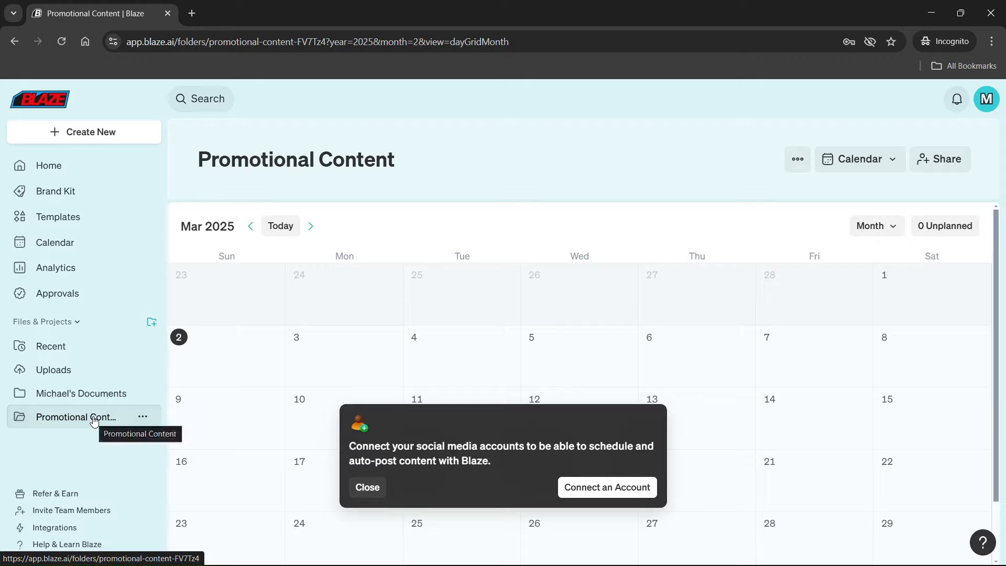
# - View the Refer & Earn invitation and referral link options, then close them
pyautogui.click(68, 496)
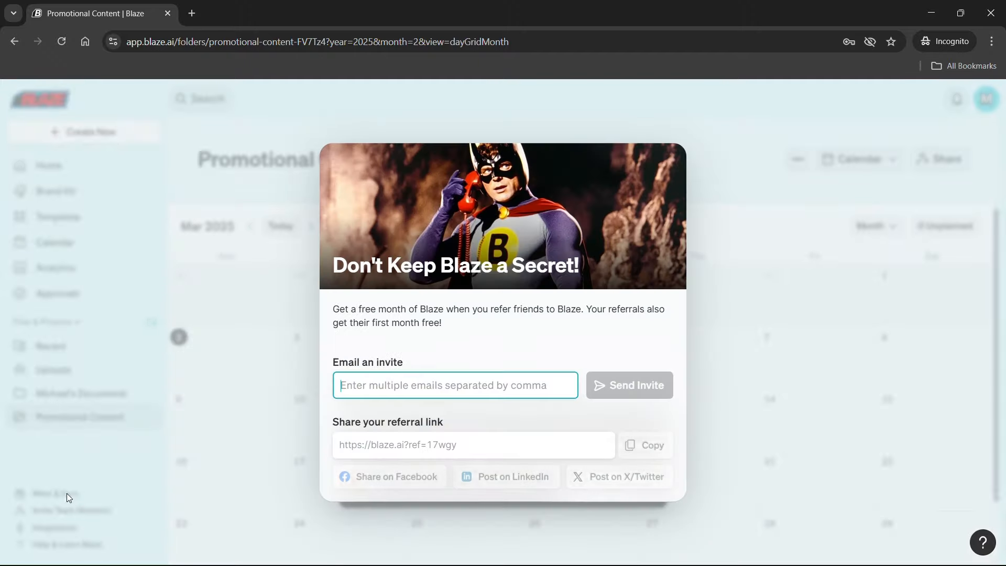
pyautogui.click(68, 492)
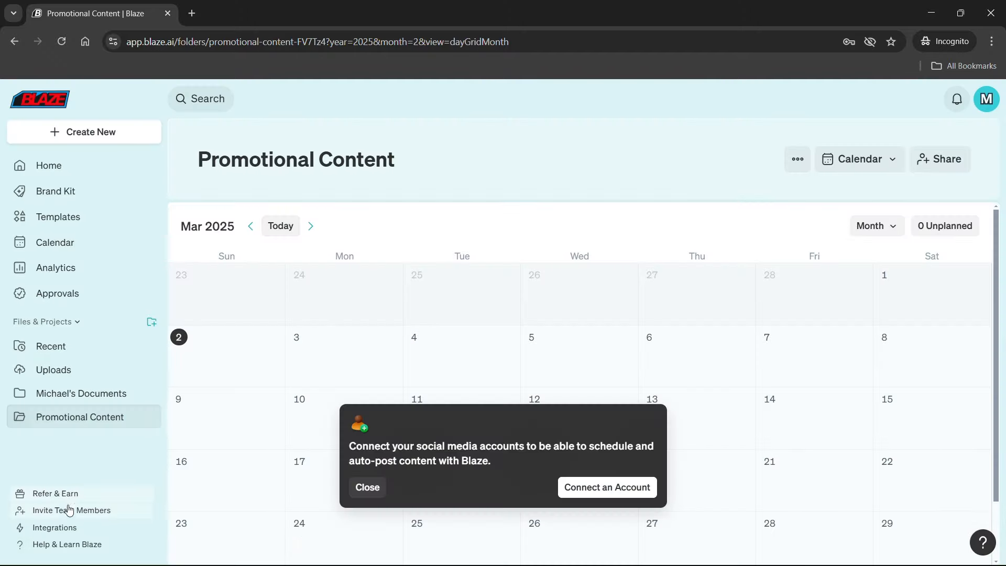
# - View the team invitation form, the available integrations with the public API section, and the help options, then return to Home
pyautogui.click(67, 511)
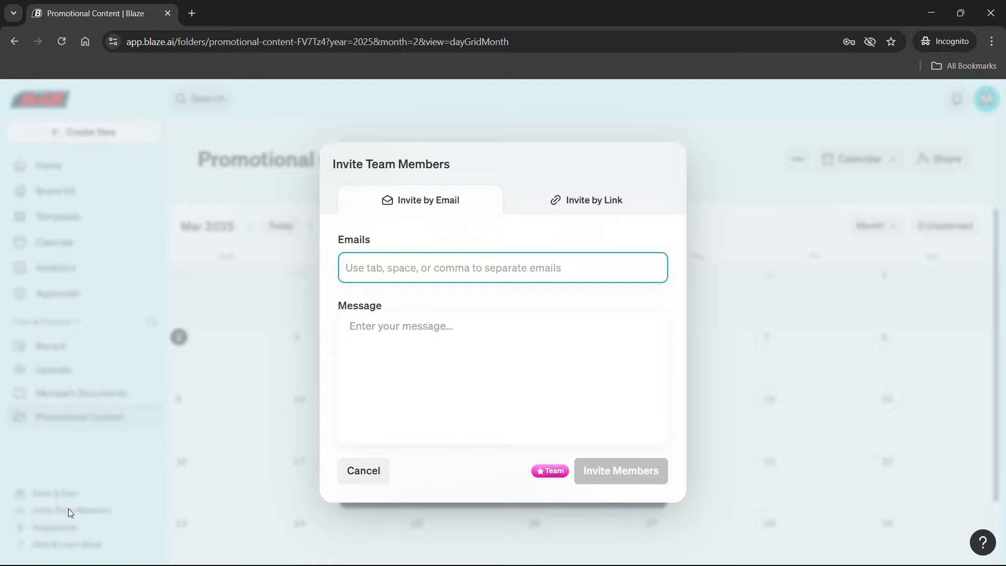
pyautogui.click(68, 508)
pyautogui.click(64, 528)
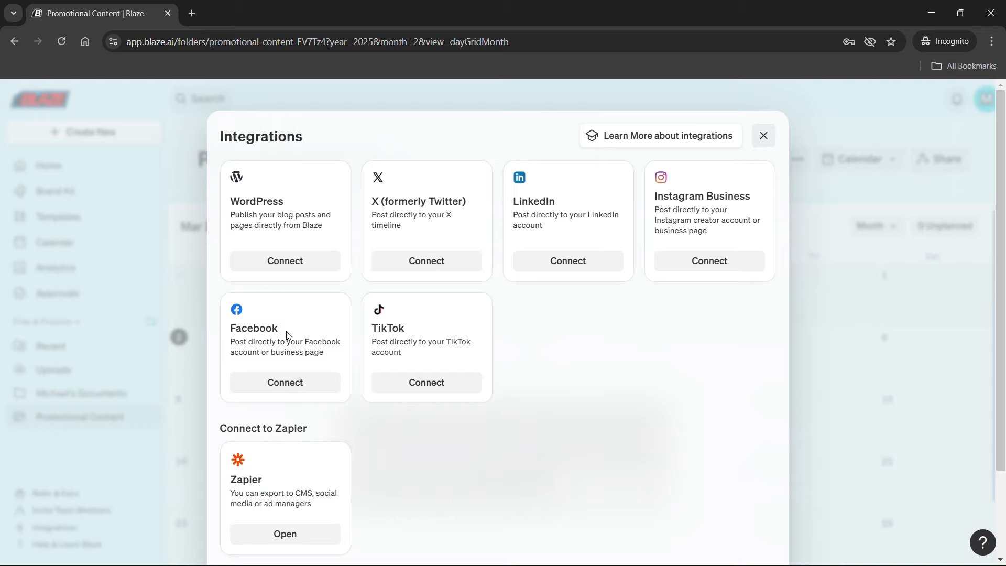
pyautogui.scroll(-2, 278, 485)
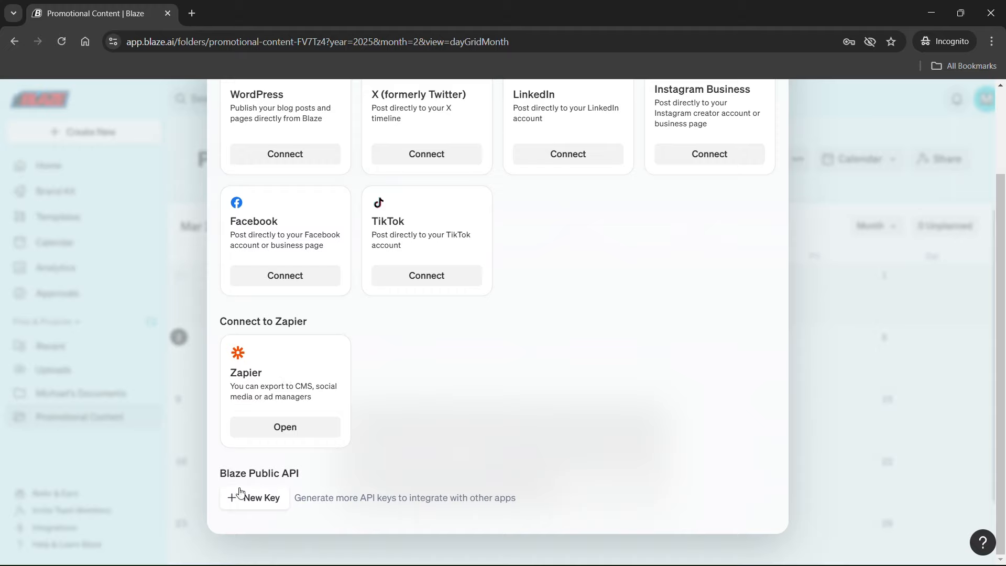
pyautogui.click(118, 538)
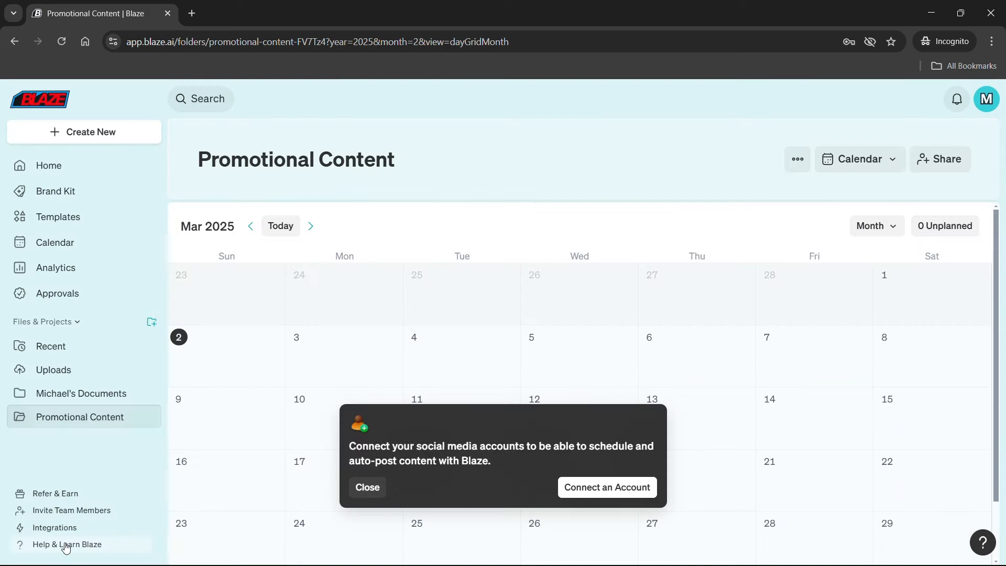
pyautogui.click(65, 545)
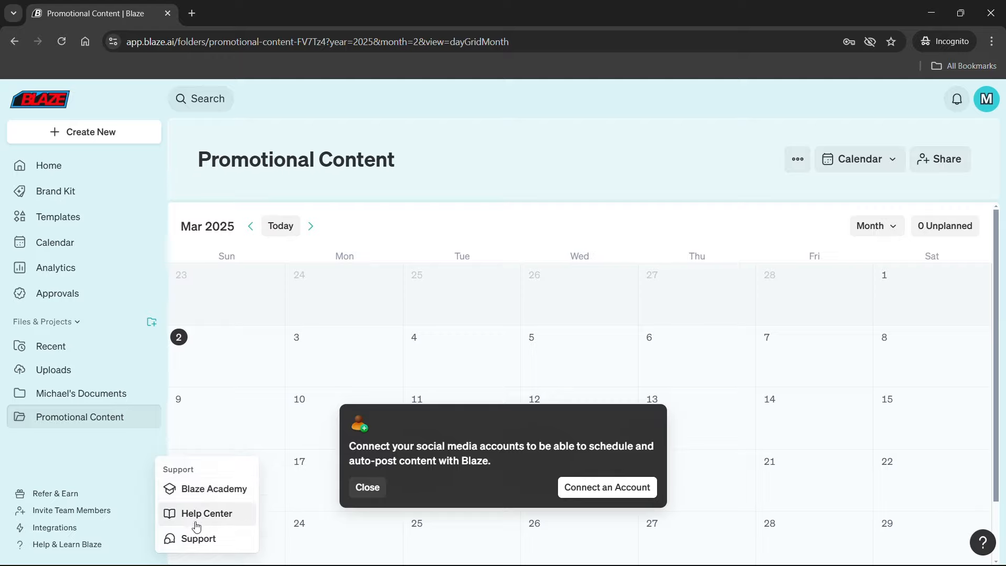
pyautogui.click(51, 165)
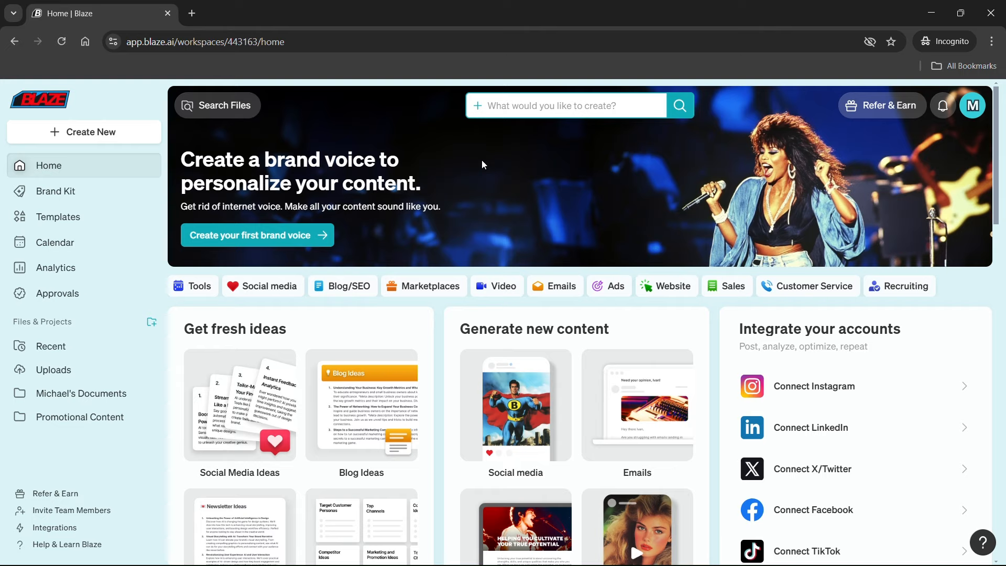
# - Start a new brand style in the Brand Kit and reconnect the existing Facebook account to Blaze
pyautogui.click(68, 196)
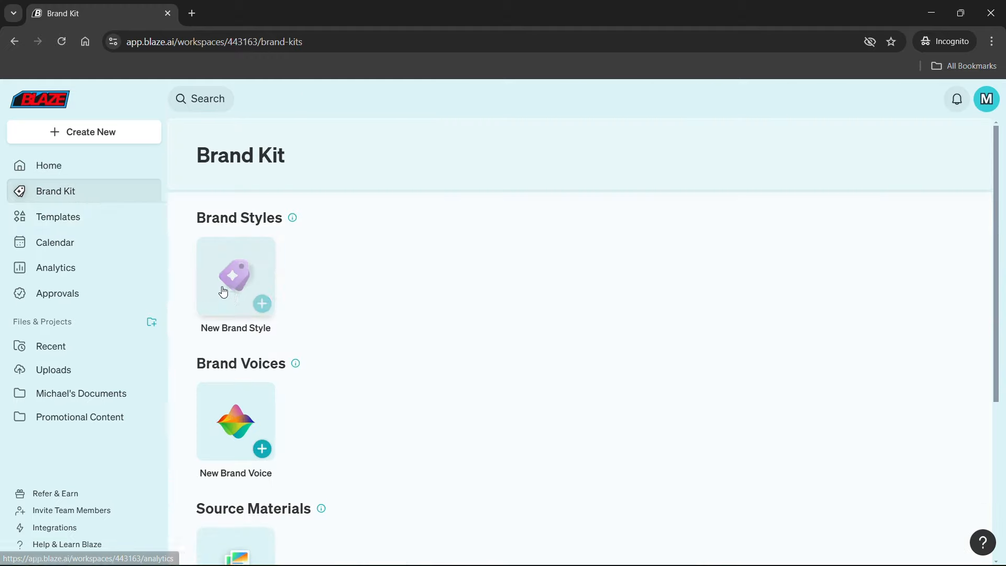
pyautogui.click(231, 298)
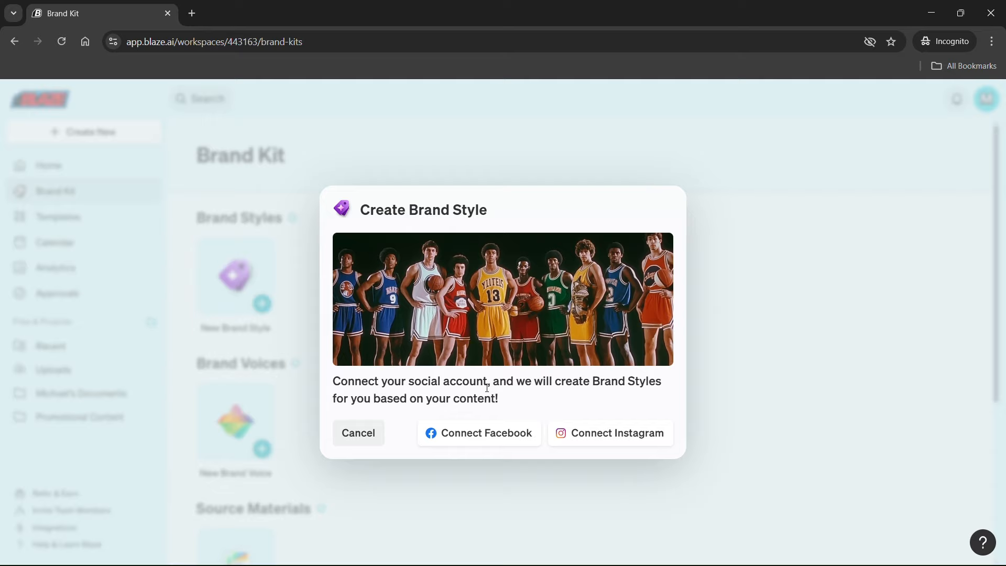
pyautogui.click(494, 437)
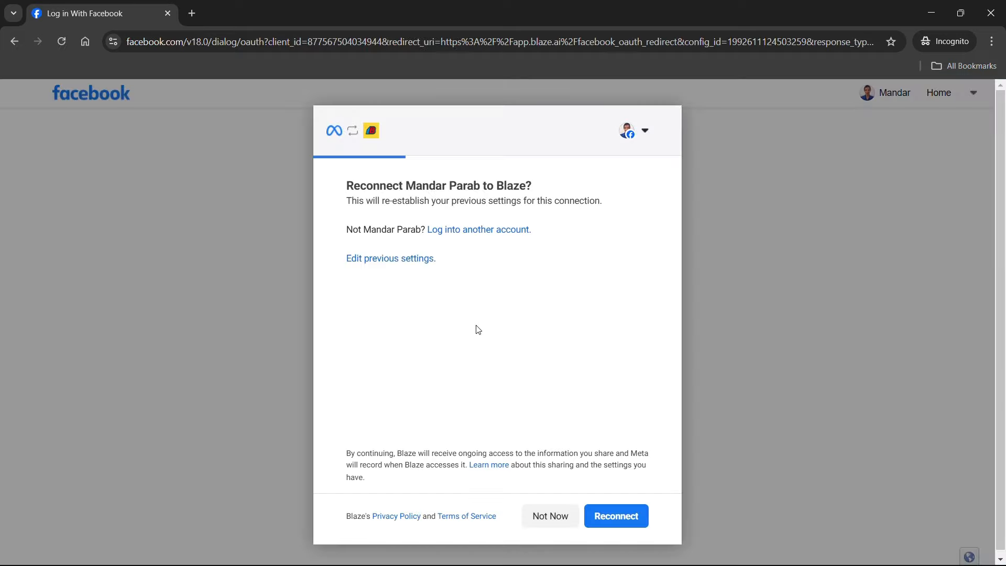
pyautogui.click(613, 523)
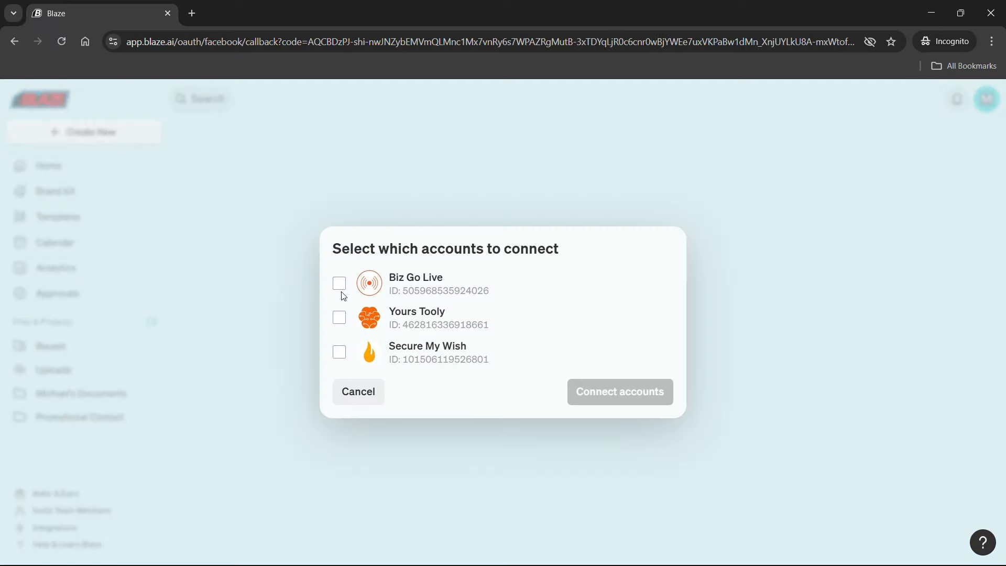
# - Connect the Yours Tooly, Secure My Wish and Biz Go Live Facebook pages and close the integrations overview
pyautogui.click(339, 317)
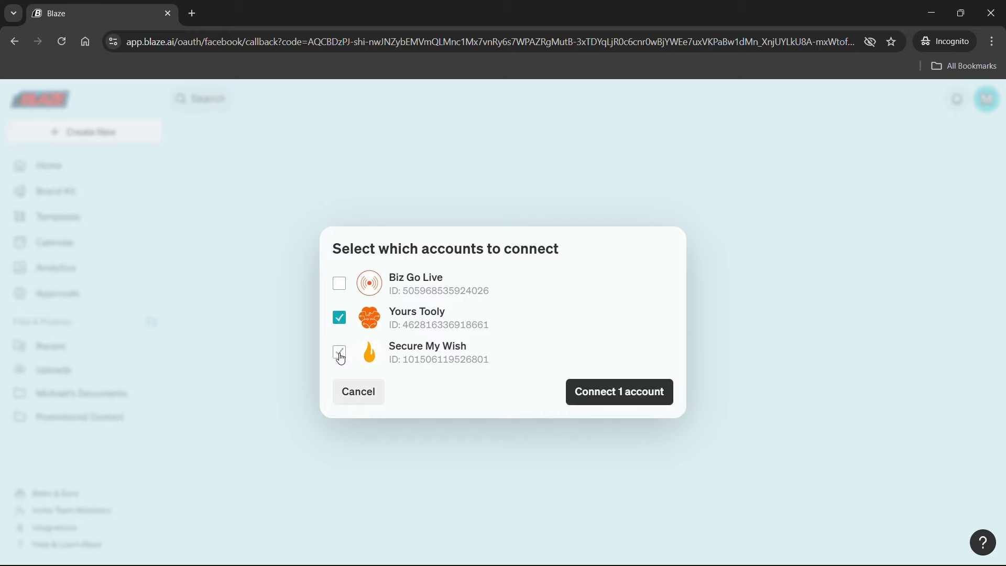
pyautogui.click(340, 354)
pyautogui.click(339, 283)
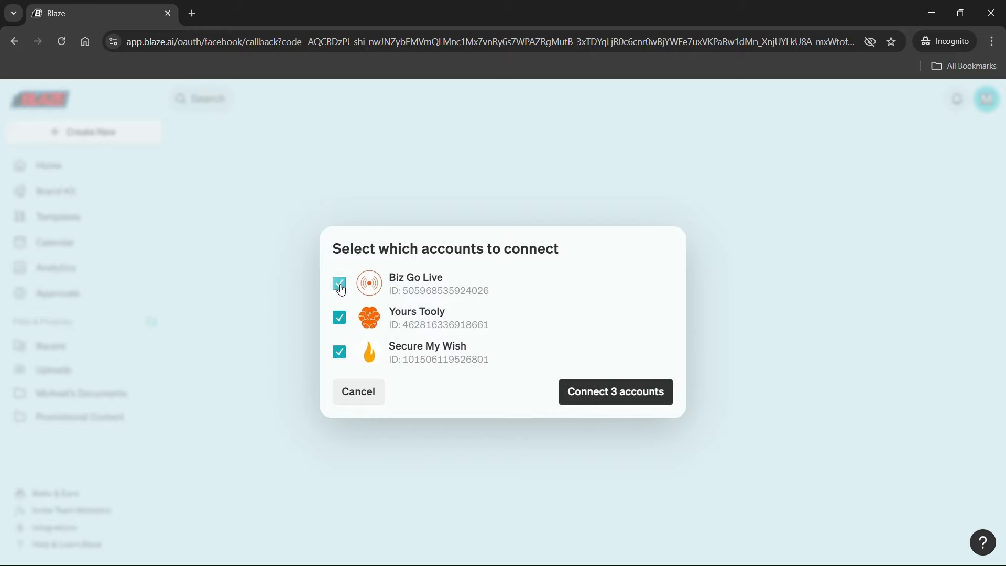
pyautogui.click(577, 398)
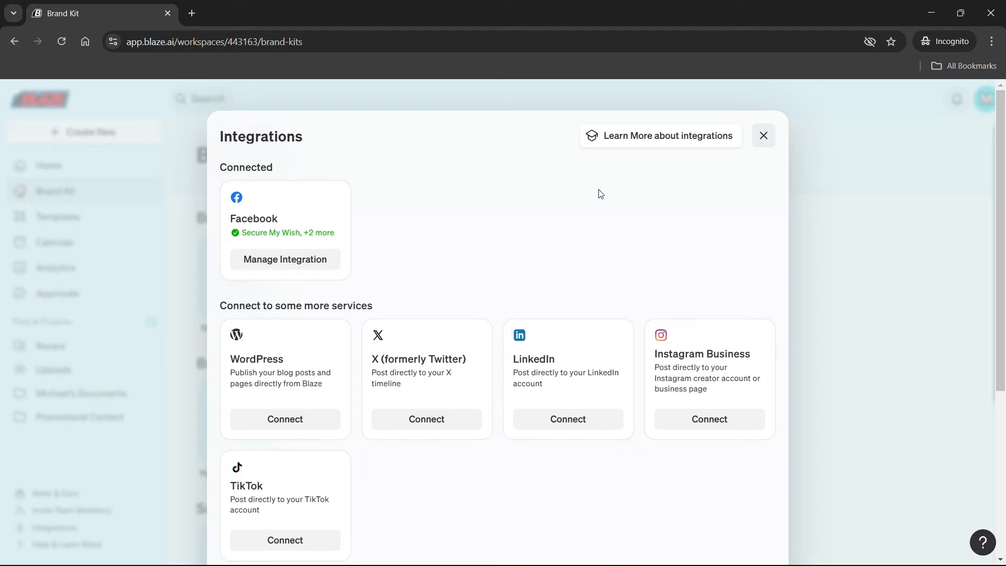
pyautogui.click(764, 136)
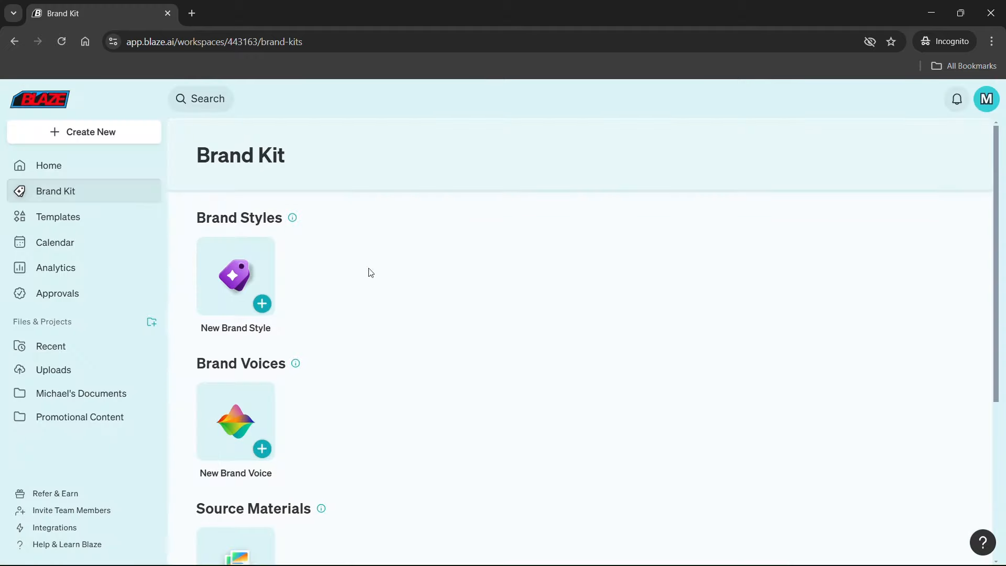
# - Generate a new brand style from the Yours Tooly Facebook account
pyautogui.click(231, 284)
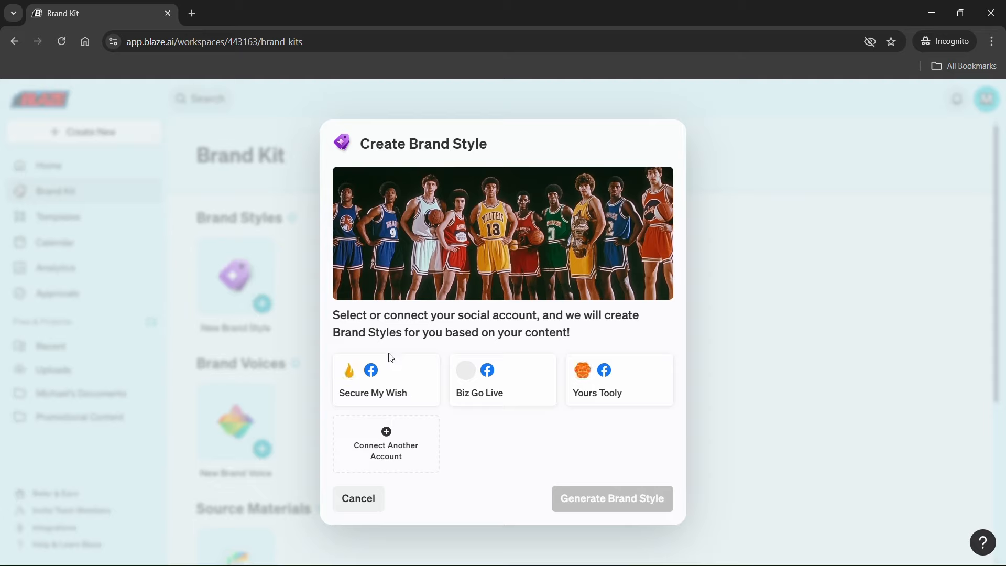
pyautogui.click(588, 376)
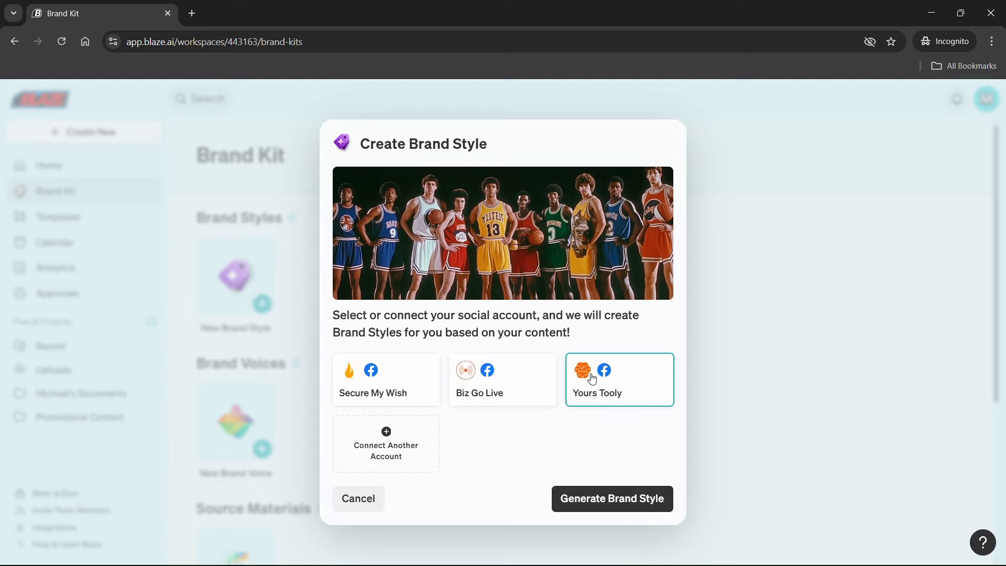
pyautogui.click(606, 502)
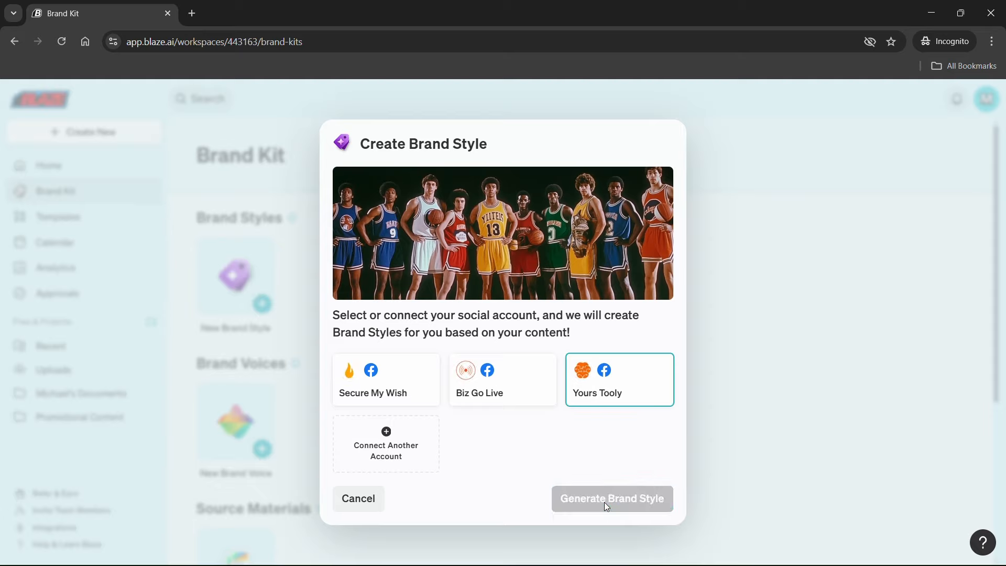
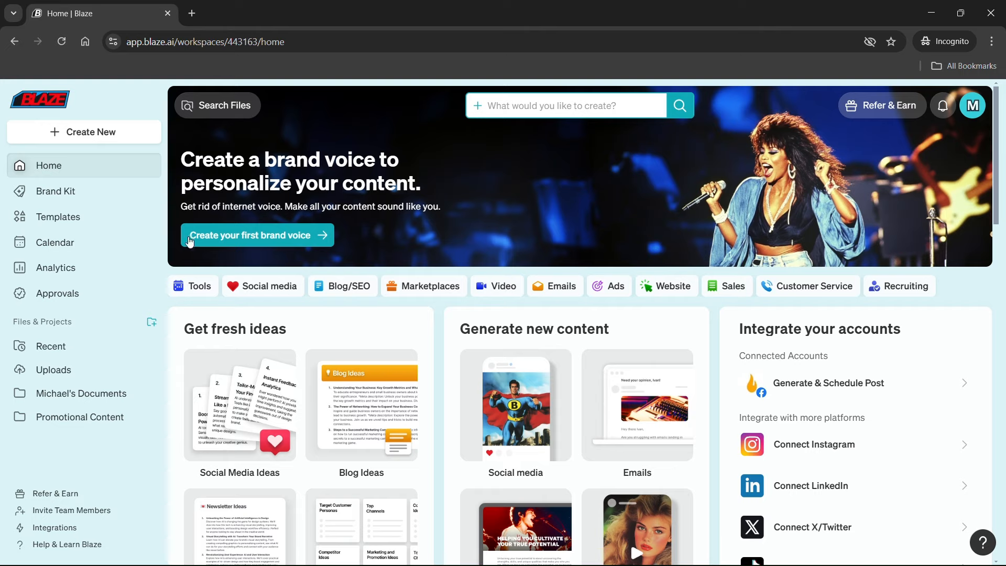
# - Start a new brand voice in the Brand Kit and review its website link, pasted text and file upload options
pyautogui.click(44, 197)
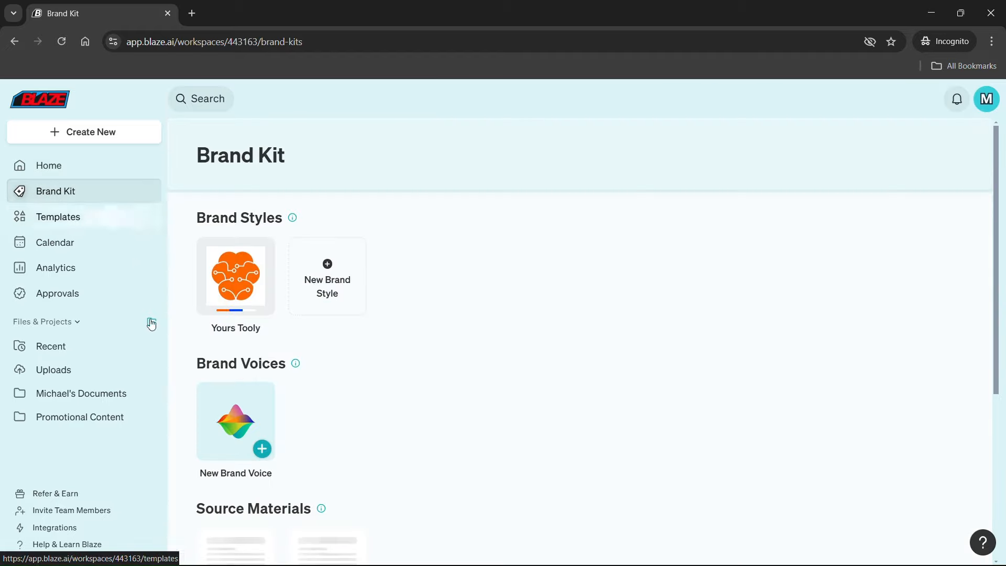
pyautogui.click(225, 437)
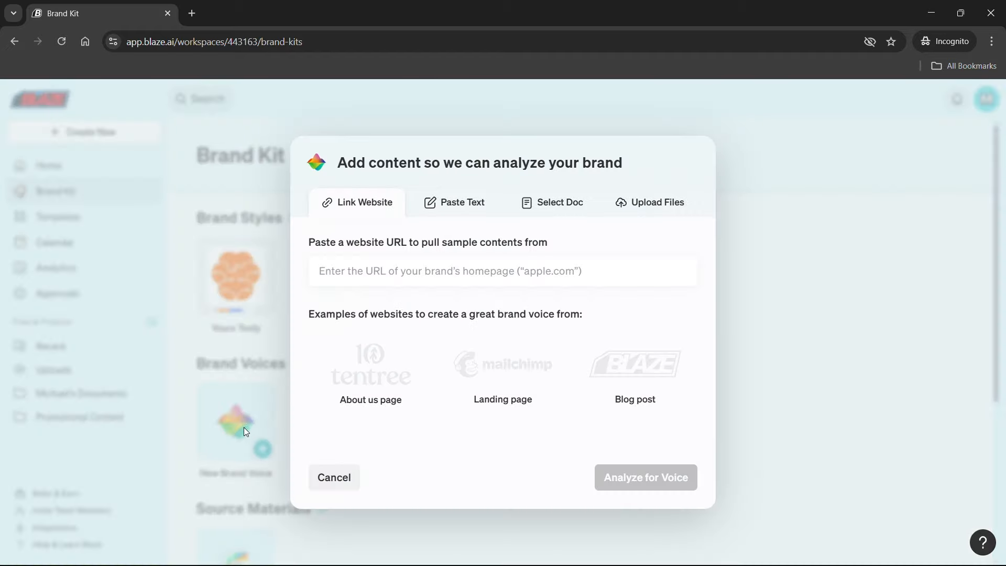
pyautogui.click(396, 272)
pyautogui.click(437, 208)
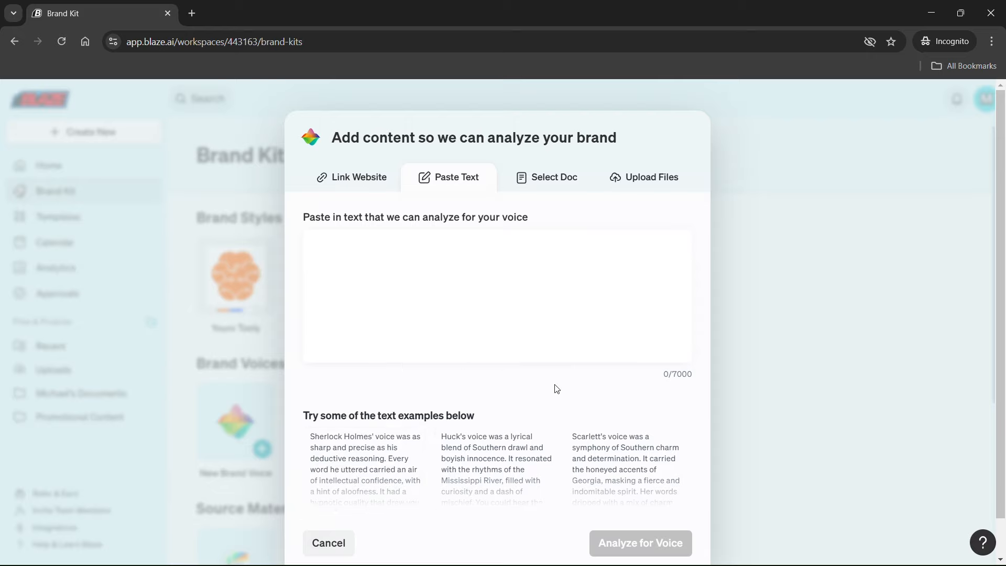
pyautogui.click(638, 183)
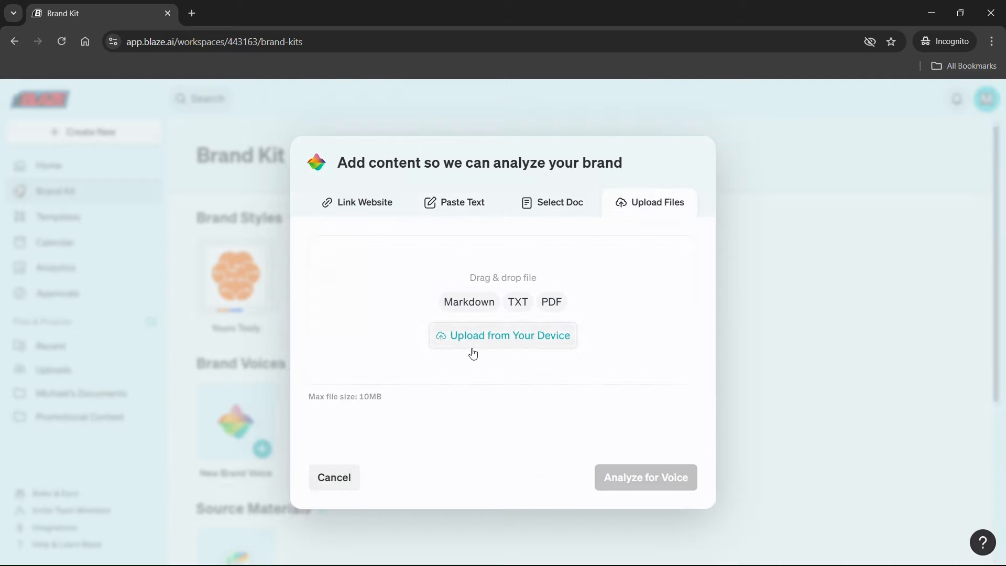
# - Analyze the website nike.com as the source for the brand voice
pyautogui.click(357, 202)
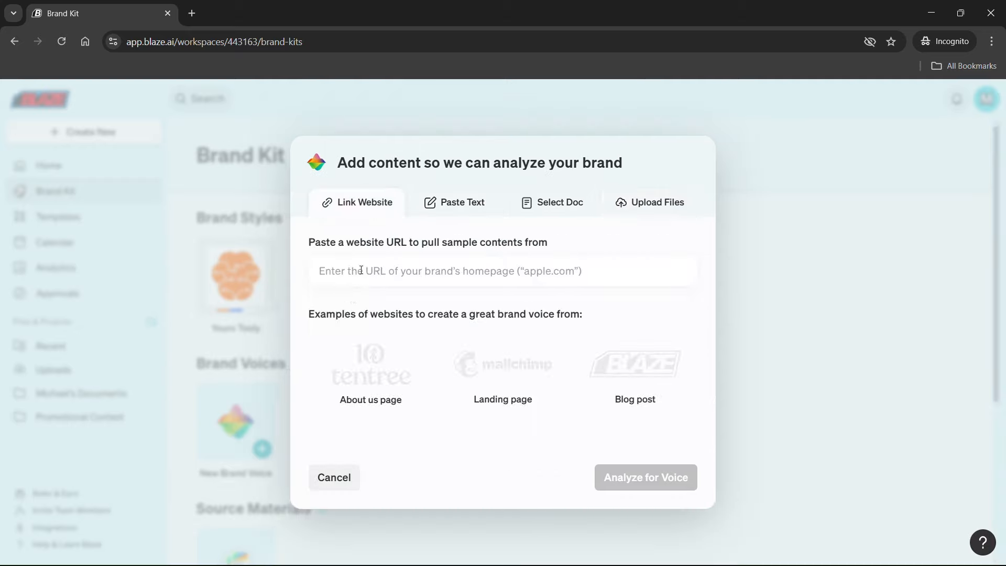
pyautogui.click(367, 270)
pyautogui.click(391, 331)
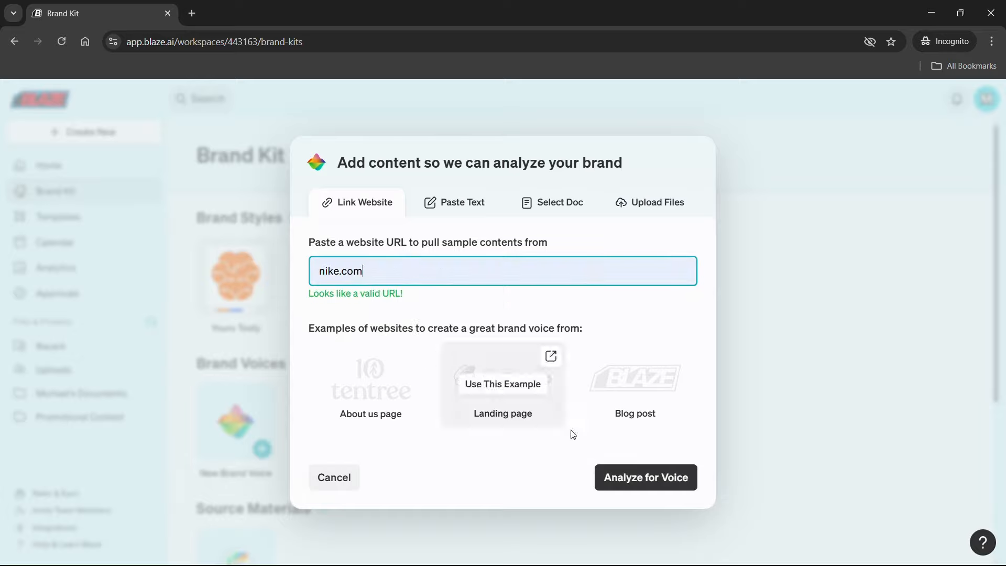
pyautogui.click(640, 478)
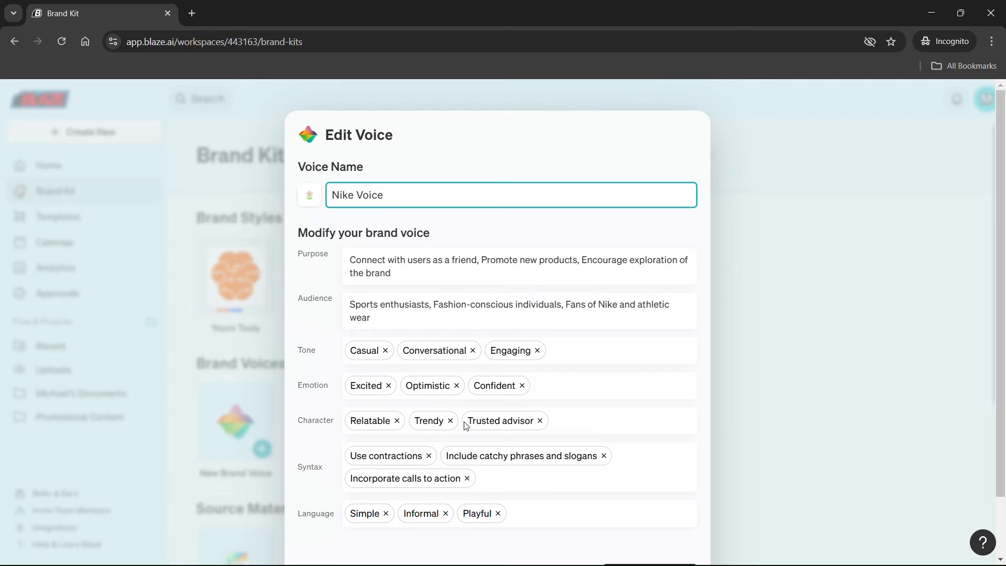
# - Name the voice "Nike's Brand Voice", create it with the generated attributes, and return to the Brand Kit
pyautogui.tripleClick(365, 196)
pyautogui.write("Nike's Brand Voice")
pyautogui.scroll(-2, 638, 486)
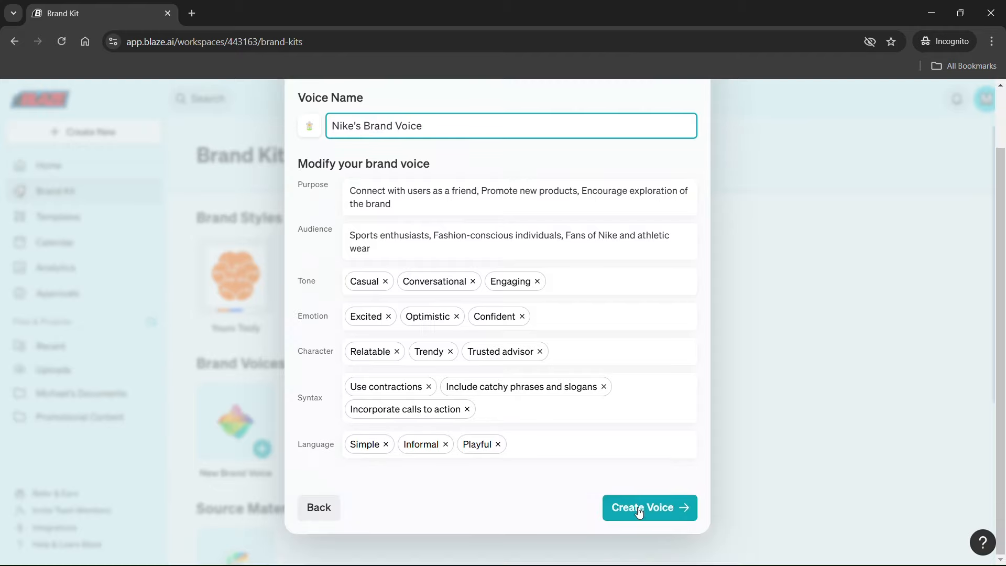
pyautogui.click(638, 508)
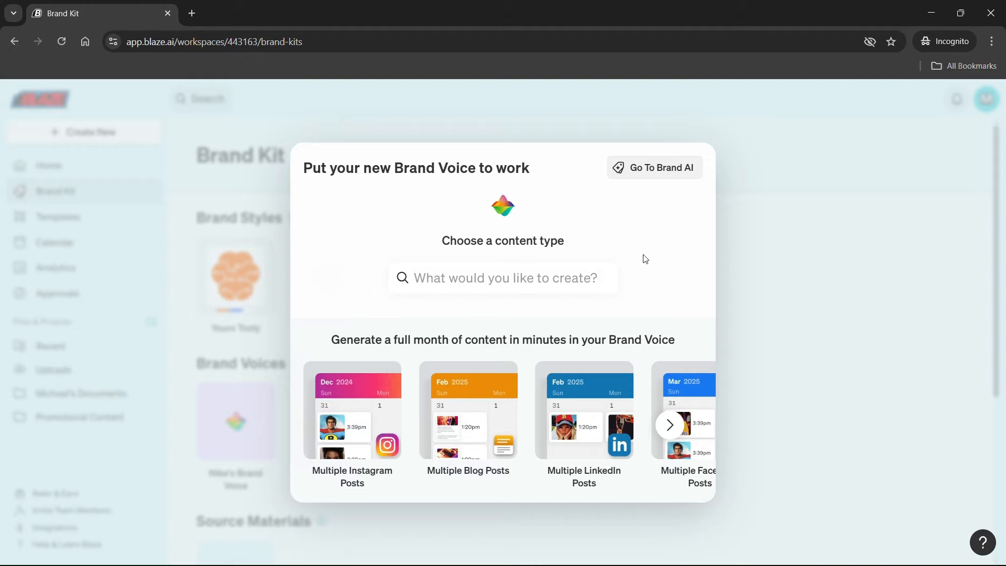
pyautogui.click(677, 167)
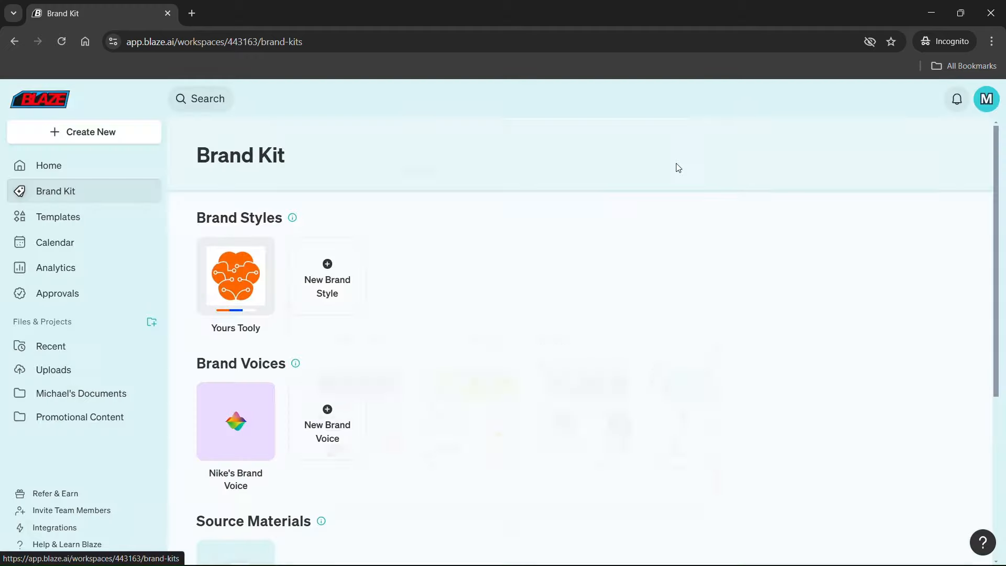
pyautogui.moveTo(270, 478)
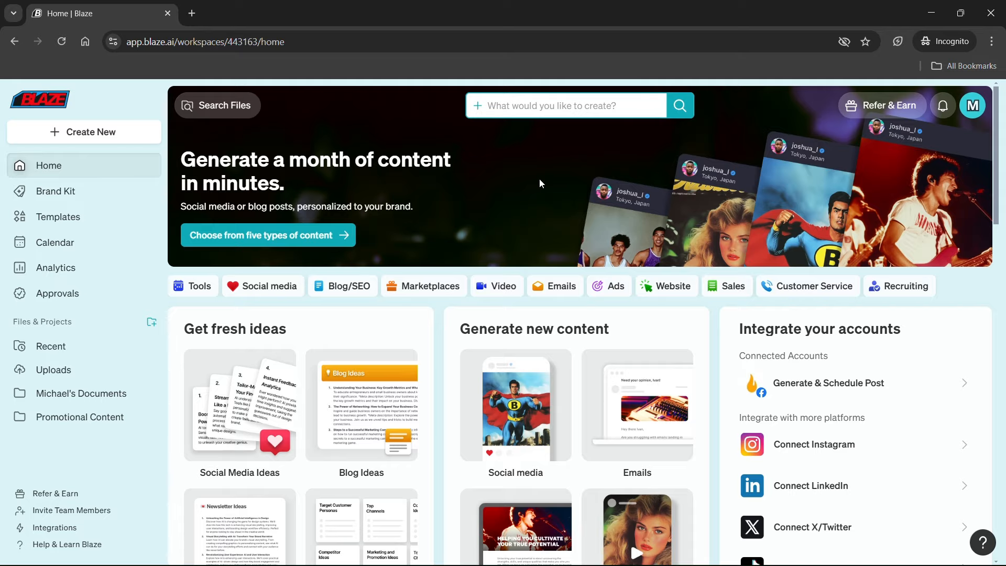
# - Start a new source material in the Brand Kit and analyze the website yourstooly.com for it
pyautogui.click(80, 195)
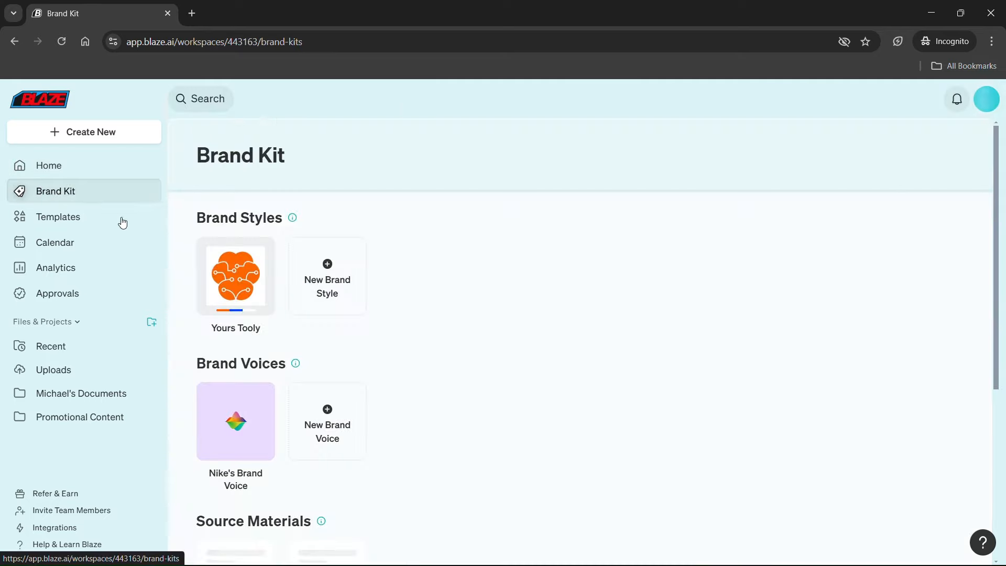
pyautogui.scroll(-5, 214, 460)
pyautogui.click(227, 352)
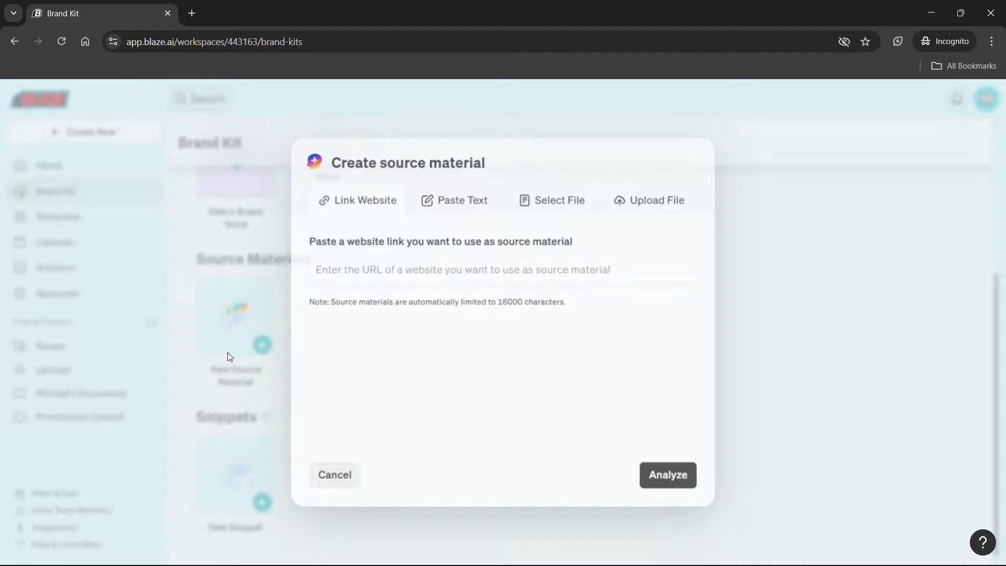
pyautogui.click(416, 269)
pyautogui.write('yourstooly.com')
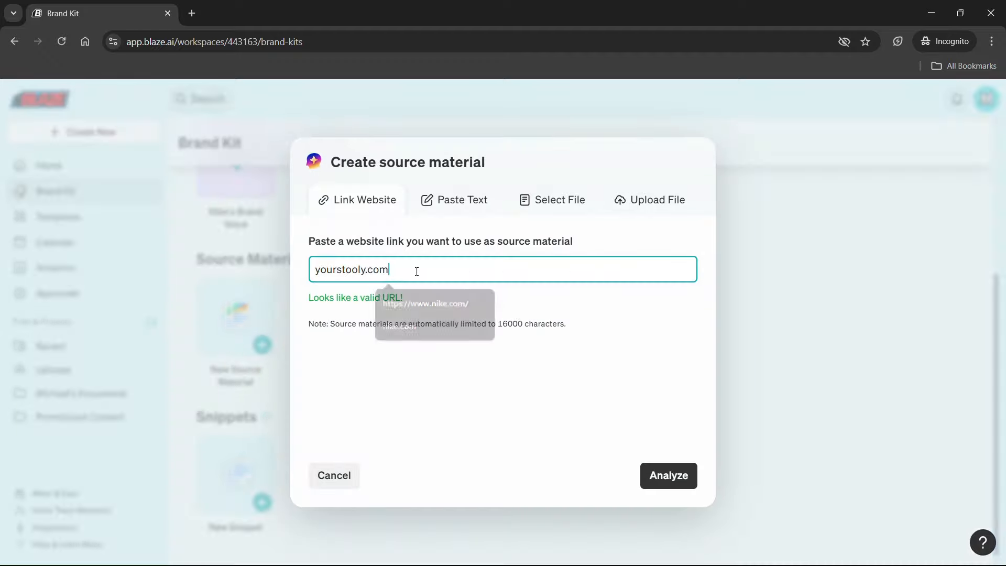
pyautogui.click(681, 468)
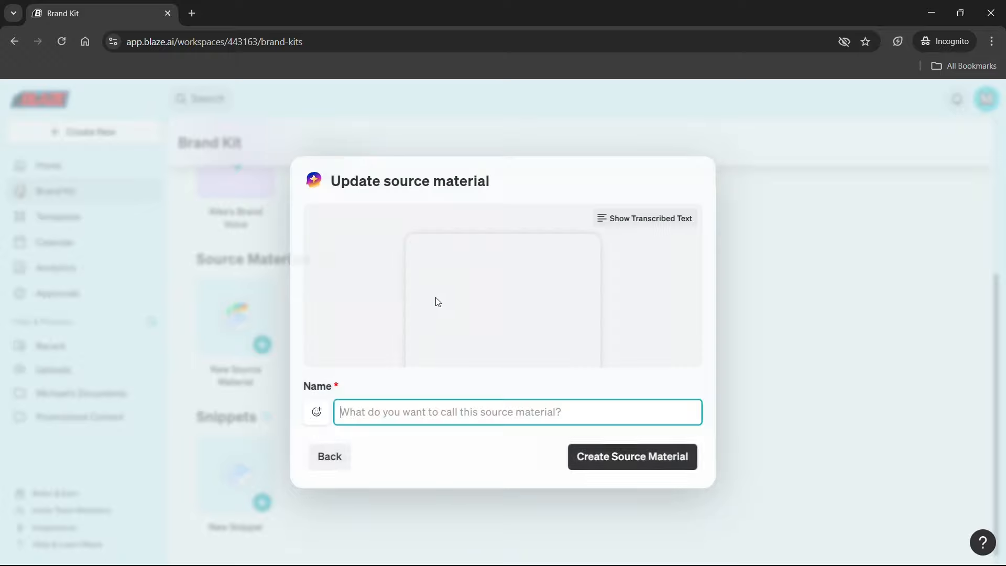
# - Name the source material "My Blog" and create it
pyautogui.click(390, 412)
pyautogui.write('My')
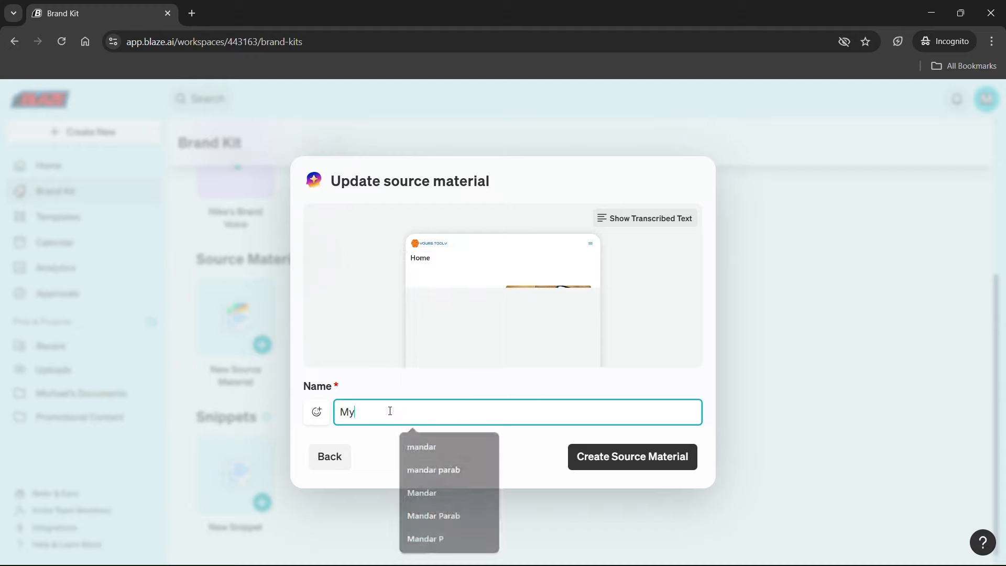
pyautogui.write(' Blog')
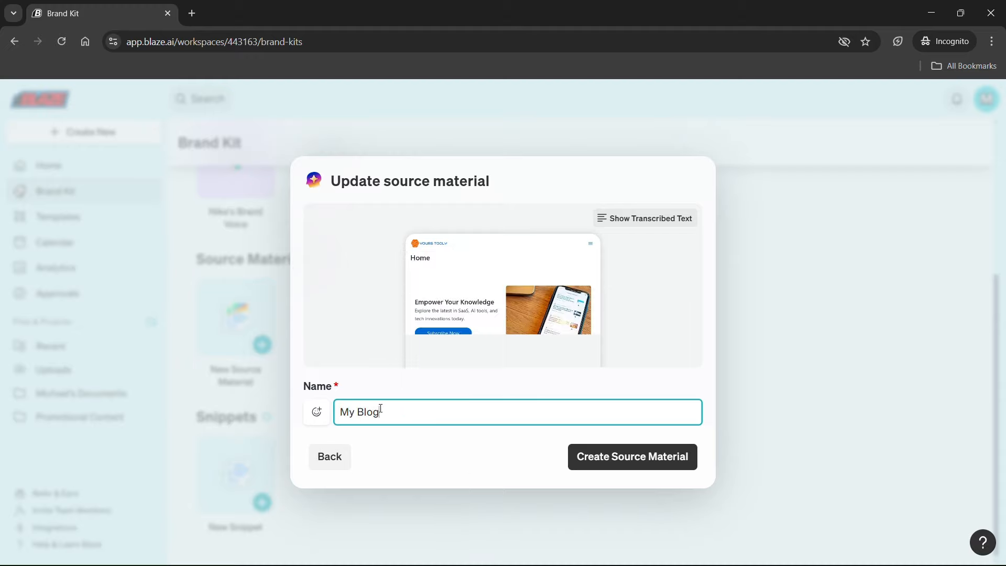
pyautogui.click(585, 458)
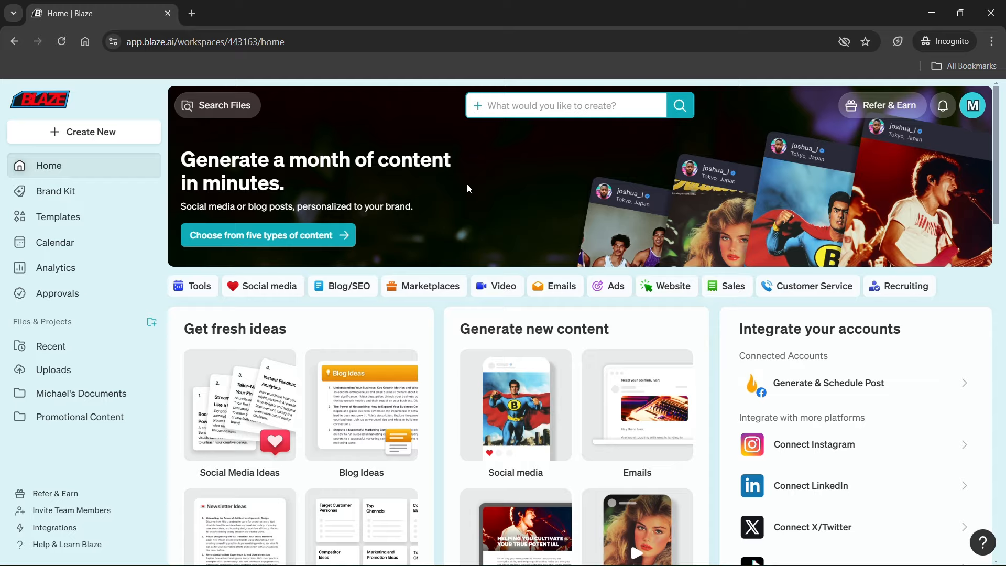
# - Start a new Company Info snippet in the Brand Kit and paste the company details into it
pyautogui.click(41, 191)
pyautogui.scroll(-5, 236, 460)
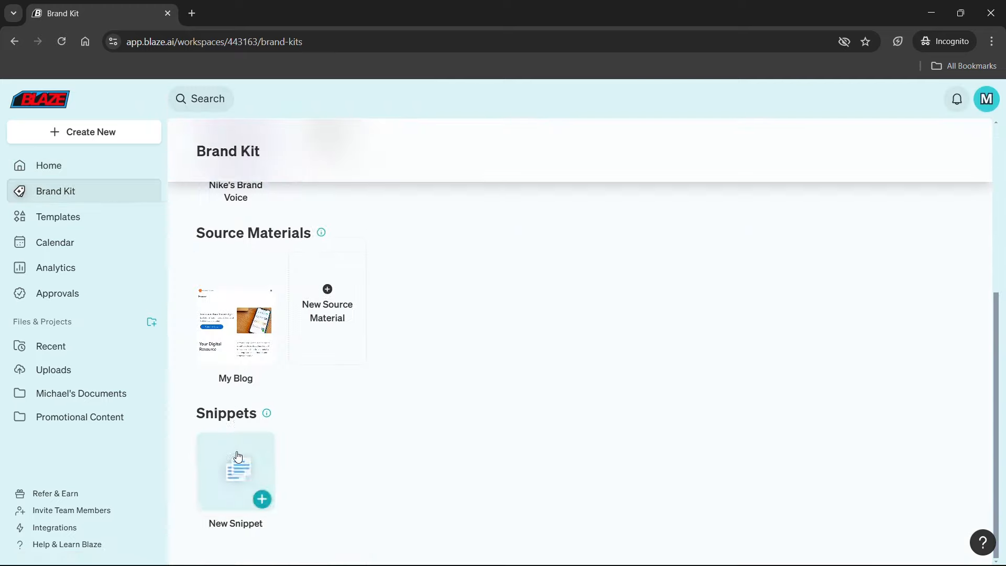
pyautogui.click(237, 462)
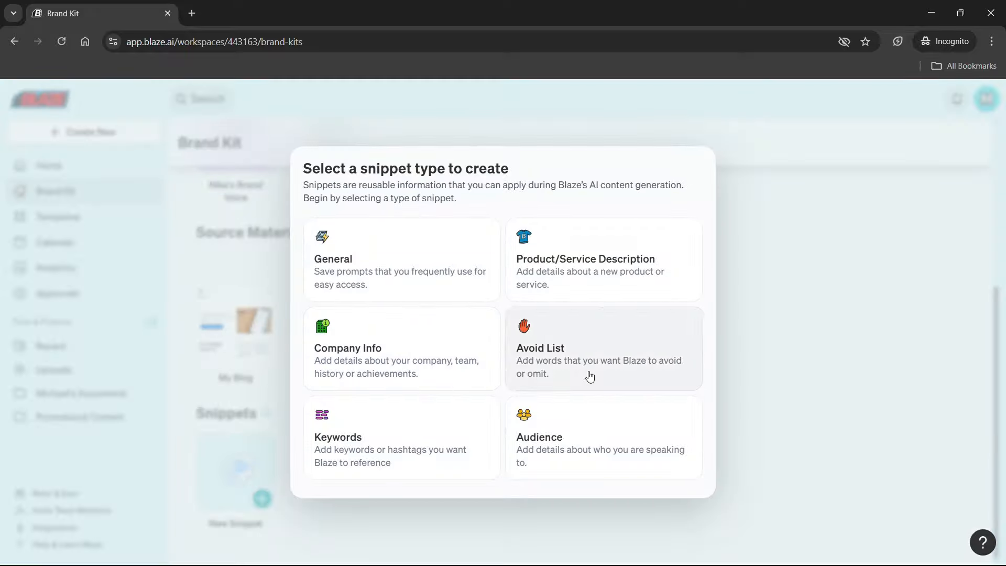
pyautogui.click(380, 344)
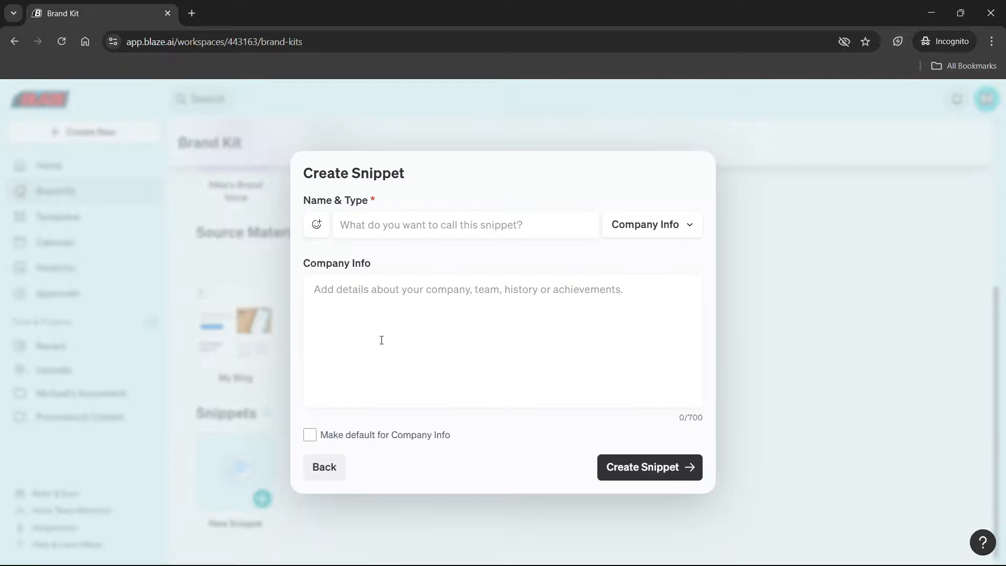
pyautogui.click(369, 286)
pyautogui.hotkey('ctrl', 'v')
# - Name the Company Info snippet "About Zenith" and create it
pyautogui.click(364, 224)
pyautogui.write('Abo')
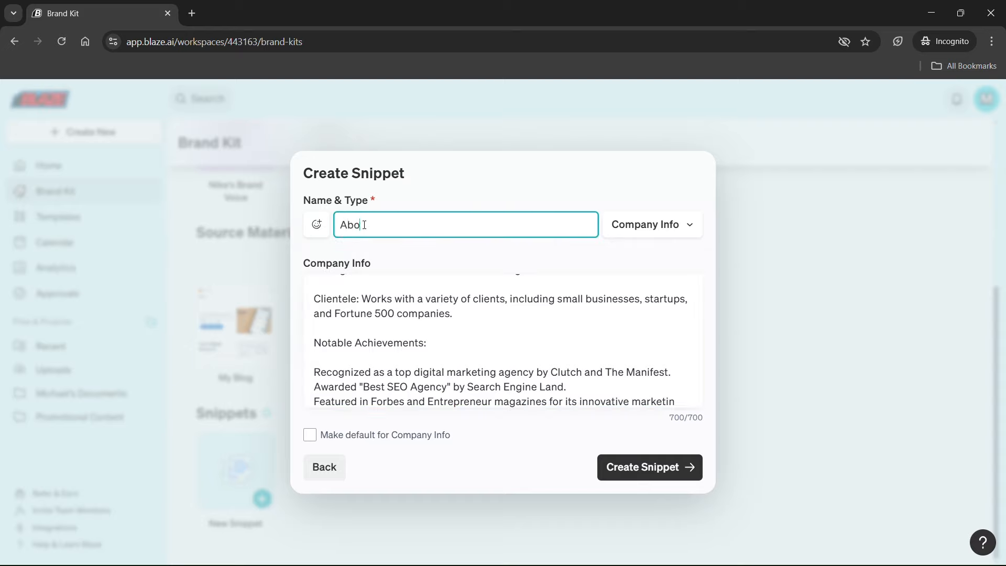
pyautogui.write('ut Zenith')
pyautogui.hotkey('ctrl', 'a')
pyautogui.click(404, 226)
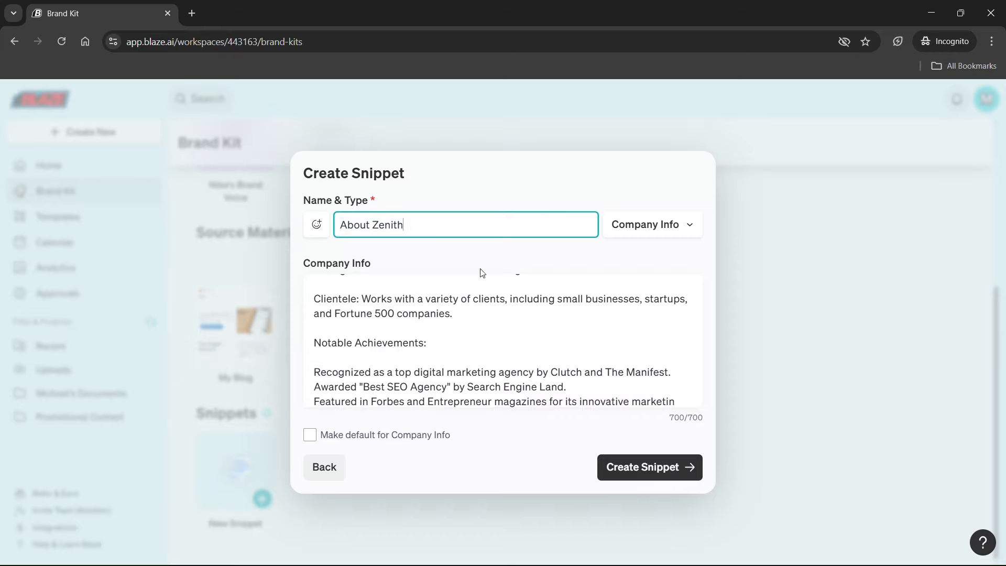
pyautogui.click(635, 474)
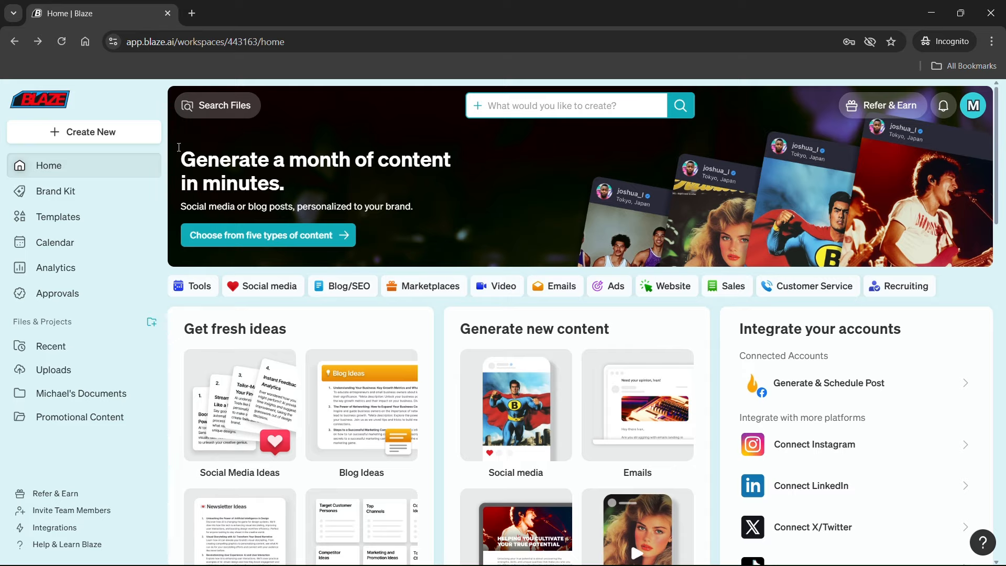
# - Examine the content types offered by the Create New catalogue and by the home page's creation search list
pyautogui.click(97, 133)
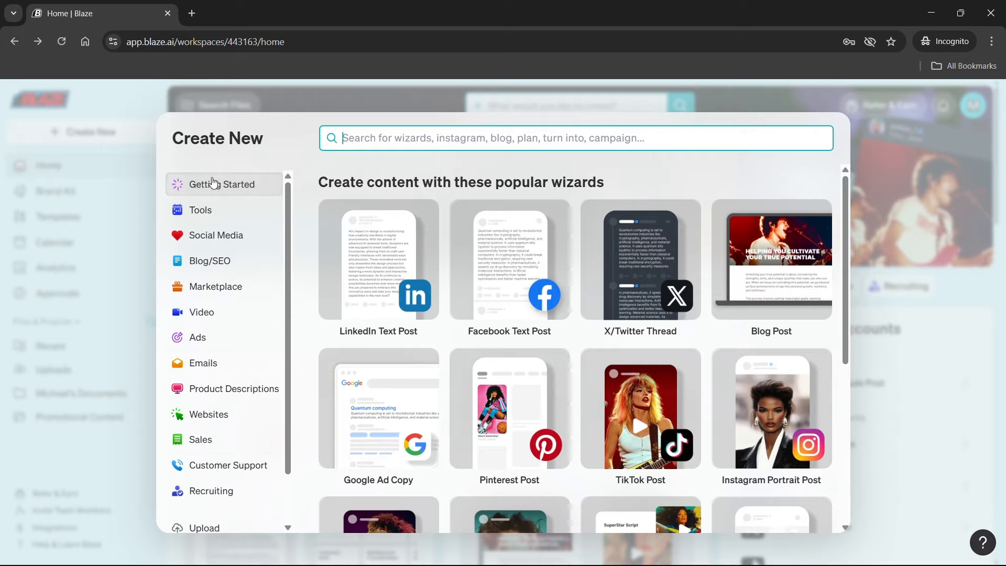
pyautogui.click(131, 130)
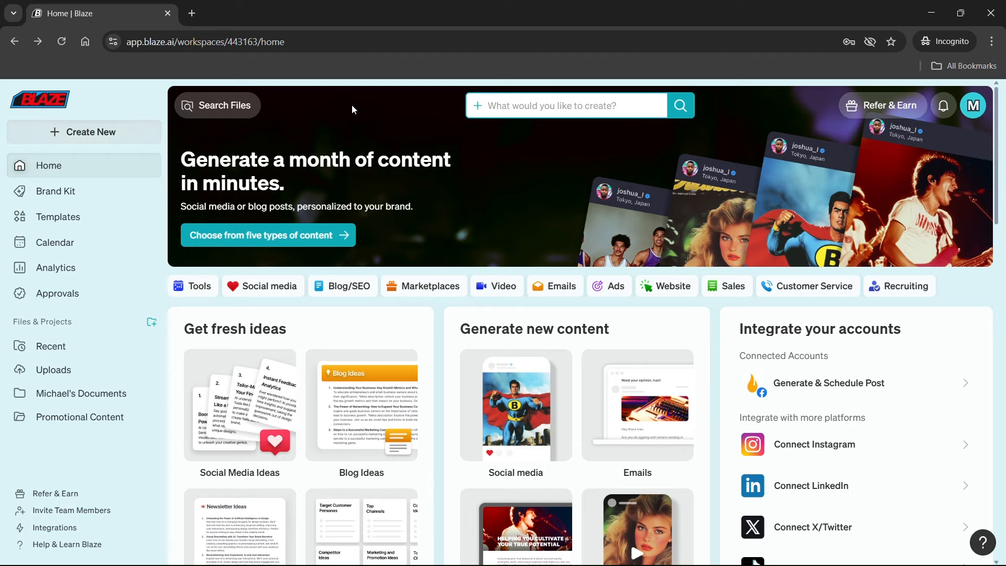
pyautogui.click(539, 110)
pyautogui.scroll(-3, 545, 252)
pyautogui.scroll(-15, 545, 251)
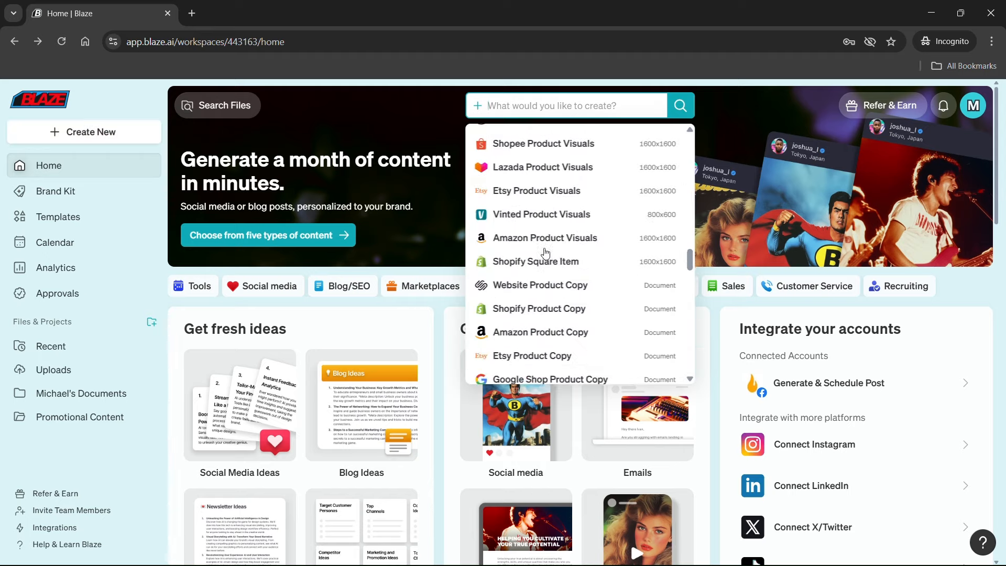
pyautogui.scroll(-12, 545, 254)
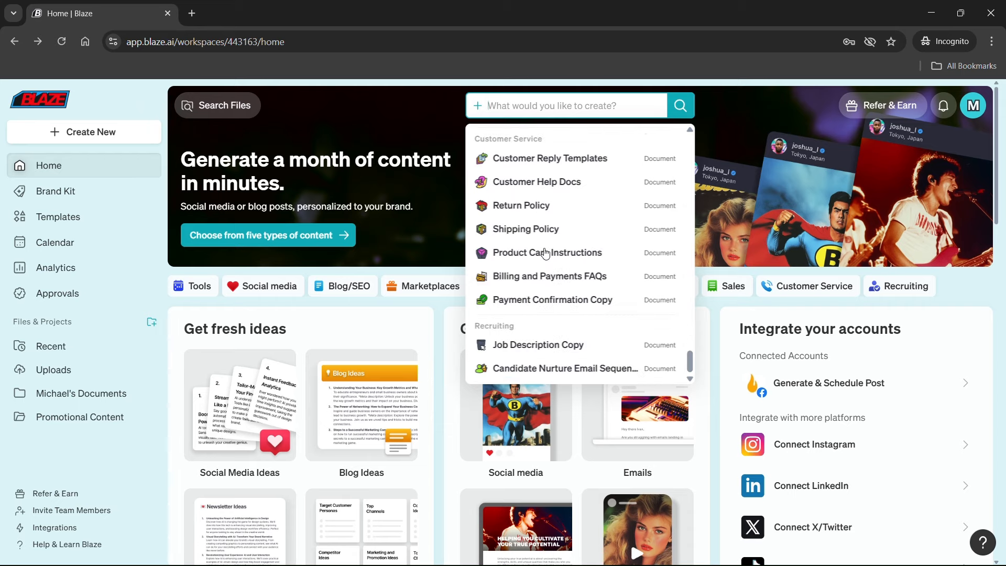
pyautogui.scroll(5, 545, 253)
pyautogui.scroll(12, 545, 253)
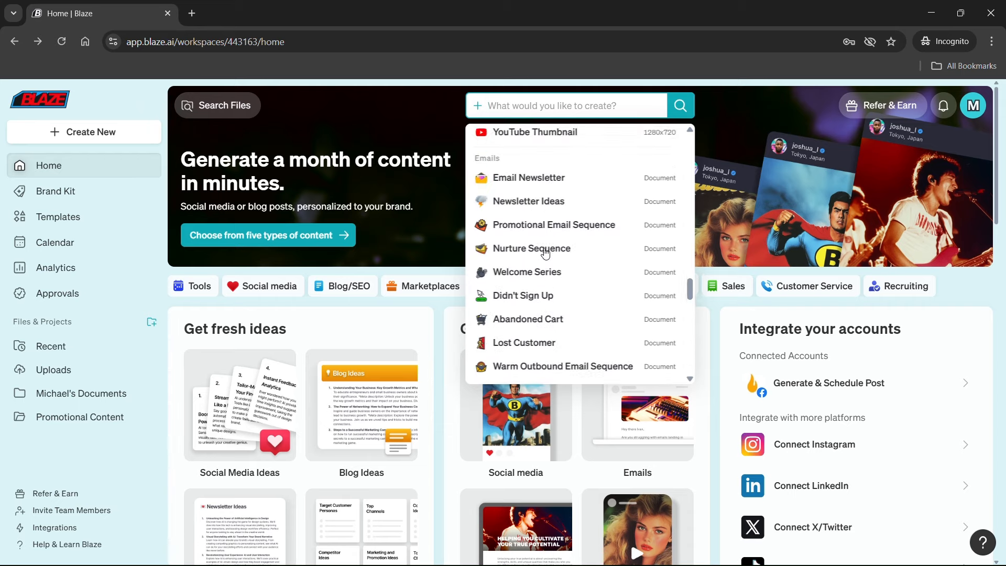
pyautogui.scroll(15, 545, 253)
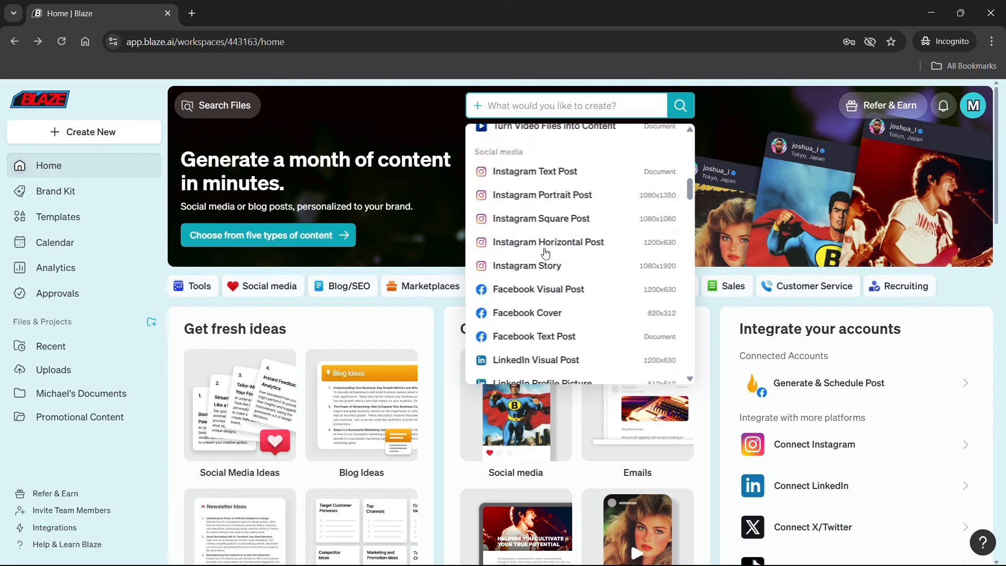
pyautogui.scroll(3, 546, 252)
# - Start a Blog Post and enter "Hiking Shoes for Professional Hikers" as what to write about
pyautogui.click(510, 154)
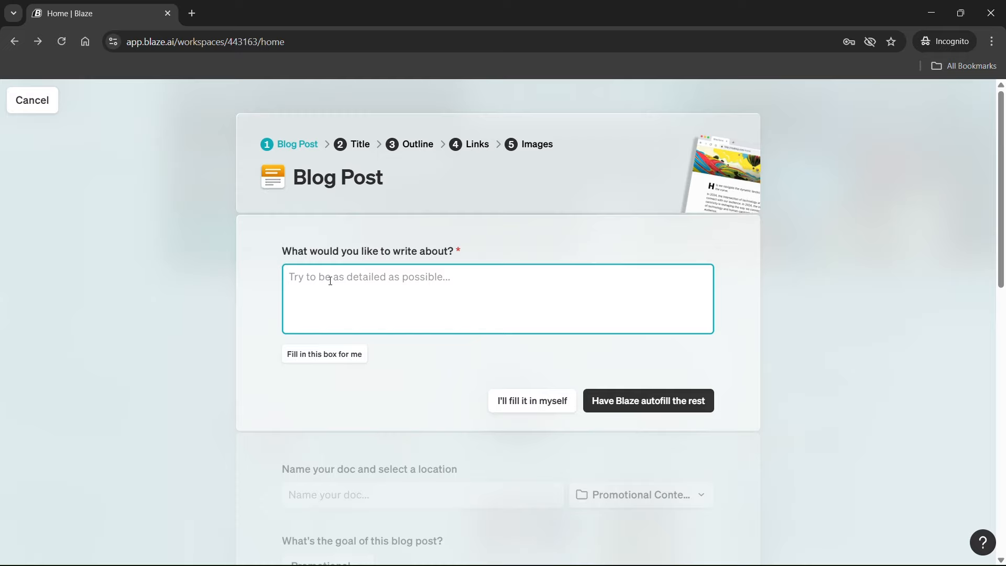
pyautogui.write('Hiking Shoes for Professional Hikers')
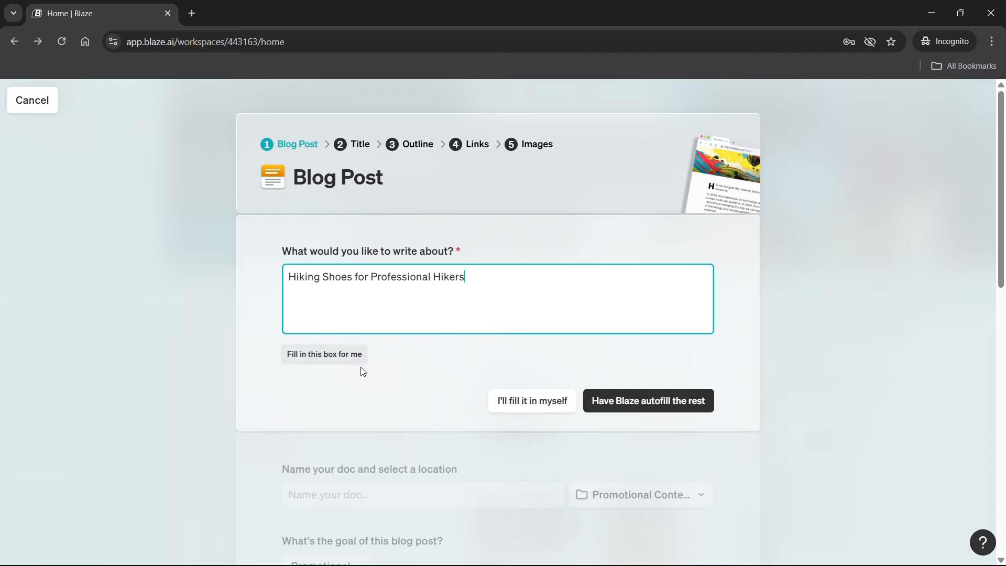
pyautogui.scroll(-1, 393, 386)
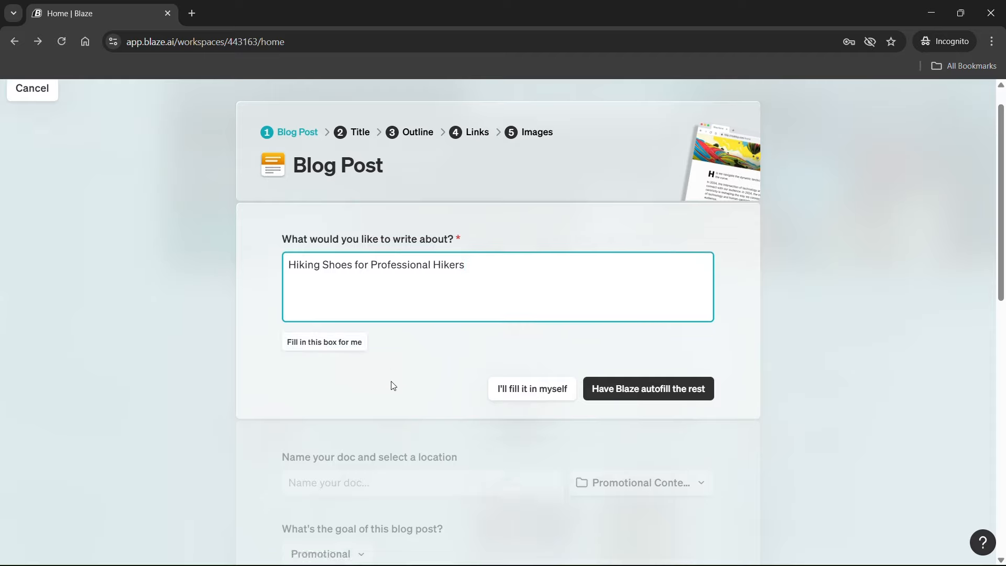
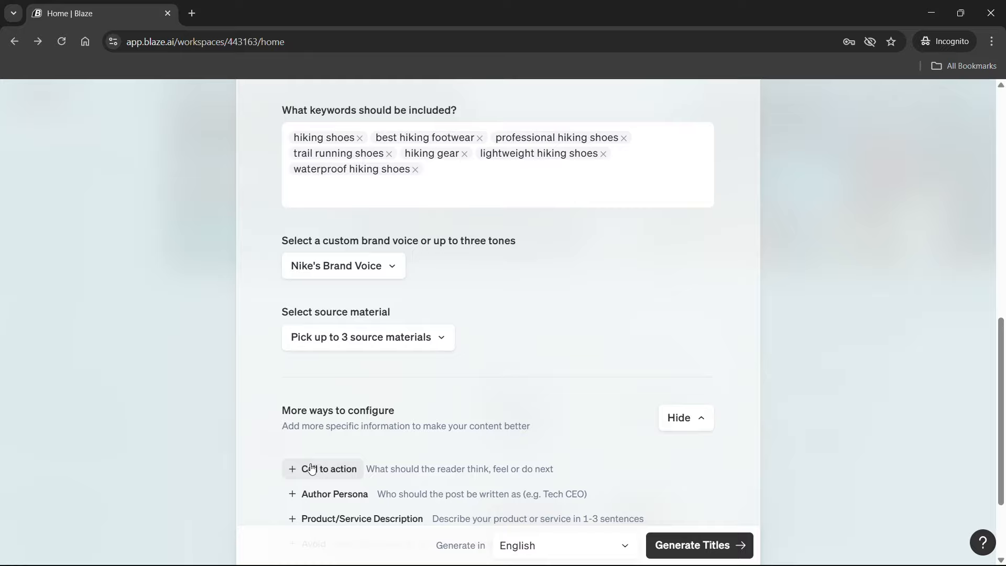
# - Review the additional configuration options and output languages, keeping English, and generate titles for the blog post
pyautogui.scroll(-3, 309, 461)
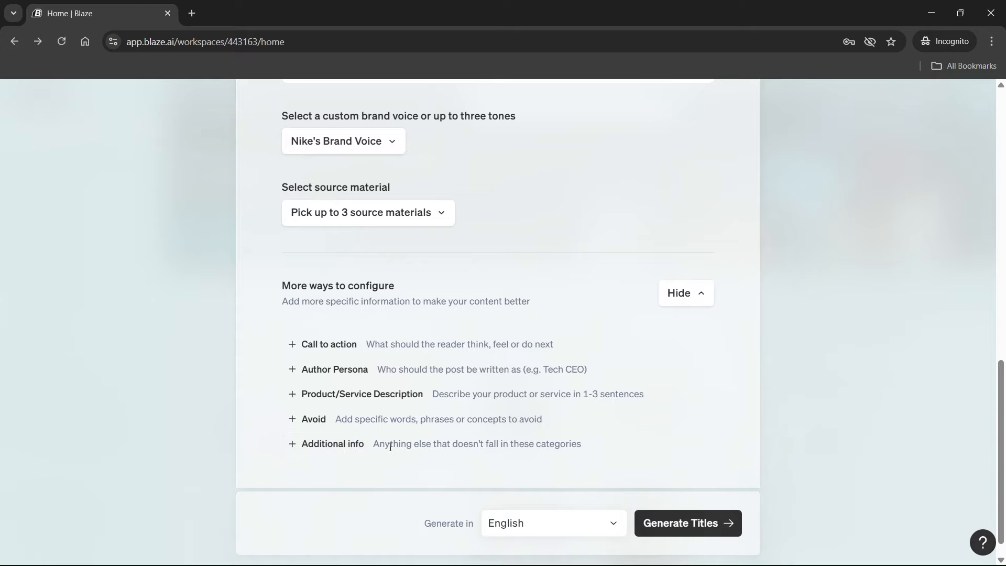
pyautogui.scroll(-1, 573, 463)
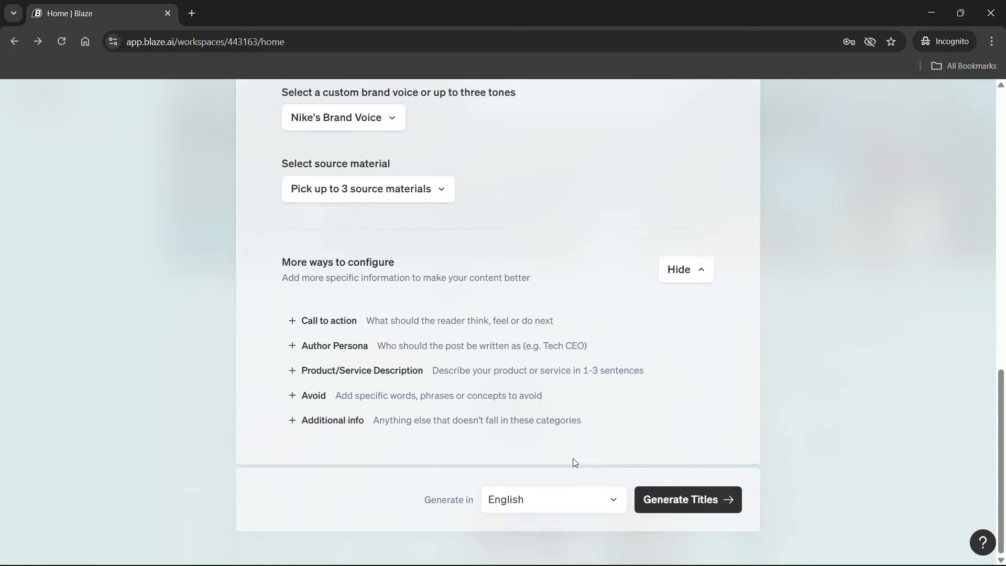
pyautogui.click(611, 499)
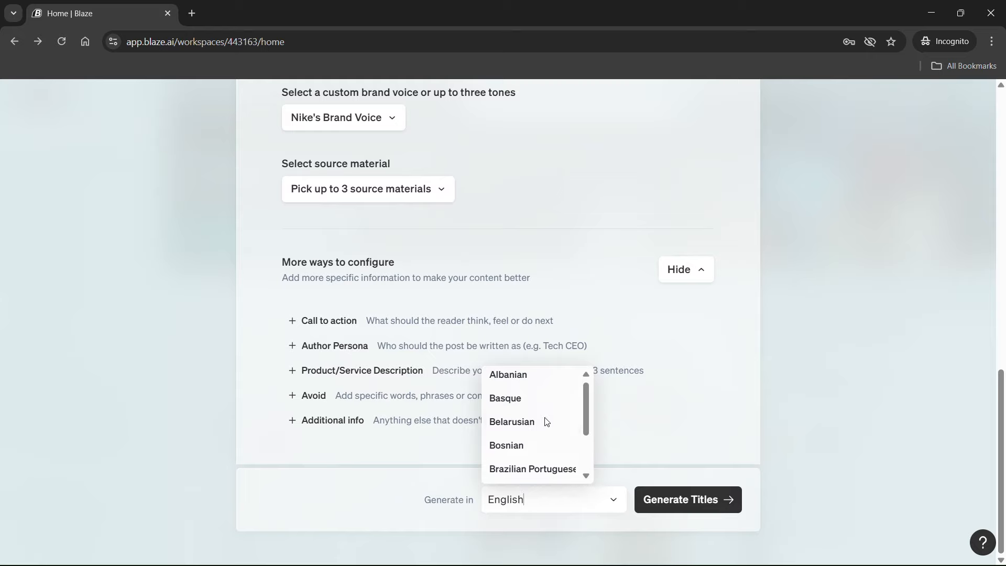
pyautogui.scroll(-3, 535, 437)
pyautogui.scroll(-2, 535, 438)
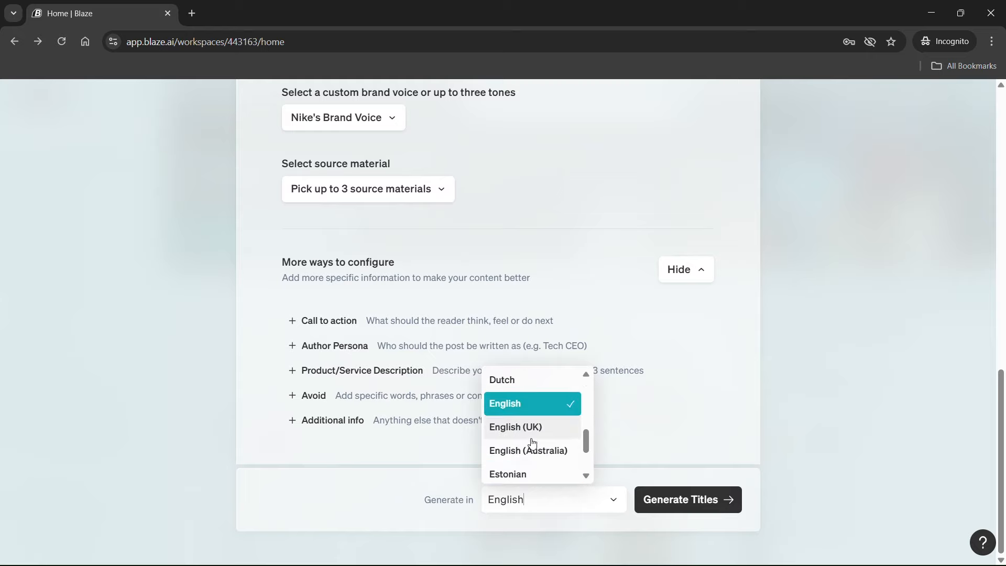
pyautogui.scroll(-2, 521, 438)
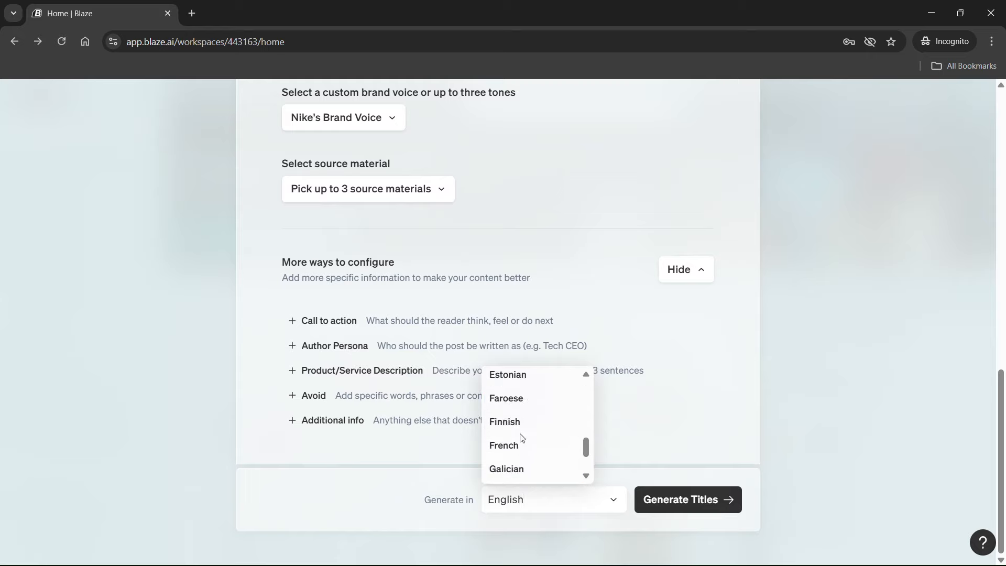
pyautogui.scroll(3, 521, 422)
pyautogui.scroll(4, 520, 421)
pyautogui.click(653, 417)
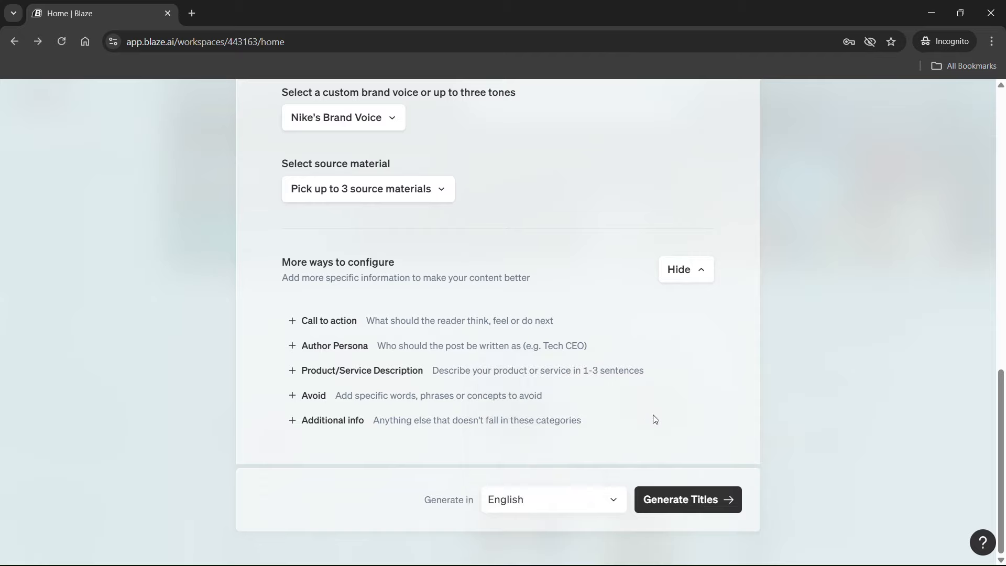
pyautogui.click(671, 499)
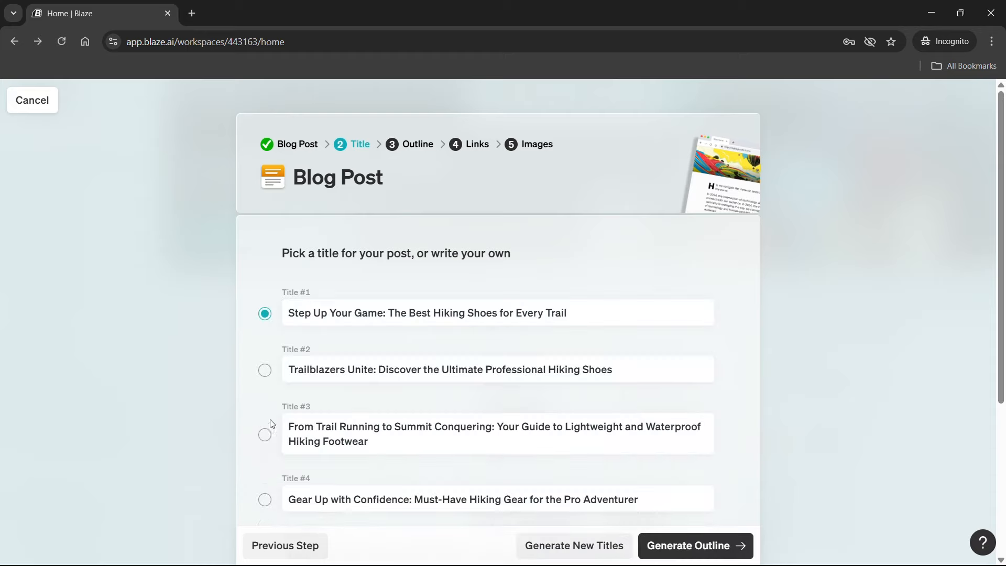
# - Choose the title "Gear Up with Confidence: Must-Have Hiking Gear for the Pro Adventurer" and generate the outline
pyautogui.click(265, 500)
pyautogui.scroll(-3, 253, 453)
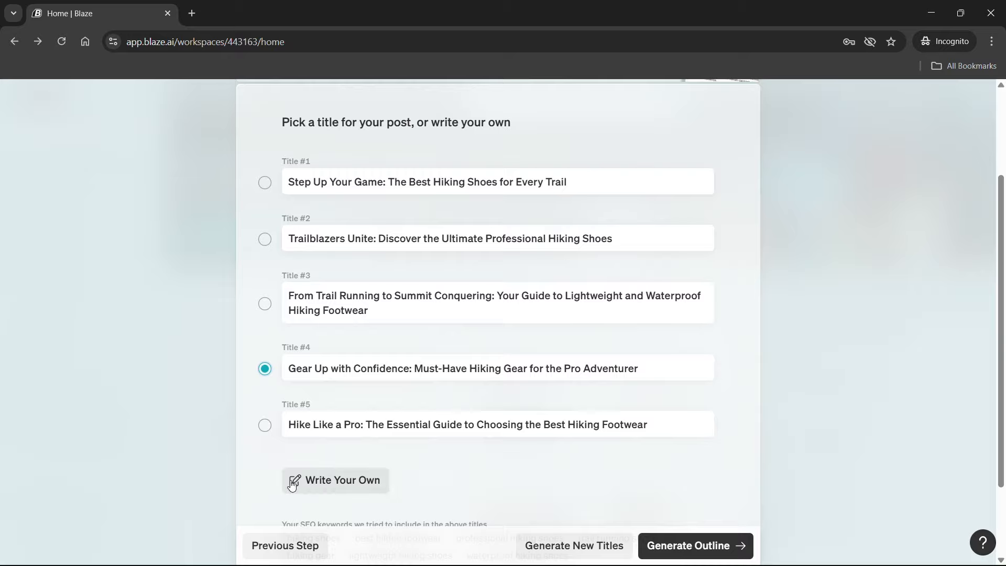
pyautogui.scroll(-3, 445, 466)
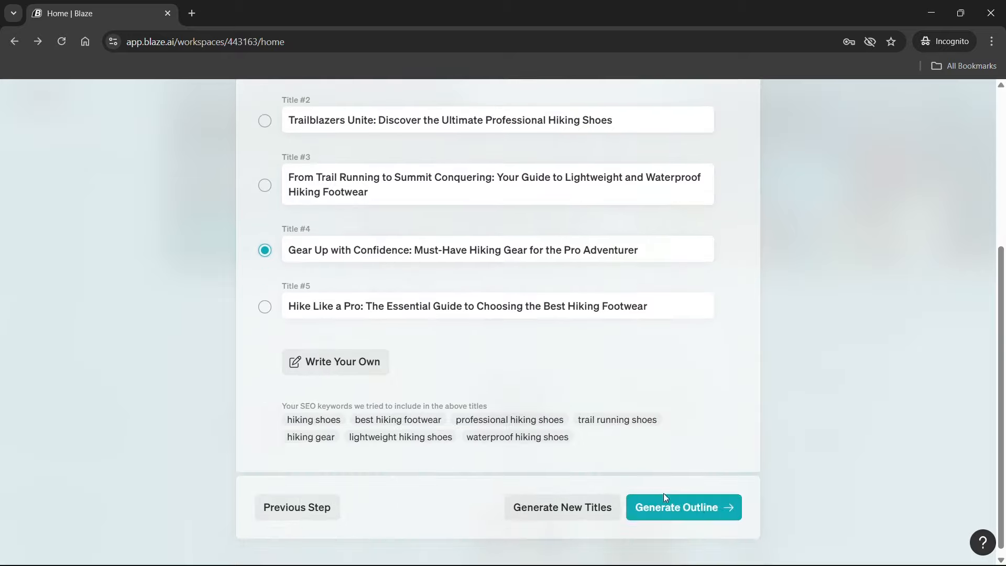
pyautogui.click(670, 507)
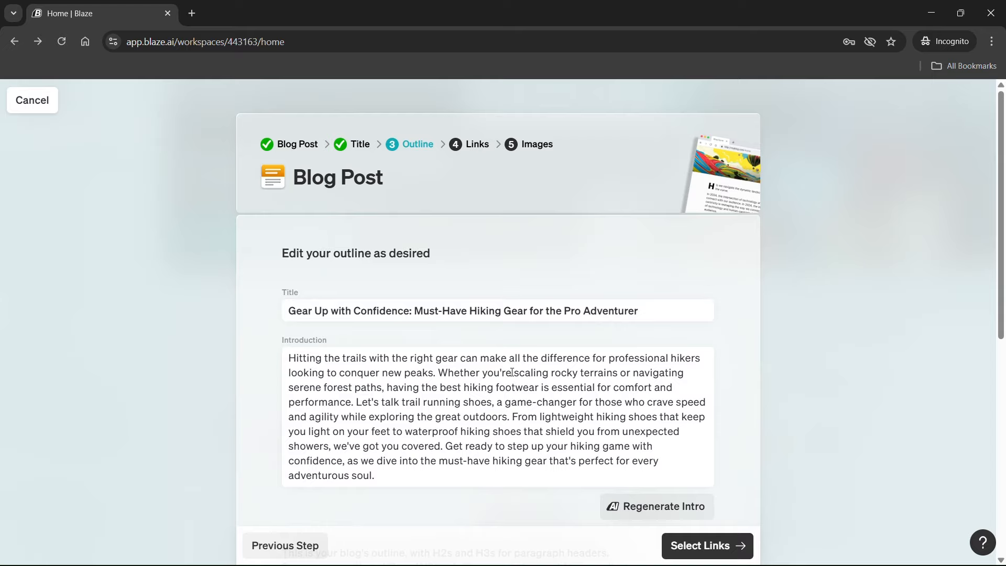
# - Review the outline's introduction and its H2 and H3 headers, and continue to link selection
pyautogui.scroll(-1, 511, 372)
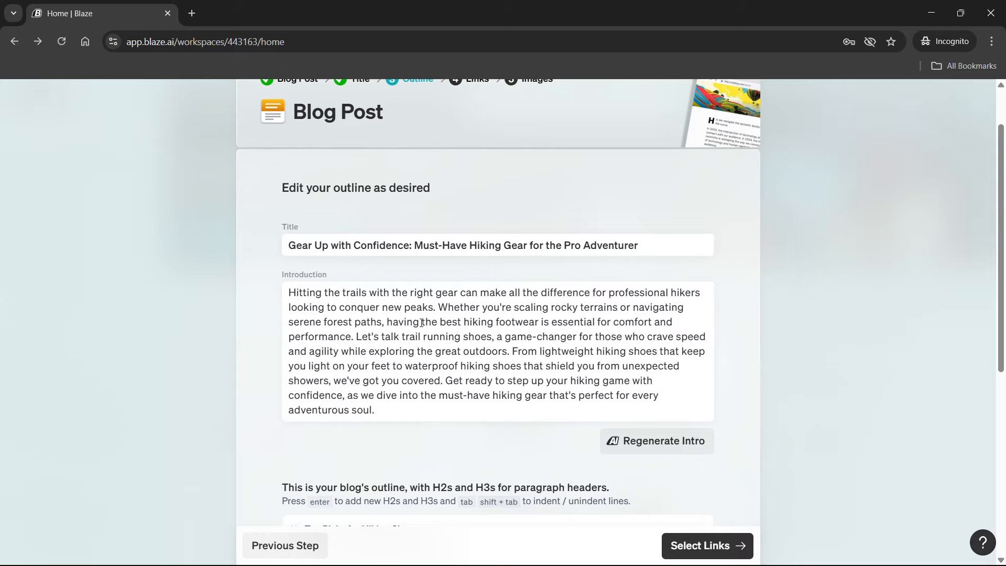
pyautogui.scroll(-3, 421, 341)
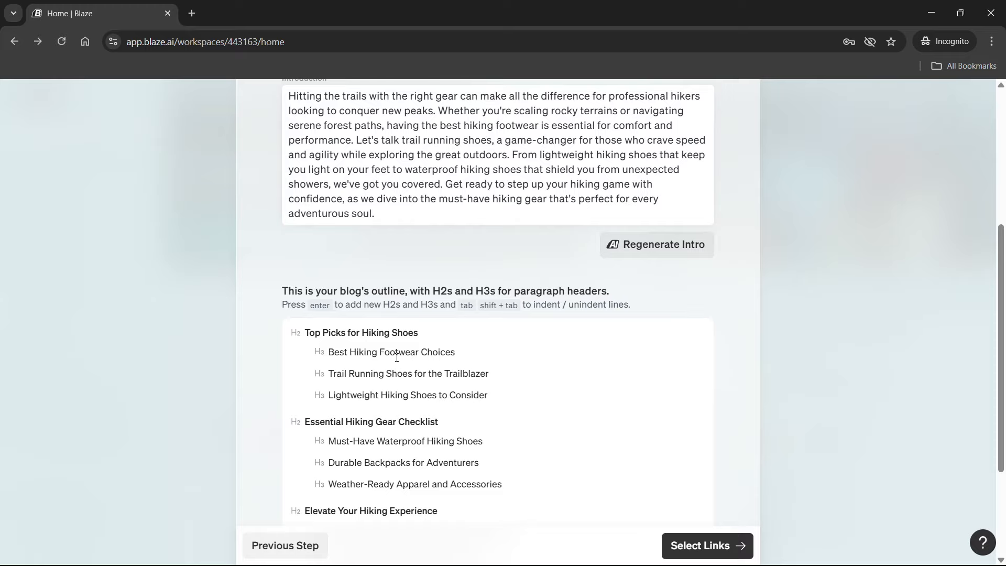
pyautogui.scroll(3, 397, 357)
pyautogui.moveTo(402, 341); pyautogui.dragTo(431, 375)
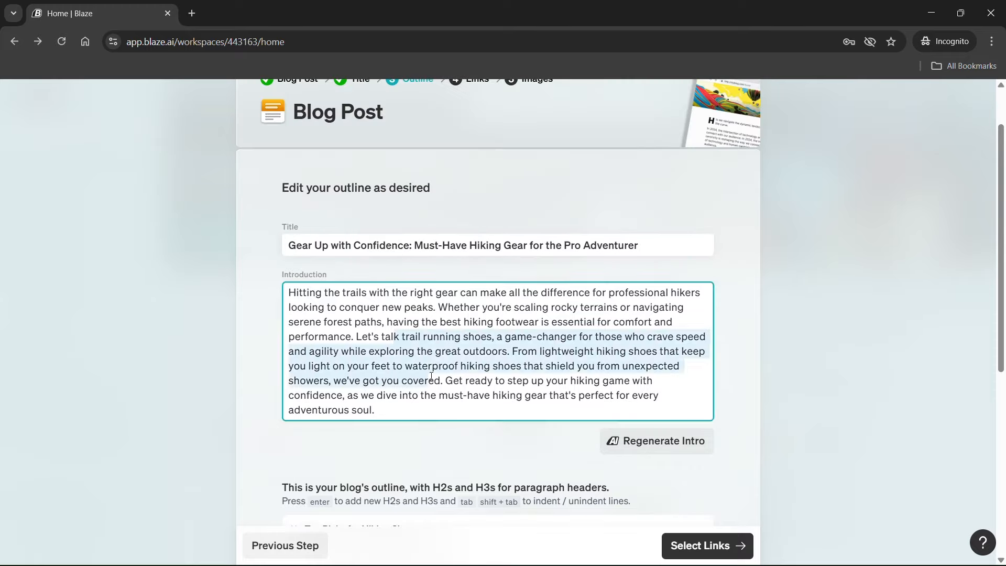
pyautogui.click(430, 366)
pyautogui.scroll(-3, 422, 387)
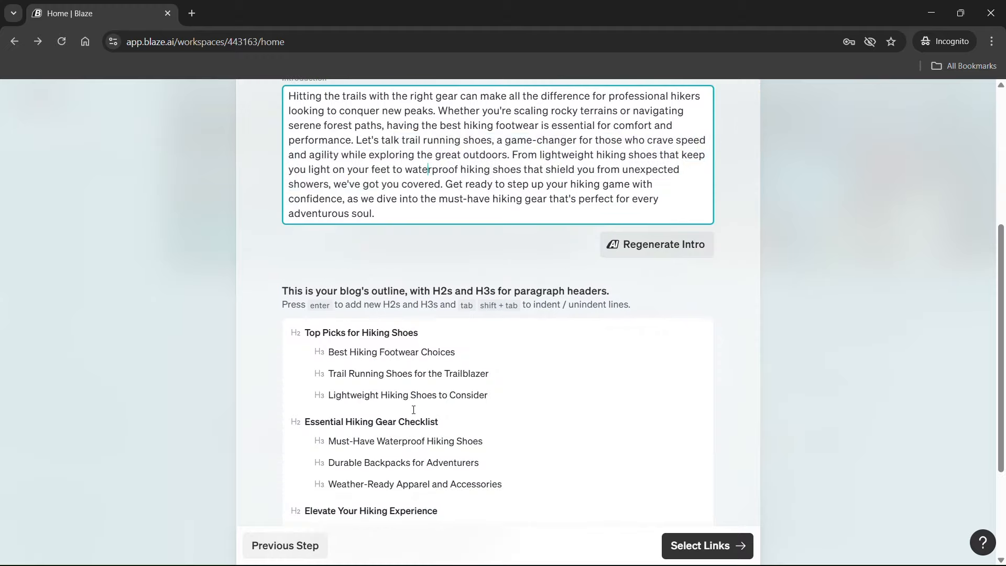
pyautogui.scroll(-1, 412, 386)
pyautogui.scroll(-2, 397, 304)
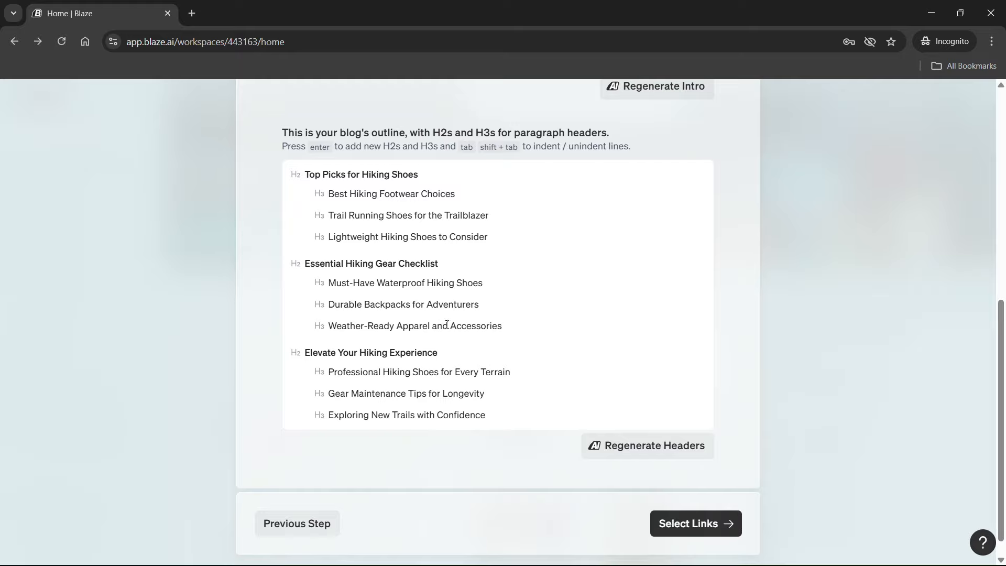
pyautogui.click(677, 525)
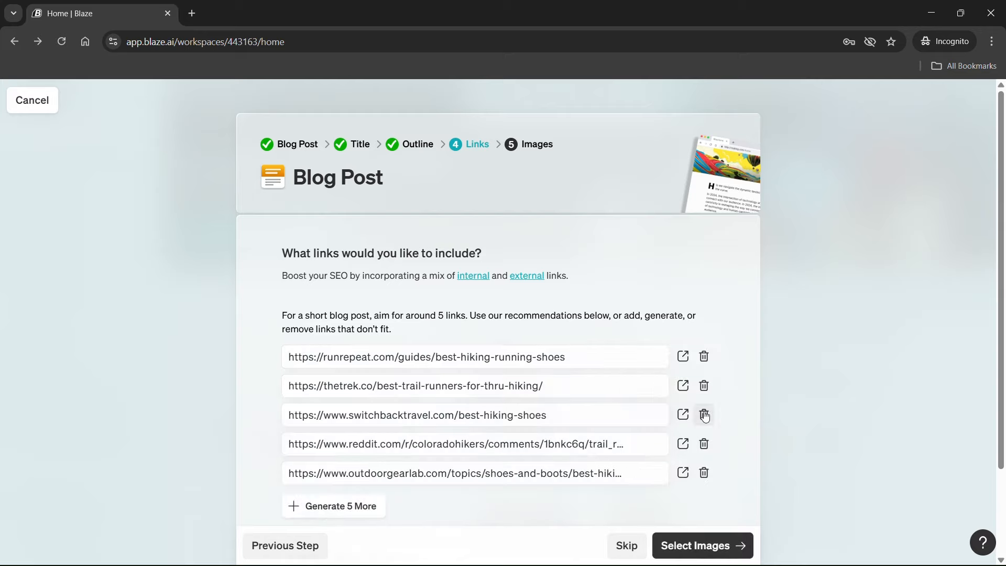
# - Remove the Reddit link from the suggested links and continue to image selection
pyautogui.click(704, 444)
pyautogui.scroll(-2, 696, 429)
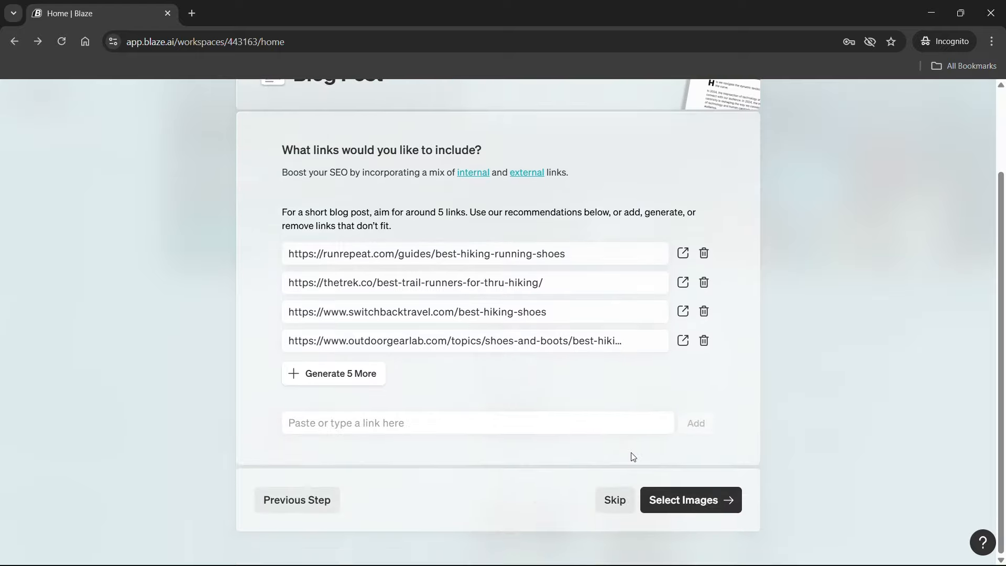
pyautogui.click(680, 500)
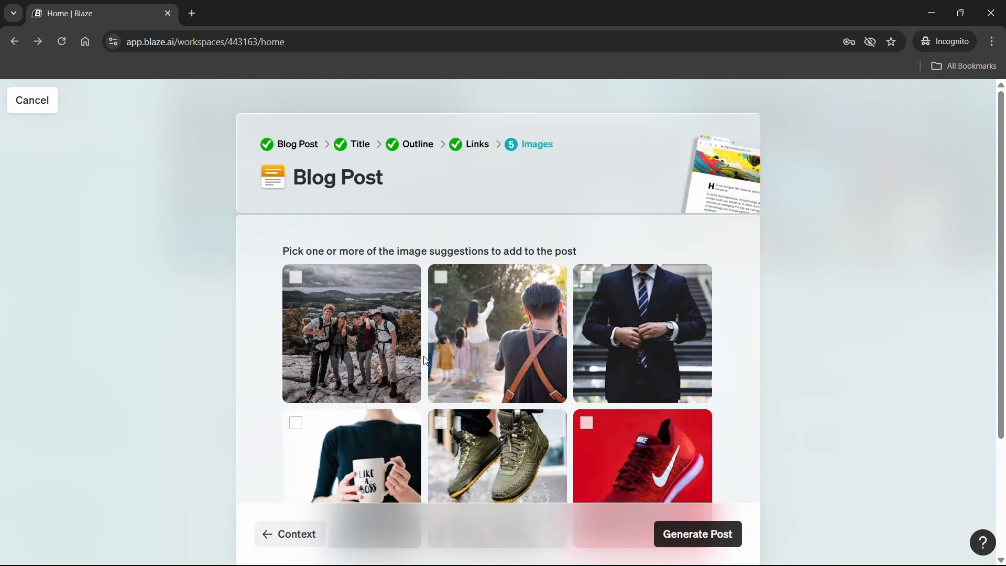
# - Select the green boots image and the hiking group image for the blog post
pyautogui.scroll(-1, 423, 359)
pyautogui.click(522, 407)
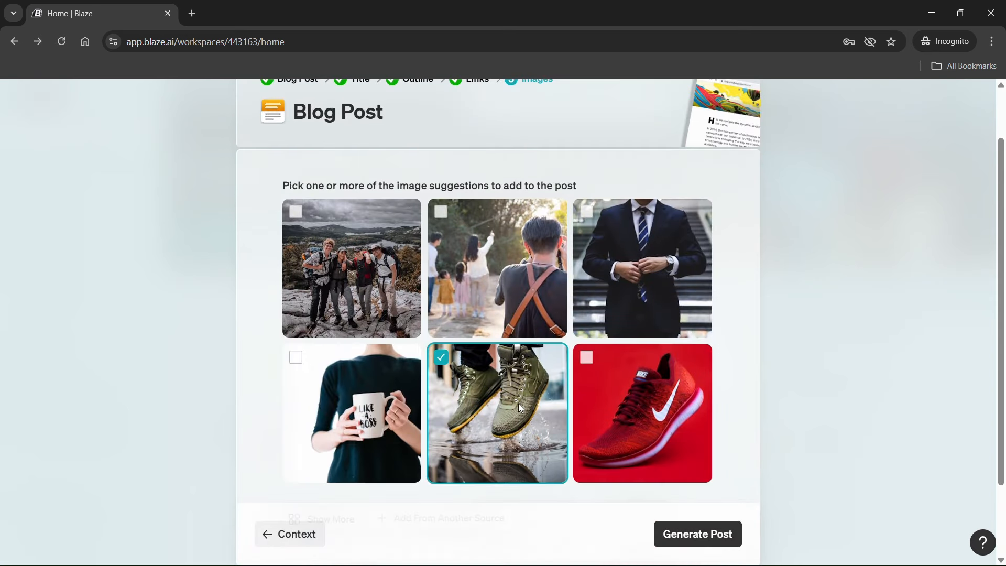
pyautogui.click(378, 292)
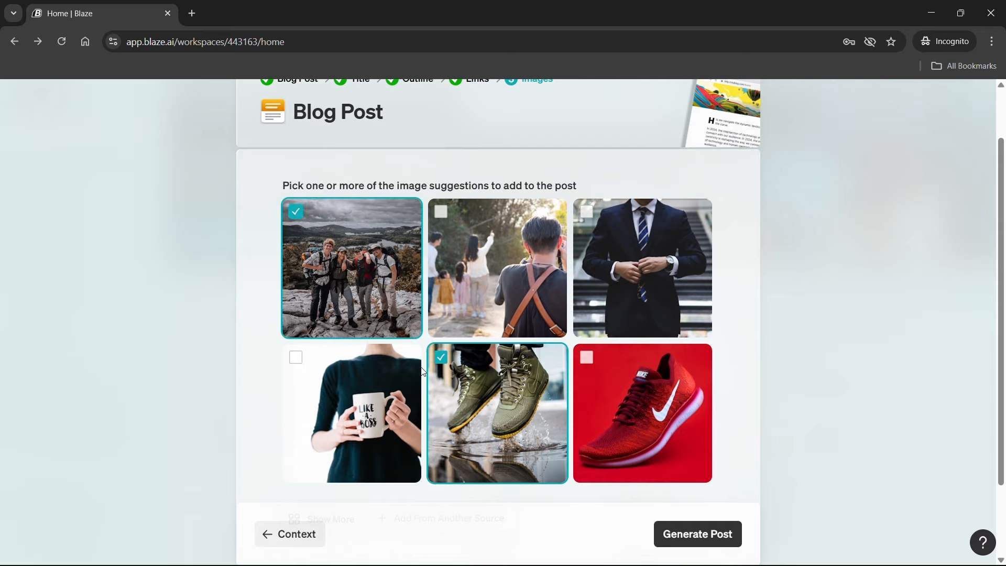
# - Look through the other image sources, including AI generation, stock images and GIFs, and close them without adding an image
pyautogui.scroll(-2, 422, 375)
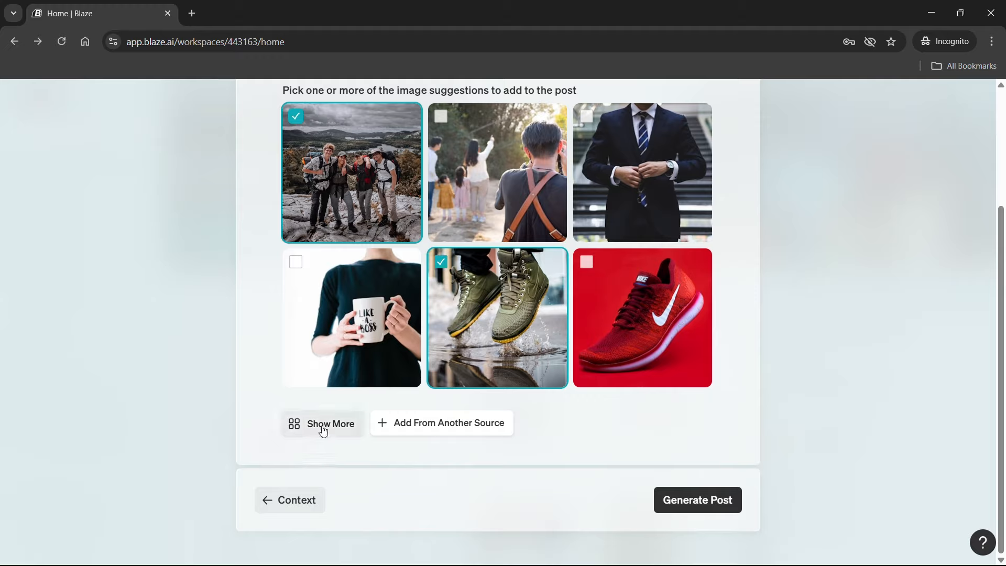
pyautogui.click(445, 425)
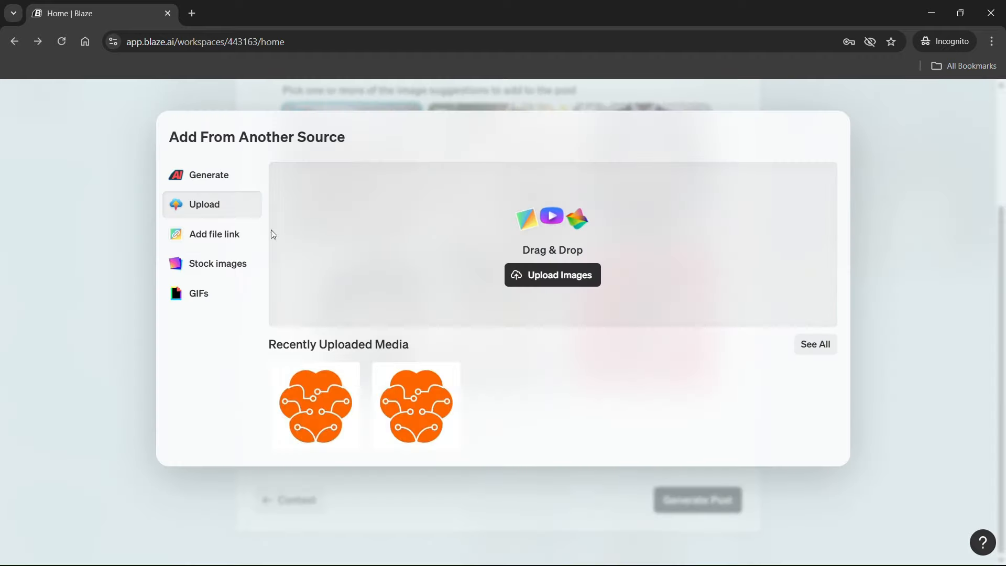
pyautogui.click(220, 184)
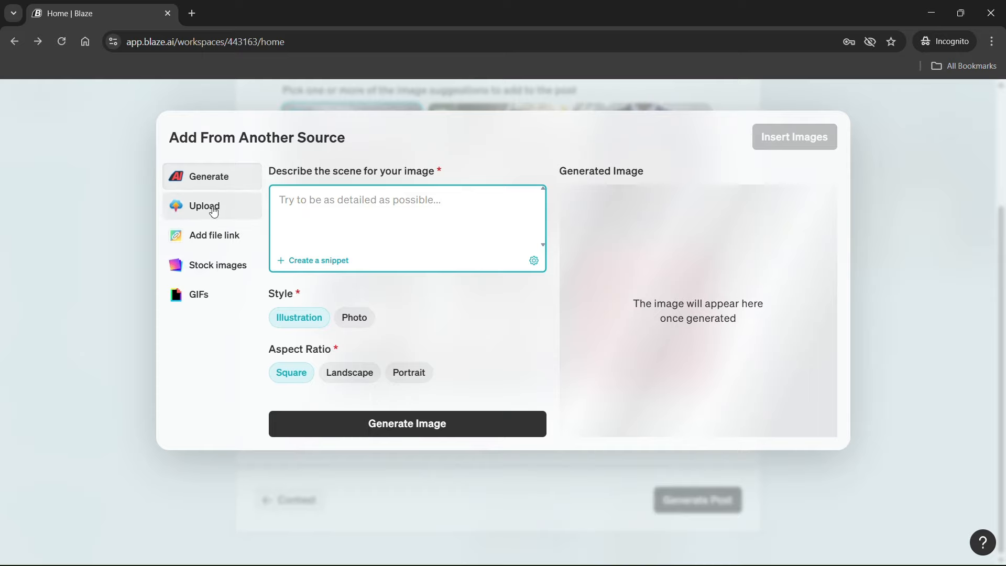
pyautogui.press('Escape')
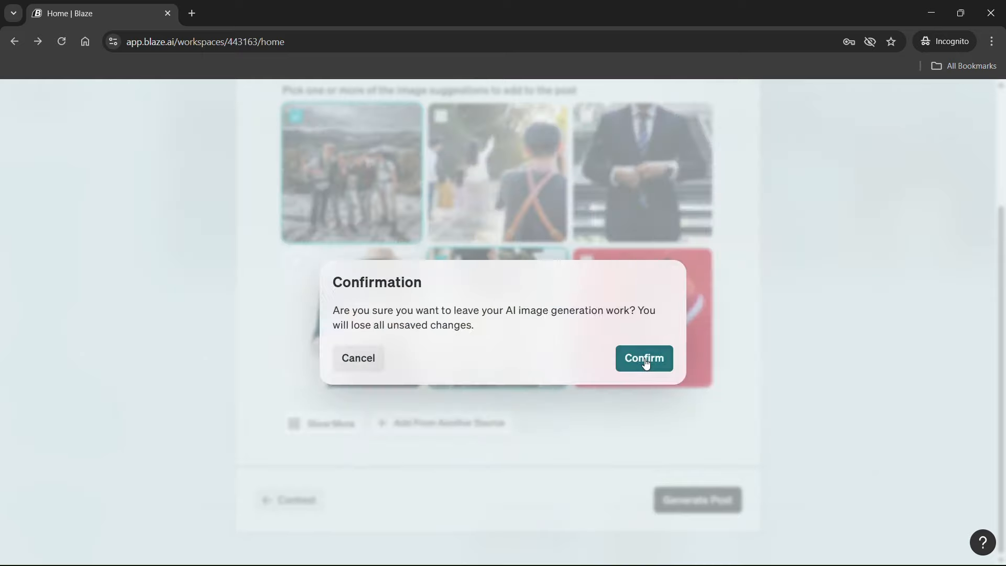
pyautogui.click(642, 358)
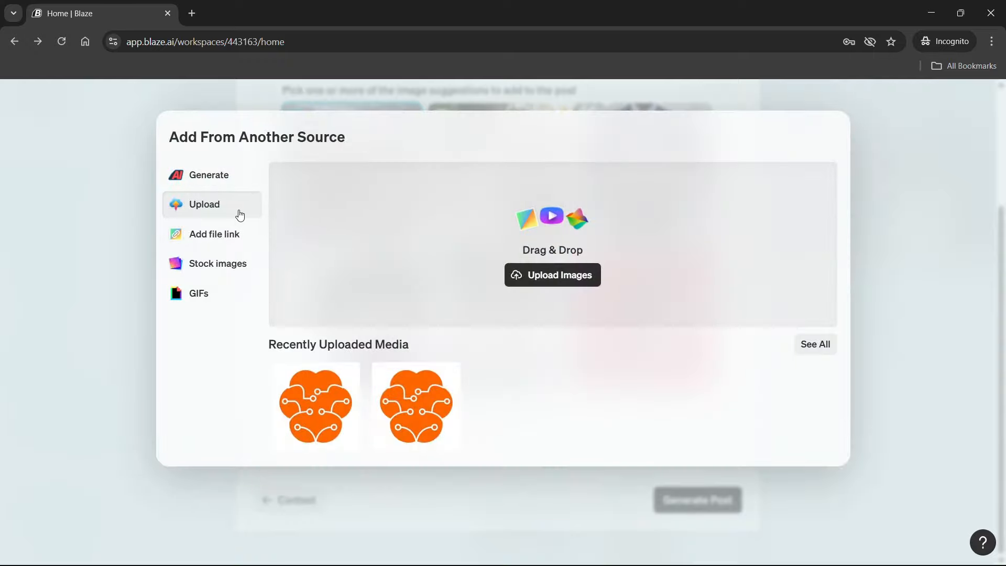
pyautogui.click(204, 237)
pyautogui.click(204, 268)
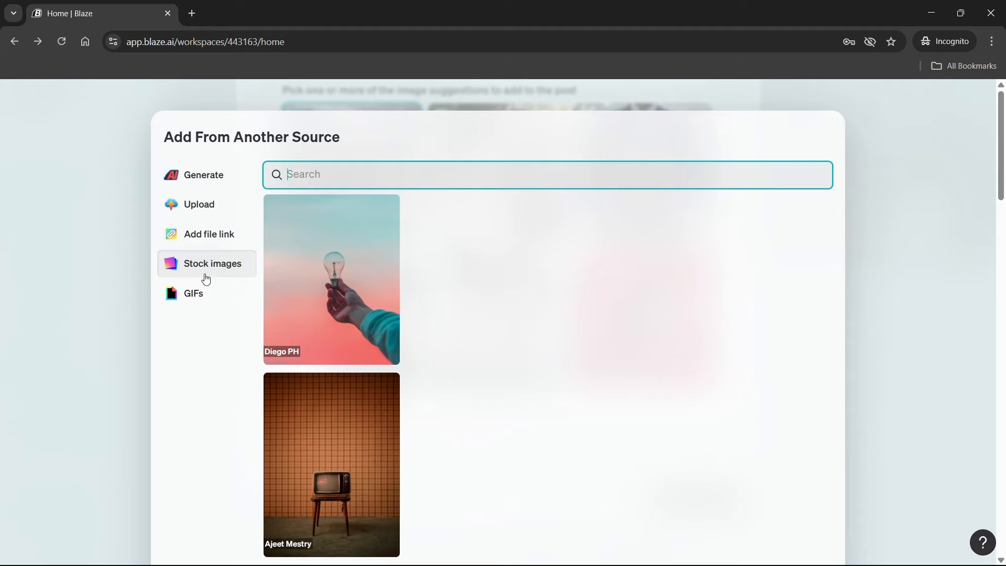
pyautogui.moveTo(342, 287)
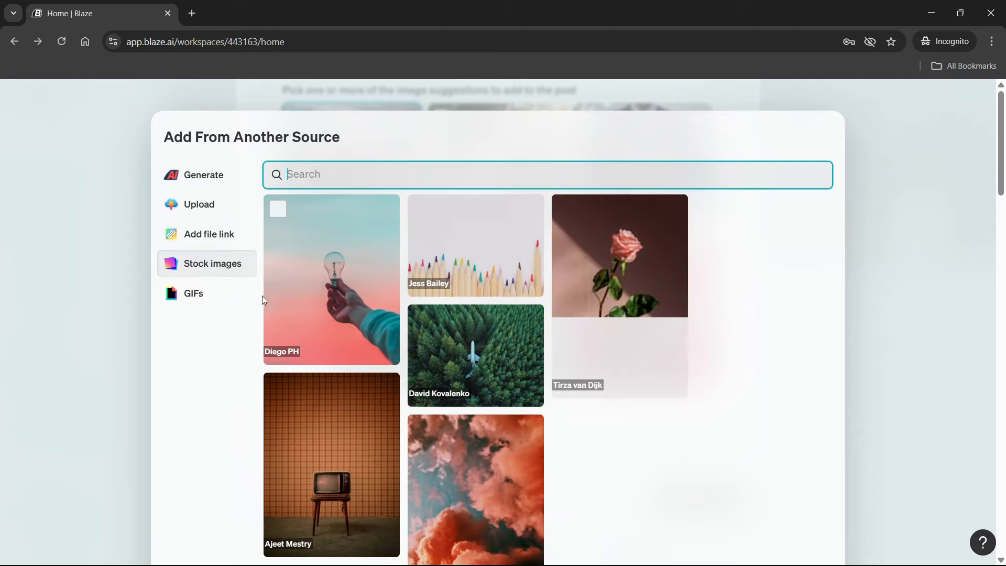
pyautogui.scroll(-4, 225, 285)
pyautogui.scroll(4, 168, 186)
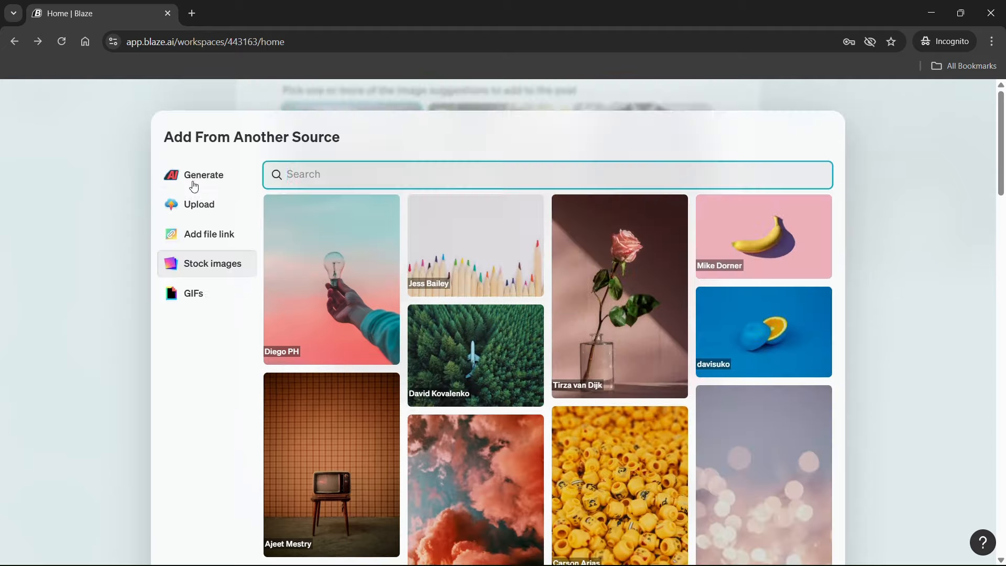
pyautogui.click(190, 295)
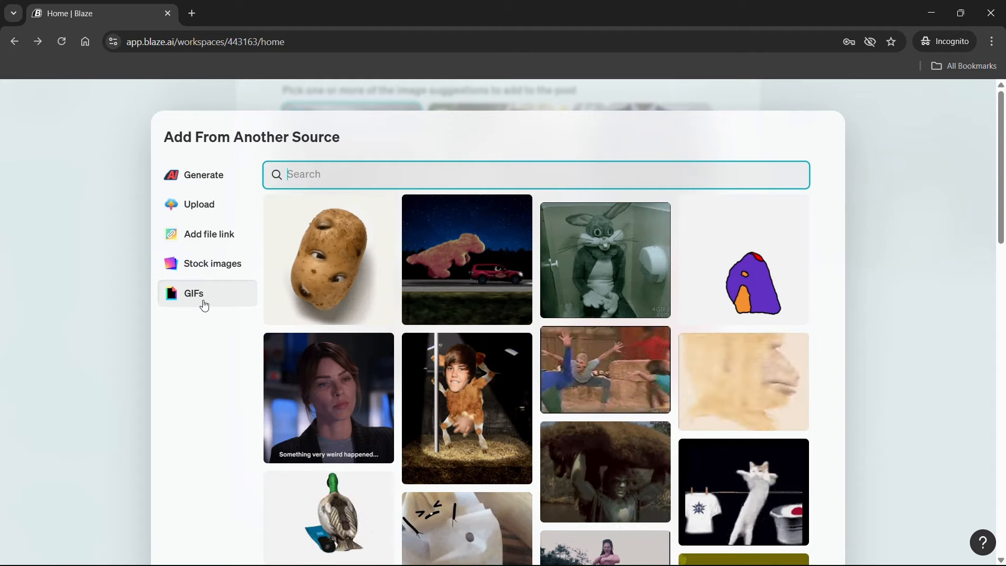
pyautogui.press('Escape')
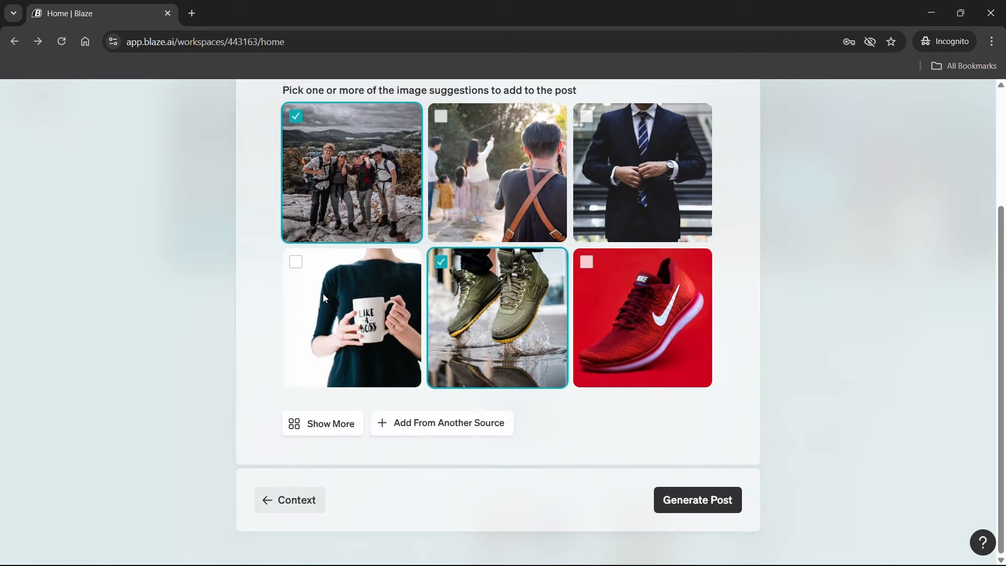
# - Generate the blog post and review its text from the introduction to the gear maintenance section
pyautogui.click(682, 501)
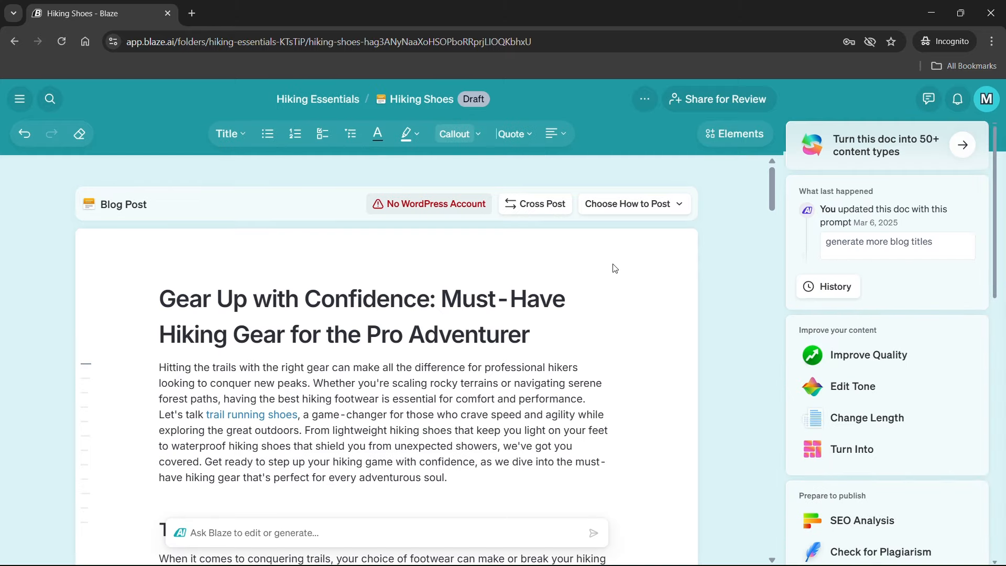
pyautogui.scroll(-10, 609, 282)
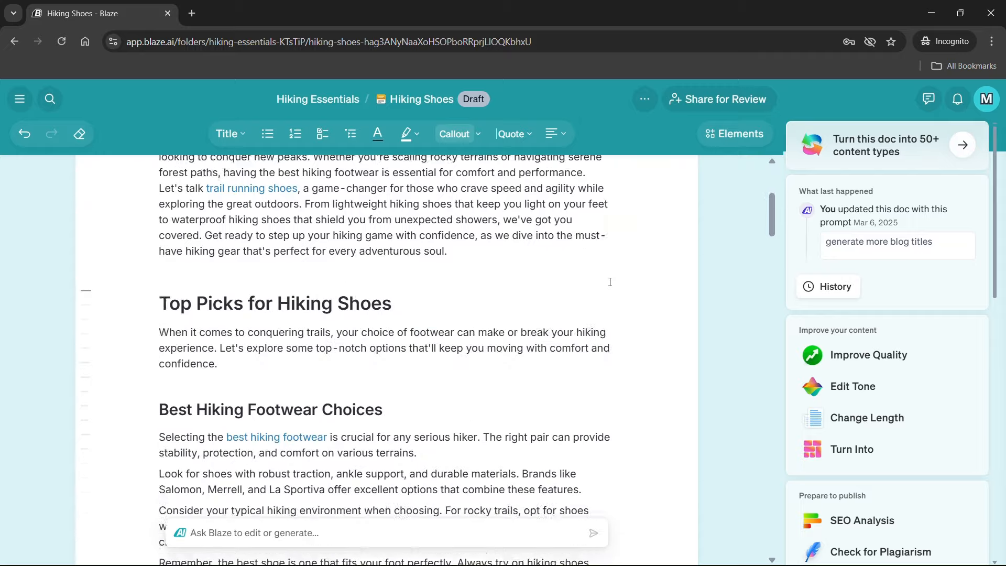
pyautogui.scroll(-20, 485, 331)
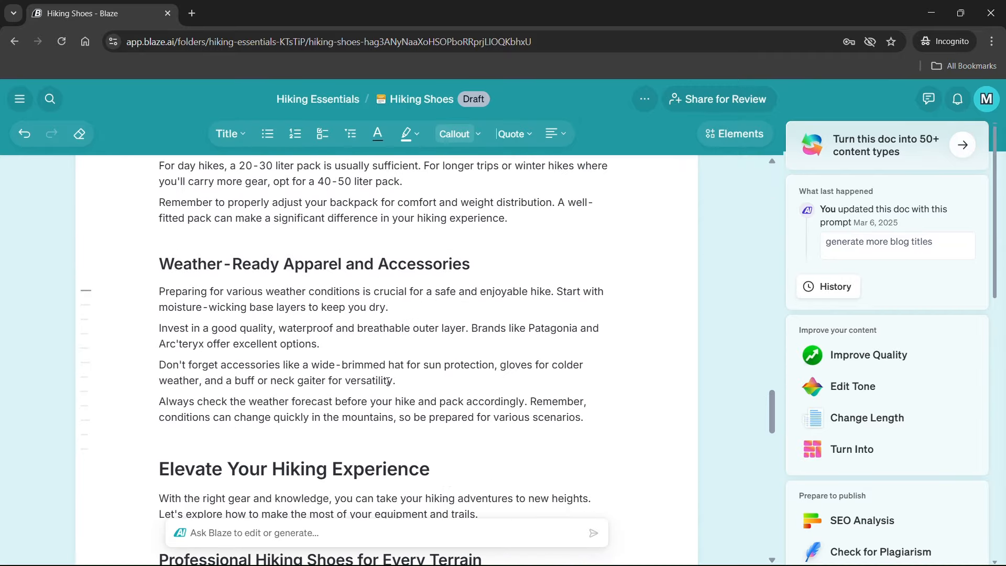
pyautogui.scroll(-15, 387, 382)
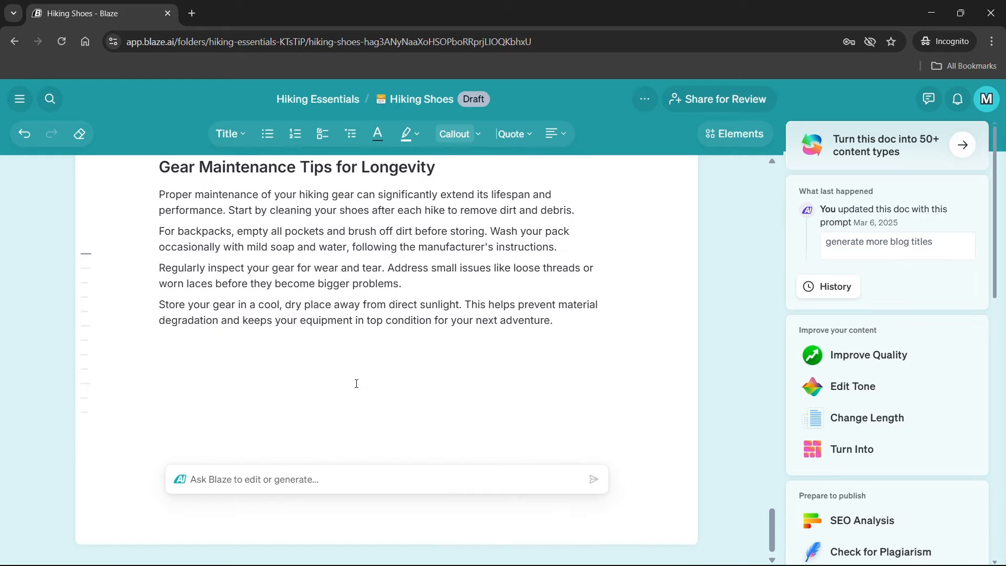
pyautogui.scroll(4, 356, 384)
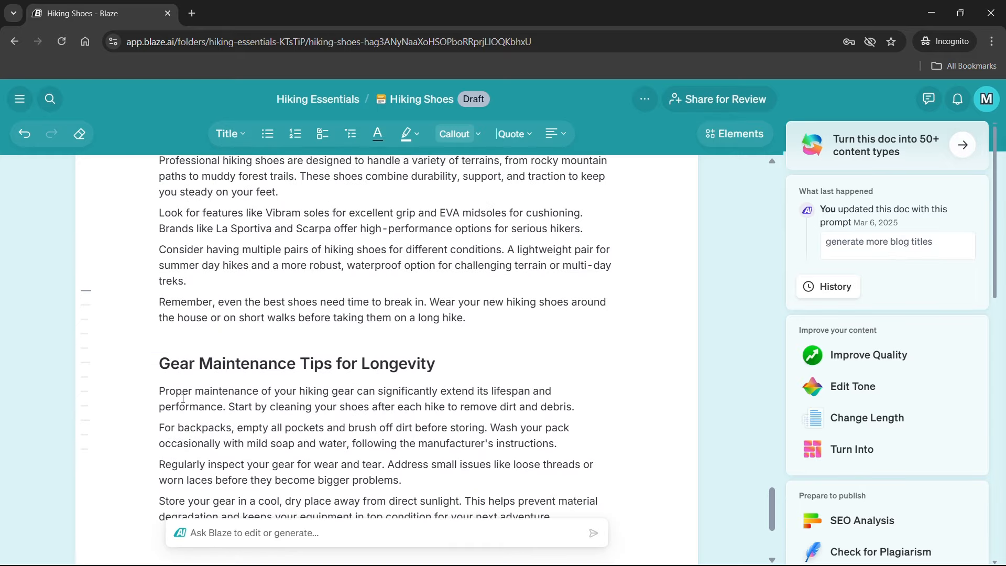
# - Select the backpack paragraph under "Gear Maintenance Tips for Longevity" and view its length-change options without revising it
pyautogui.scroll(-1, 185, 396)
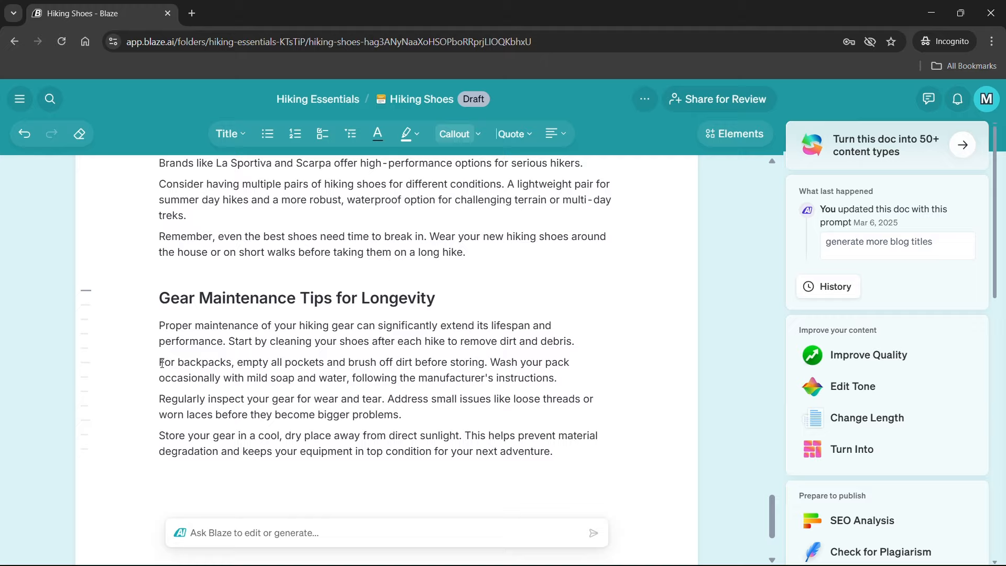
pyautogui.moveTo(162, 362); pyautogui.dragTo(558, 377)
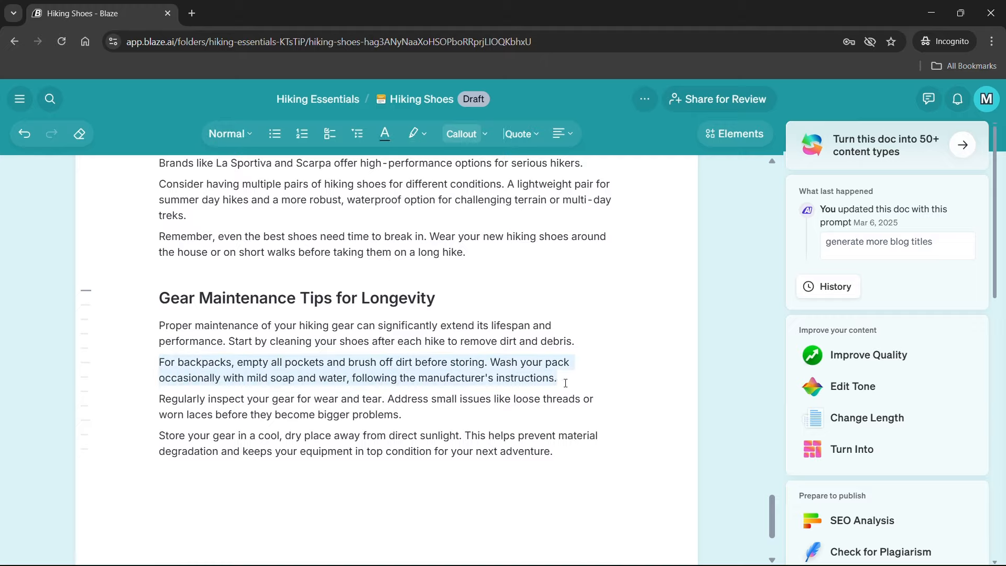
pyautogui.click(224, 402)
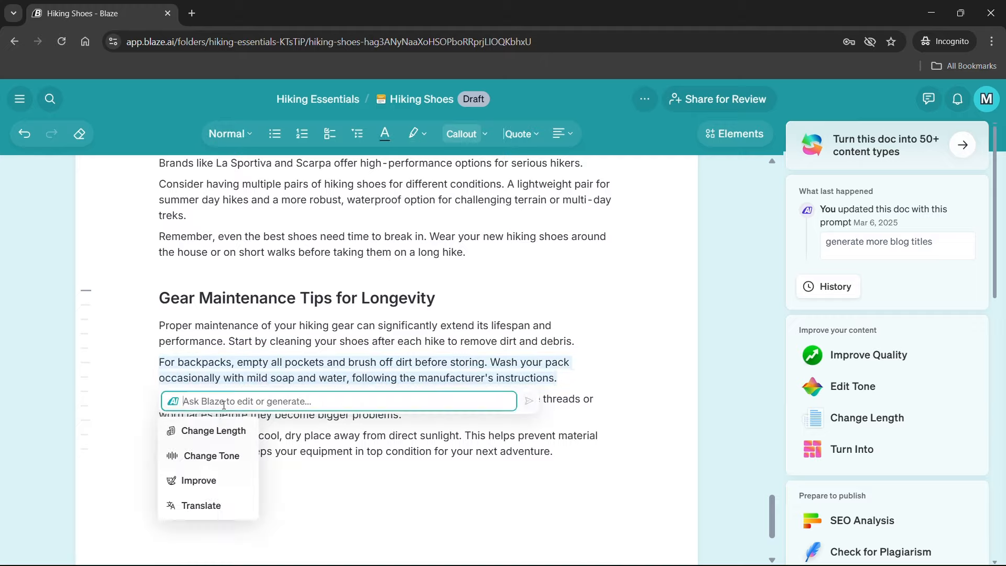
pyautogui.click(212, 431)
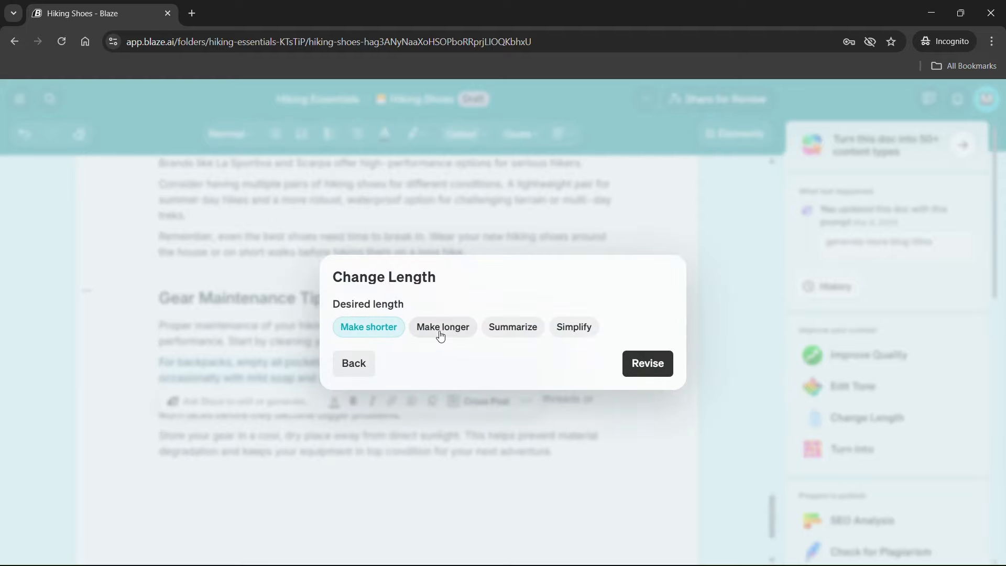
pyautogui.click(345, 363)
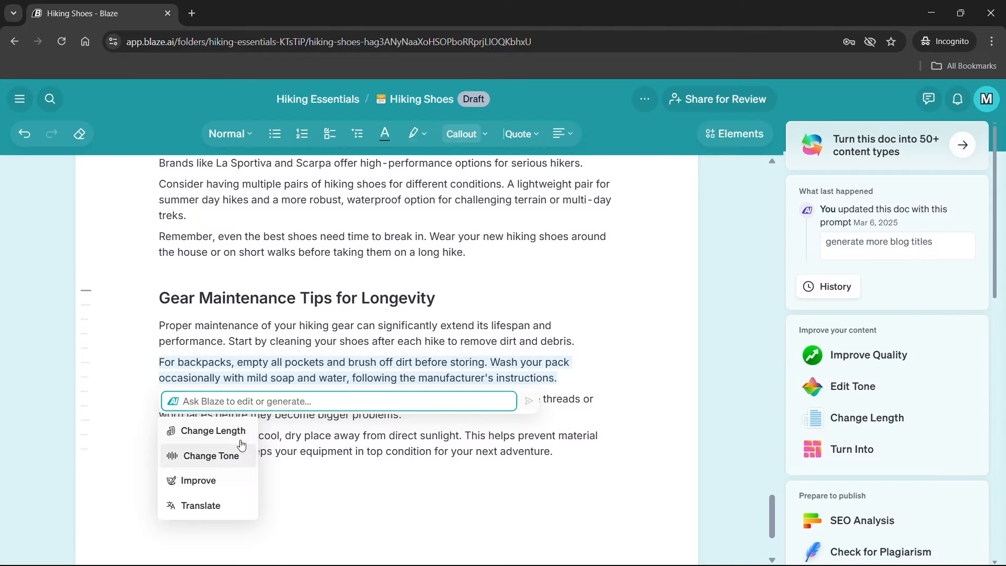
# - Request a "more persuasive" rewrite of the selected backpack paragraph and dismiss the suggestion
pyautogui.write('mo')
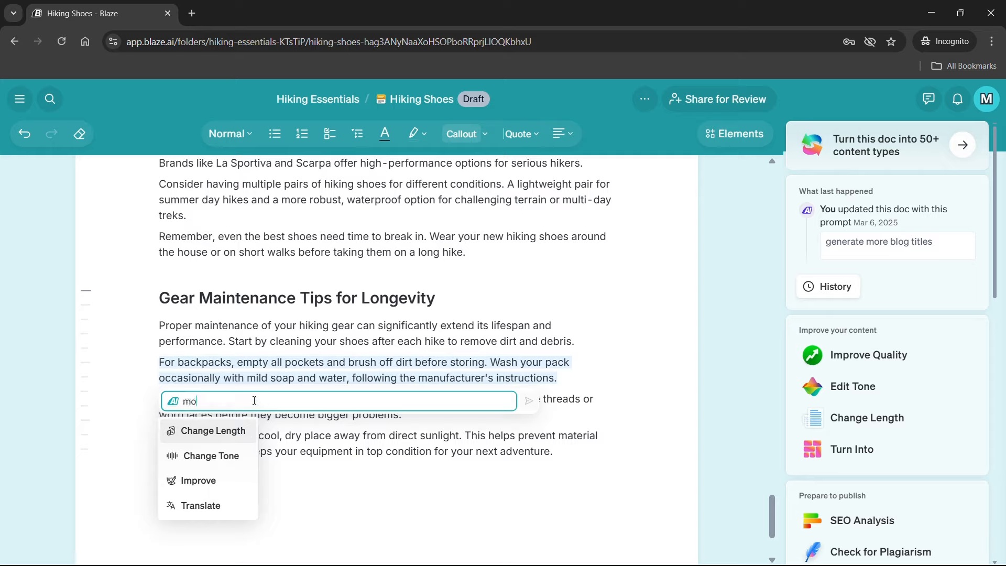
pyautogui.write('re persua')
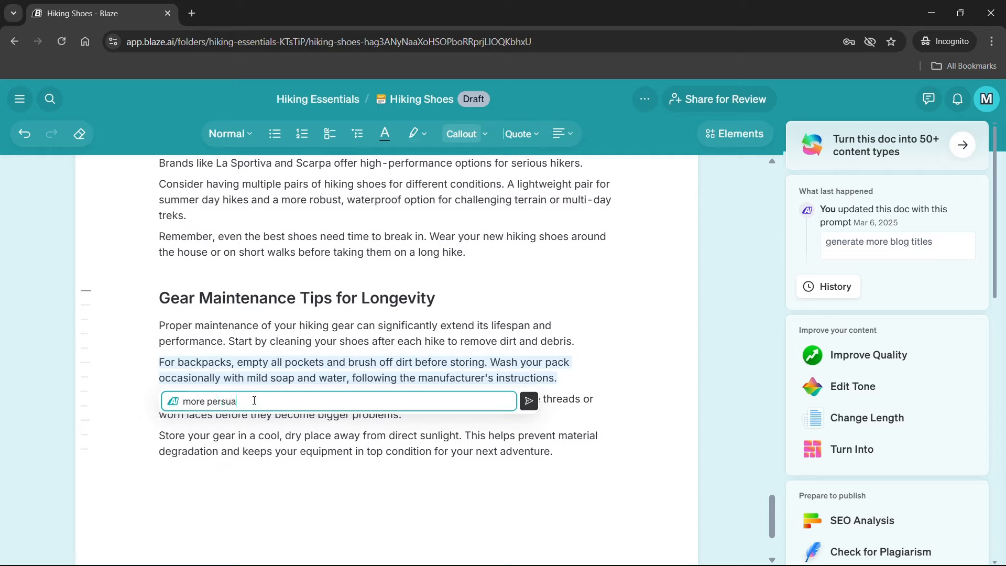
pyautogui.write('sive')
pyautogui.press('Return')
pyautogui.press('Return')
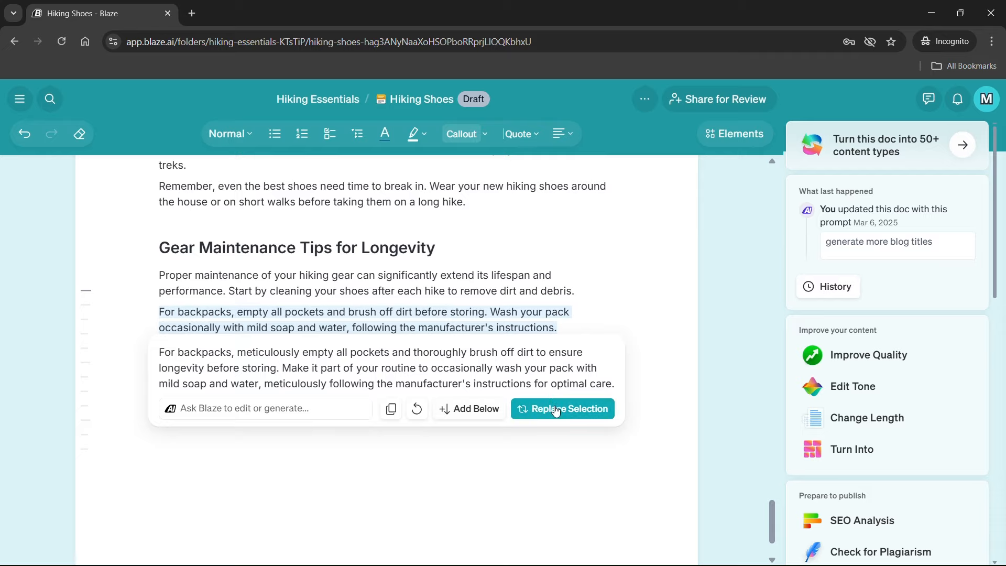
pyautogui.click(606, 356)
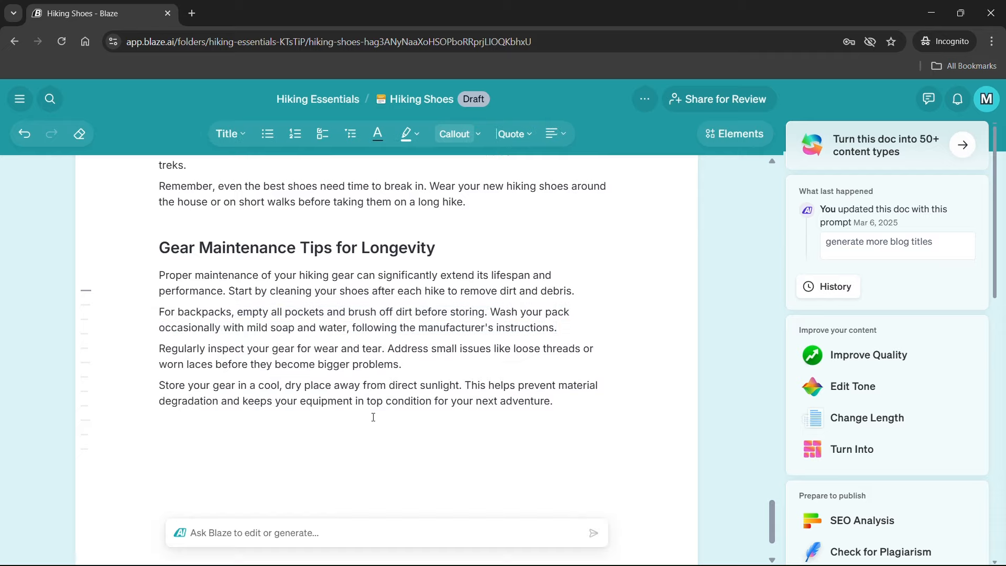
# - Prompt the AI to "add more blog titles" to the document and review the generated list
pyautogui.click(266, 532)
pyautogui.write('add')
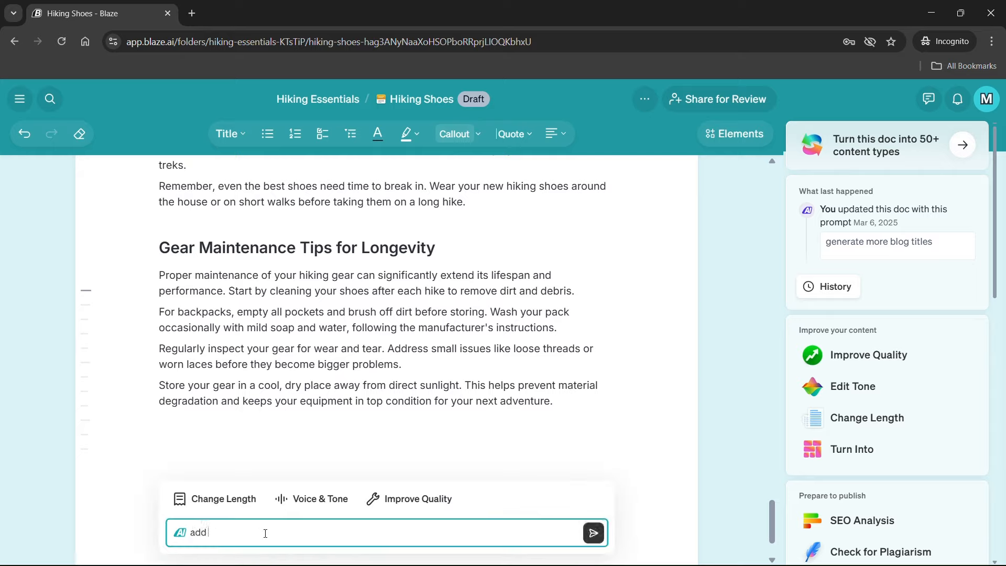
pyautogui.write(' more blog titles')
pyautogui.press('Return')
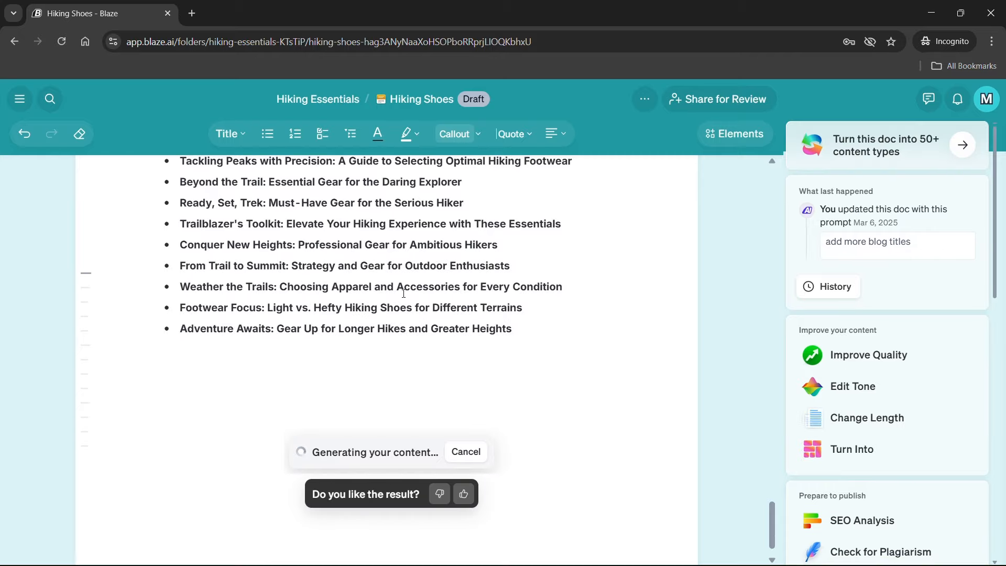
pyautogui.scroll(-20, 349, 348)
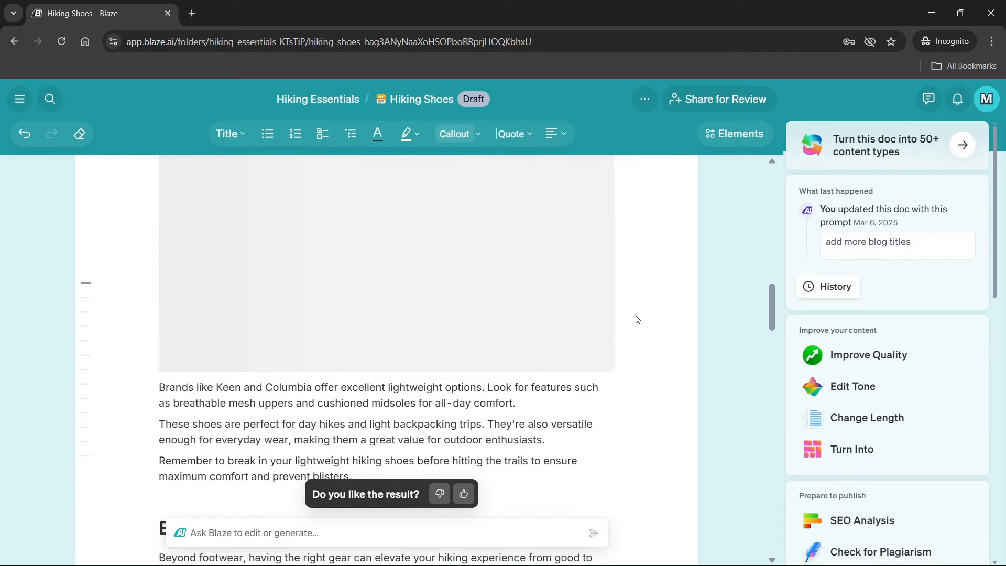
pyautogui.scroll(-12, 559, 376)
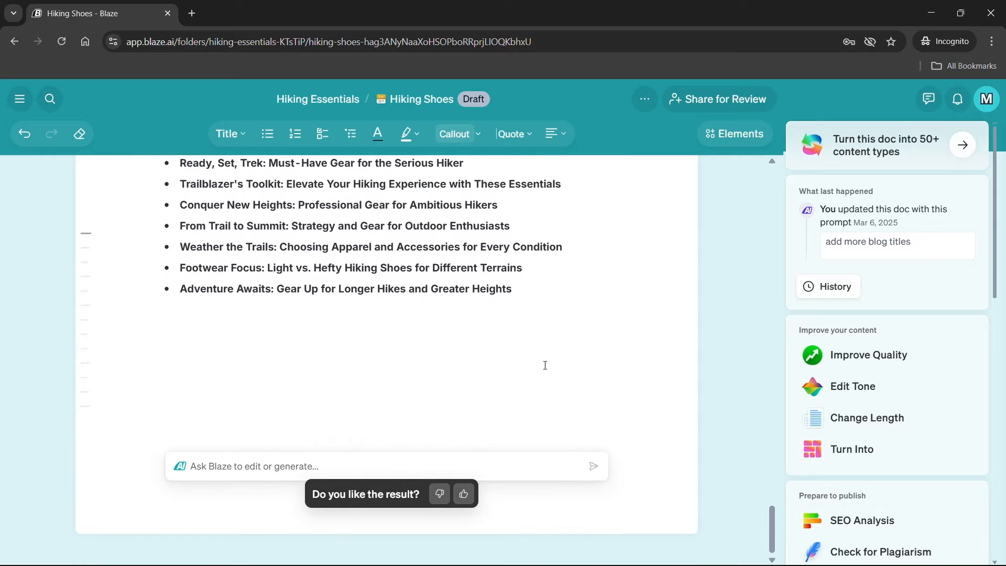
pyautogui.scroll(3, 543, 364)
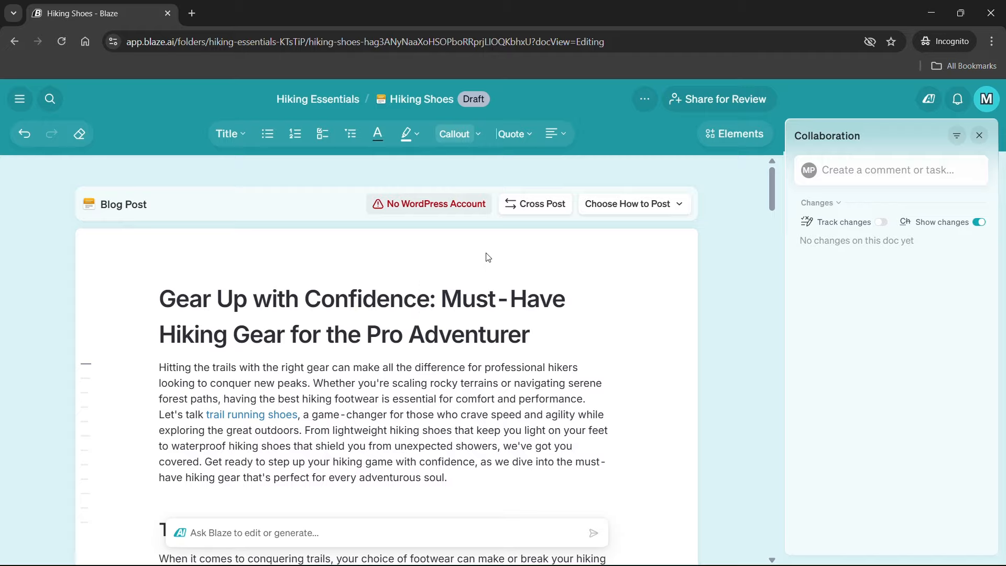
pyautogui.click(19, 99)
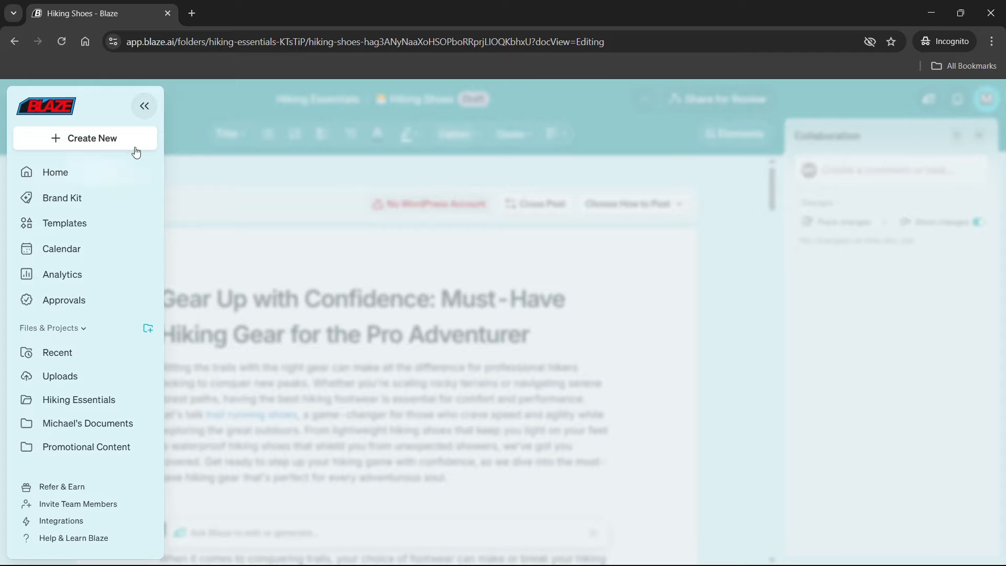
pyautogui.click(142, 108)
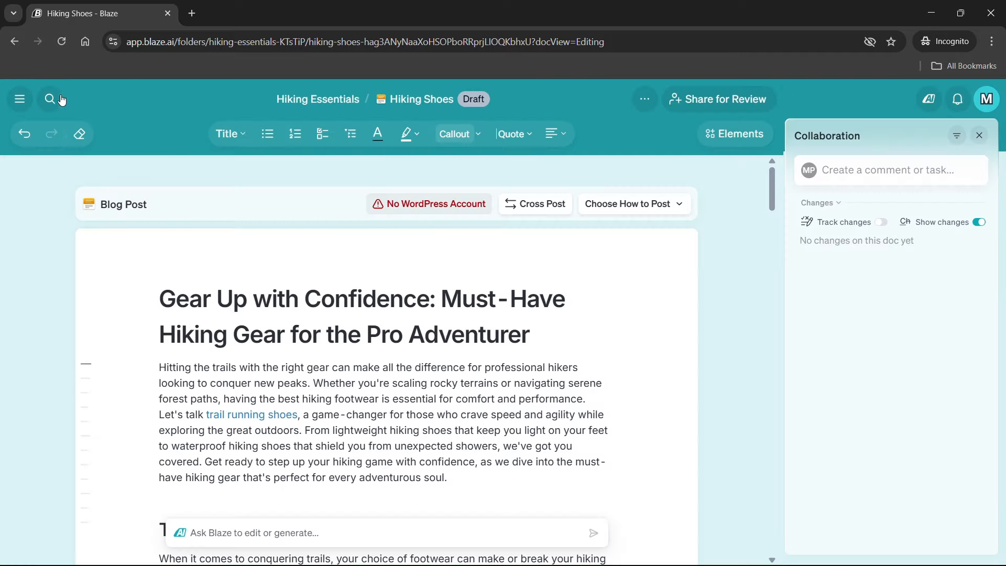
# - View the recently edited files in the file search and the style, font, weight and size options for the title text
pyautogui.click(53, 100)
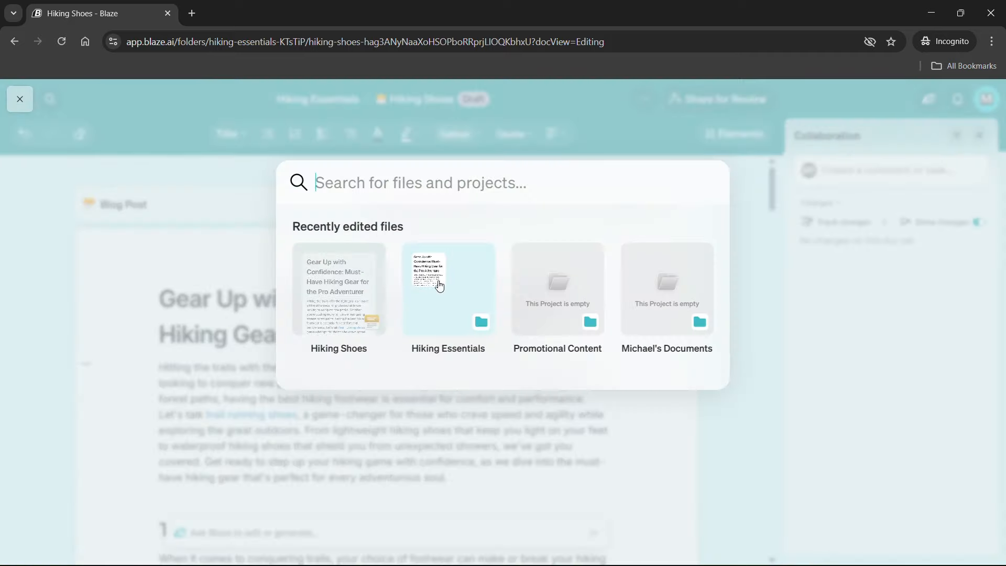
pyautogui.press('Escape')
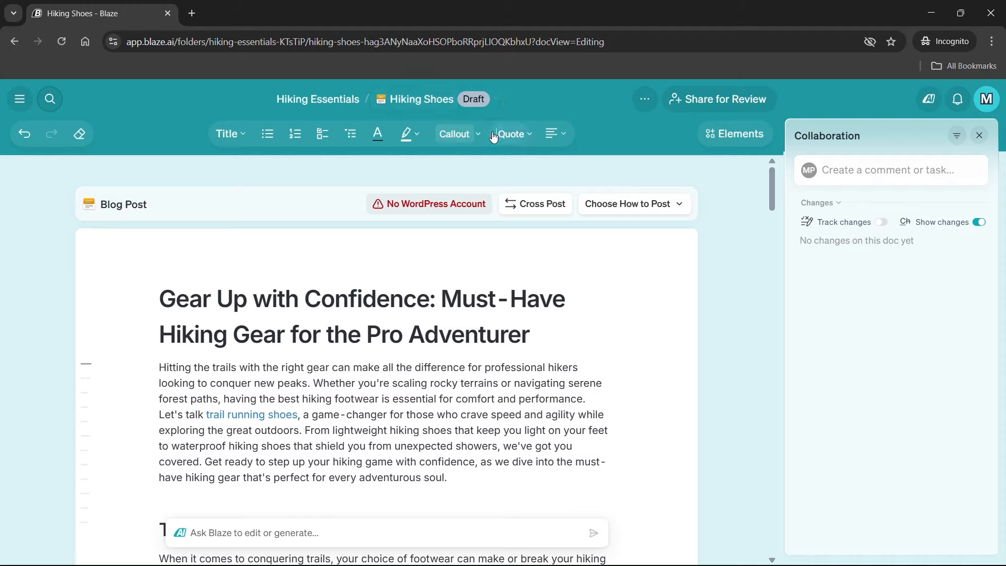
pyautogui.click(244, 138)
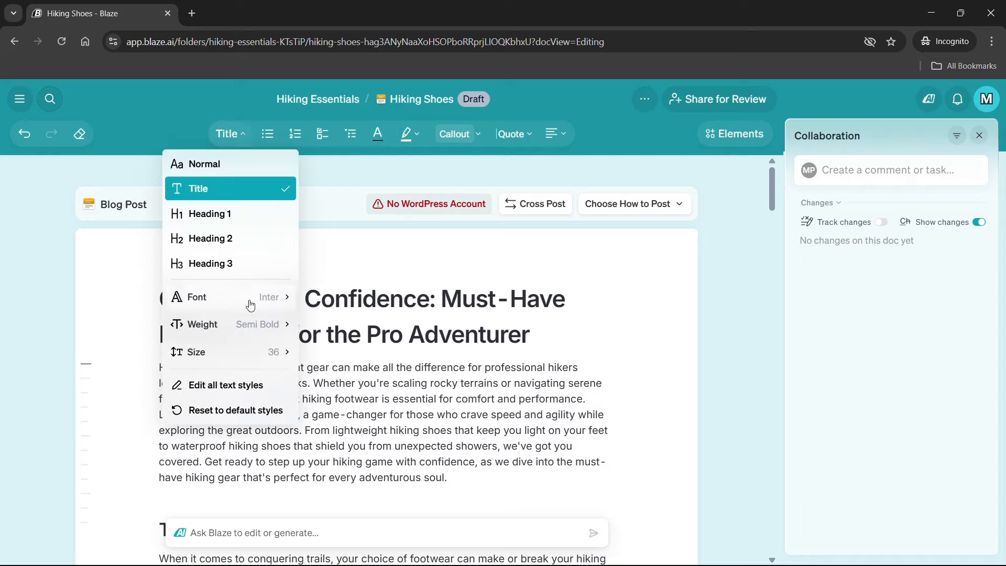
pyautogui.moveTo(294, 309)
pyautogui.scroll(-12, 373, 381)
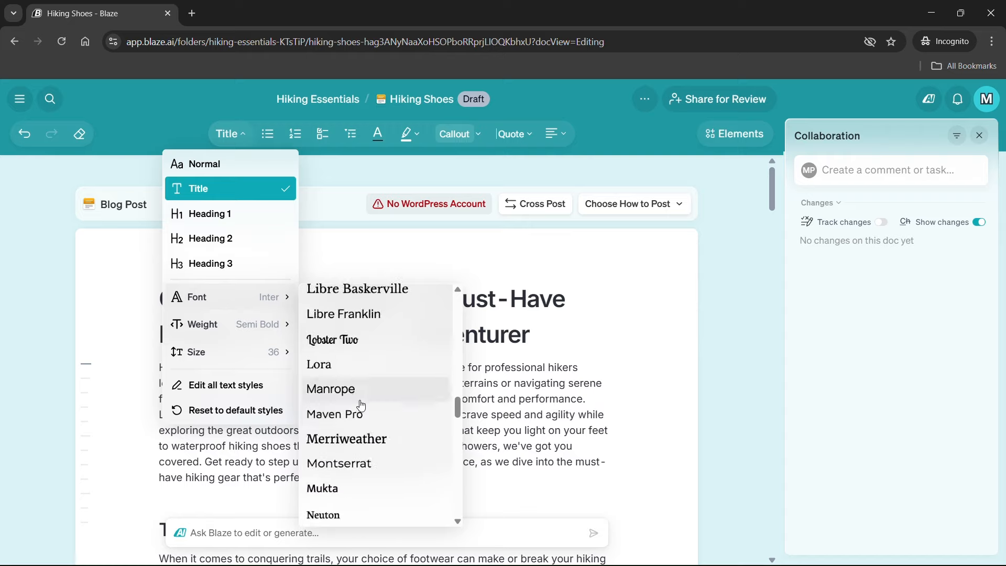
pyautogui.scroll(7, 335, 390)
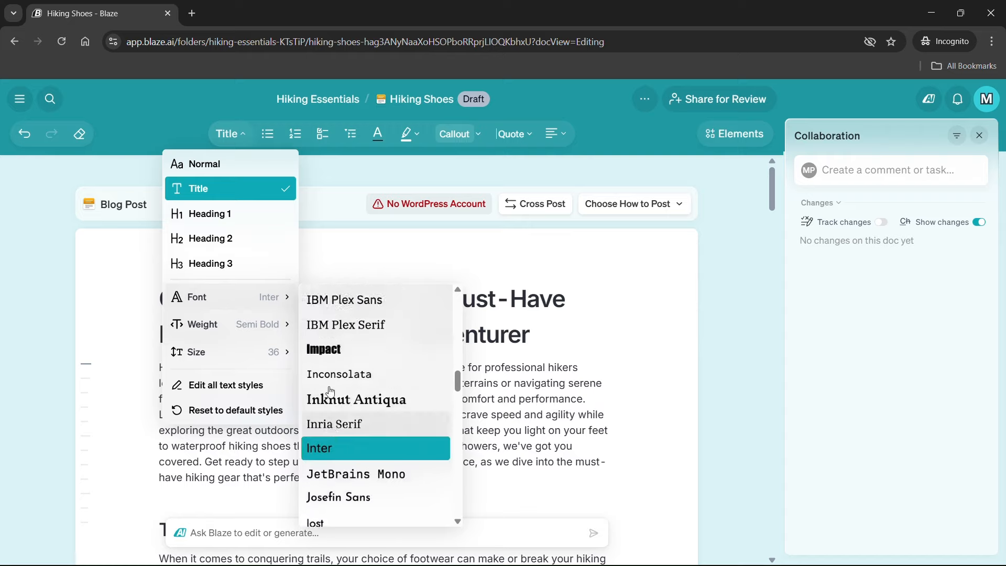
pyautogui.scroll(10, 331, 392)
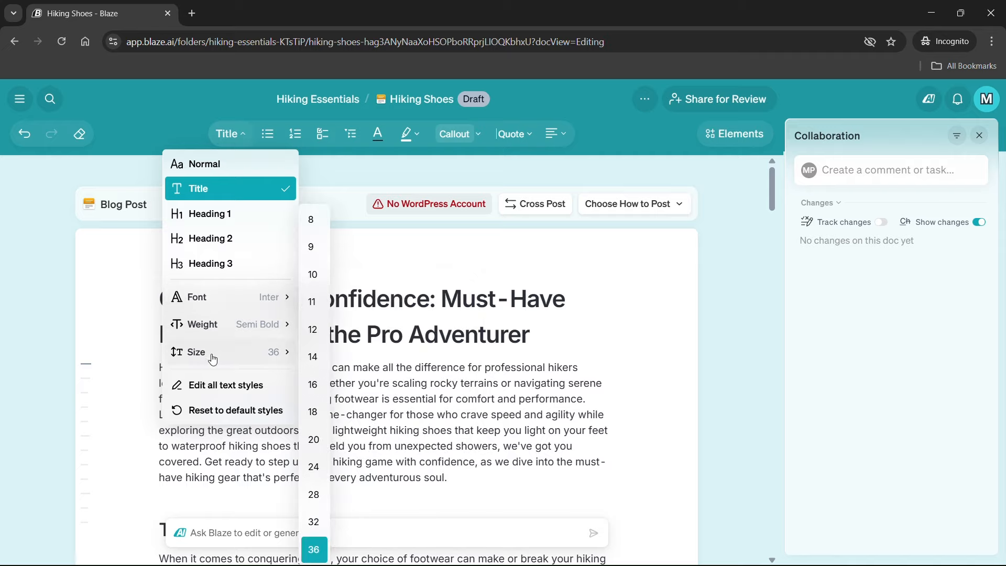
pyautogui.moveTo(245, 329)
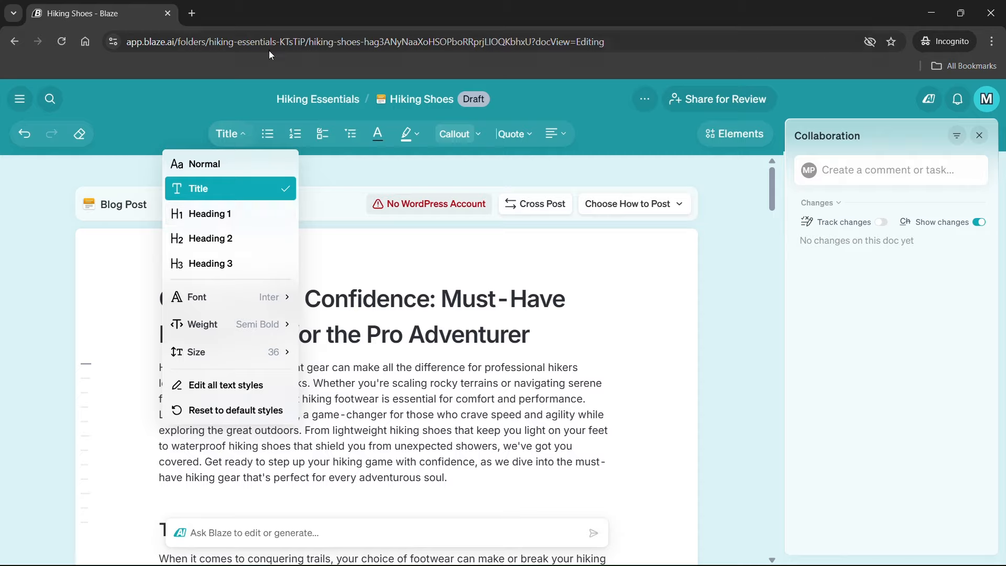
pyautogui.click(244, 98)
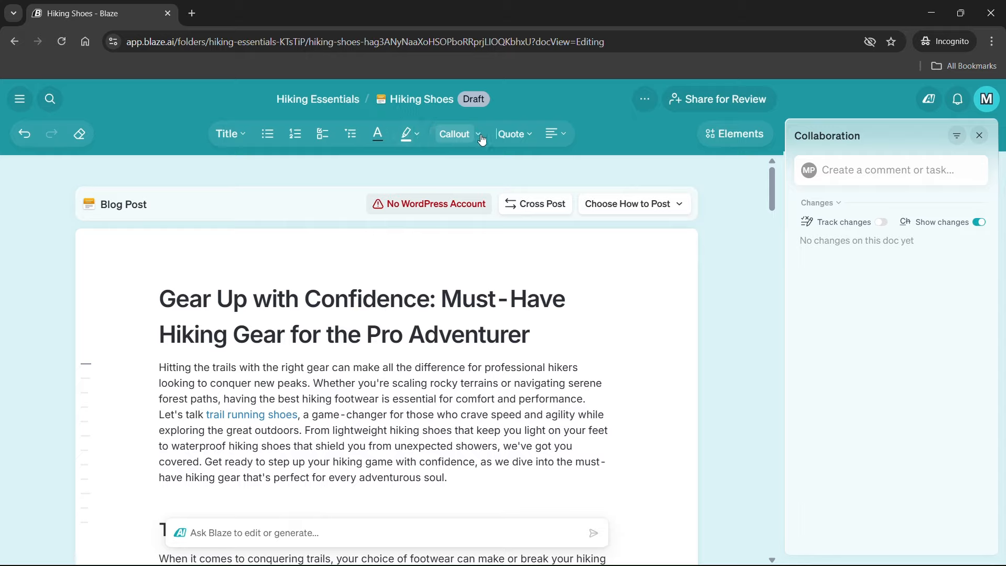
# - Try the callout and quote formatting on the blog post title and remove it again
pyautogui.click(427, 308)
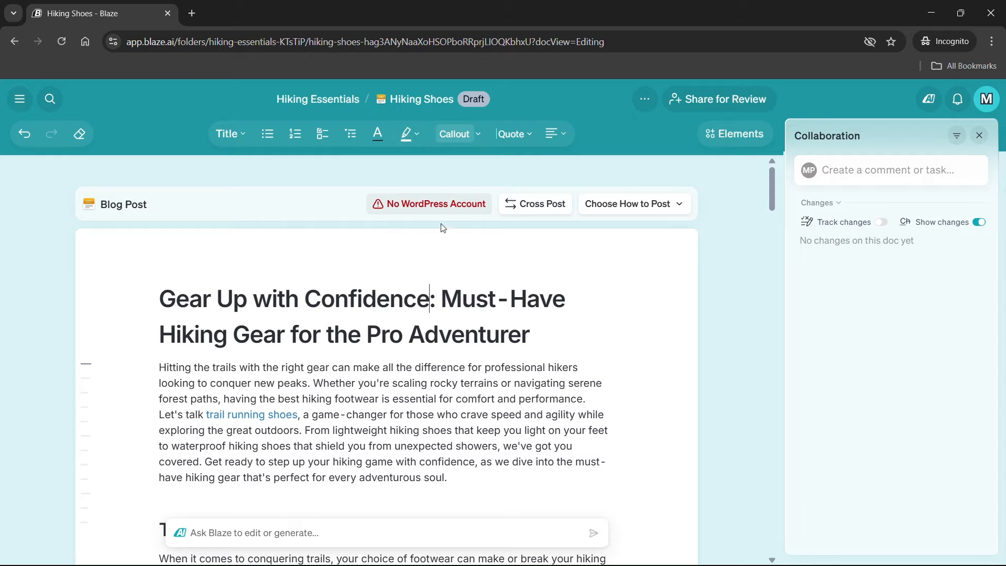
pyautogui.click(456, 138)
pyautogui.click(456, 137)
pyautogui.click(514, 138)
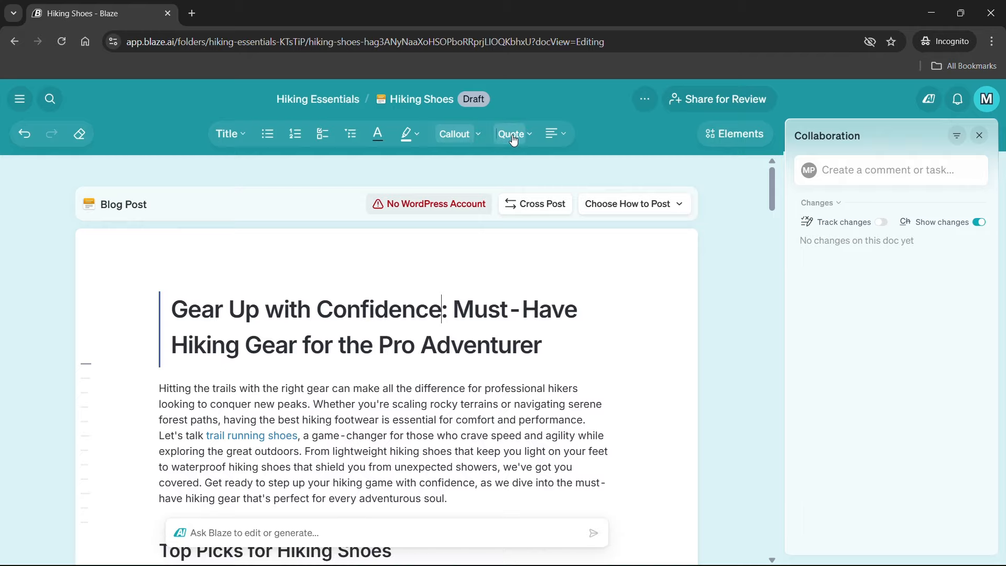
pyautogui.click(513, 138)
pyautogui.click(514, 138)
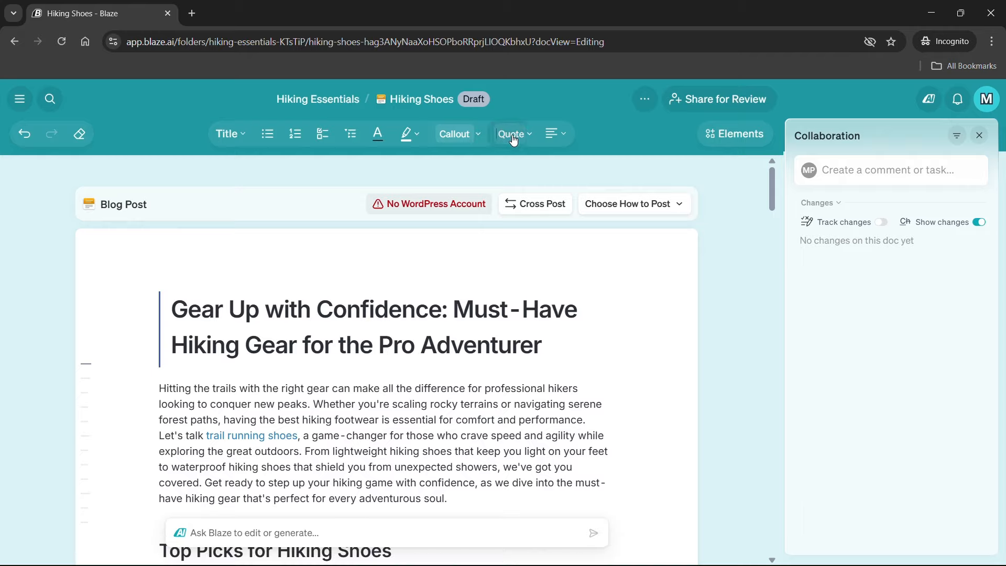
pyautogui.click(513, 138)
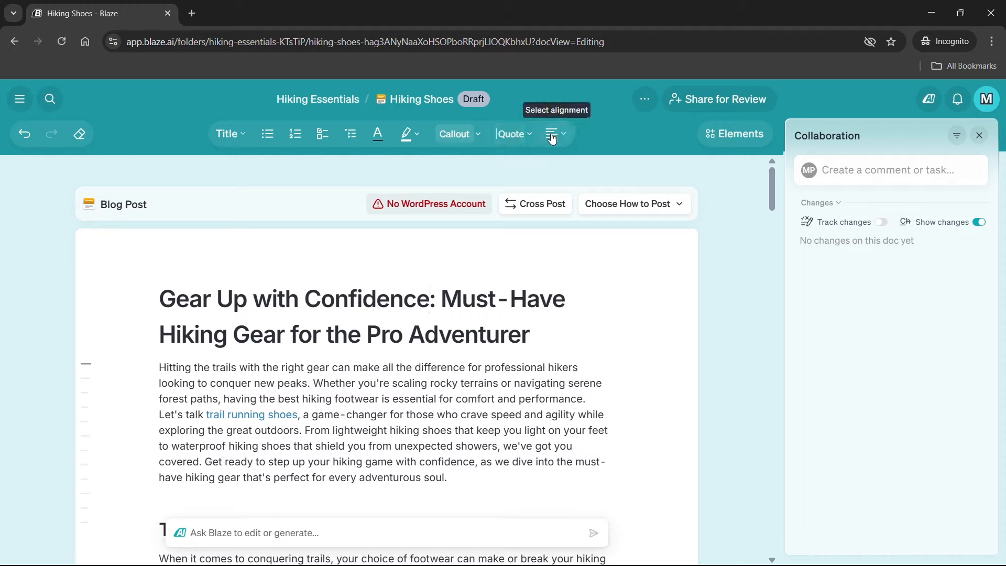
# - View the available document actions and the export, publishing and sharing options for Hiking Shoes
pyautogui.click(647, 99)
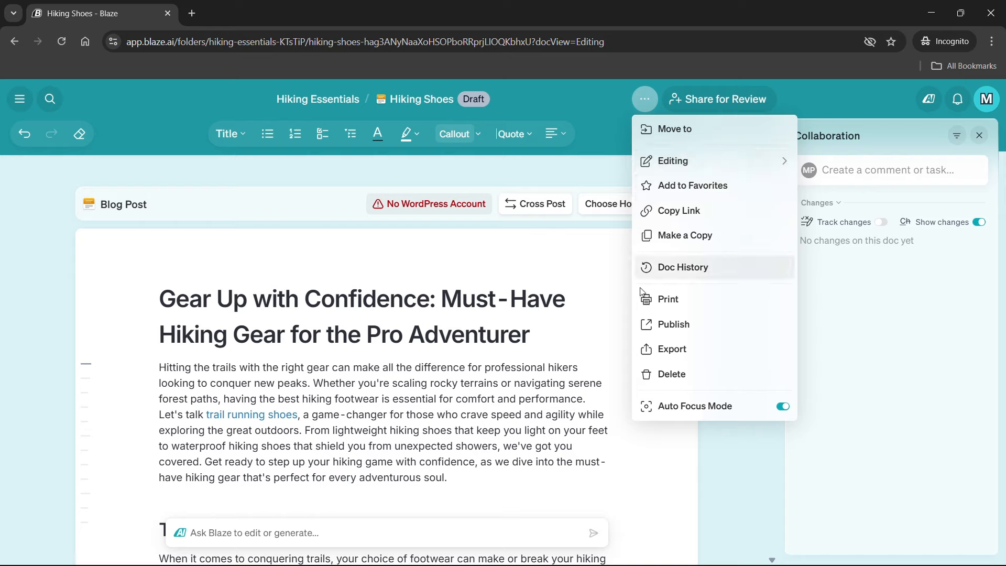
pyautogui.click(676, 376)
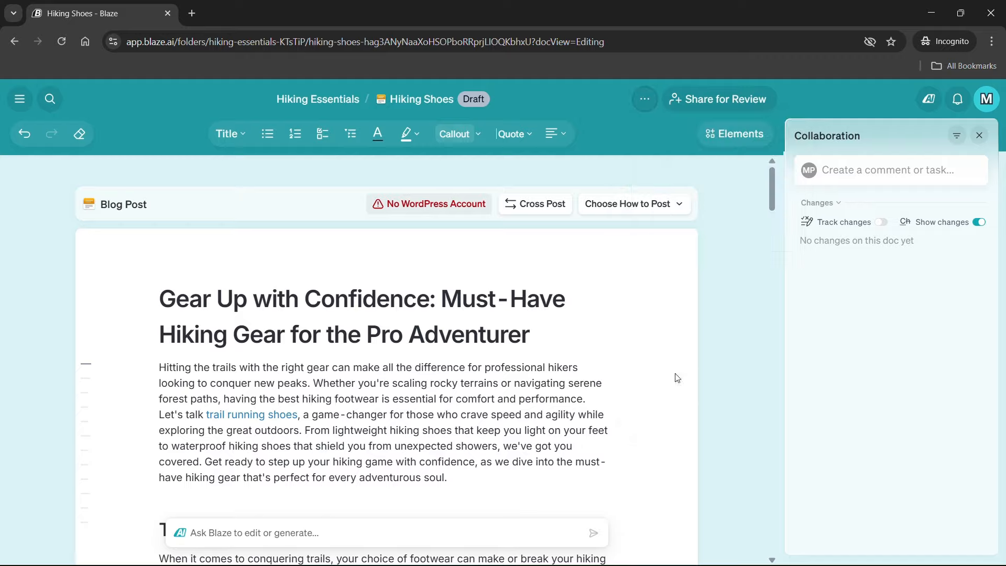
pyautogui.click(737, 102)
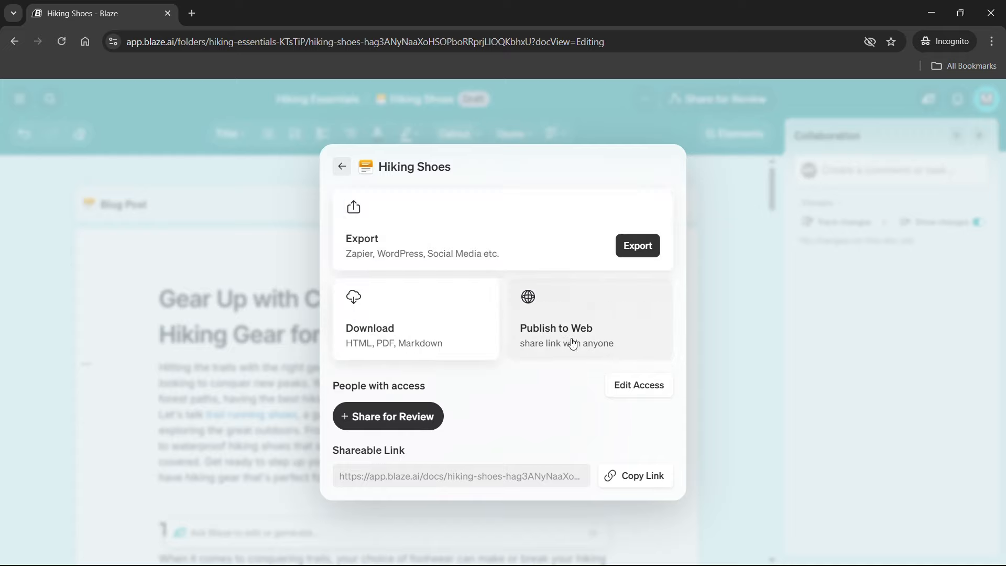
pyautogui.click(626, 481)
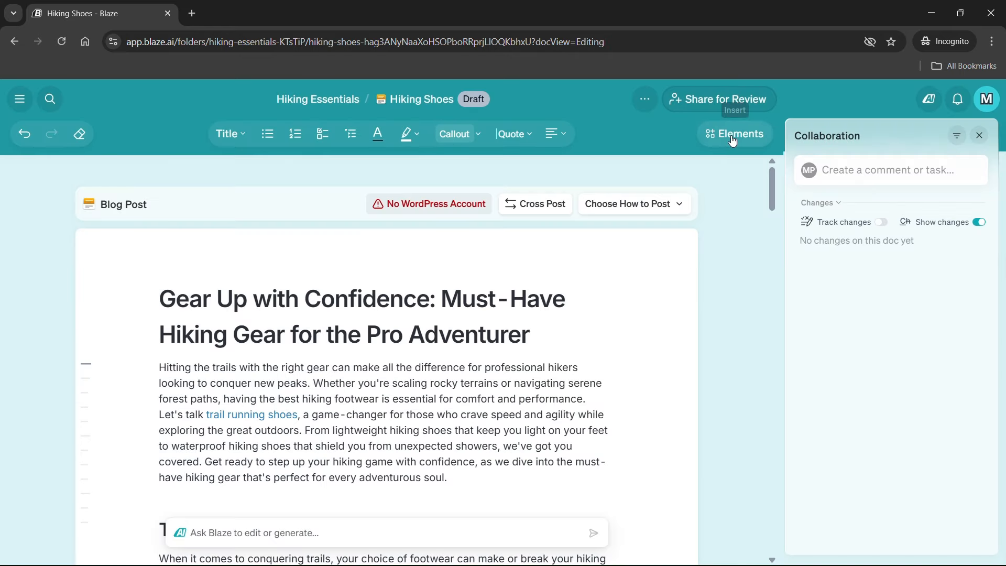
# - View the elements that can be inserted and switch between the AI content tools and the collaboration view
pyautogui.click(731, 137)
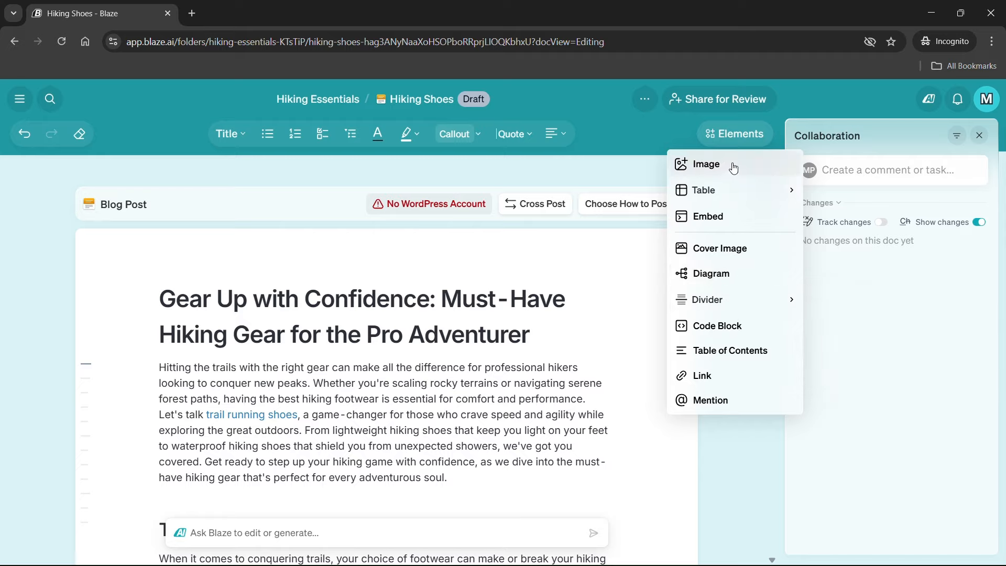
pyautogui.click(861, 91)
pyautogui.click(930, 99)
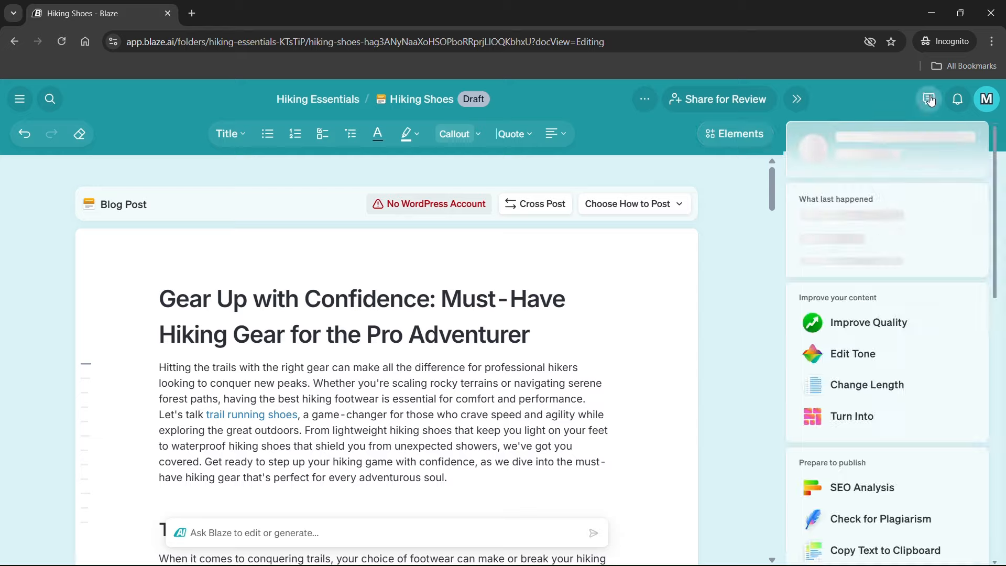
pyautogui.click(930, 99)
pyautogui.click(930, 99)
pyautogui.click(930, 99)
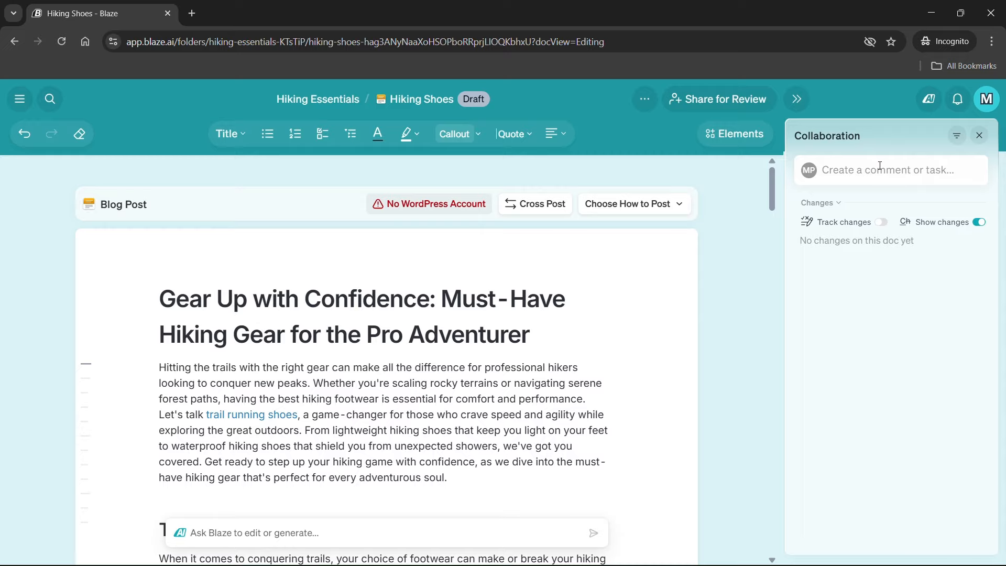
# - Post the document comment "Review this document." and turn on change tracking
pyautogui.write('Review this document.')
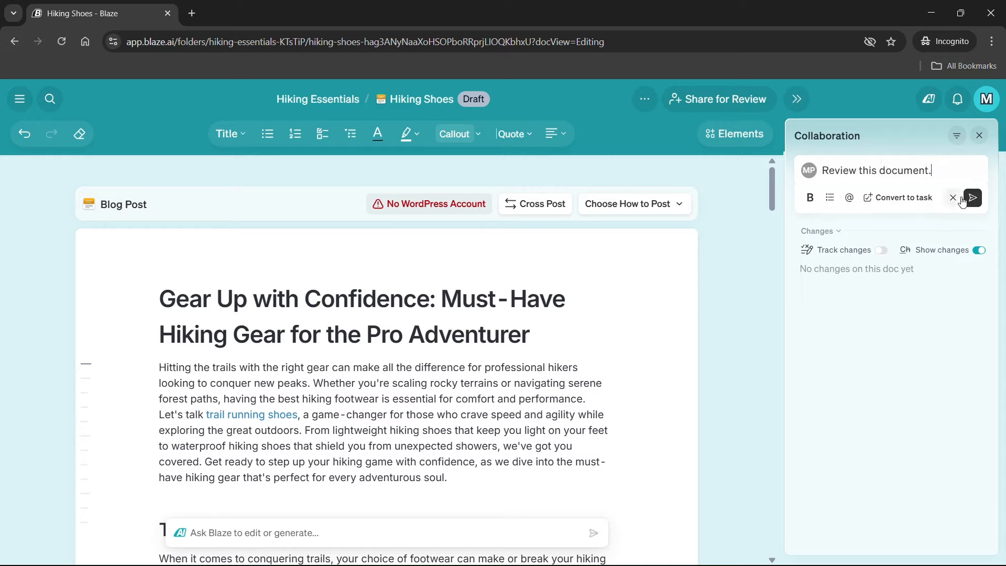
pyautogui.click(974, 198)
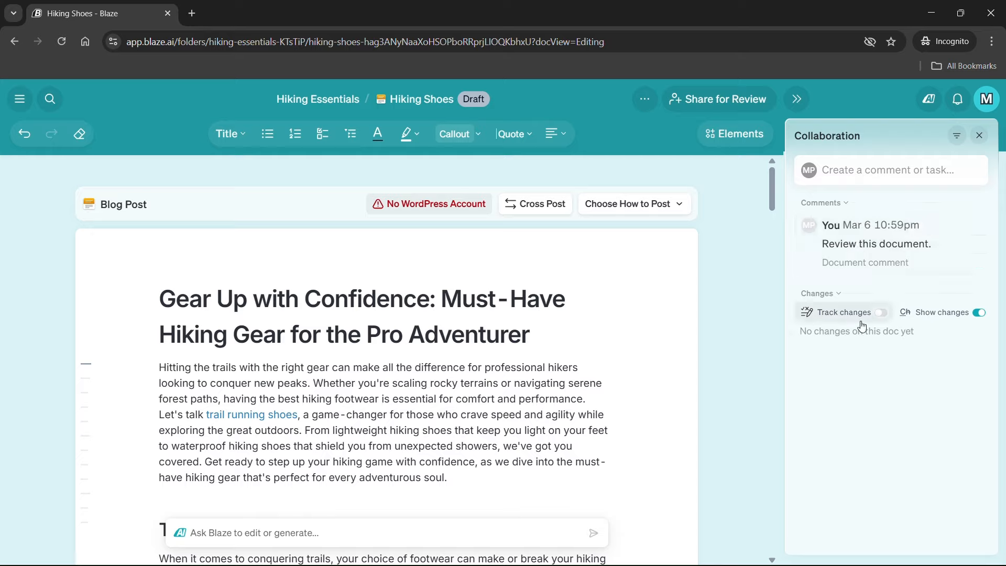
pyautogui.click(881, 314)
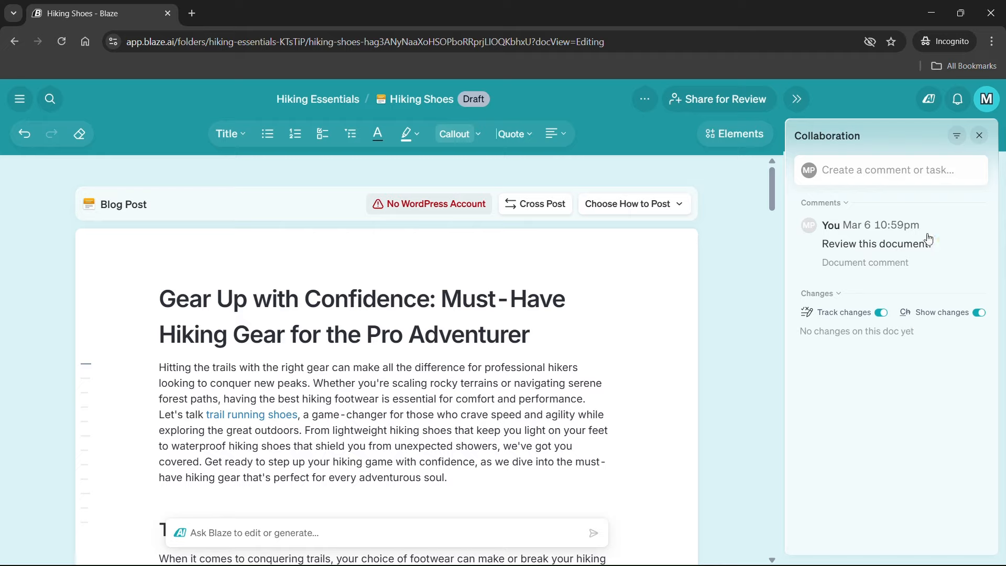
# - View the full list of Edit Tone options and the Change Length options for the document without revising it
pyautogui.click(929, 100)
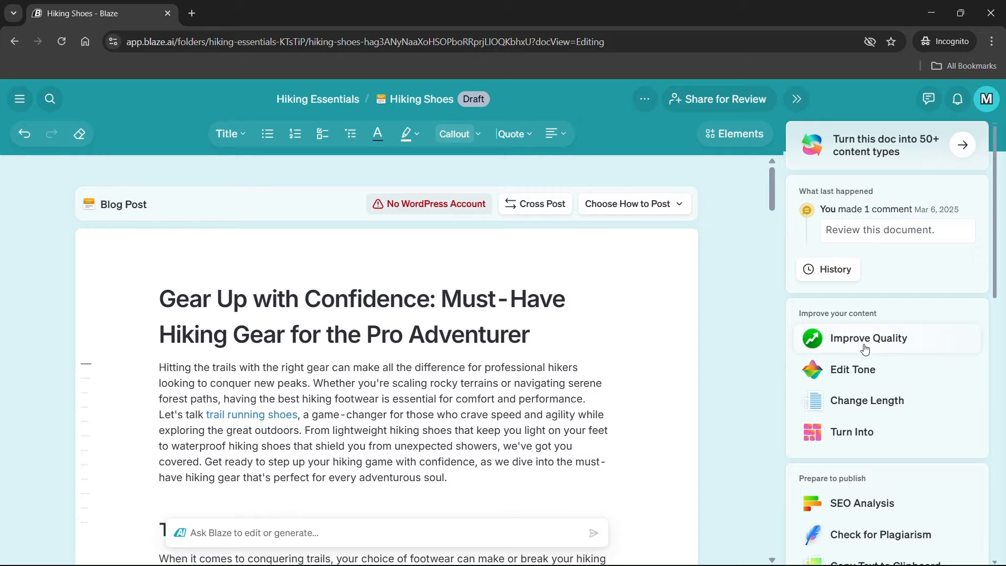
pyautogui.click(851, 372)
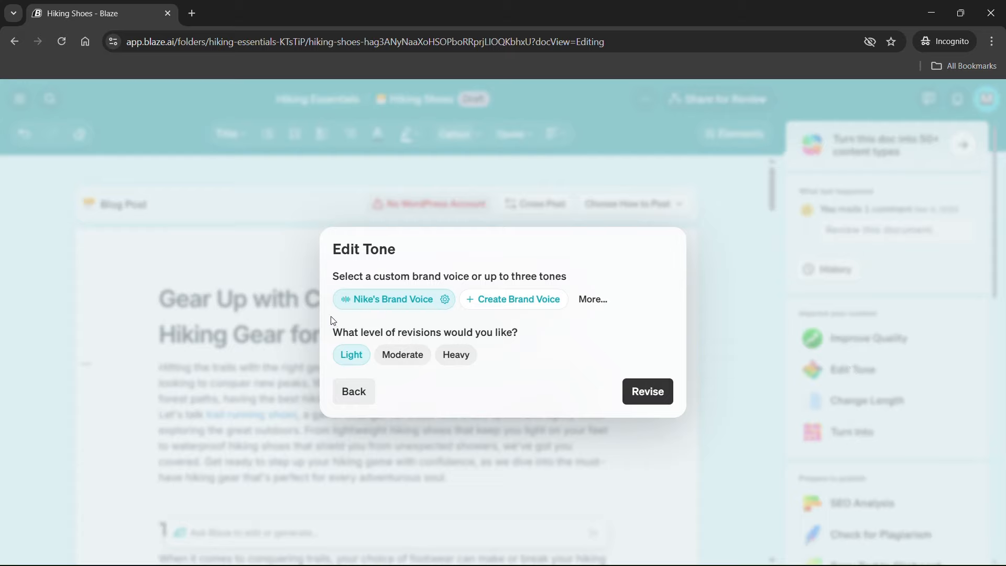
pyautogui.click(593, 299)
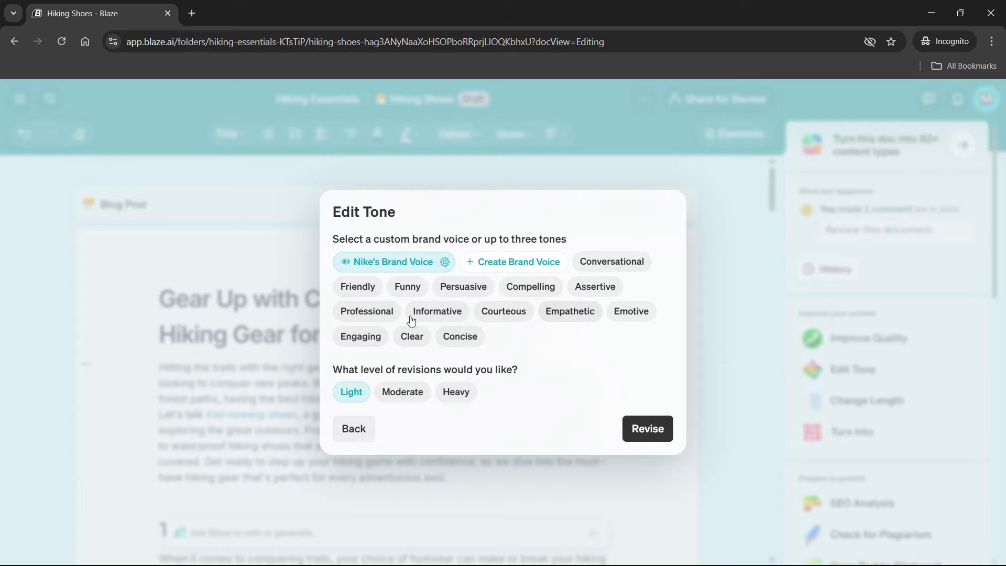
pyautogui.click(355, 429)
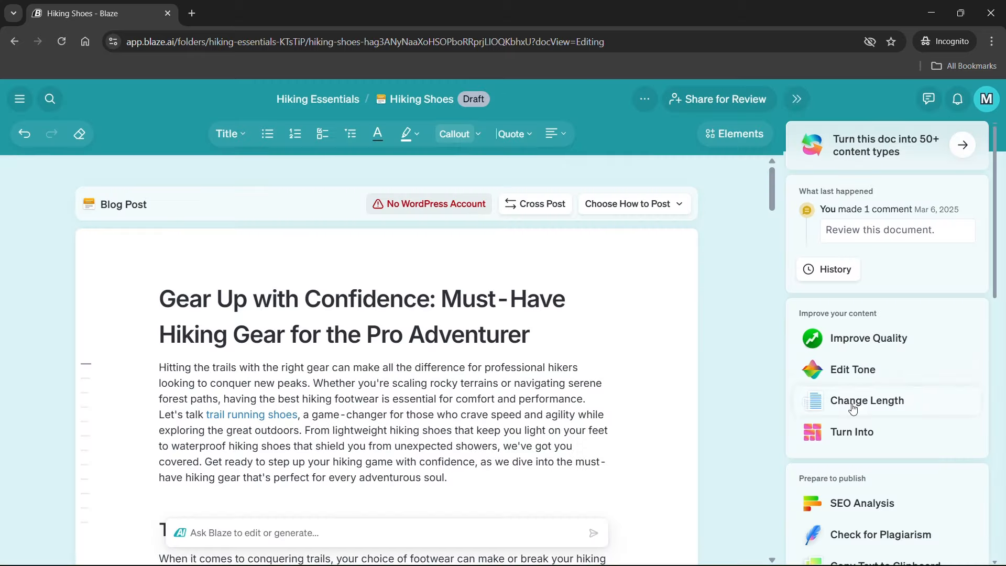
pyautogui.click(853, 408)
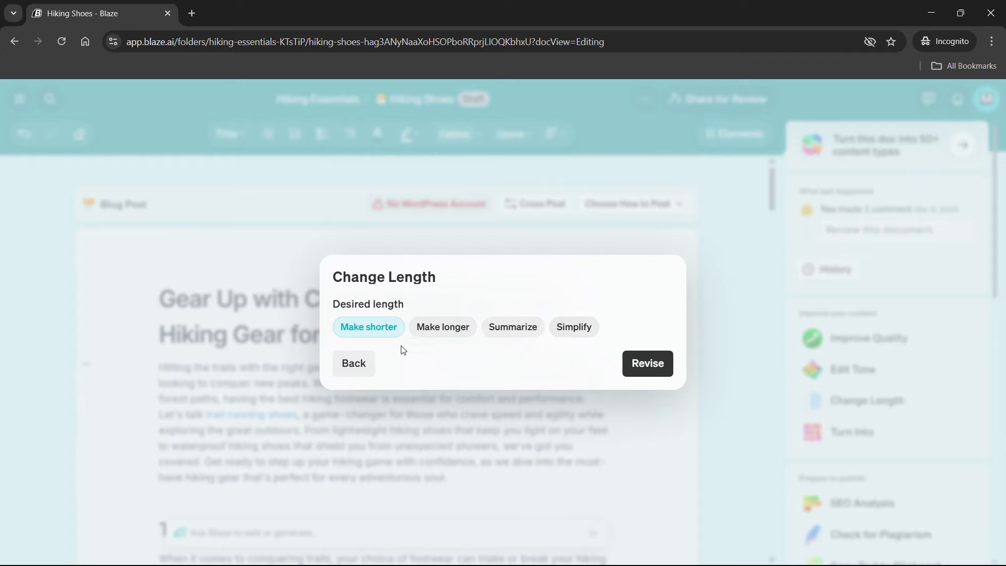
pyautogui.click(353, 362)
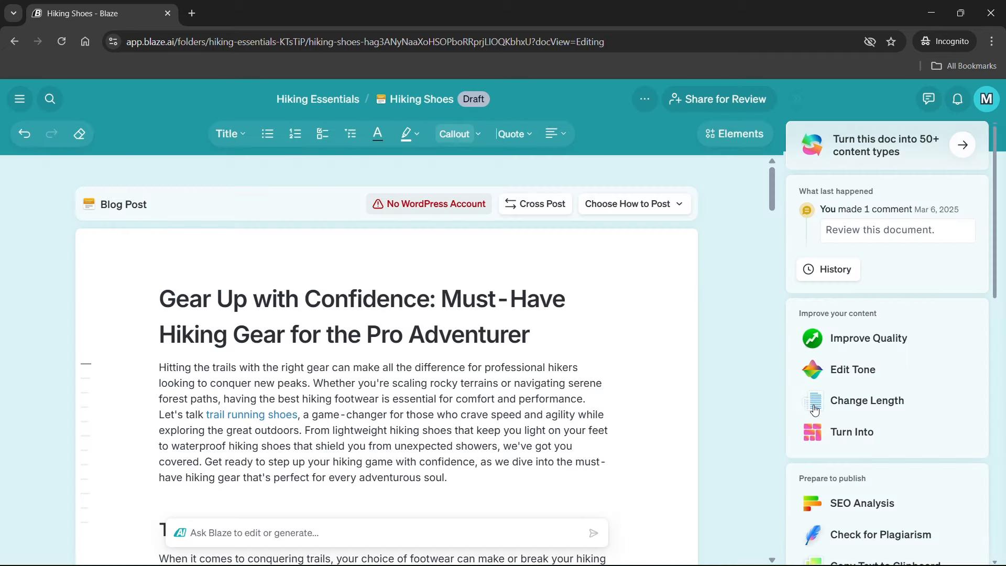
# - View the Turn Into choices with multiple pieces of content selected and the Multi Channel Campaign content types, cancelling both
pyautogui.click(842, 435)
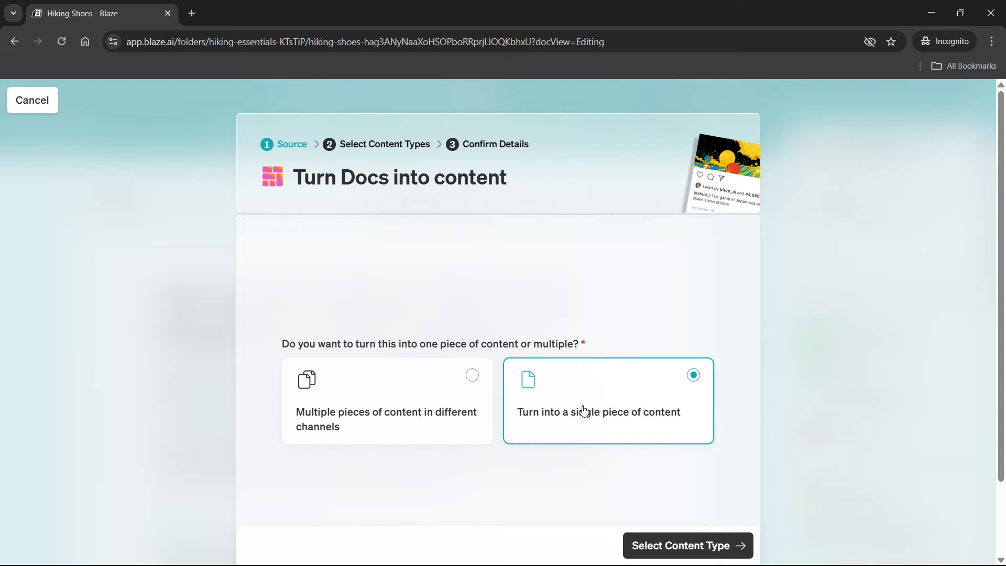
pyautogui.click(473, 376)
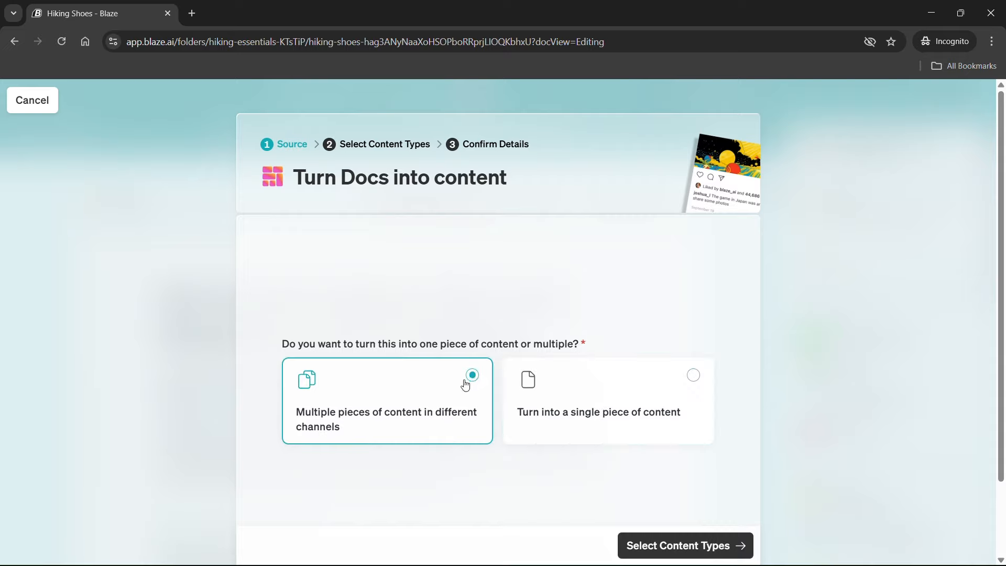
pyautogui.click(36, 101)
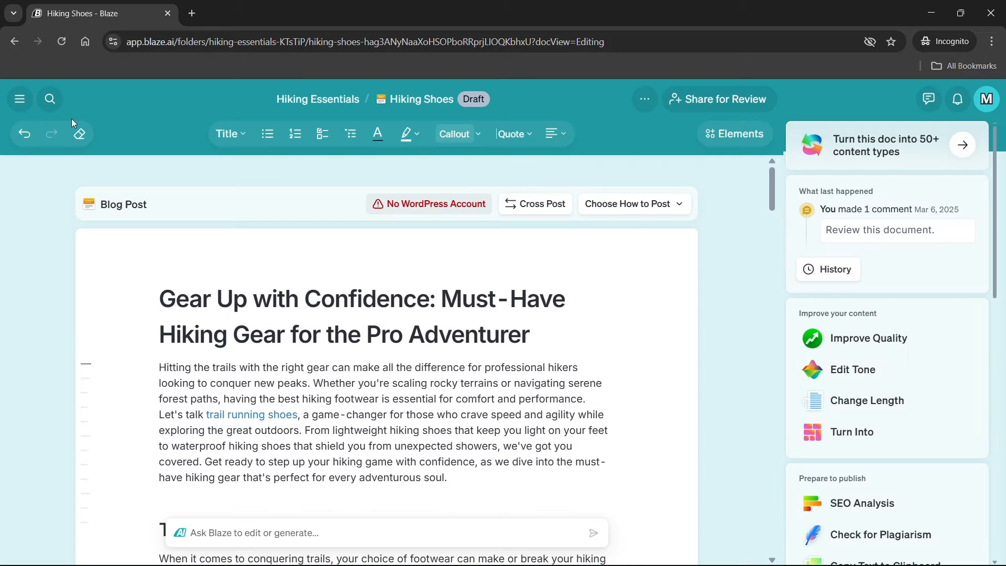
pyautogui.click(955, 146)
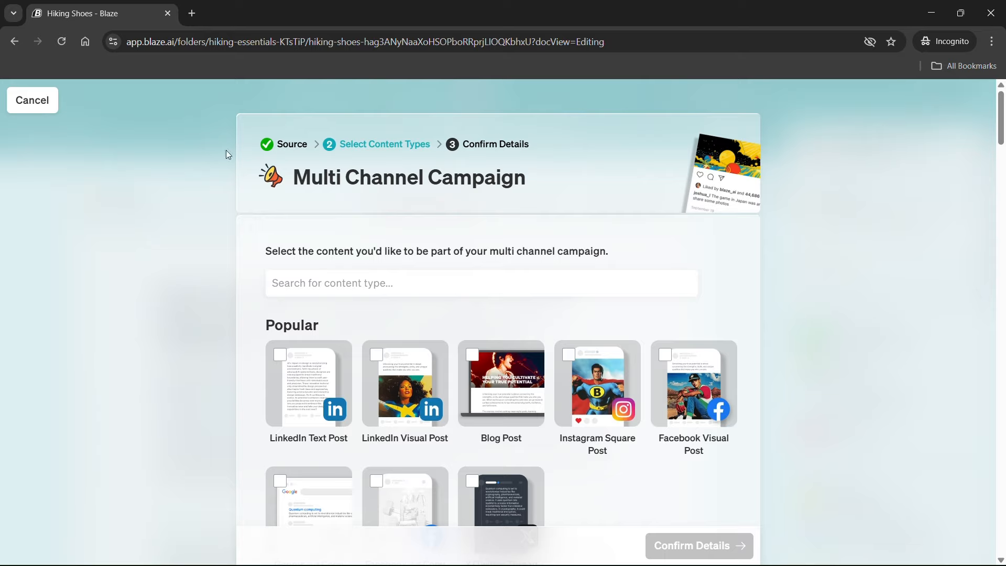
pyautogui.click(29, 105)
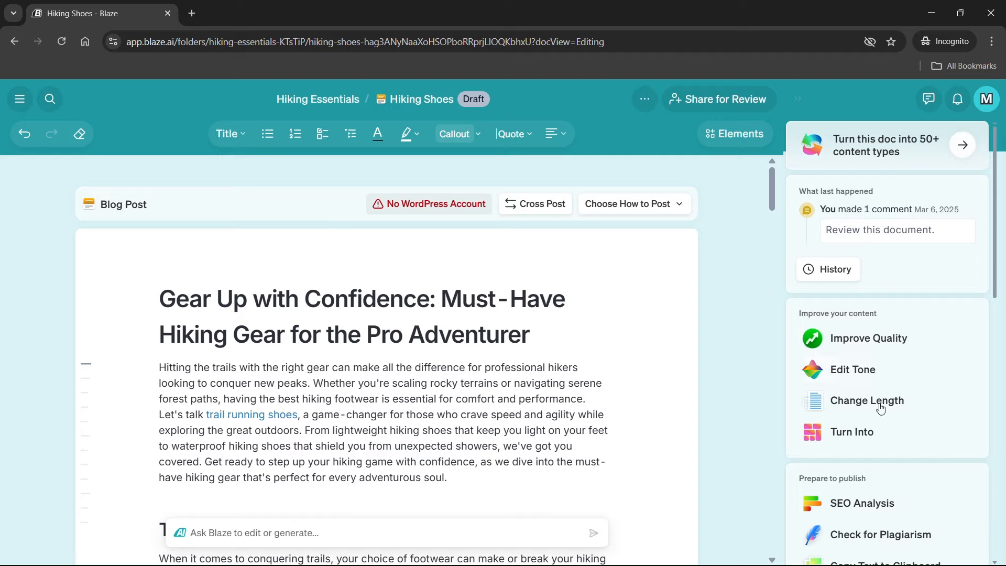
# - Run an SEO analysis of the blog post with the focus keyphrase "hiking shoes"
pyautogui.scroll(-3, 869, 398)
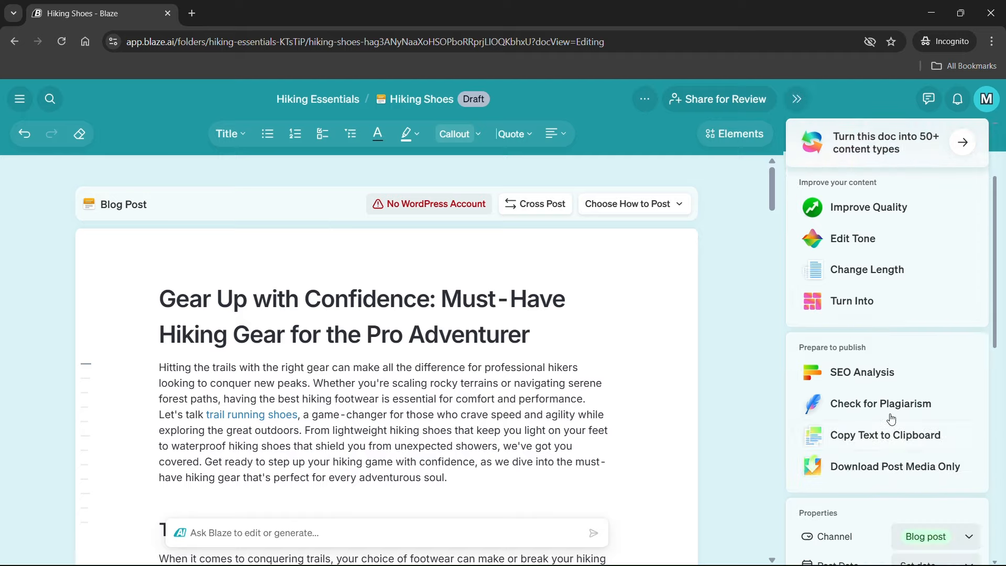
pyautogui.click(869, 373)
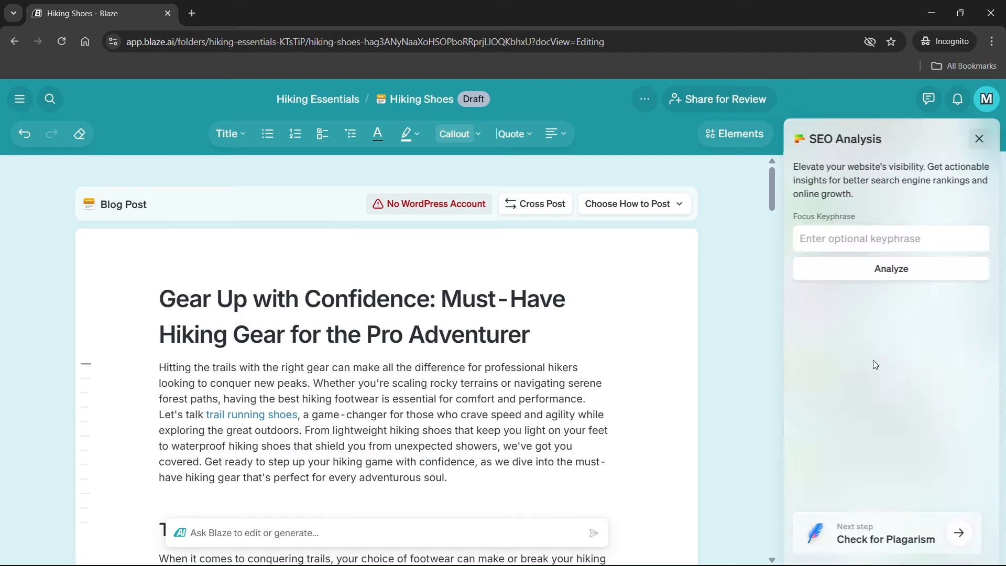
pyautogui.click(894, 241)
pyautogui.click(891, 272)
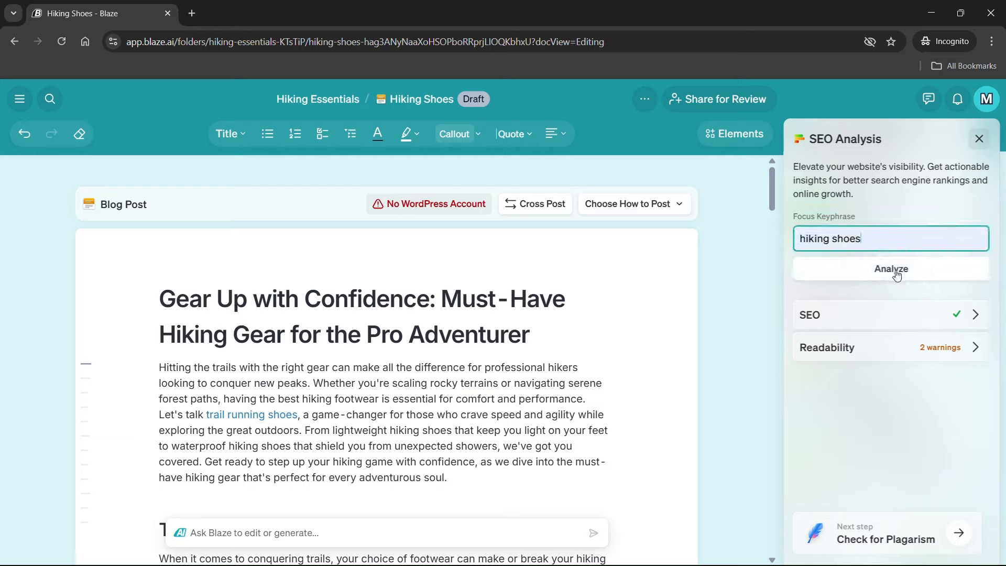
pyautogui.click(899, 274)
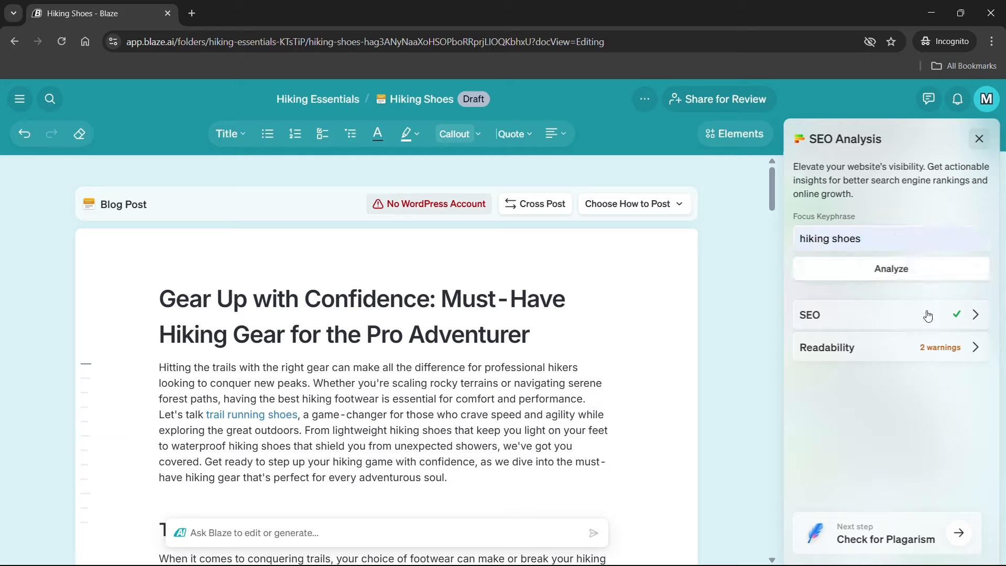
# - Examine the individual SEO checks in the analysis, from the introduction keyphrase to the outbound links
pyautogui.click(959, 318)
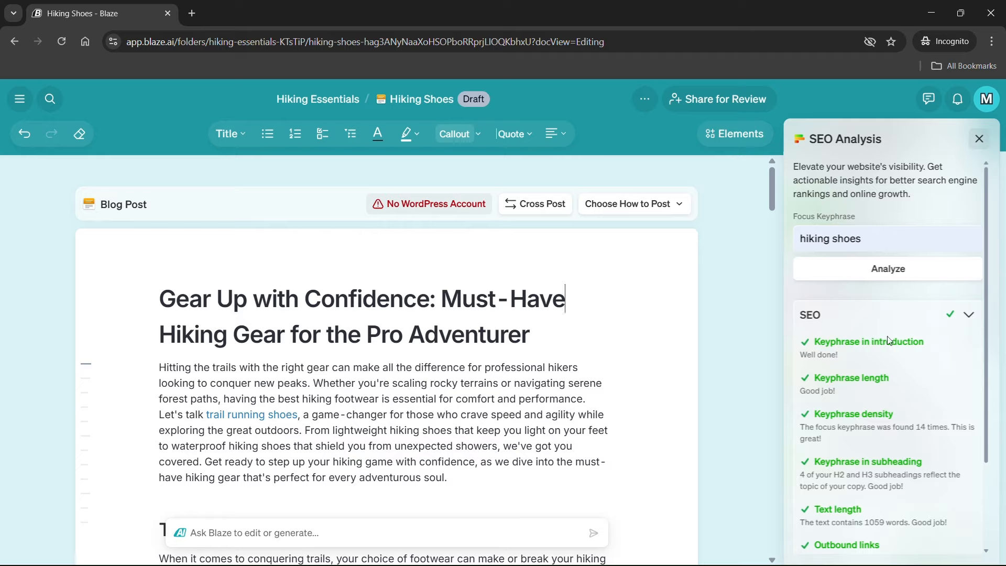
pyautogui.scroll(-1, 872, 350)
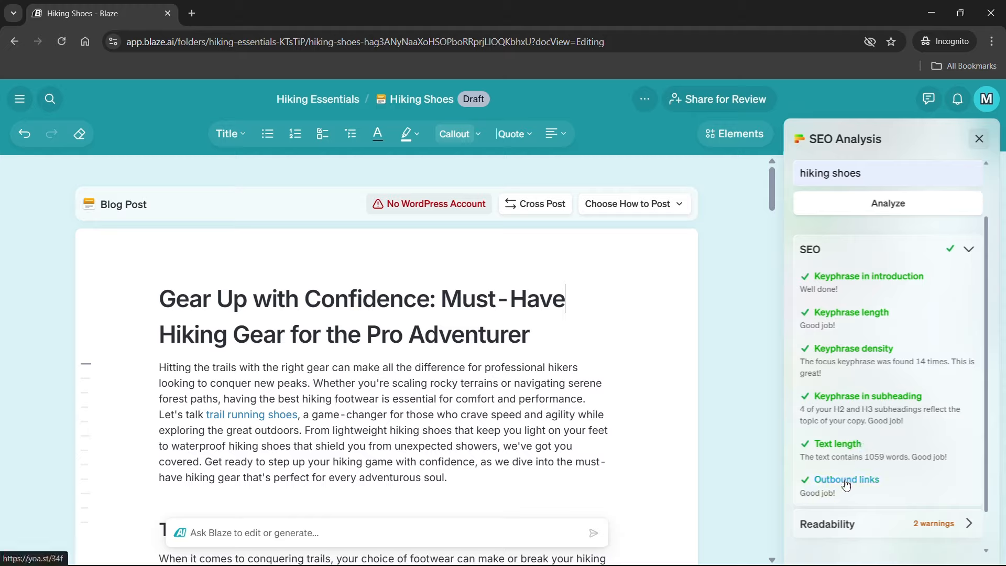
pyautogui.click(968, 256)
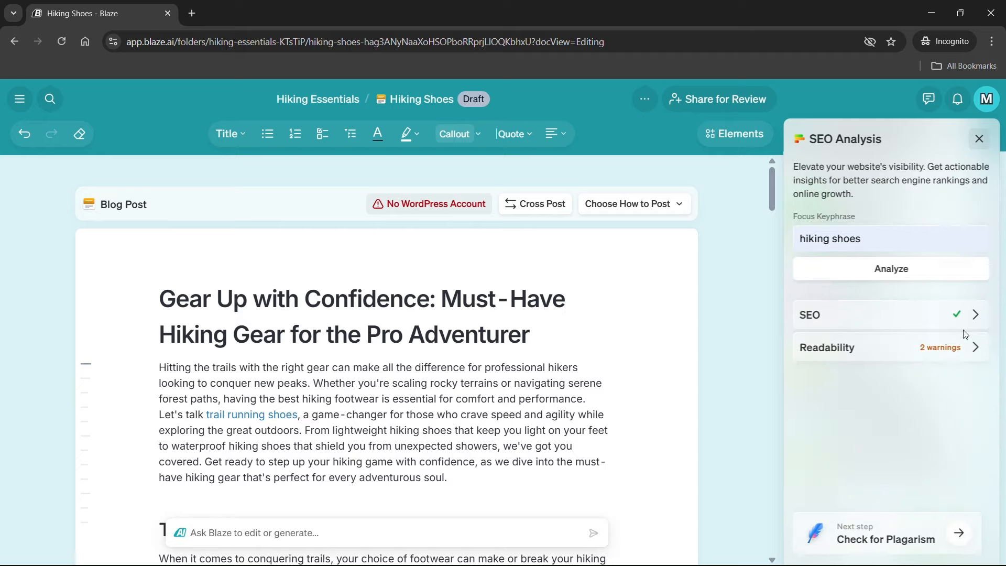
# - Examine the Readability checks, from Flesch Reading Ease to consecutive sentences, and close the SEO analysis
pyautogui.click(975, 352)
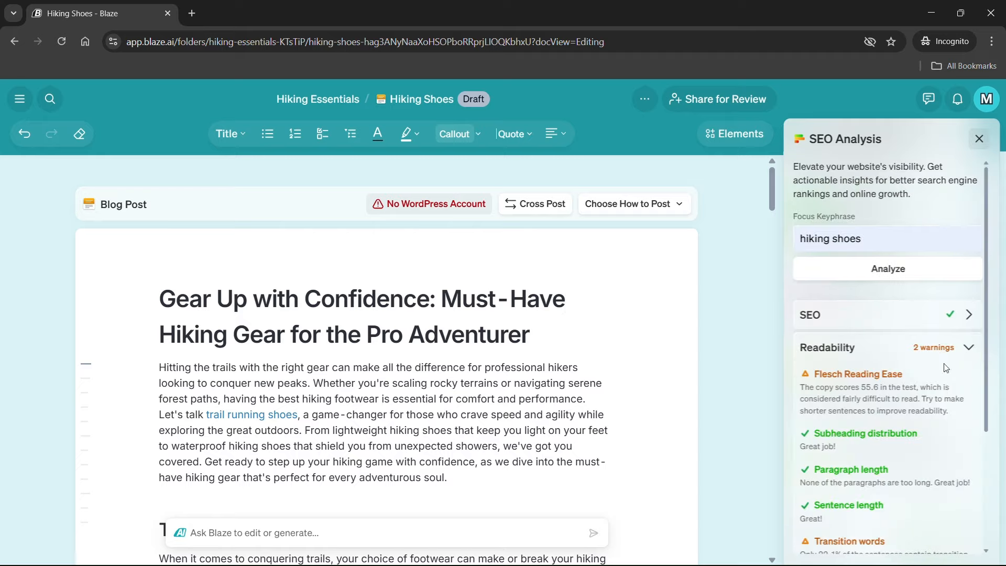
pyautogui.scroll(-1, 925, 370)
pyautogui.scroll(-3, 925, 370)
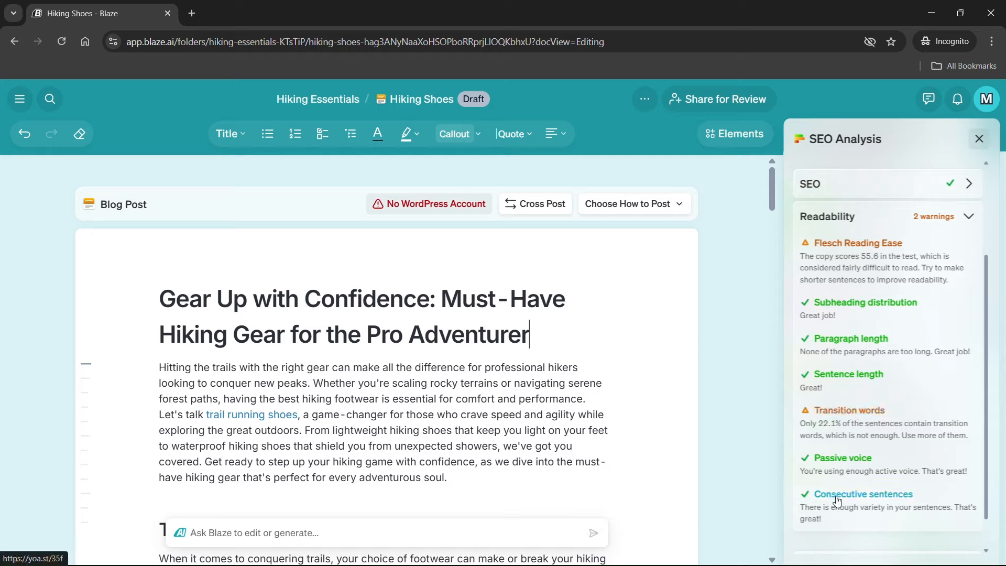
pyautogui.scroll(1, 911, 308)
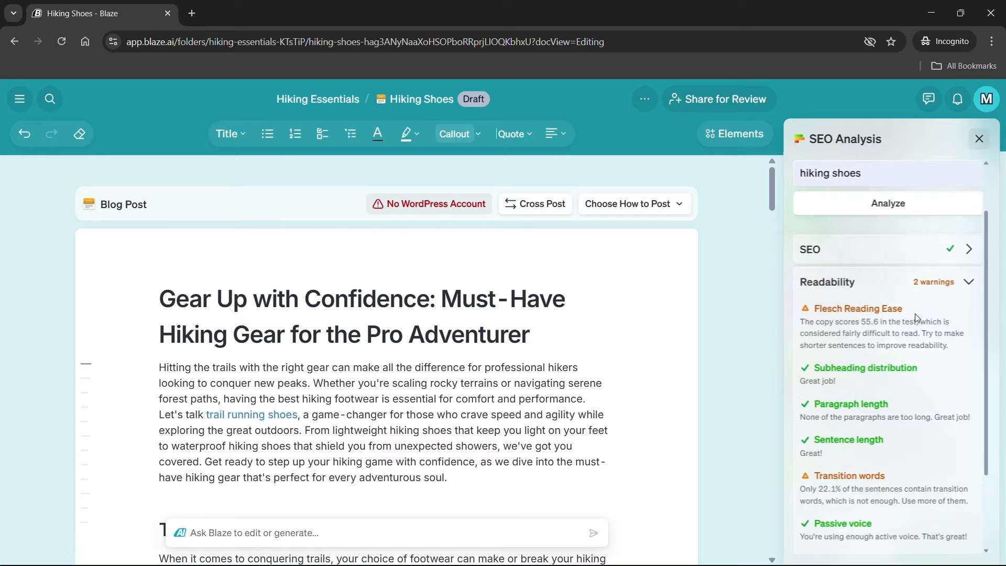
pyautogui.click(970, 286)
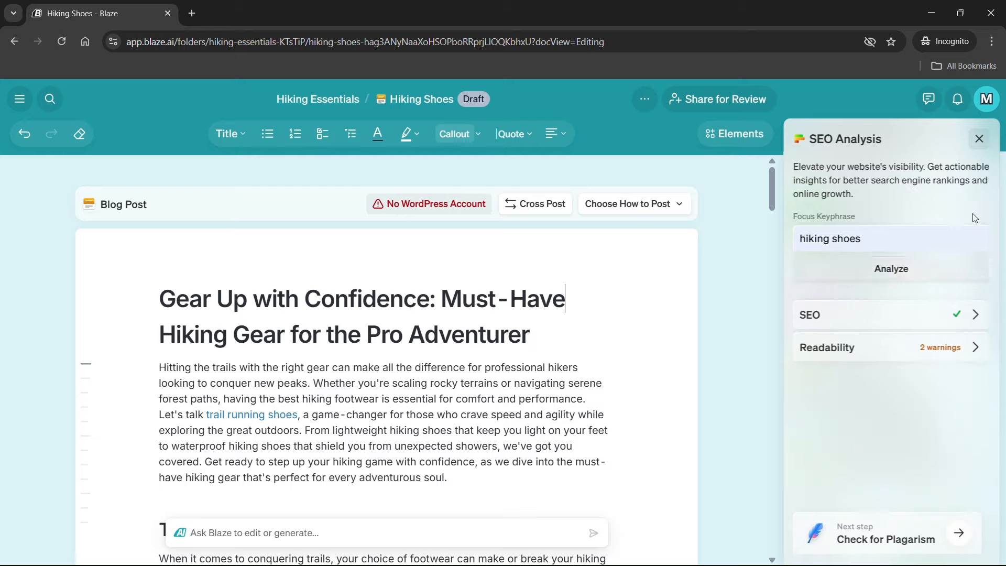
pyautogui.click(978, 139)
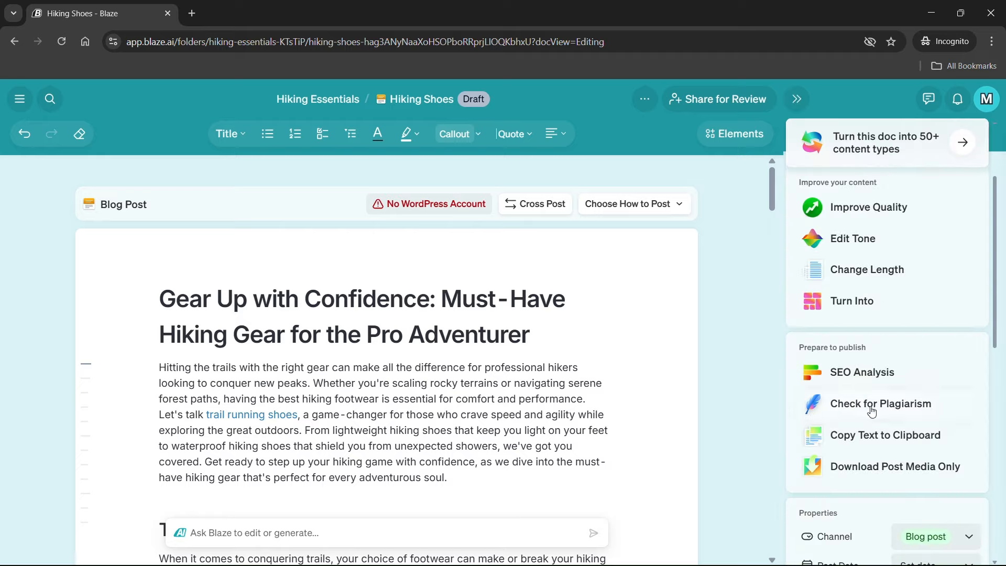
# - Scan the document for plagiarism and copy the post text to the clipboard
pyautogui.click(872, 408)
pyautogui.click(913, 229)
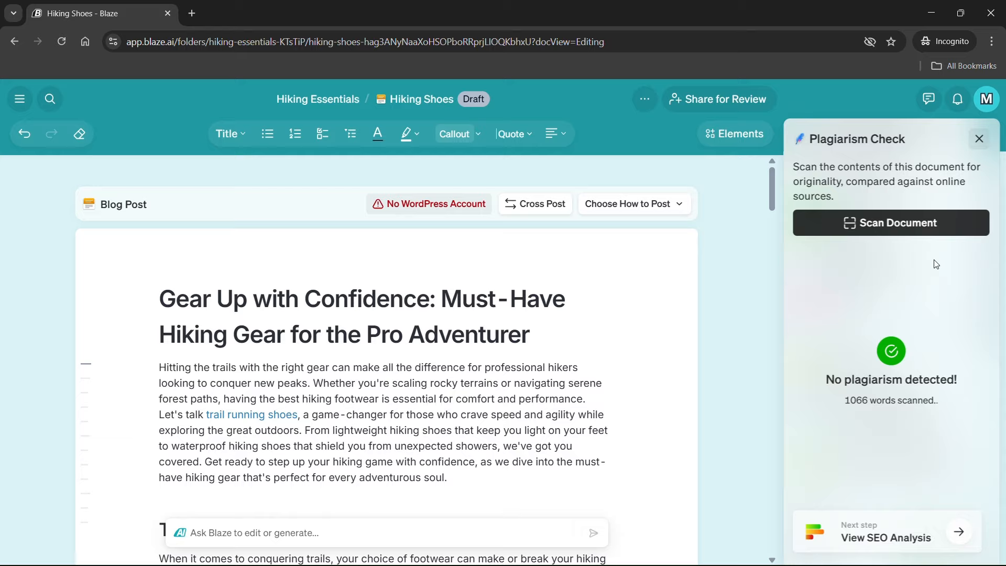
pyautogui.click(979, 139)
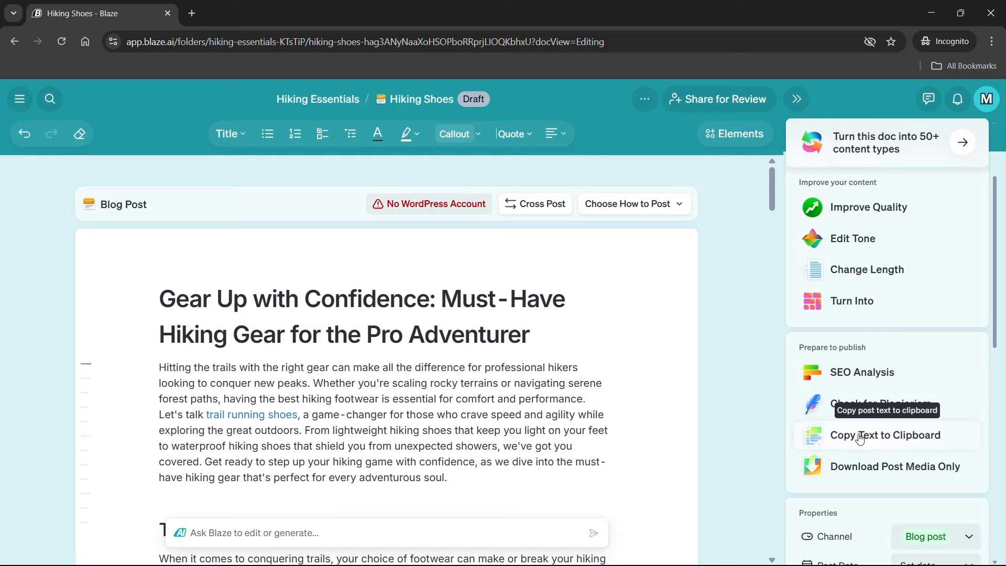
pyautogui.click(860, 439)
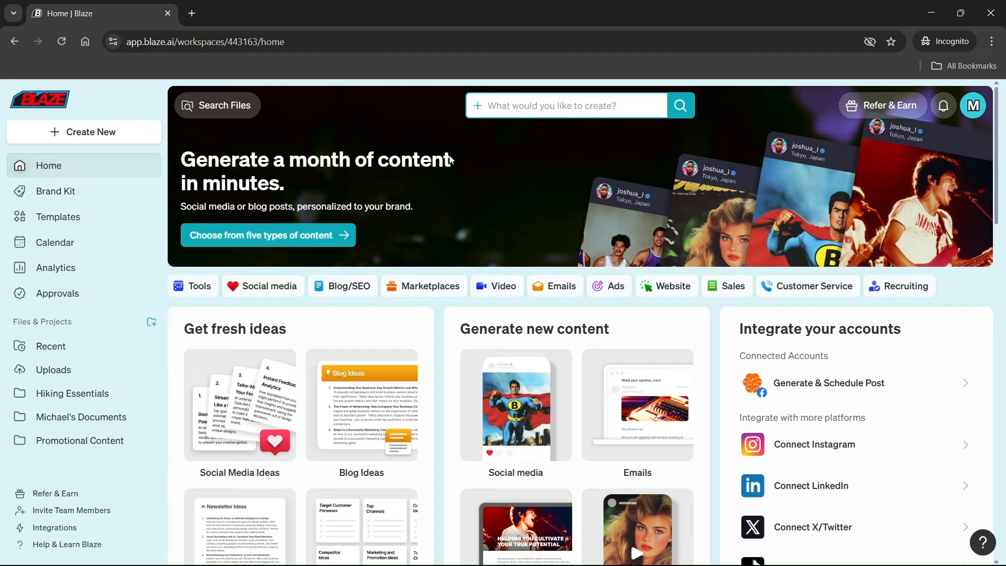
# - Start a new Facebook Visual Post about "Nike Premium Backpack"
pyautogui.click(103, 137)
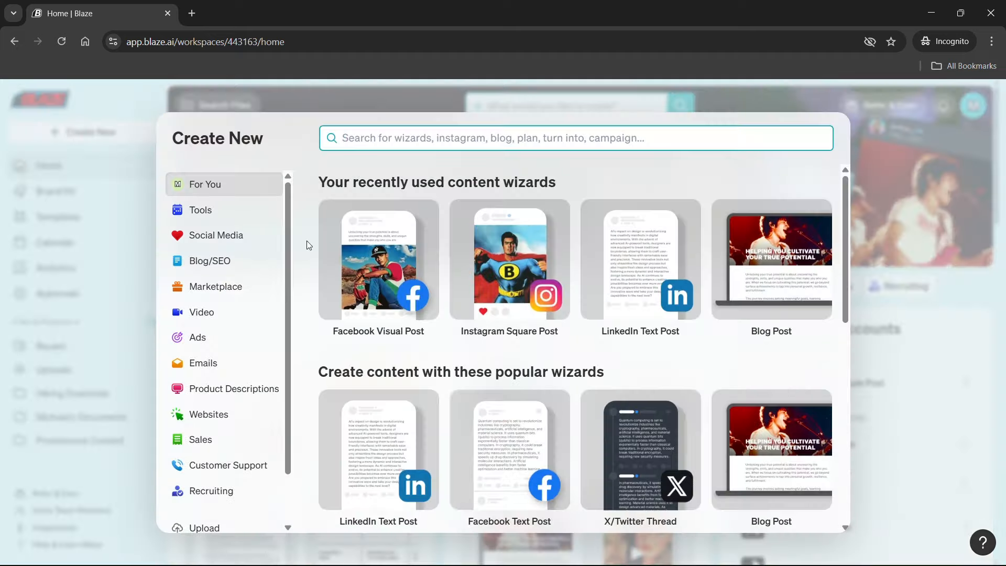
pyautogui.click(378, 269)
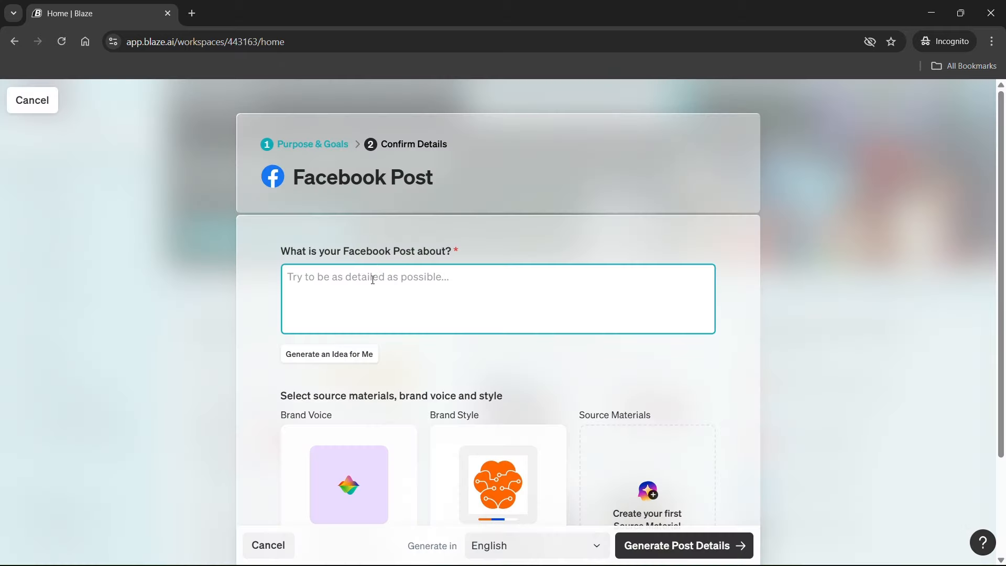
pyautogui.write('Ni')
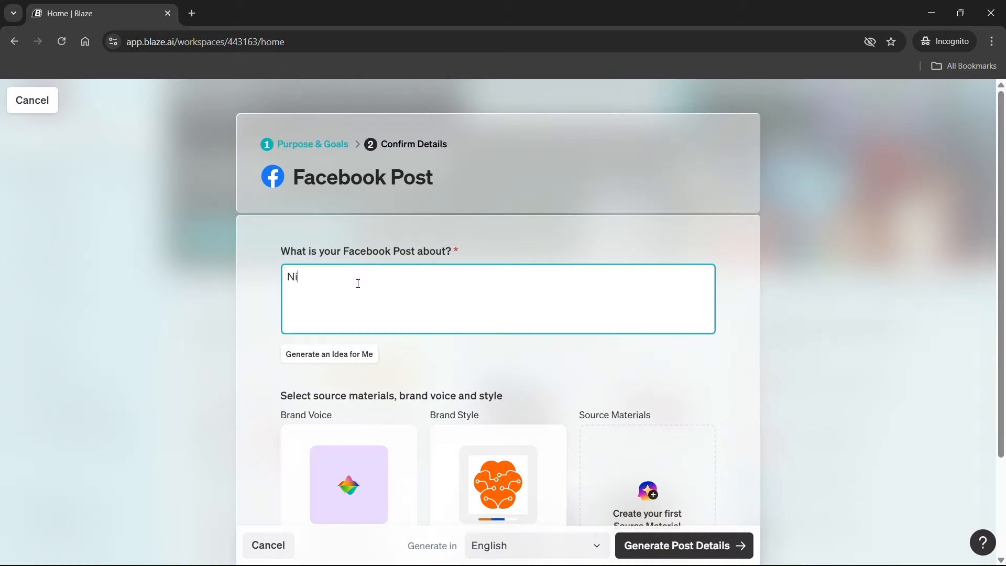
pyautogui.write('ke Premium Backpack')
pyautogui.scroll(-3, 362, 286)
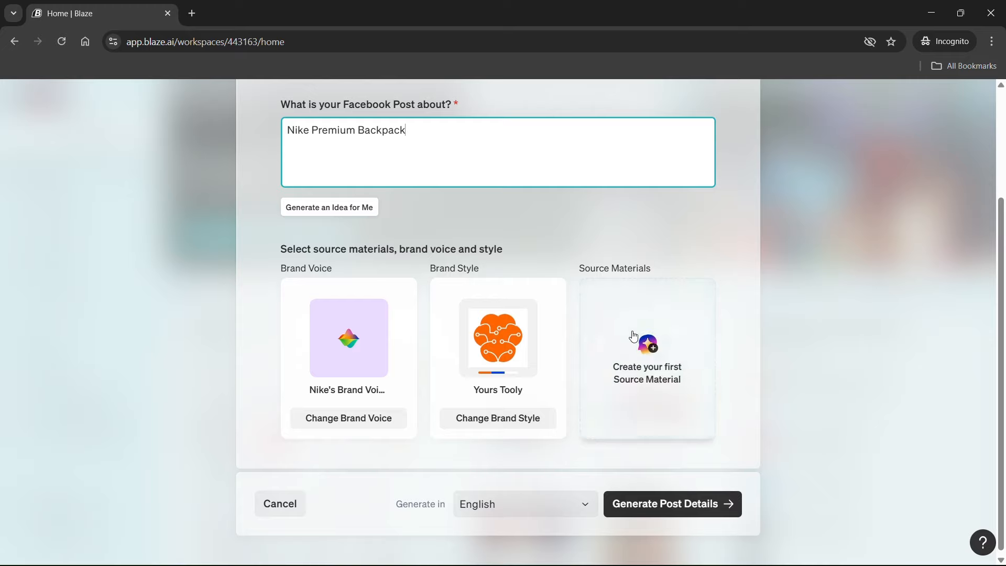
pyautogui.click(646, 344)
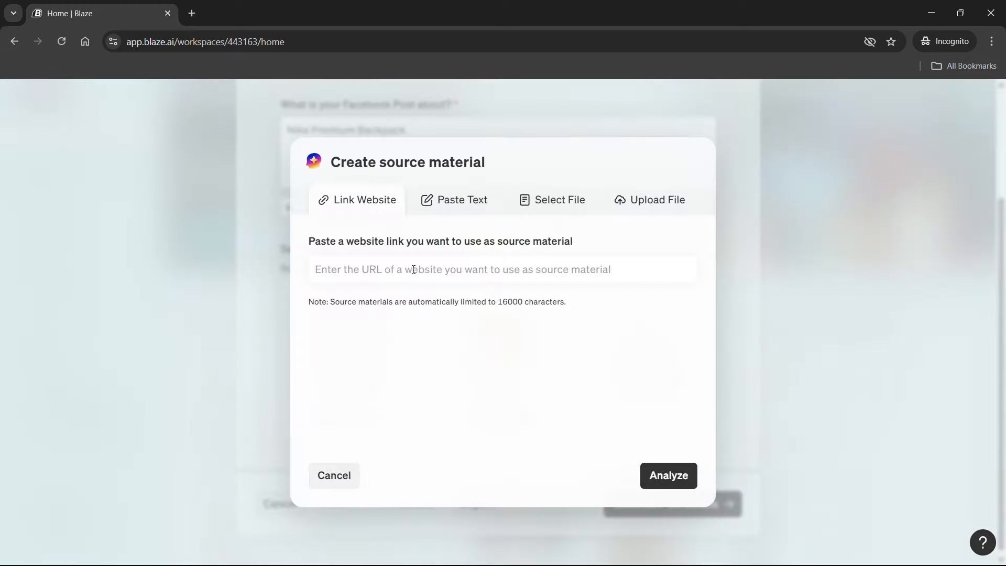
pyautogui.click(413, 270)
pyautogui.write('https://www.nike.com/in/t/utility-speed-backpack-rF1t4c/FN4106-251')
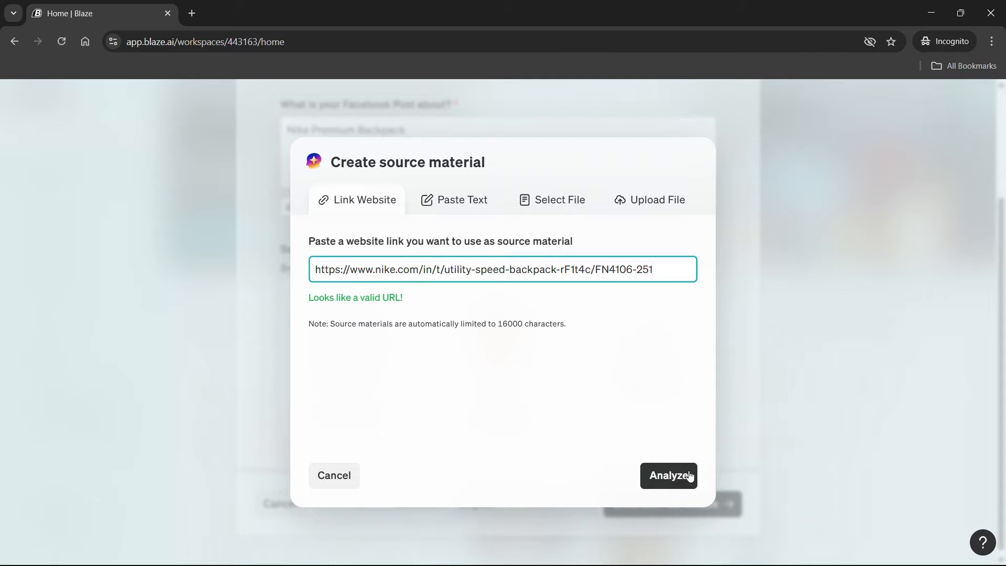
pyautogui.click(673, 479)
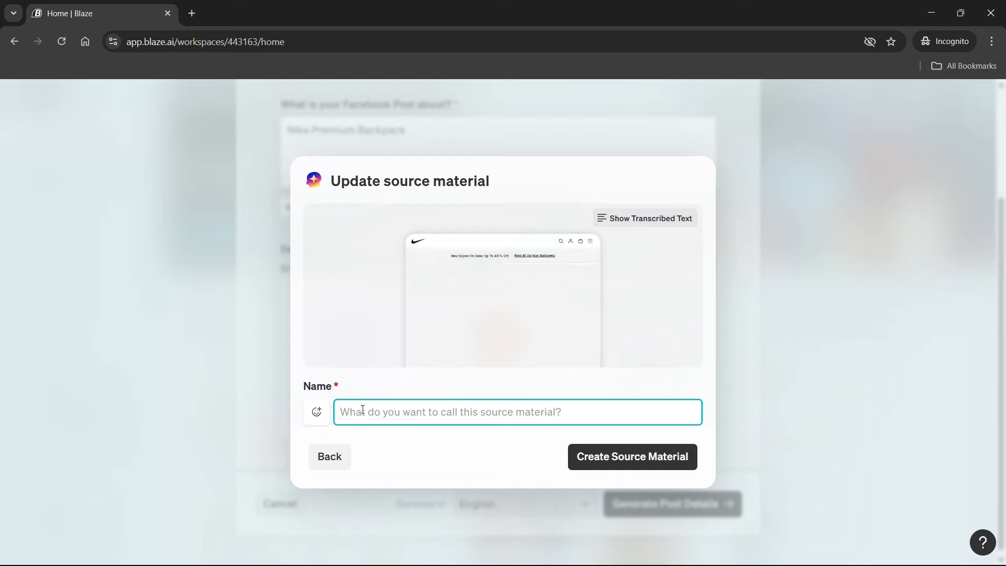
pyautogui.click(362, 412)
pyautogui.write('Premium')
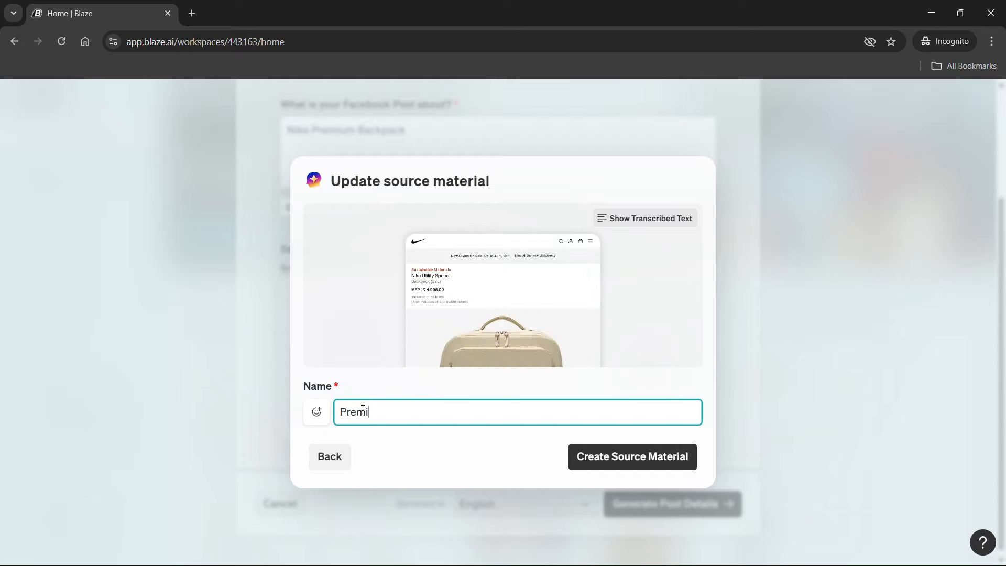
pyautogui.write(' Gear')
pyautogui.click(617, 456)
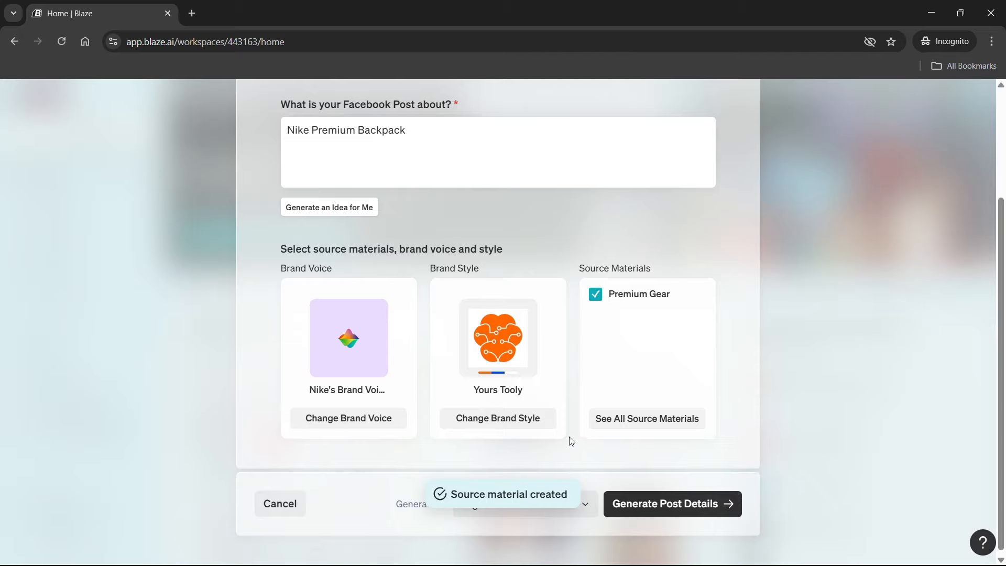
pyautogui.click(672, 504)
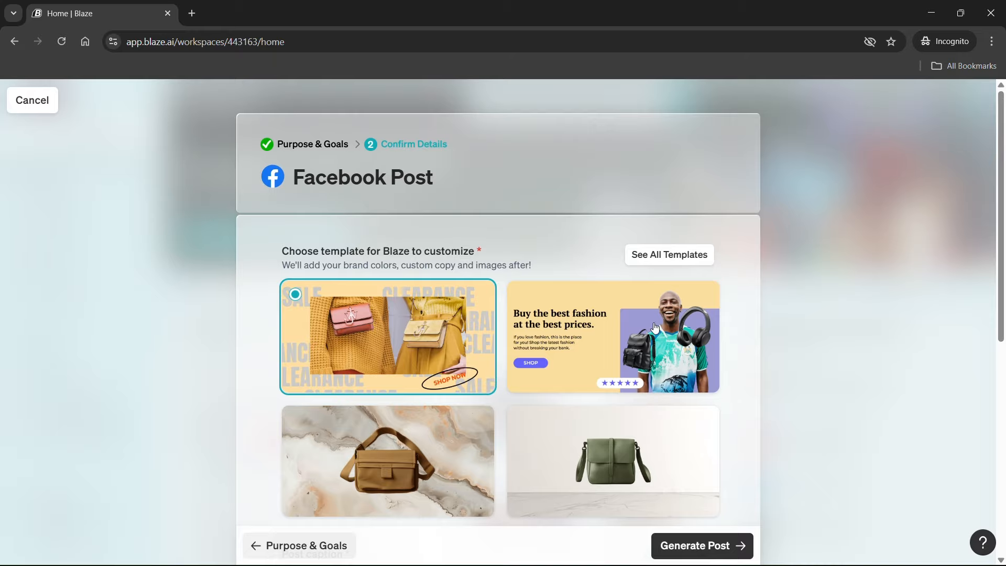
# - Browse the full Facebook Visual Post template library and its Style filter options without choosing a template
pyautogui.click(664, 255)
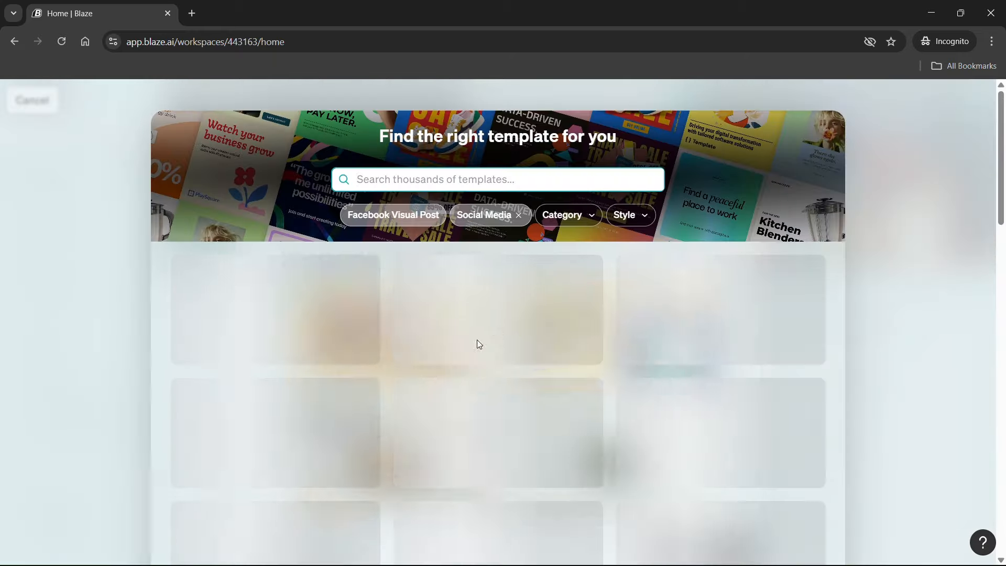
pyautogui.scroll(-1, 532, 280)
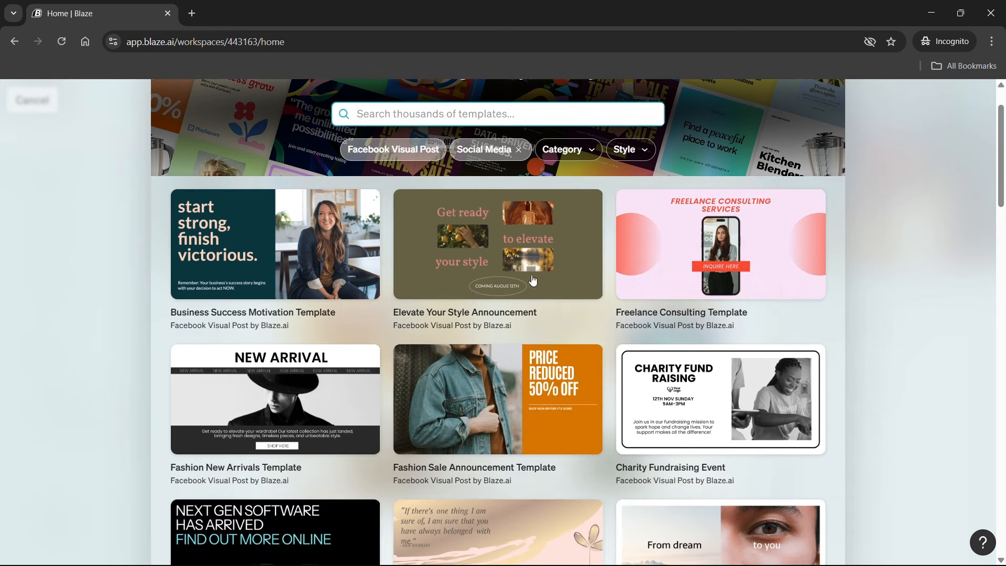
pyautogui.scroll(1, 533, 280)
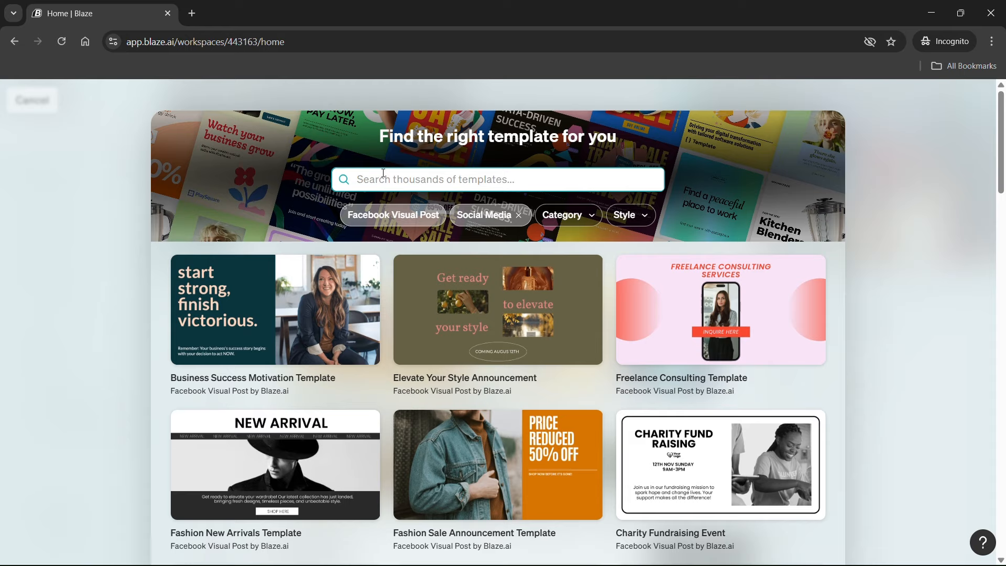
pyautogui.click(592, 225)
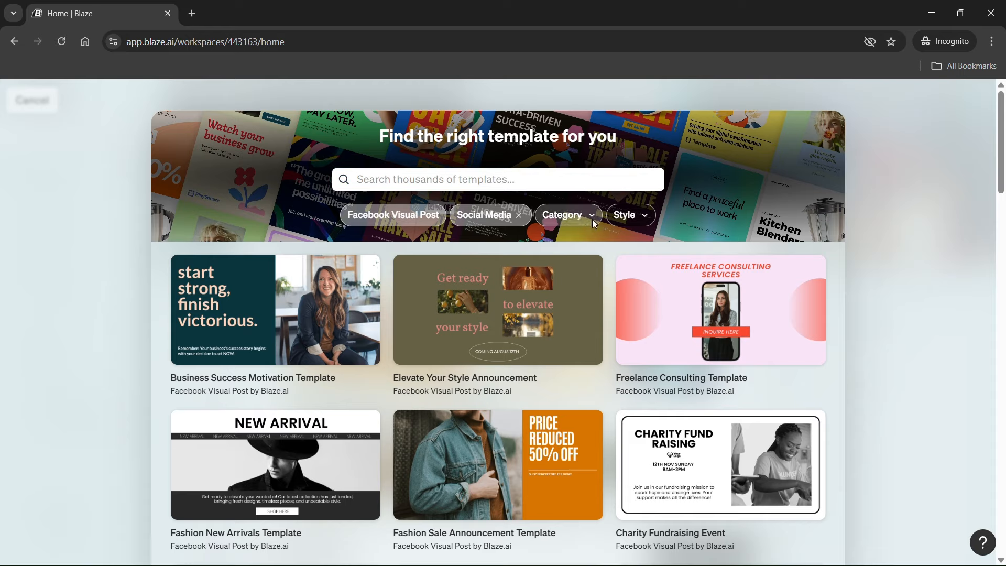
pyautogui.click(648, 219)
pyautogui.click(648, 217)
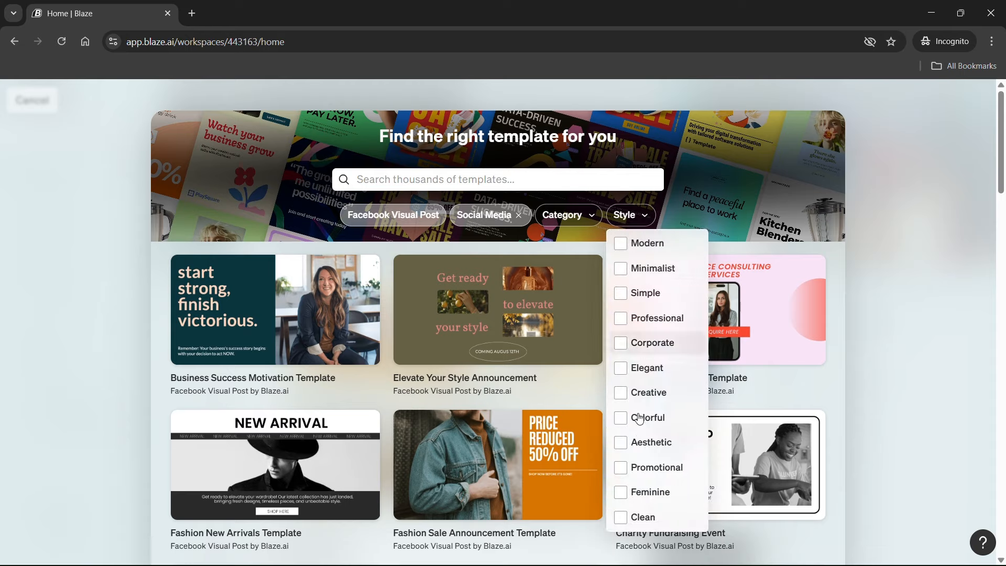
pyautogui.click(647, 219)
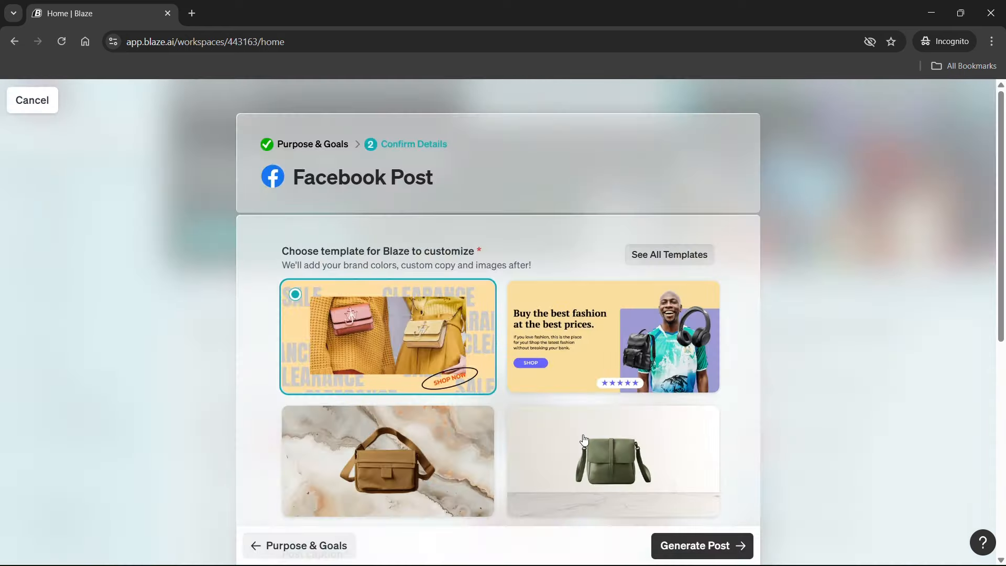
# - Choose the green bag template for the Facebook post and review the generated caption
pyautogui.click(616, 462)
pyautogui.scroll(-3, 607, 450)
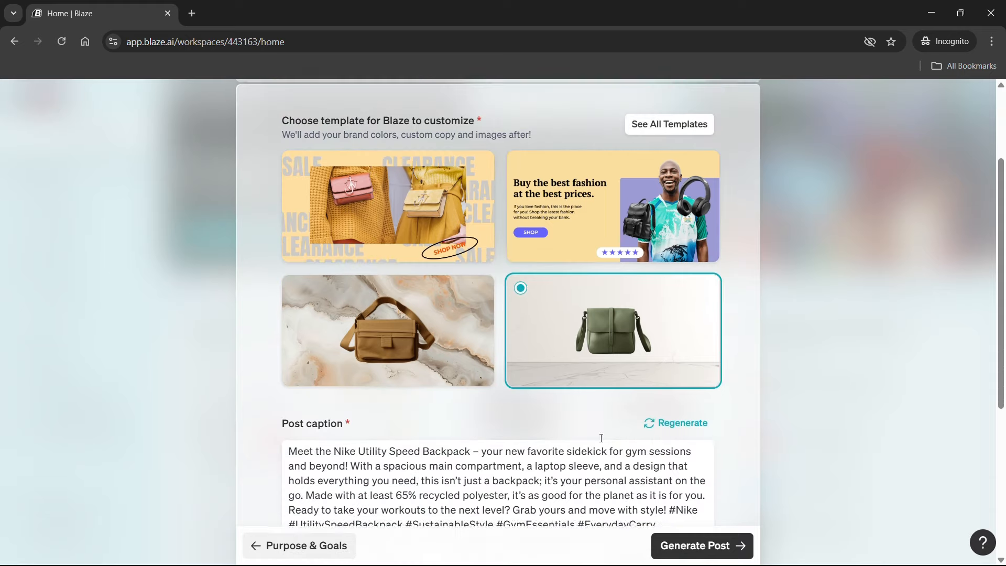
pyautogui.scroll(-2, 573, 406)
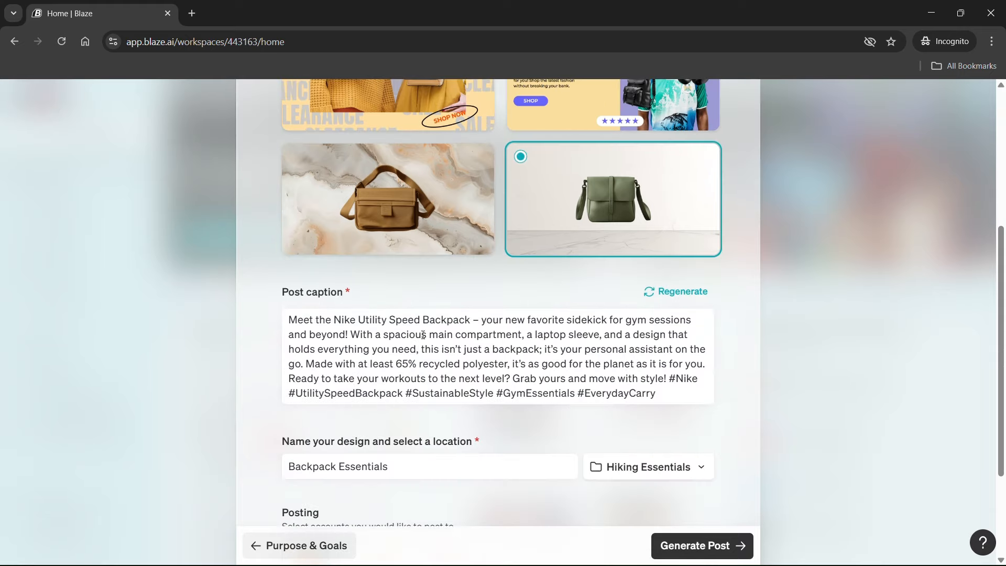
pyautogui.moveTo(424, 334); pyautogui.dragTo(561, 377)
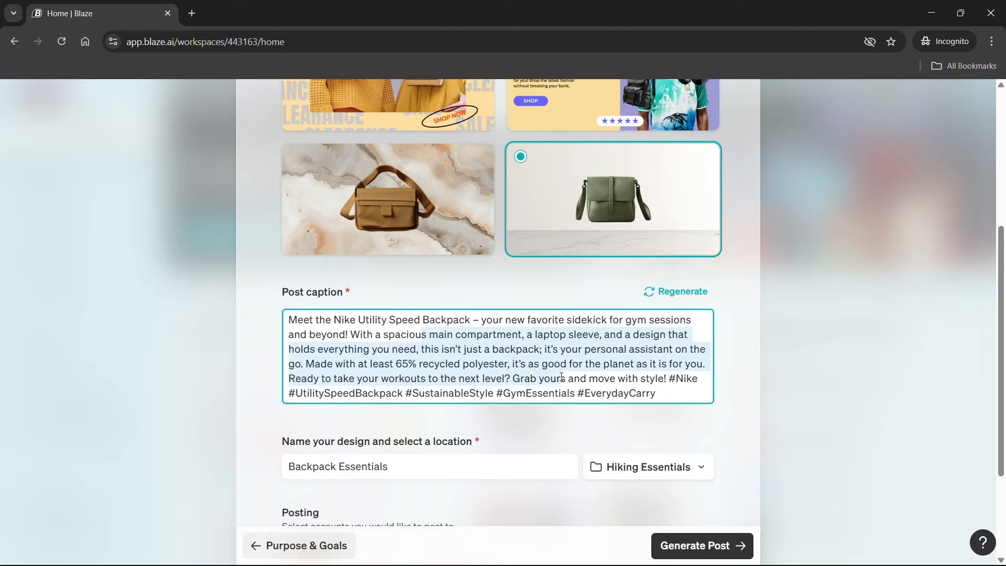
pyautogui.click(586, 322)
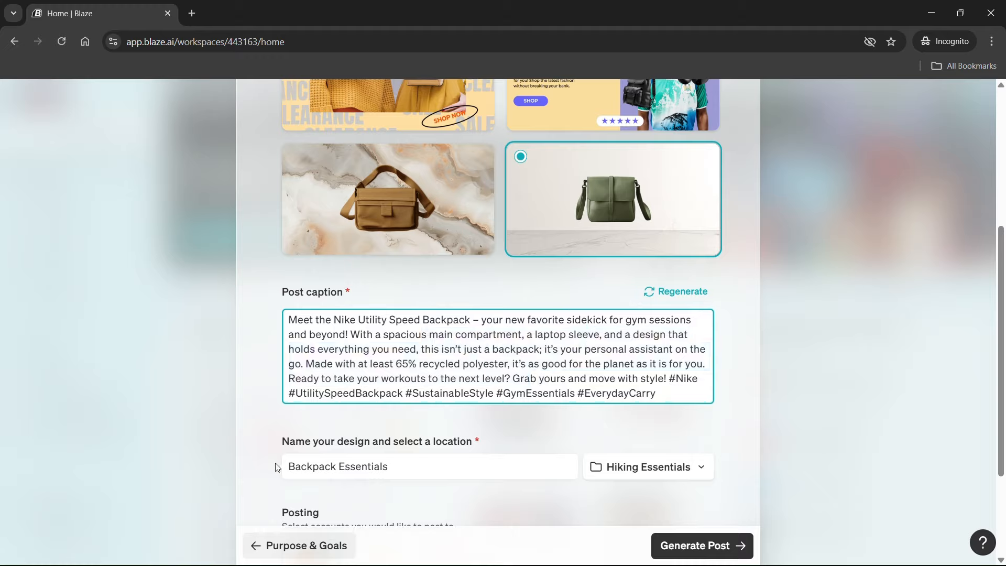
# - Rename the Facebook post design as "Premium Backpack"
pyautogui.tripleClick(330, 466)
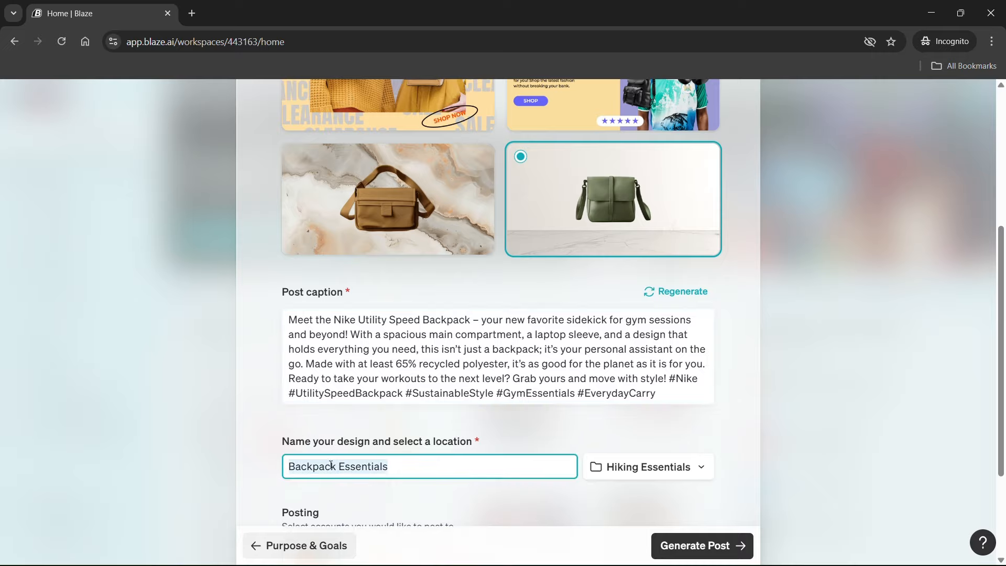
pyautogui.write('Premium')
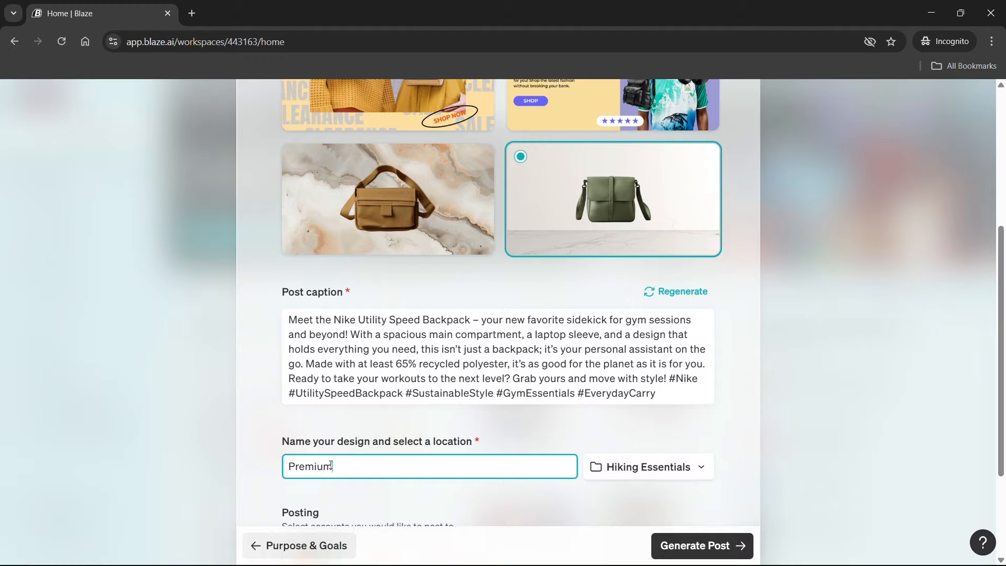
pyautogui.write(' Gear')
pyautogui.moveTo(335, 464); pyautogui.dragTo(379, 474)
pyautogui.write('Backpack')
# - Set the design's location to the Promotional Content project and generate the post
pyautogui.scroll(-3, 631, 431)
pyautogui.click(703, 318)
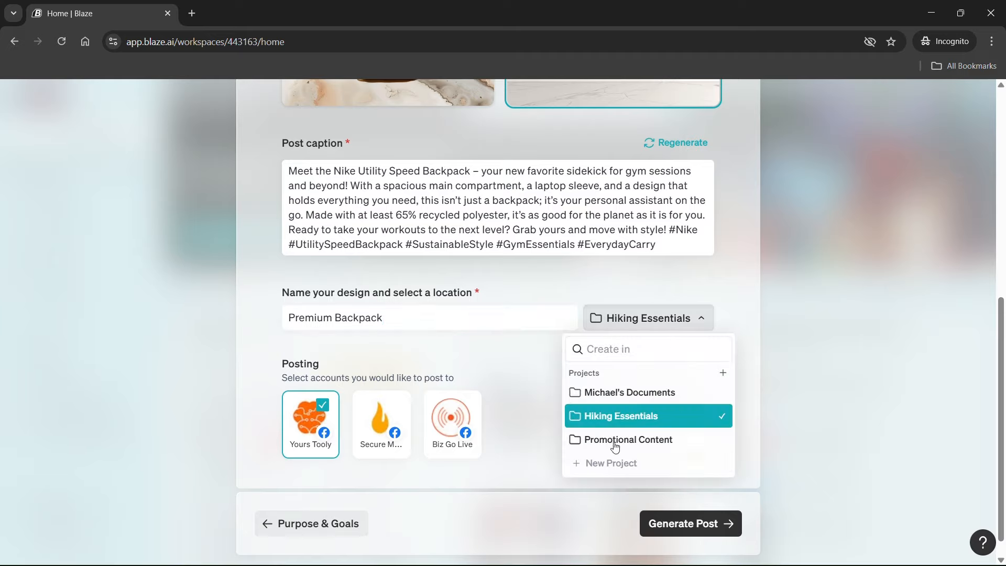
pyautogui.click(615, 442)
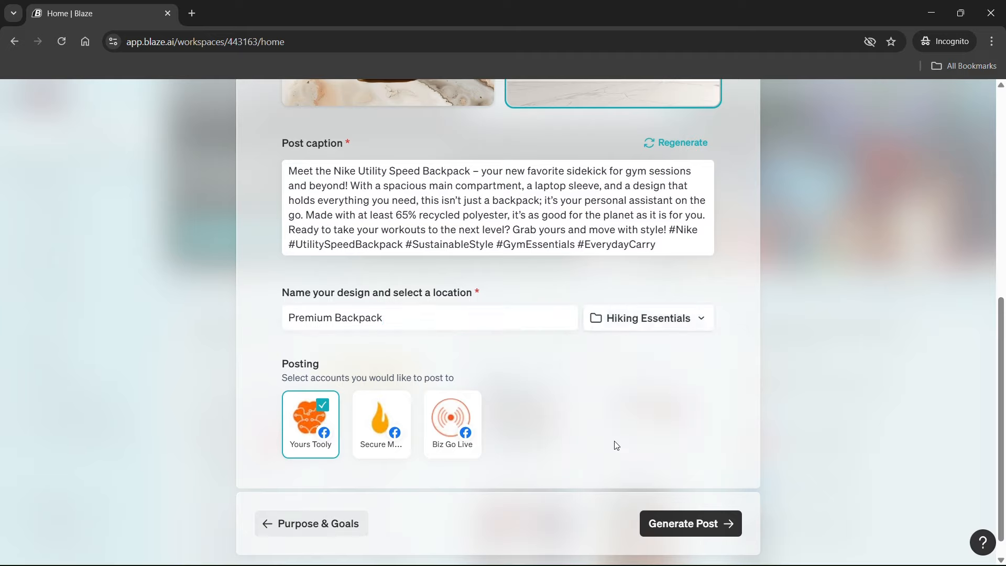
pyautogui.click(676, 529)
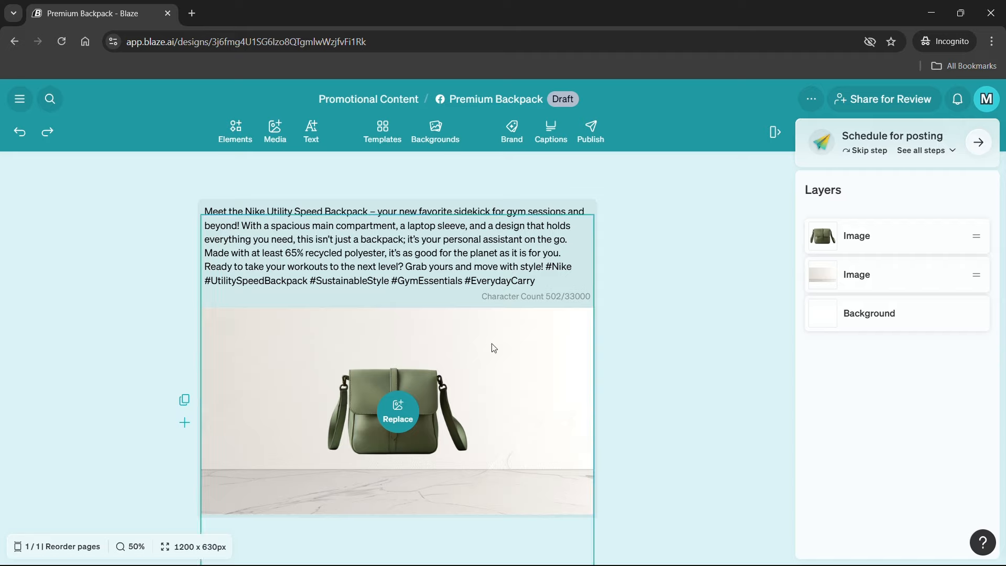
# - Replace the green bag image in the design with the recently uploaded black backpack photo
pyautogui.click(449, 364)
pyautogui.click(287, 324)
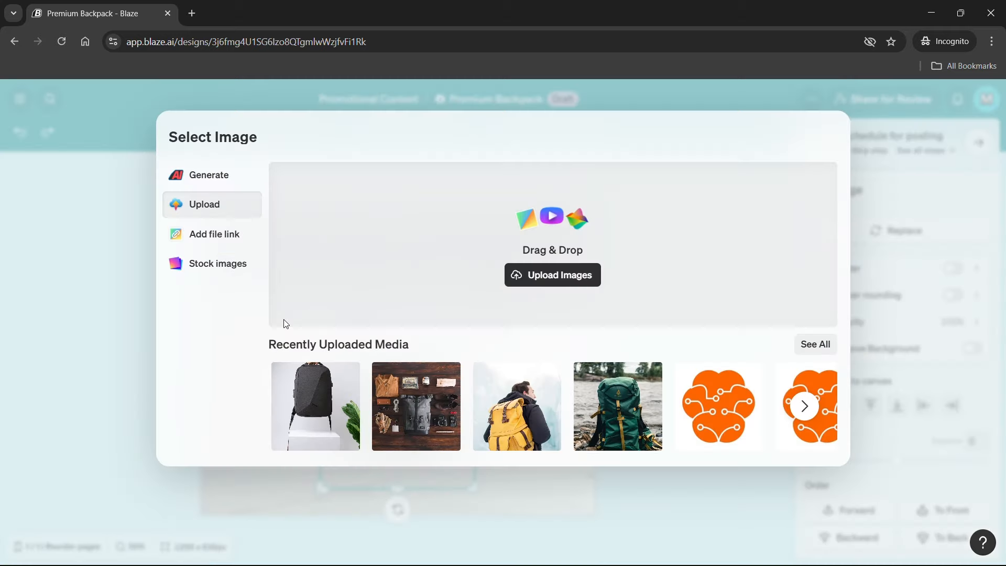
pyautogui.click(310, 385)
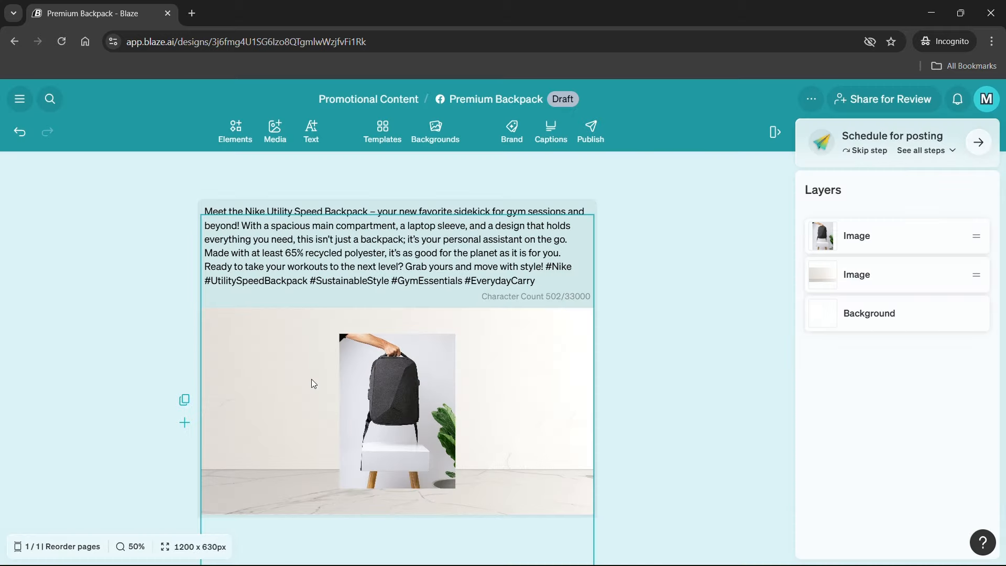
pyautogui.click(21, 102)
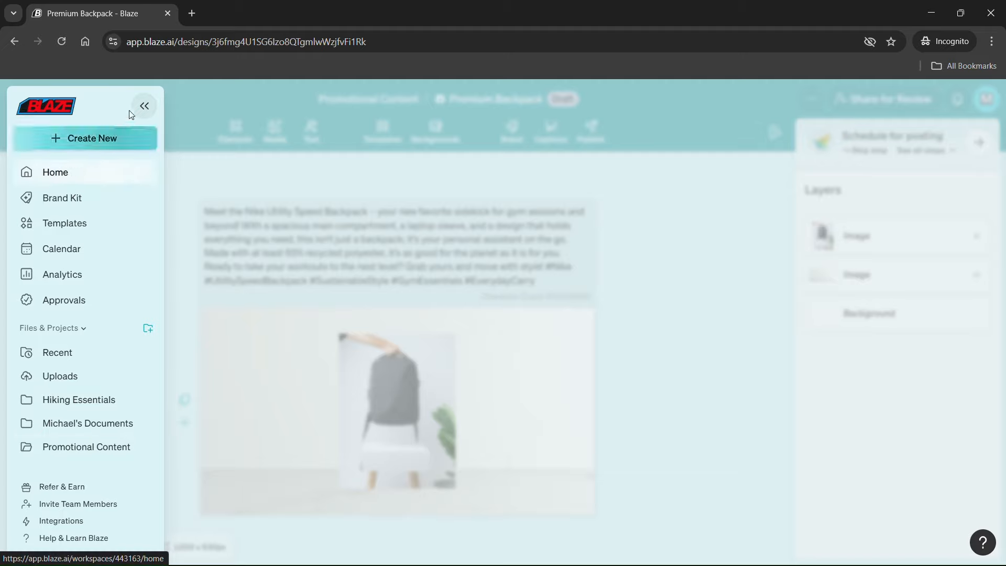
pyautogui.click(144, 105)
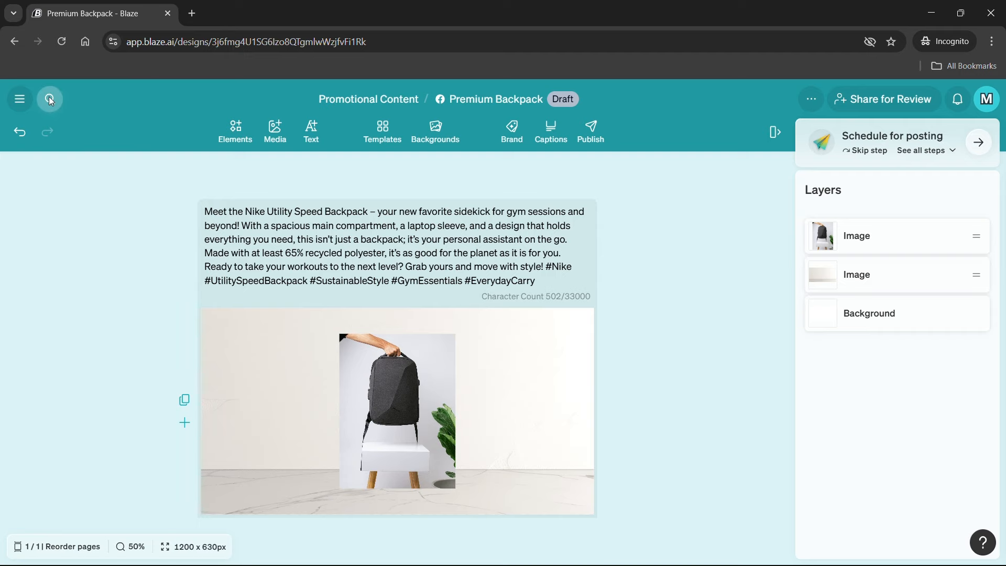
pyautogui.click(49, 100)
pyautogui.click(79, 207)
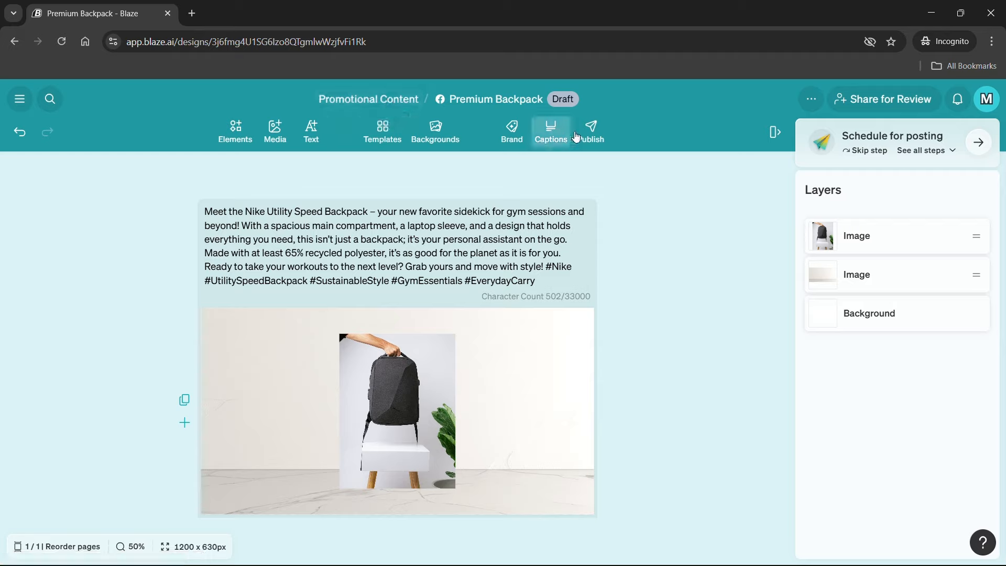
# - Browse the elements available for the design: shapes, frames, icons, vectors and illustrations
pyautogui.click(234, 133)
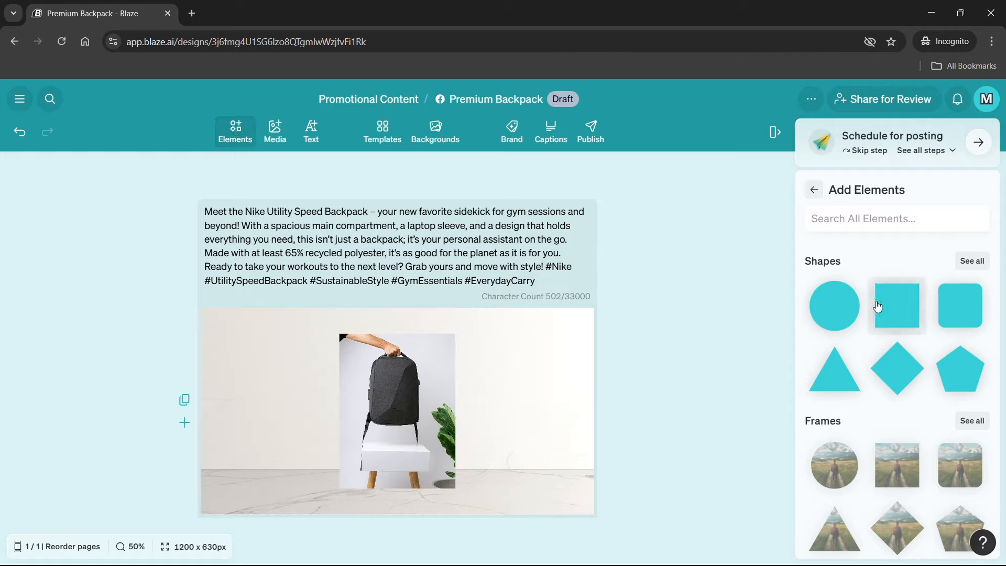
pyautogui.scroll(-4, 865, 269)
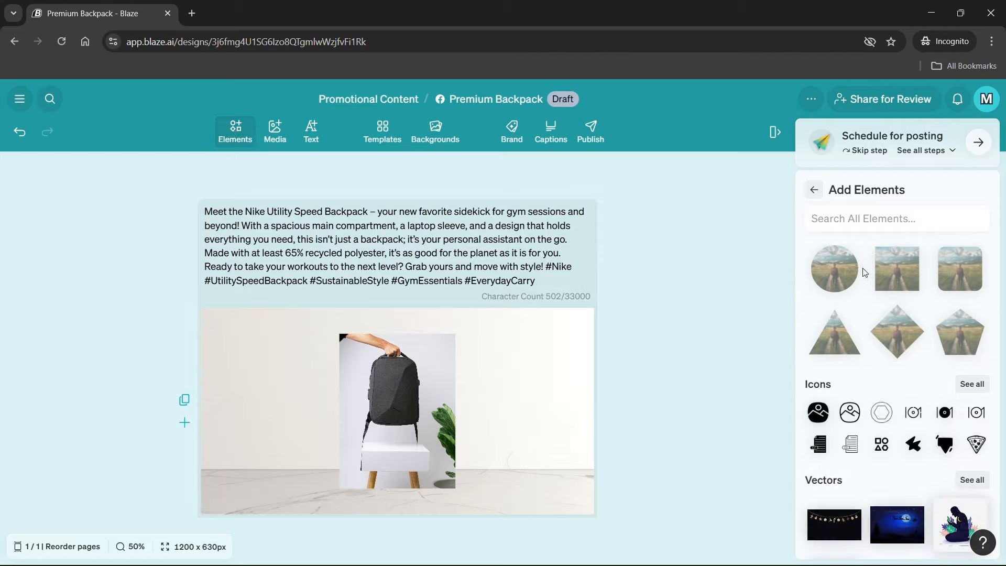
pyautogui.scroll(2, 838, 336)
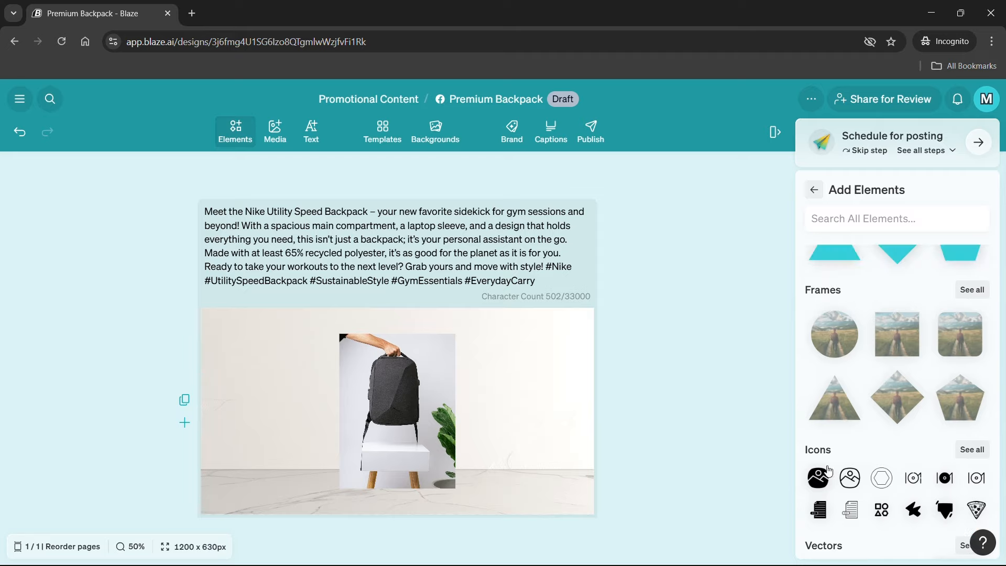
pyautogui.scroll(-4, 829, 467)
pyautogui.scroll(-3, 833, 466)
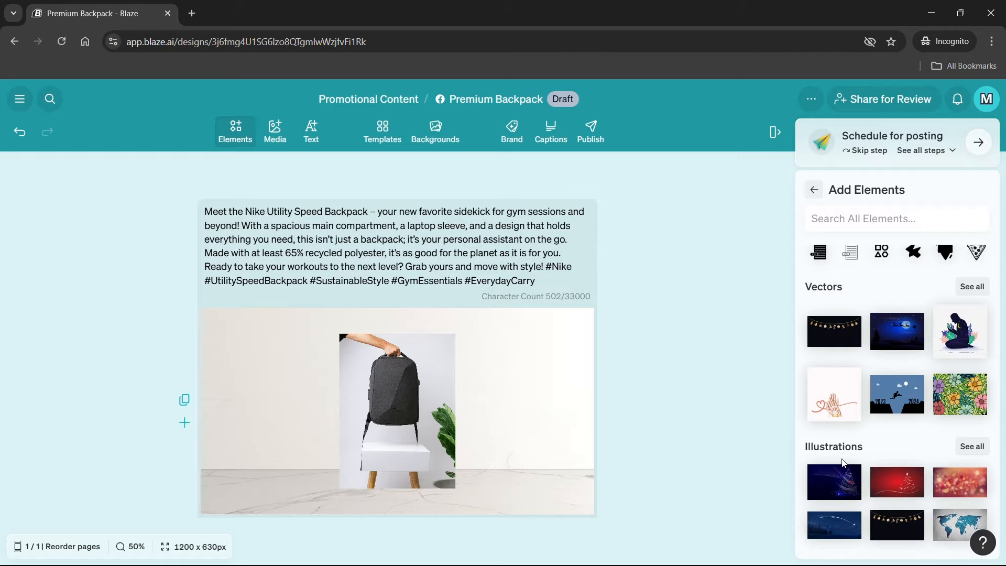
pyautogui.scroll(8, 842, 461)
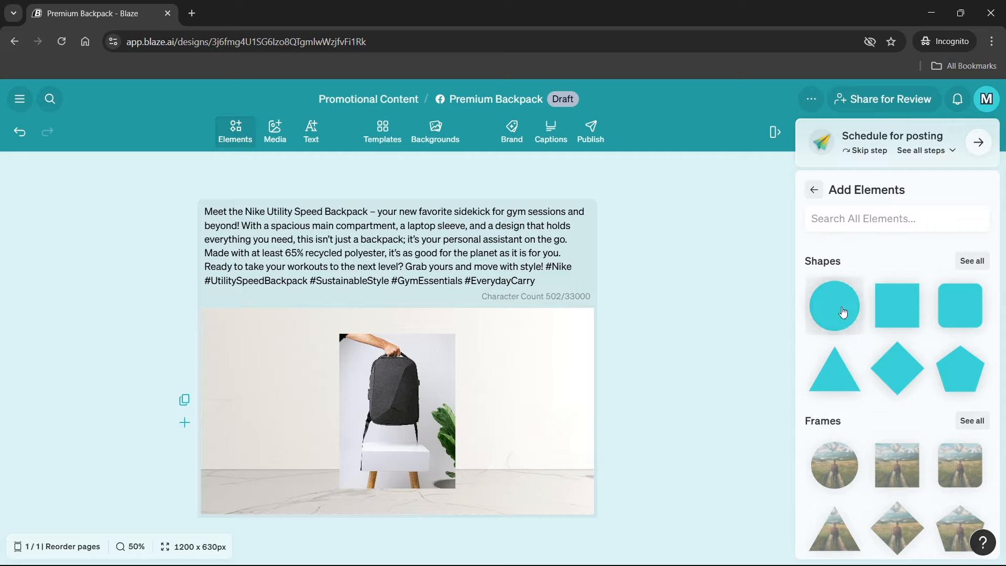
pyautogui.scroll(-3, 843, 312)
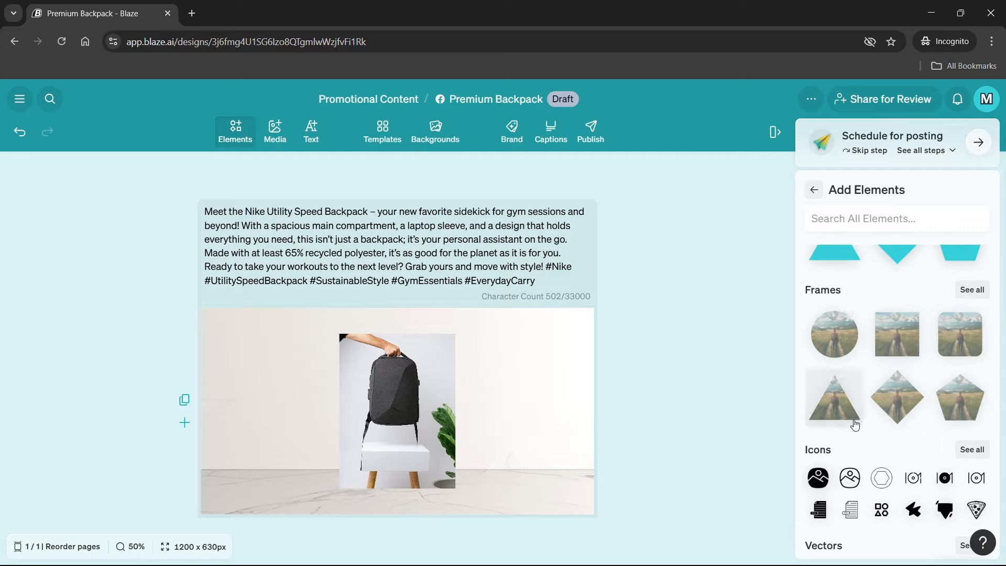
pyautogui.scroll(-3, 855, 424)
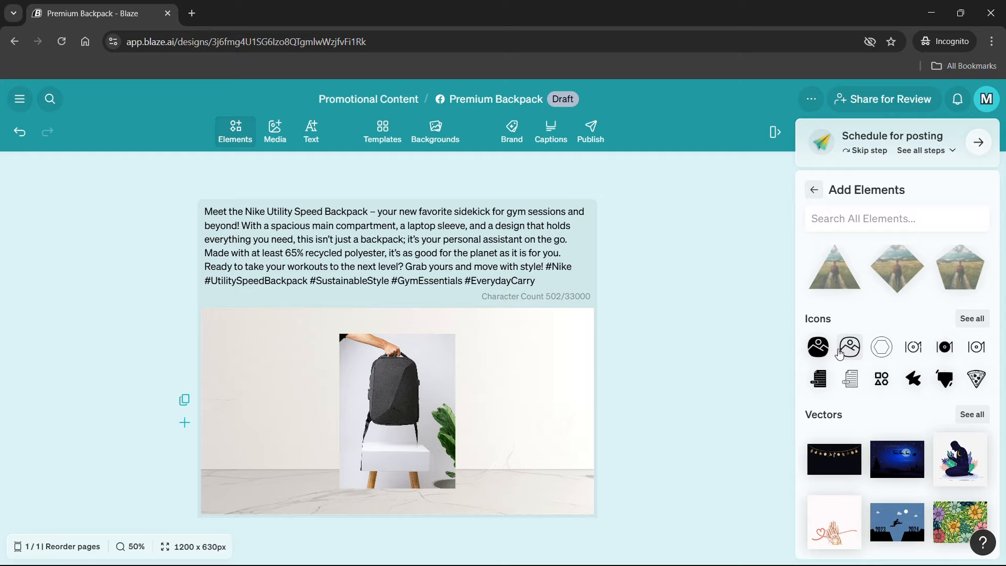
pyautogui.scroll(-3, 841, 367)
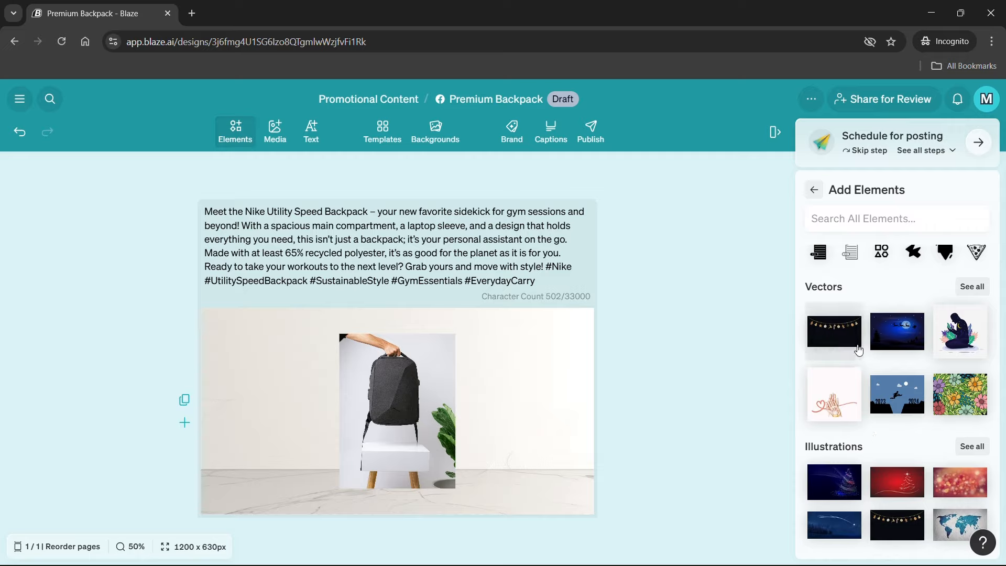
pyautogui.scroll(8, 859, 349)
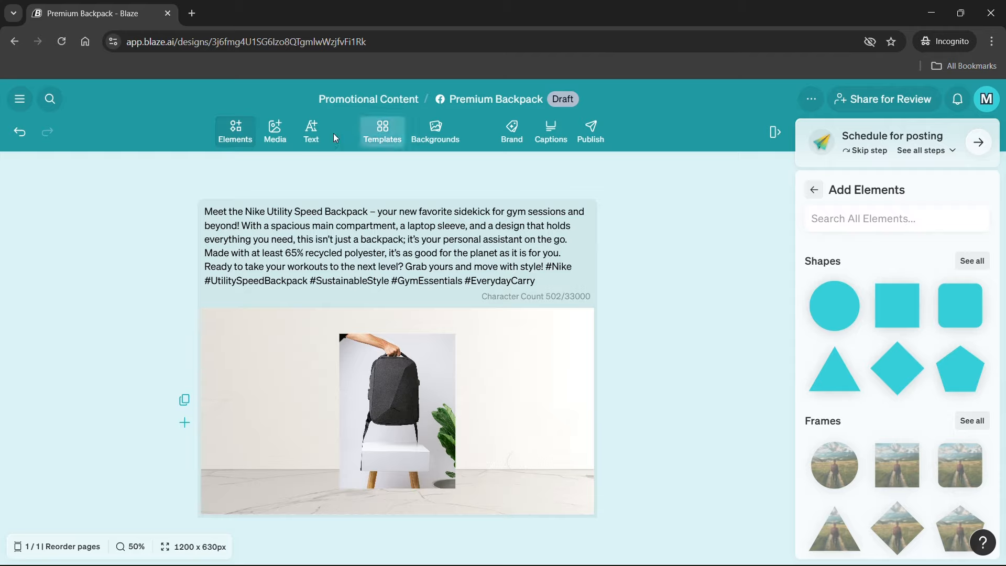
# - Look at the file upload and AI image generation options for media without adding an image
pyautogui.click(276, 135)
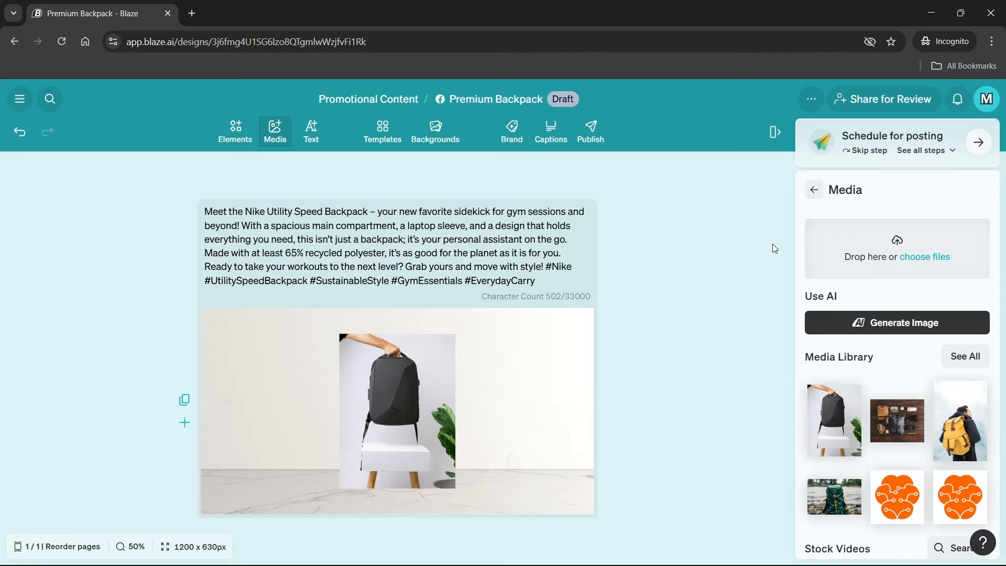
pyautogui.click(918, 263)
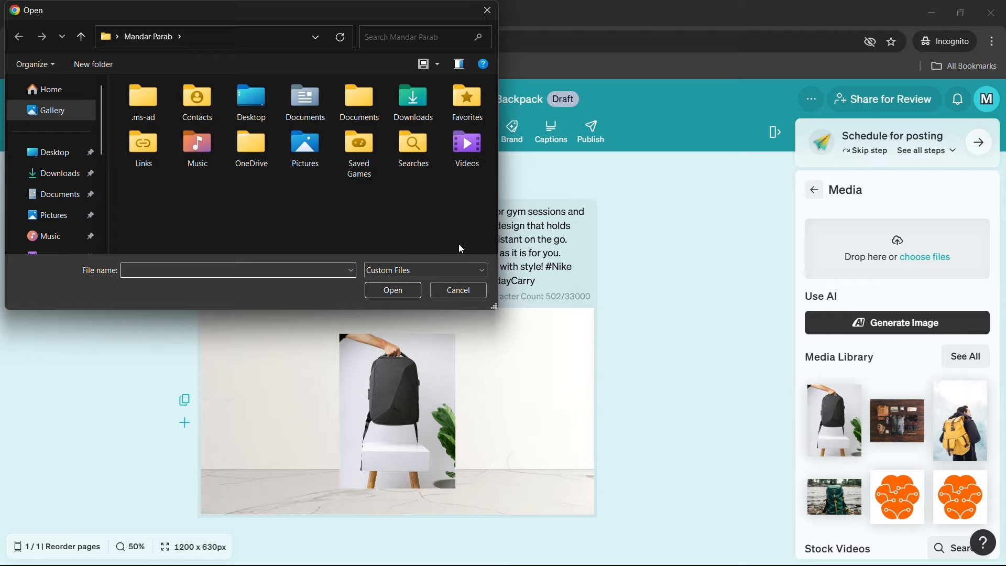
pyautogui.click(451, 289)
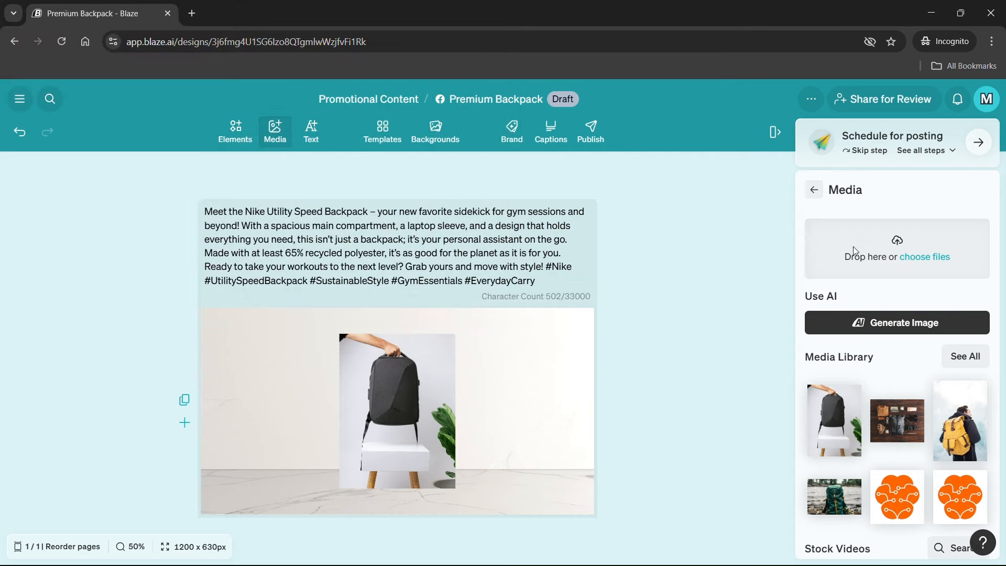
pyautogui.click(881, 322)
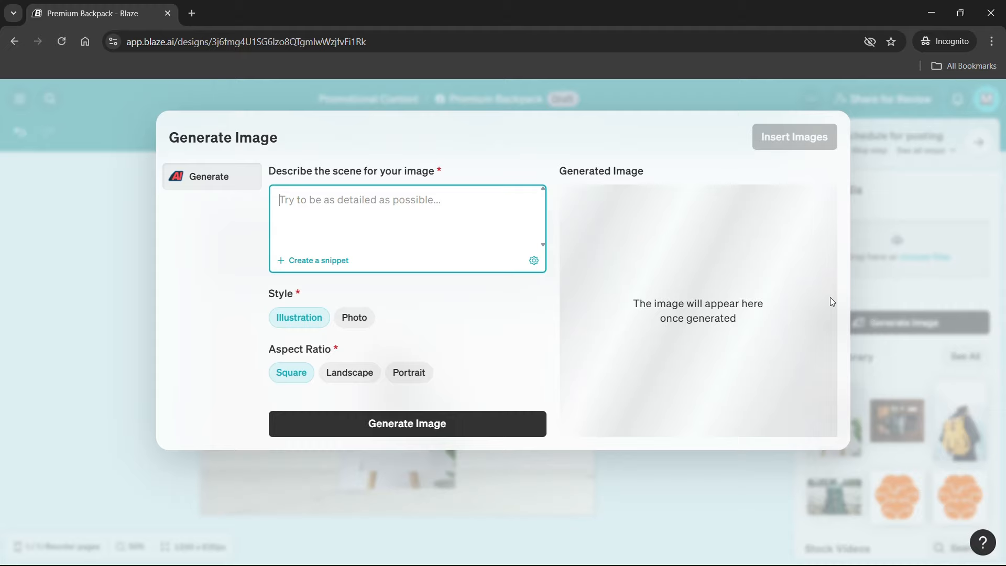
pyautogui.click(882, 289)
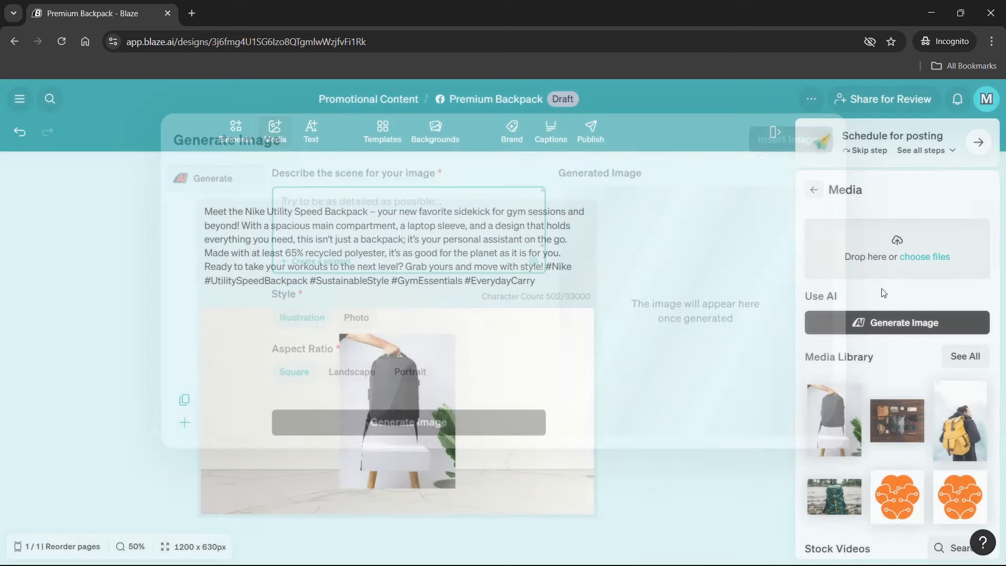
# - Browse the media library, stock videos and stock photos available for the design
pyautogui.scroll(-1, 880, 422)
pyautogui.scroll(-2, 880, 422)
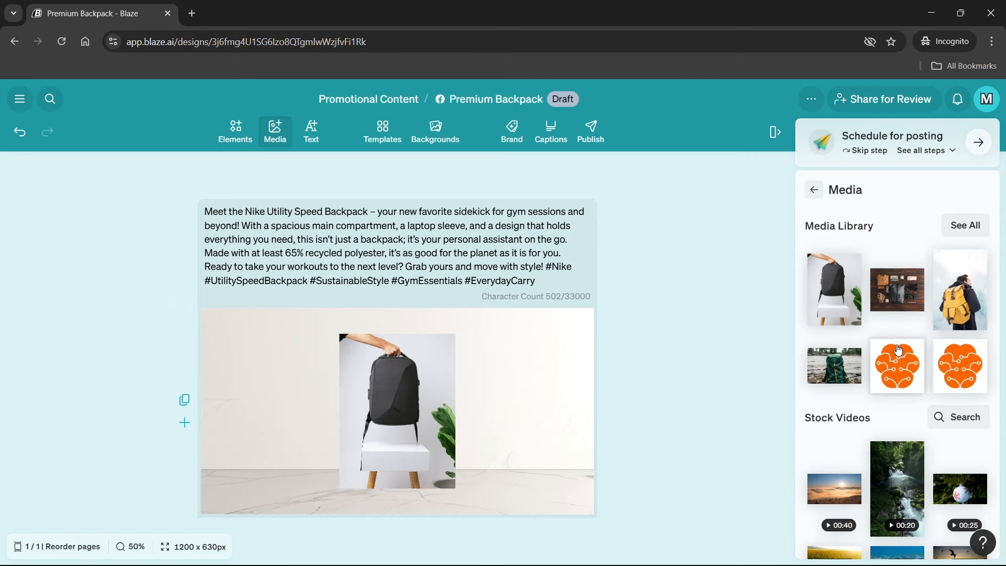
pyautogui.scroll(1, 929, 337)
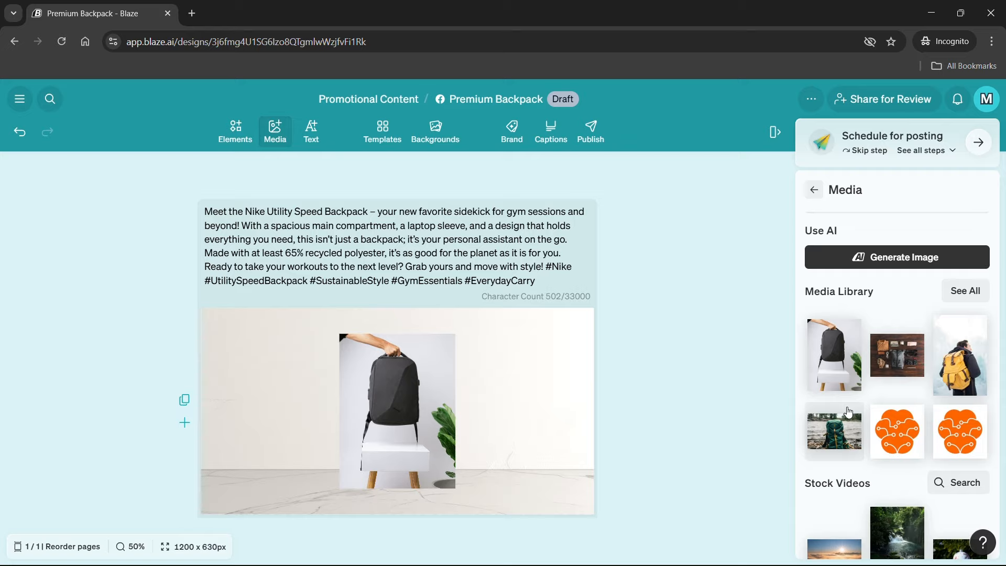
pyautogui.scroll(-5, 849, 412)
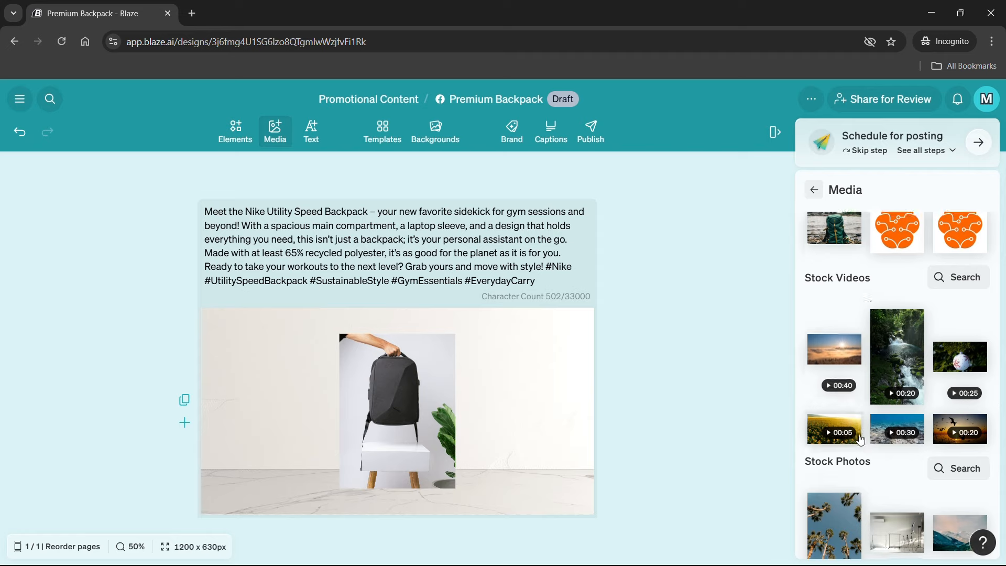
pyautogui.scroll(-3, 938, 420)
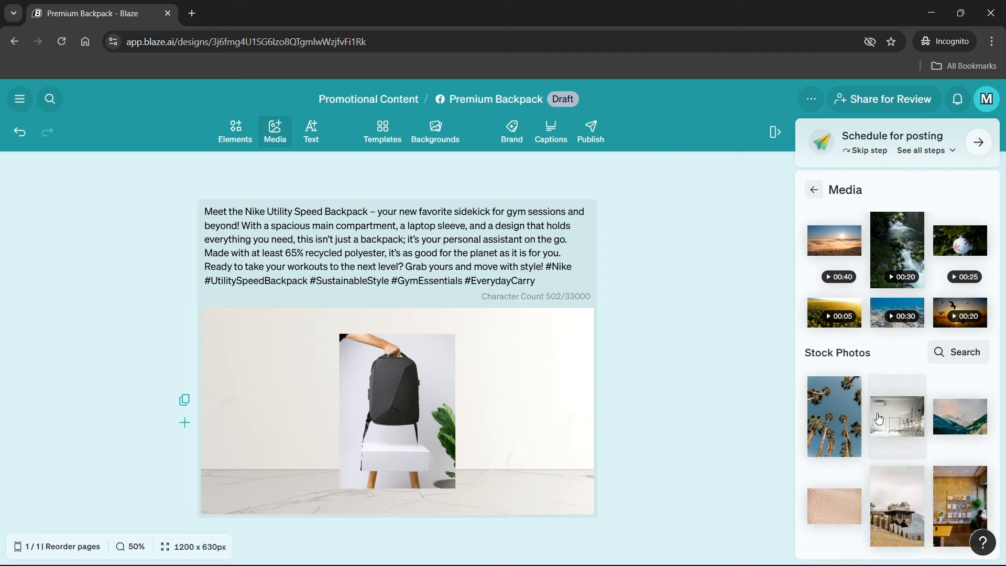
pyautogui.scroll(6, 879, 417)
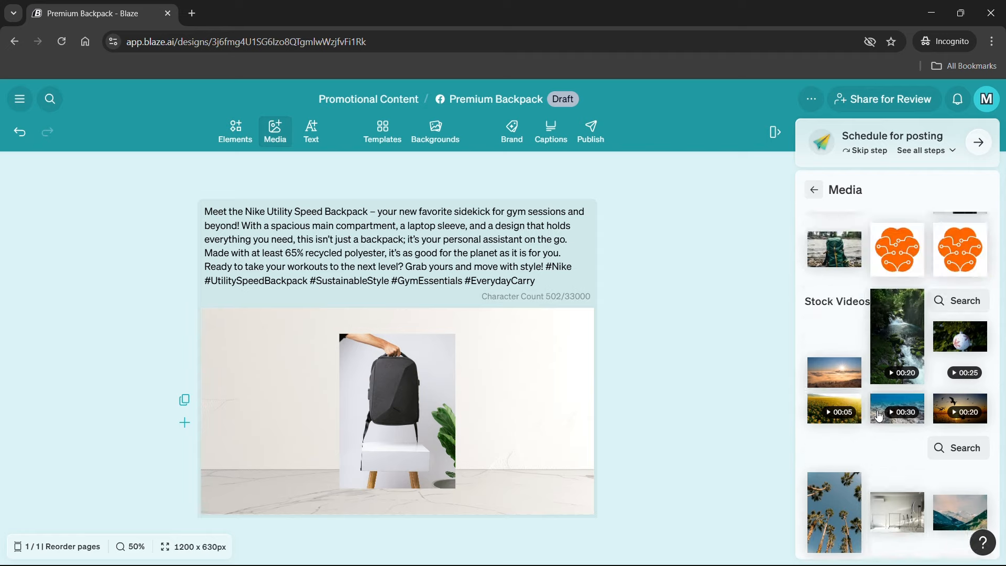
pyautogui.scroll(-6, 879, 416)
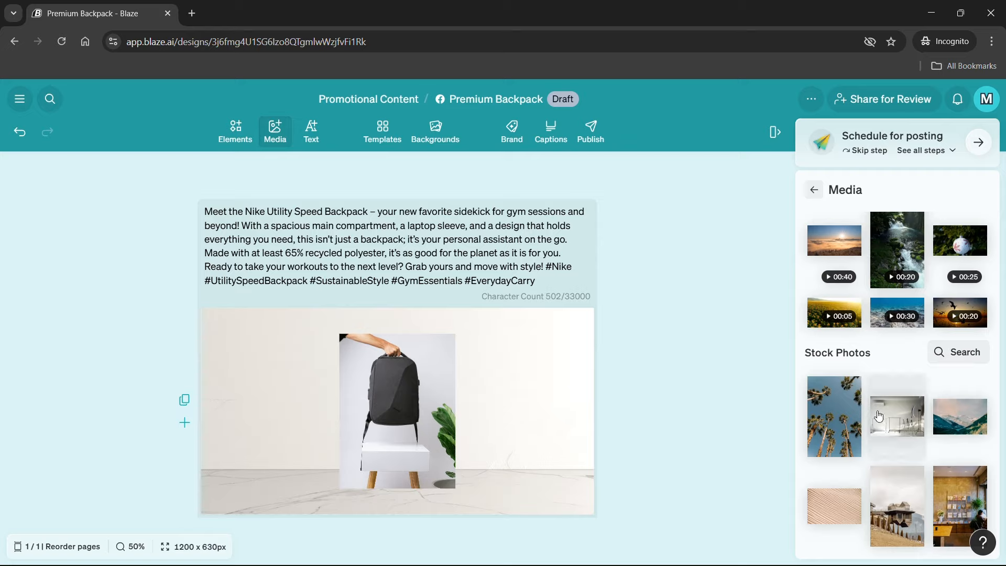
pyautogui.scroll(2, 879, 416)
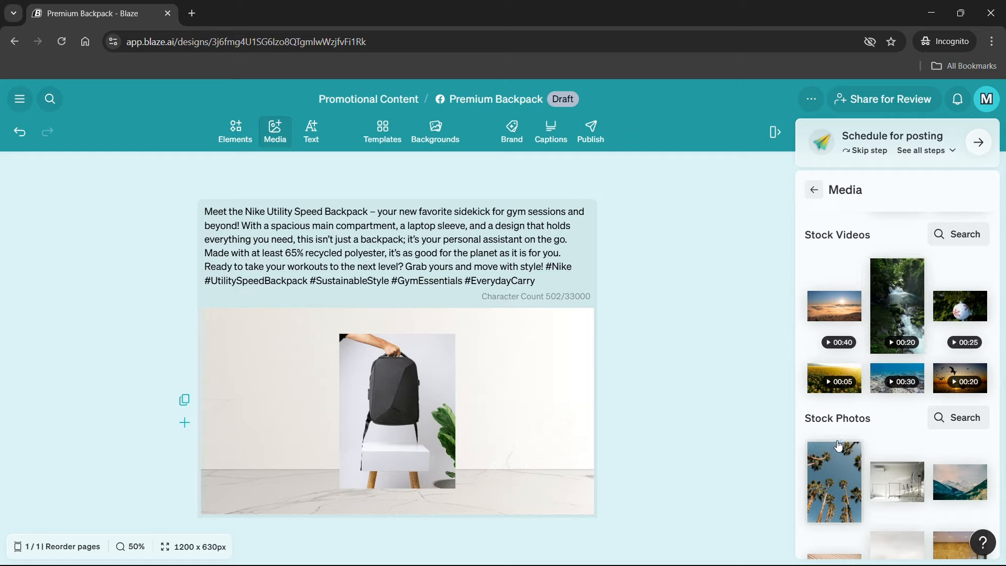
pyautogui.scroll(-2, 838, 447)
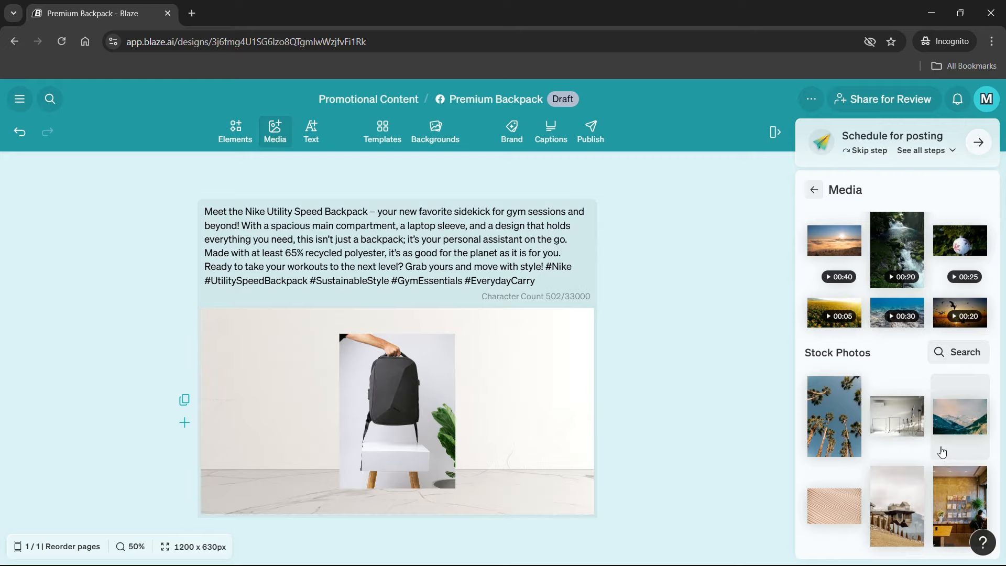
pyautogui.scroll(6, 942, 451)
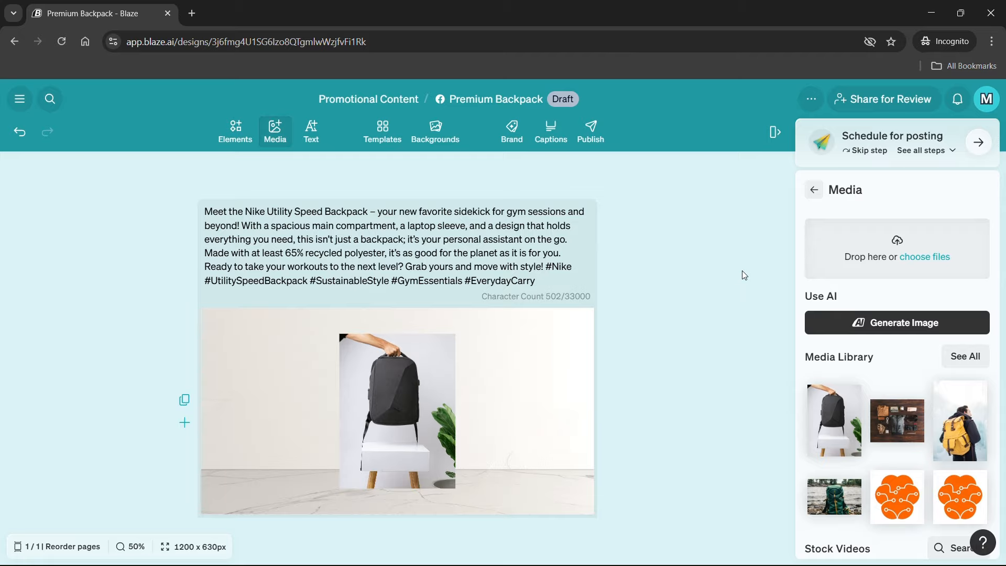
# - Add a text box in the Yours Tooly brand's Body style to the design
pyautogui.click(313, 136)
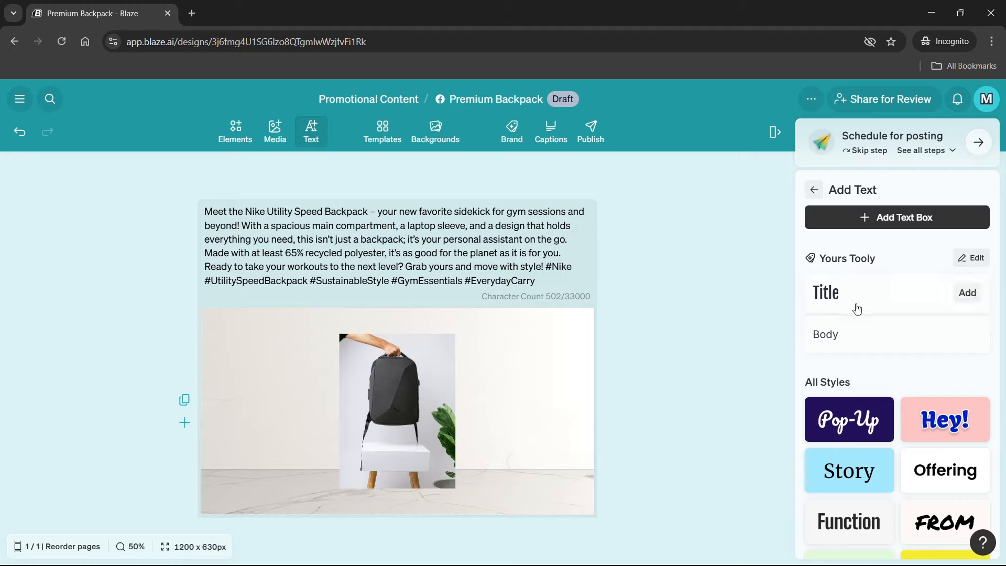
pyautogui.click(856, 342)
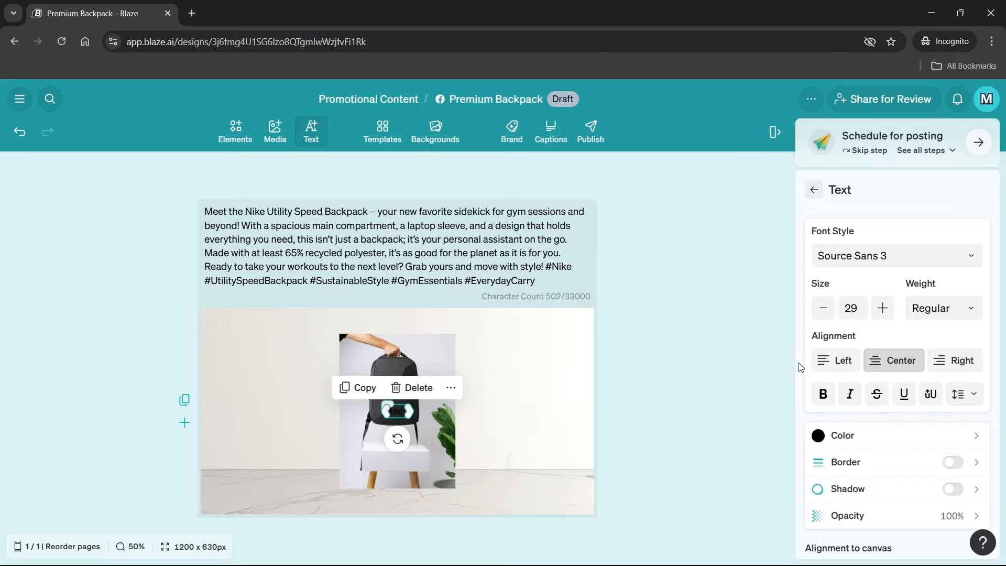
# - Browse the text styles available for the design, from the brand styles to the full list of decorative styles
pyautogui.click(316, 135)
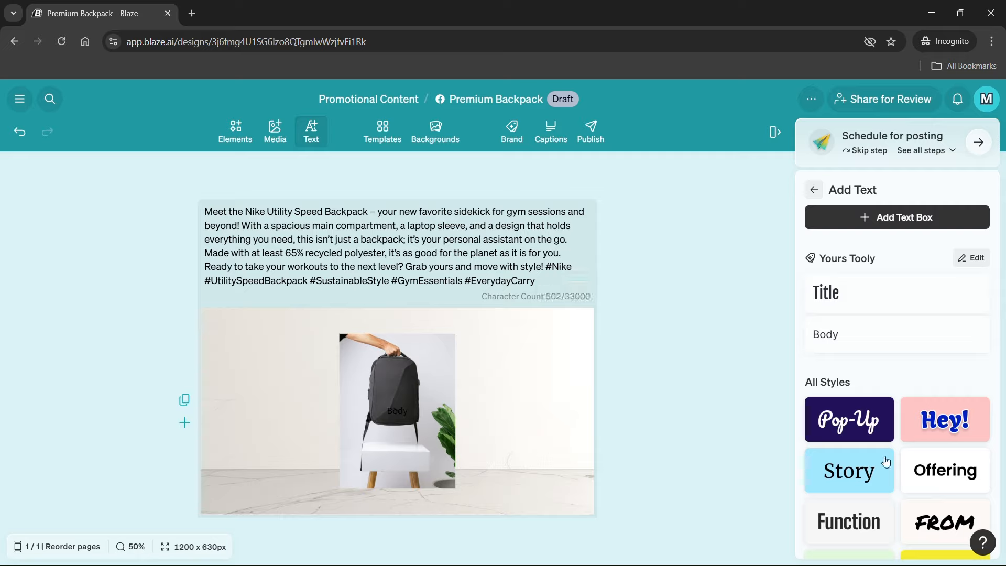
pyautogui.scroll(-4, 968, 432)
pyautogui.scroll(1, 959, 432)
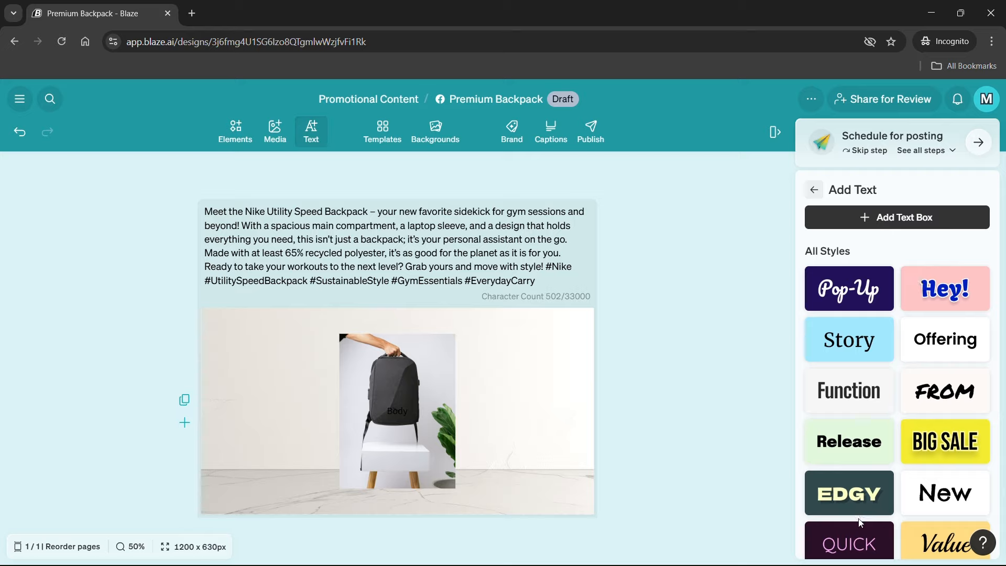
pyautogui.scroll(-4, 907, 498)
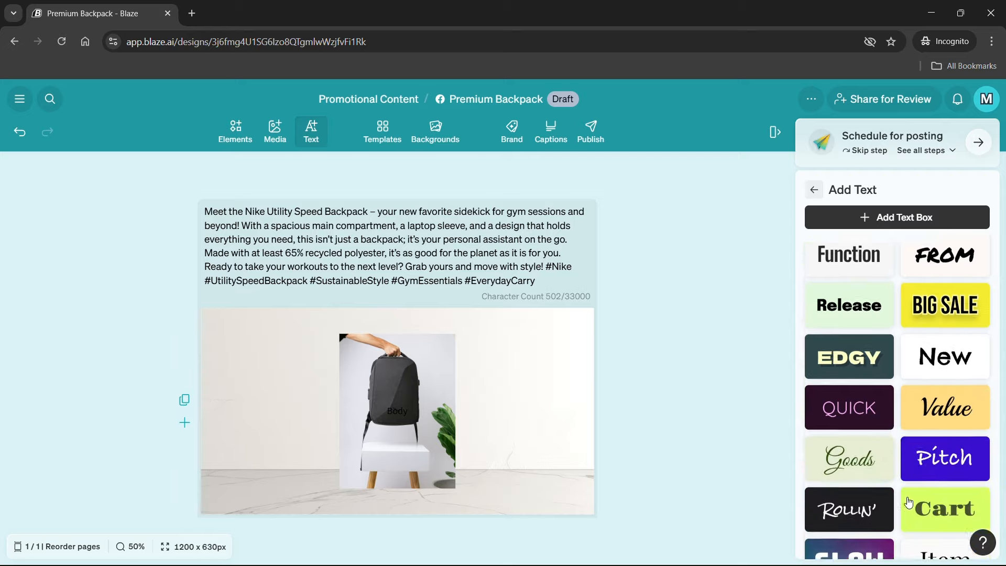
pyautogui.scroll(6, 908, 502)
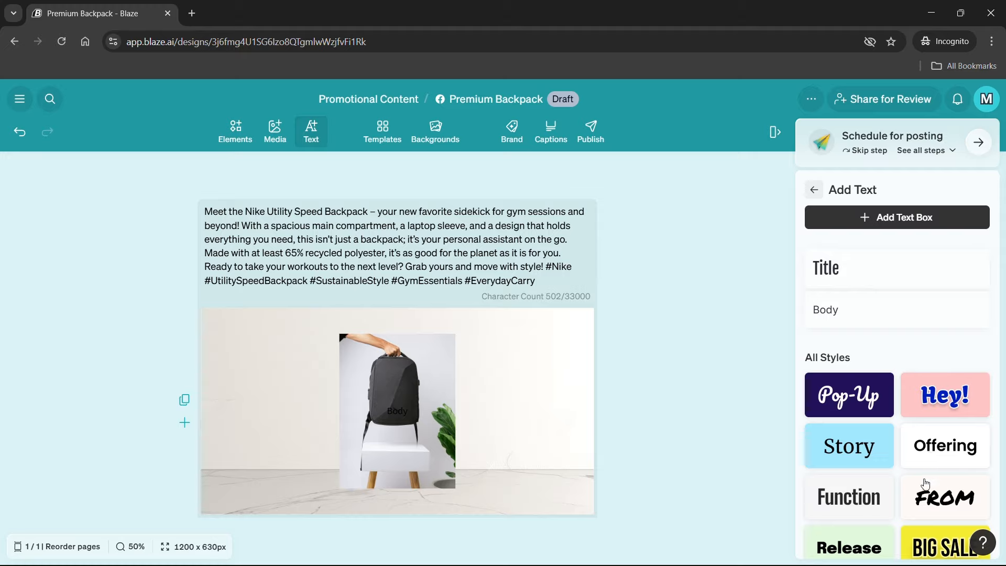
# - Search the templates for "sale", apply the Christmas Sale Collage Template to the design, and view the style filters
pyautogui.click(382, 135)
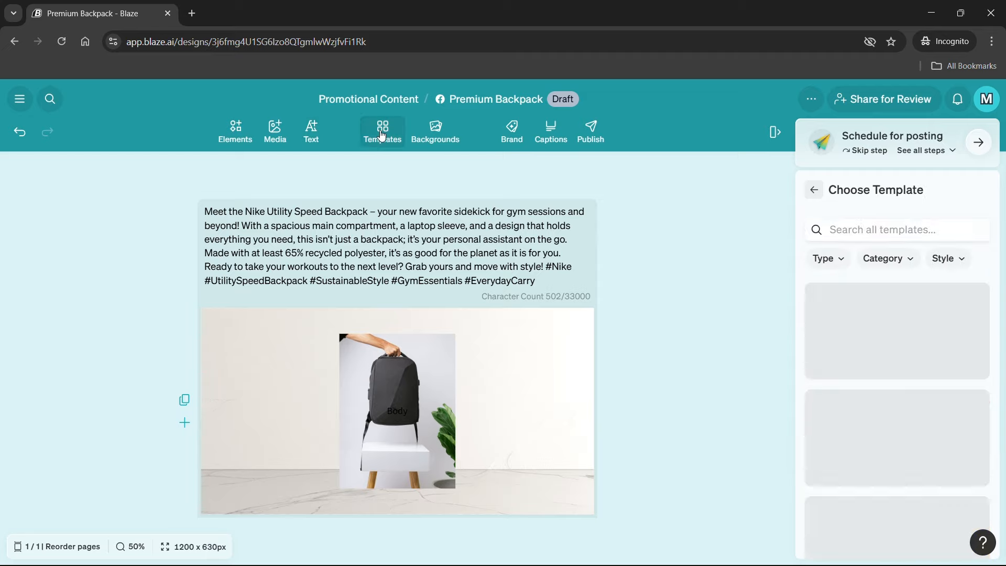
pyautogui.click(867, 230)
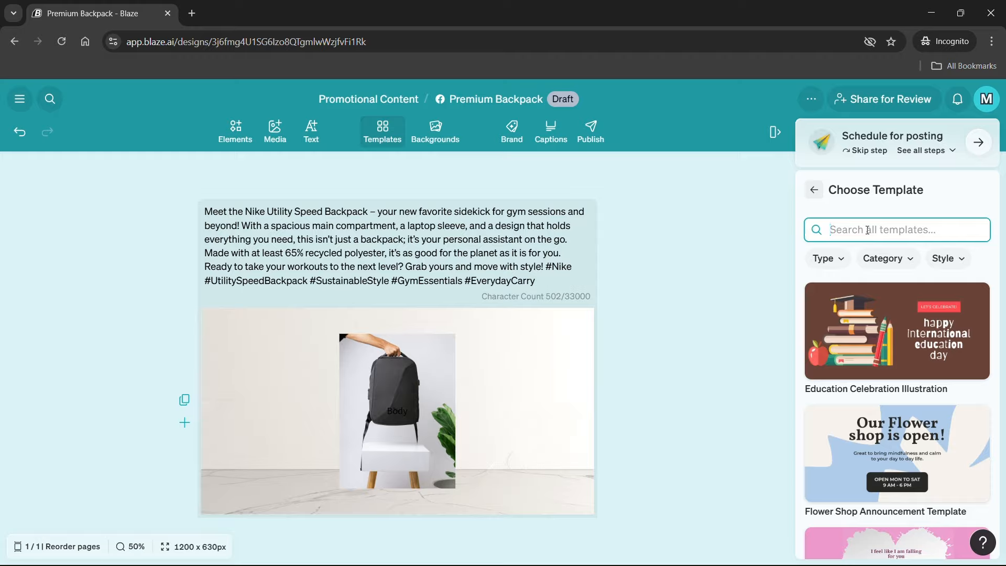
pyautogui.write('sale')
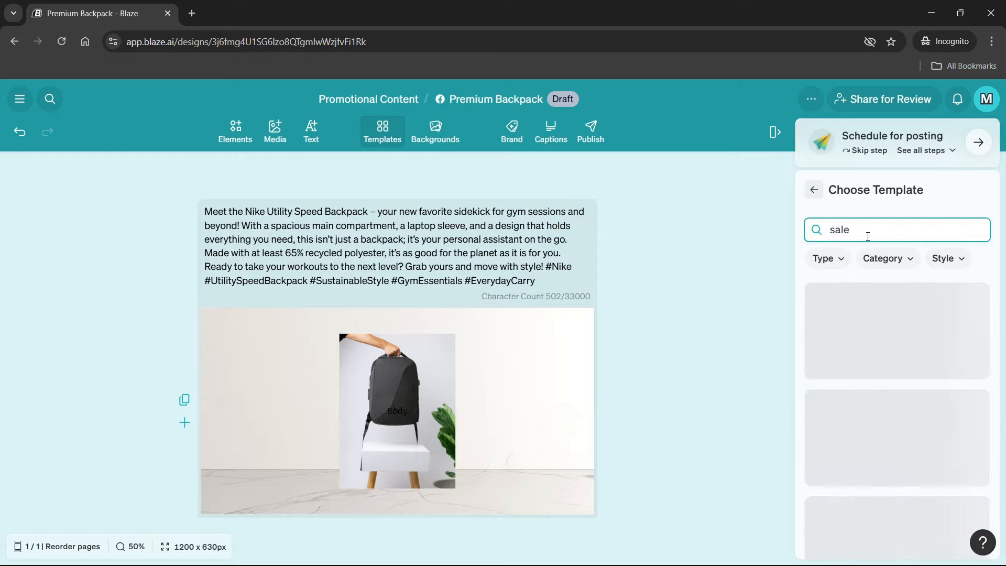
pyautogui.click(890, 320)
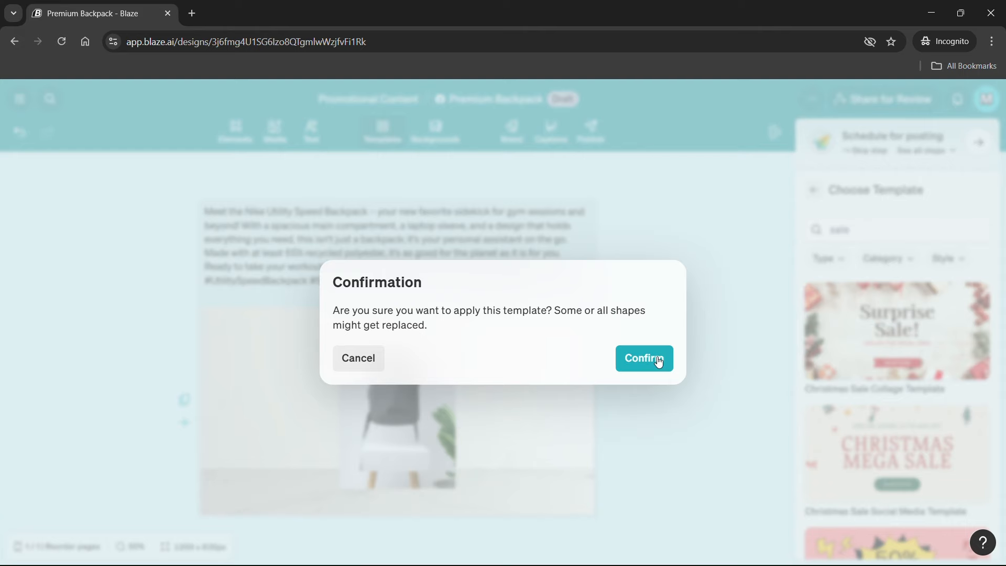
pyautogui.click(659, 362)
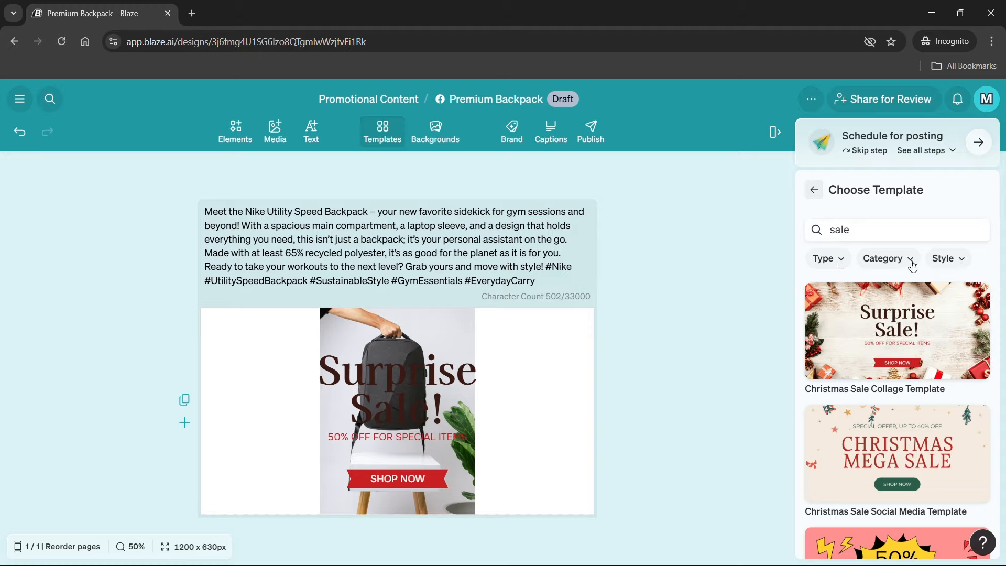
pyautogui.click(962, 260)
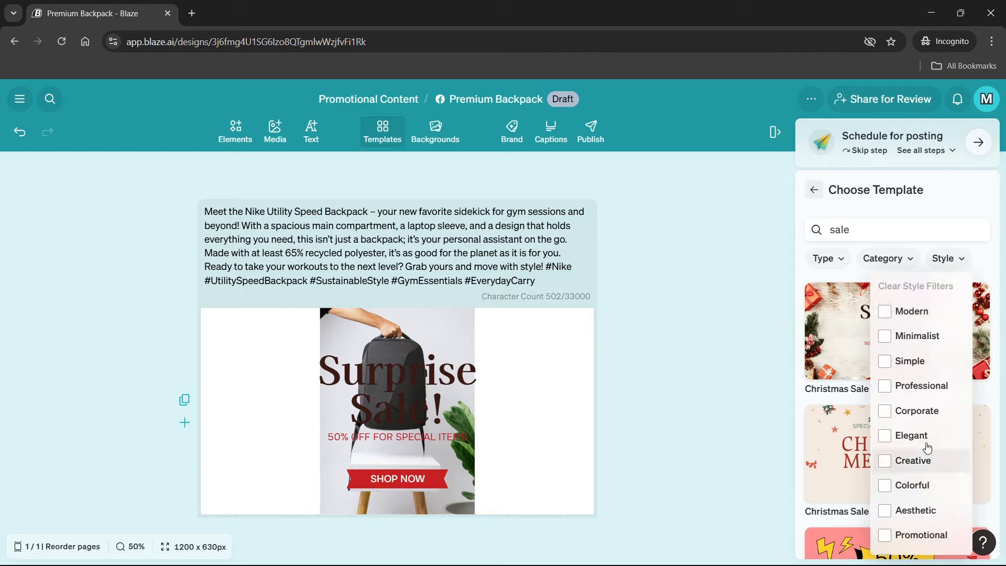
pyautogui.click(961, 264)
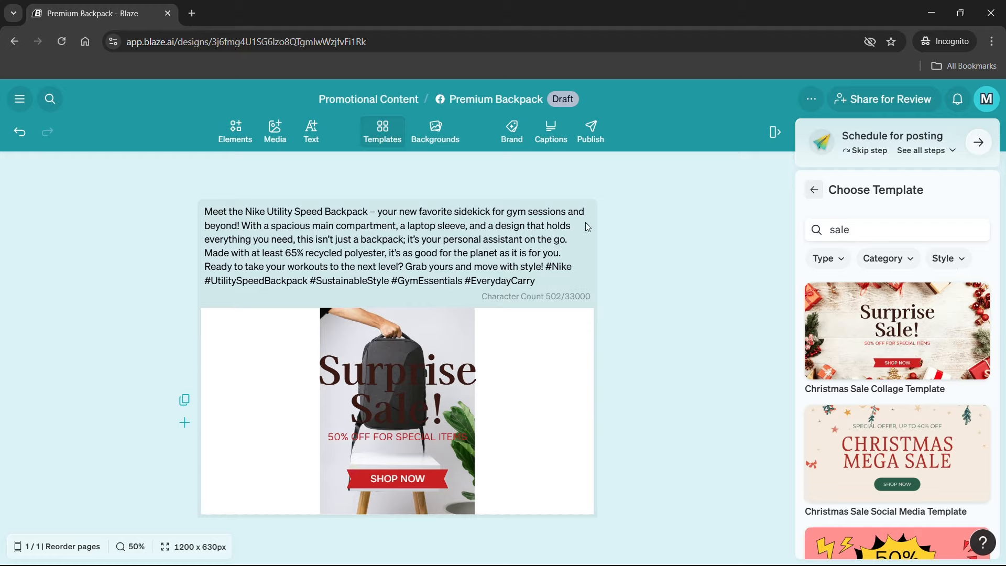
# - Browse the backgrounds available for the design: colors, gradients, textures, scenes, places, nature, people and animals
pyautogui.click(427, 134)
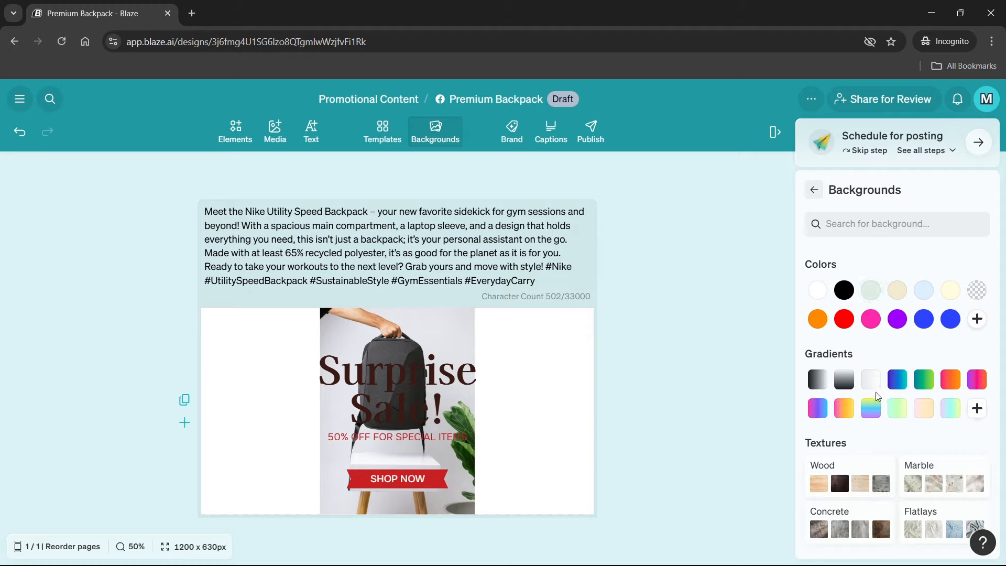
pyautogui.scroll(-3, 875, 397)
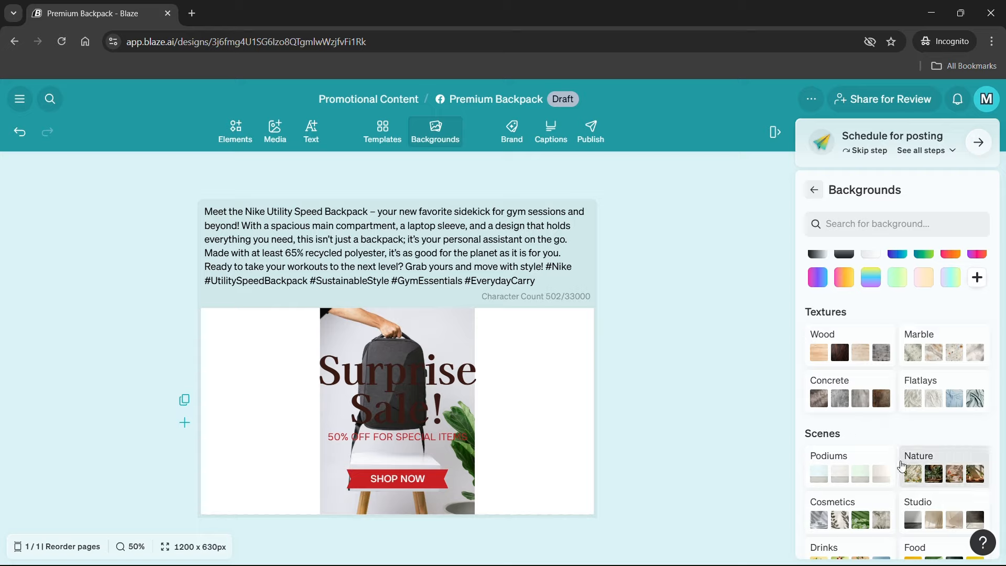
pyautogui.scroll(-1, 943, 478)
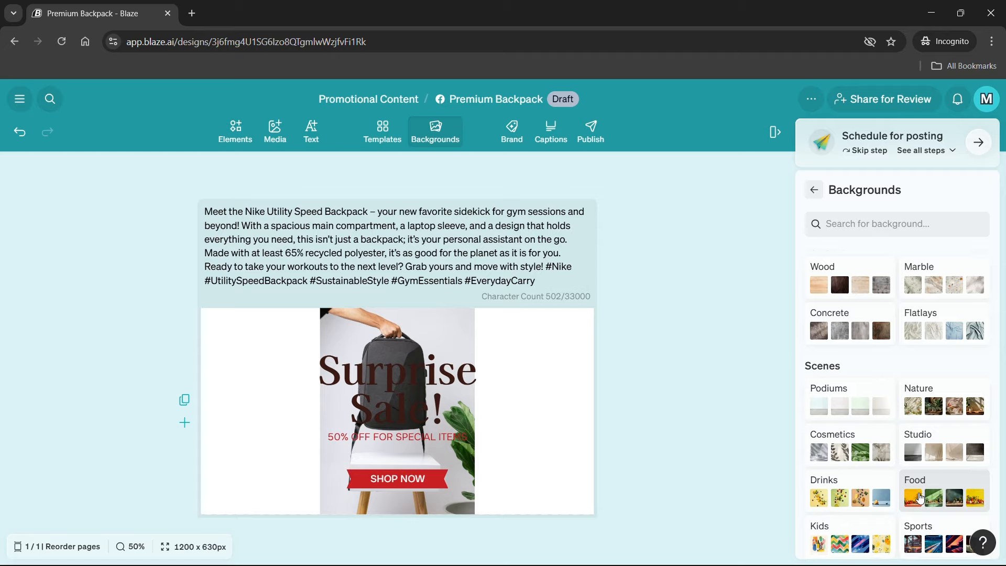
pyautogui.scroll(-1, 922, 492)
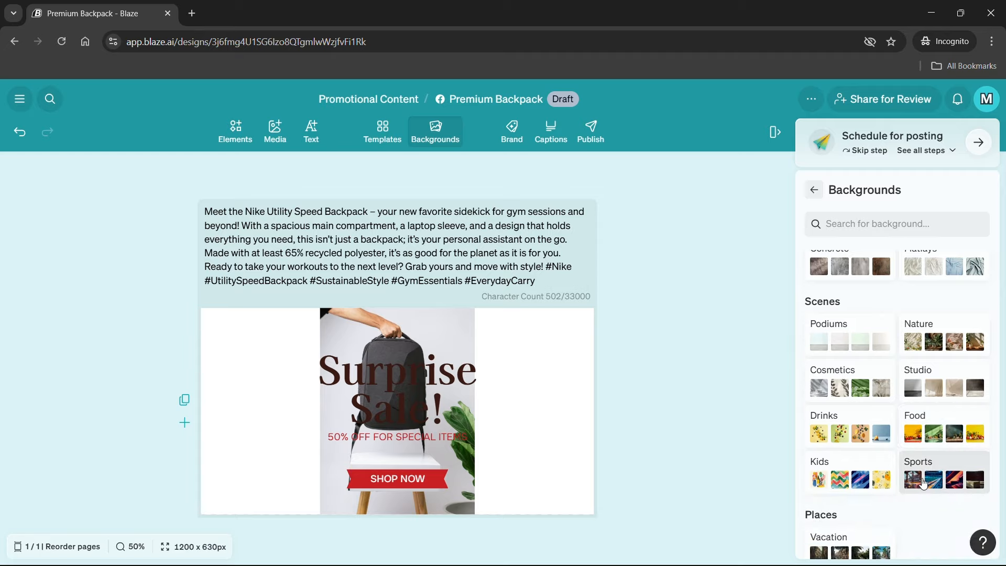
pyautogui.scroll(-2, 923, 483)
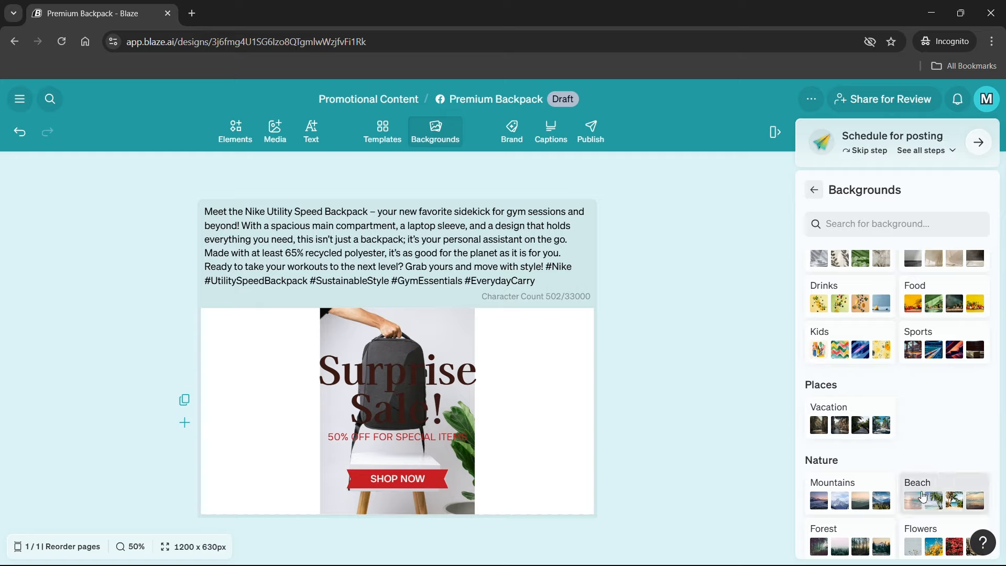
pyautogui.scroll(-1, 930, 492)
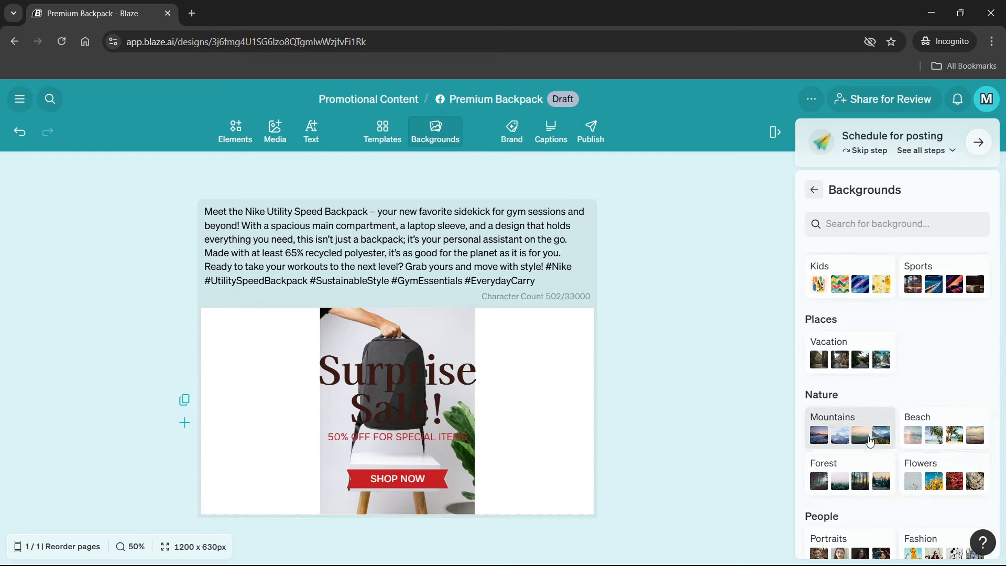
pyautogui.scroll(-1, 882, 476)
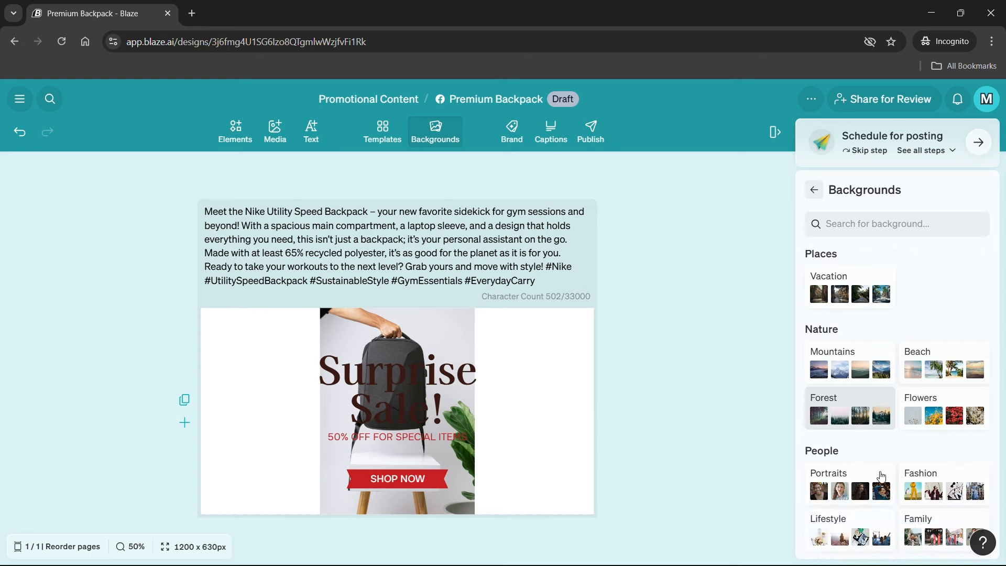
pyautogui.scroll(-1, 881, 476)
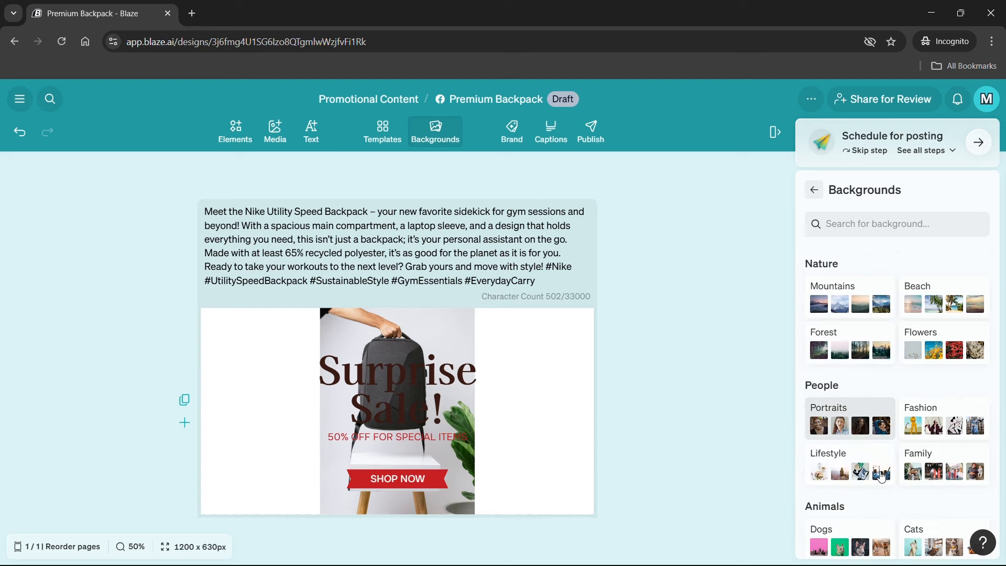
pyautogui.scroll(-1, 881, 476)
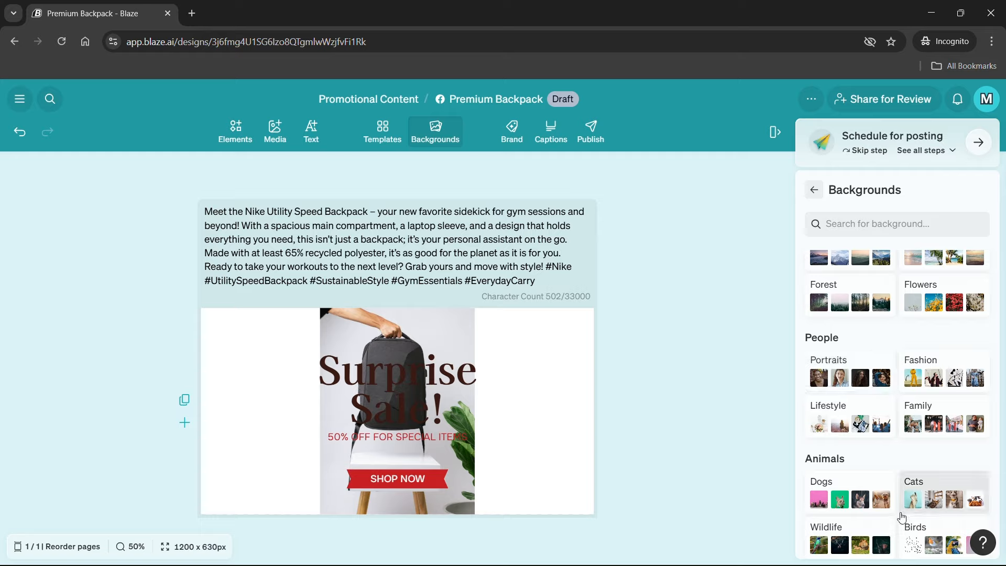
pyautogui.scroll(3, 903, 487)
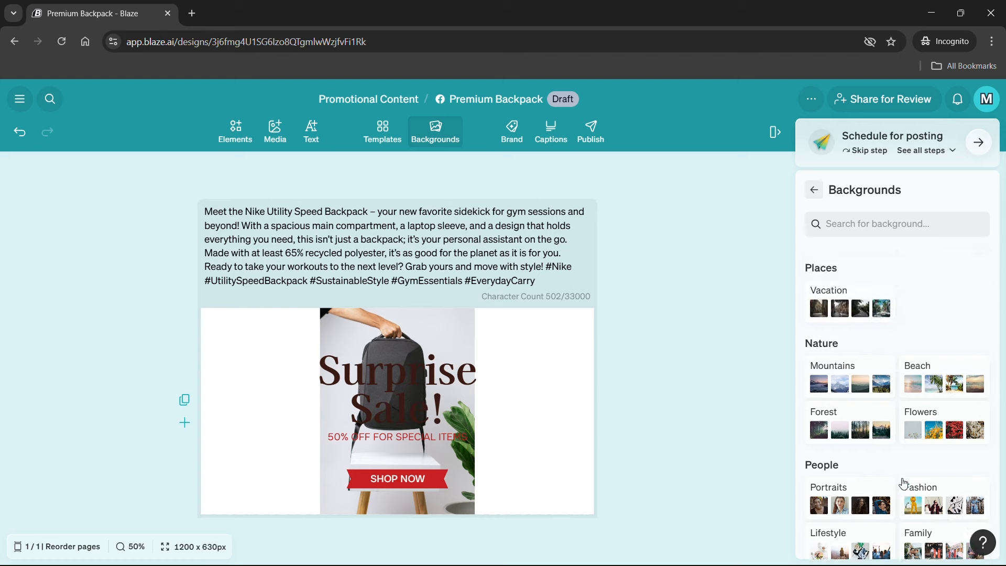
pyautogui.scroll(10, 903, 483)
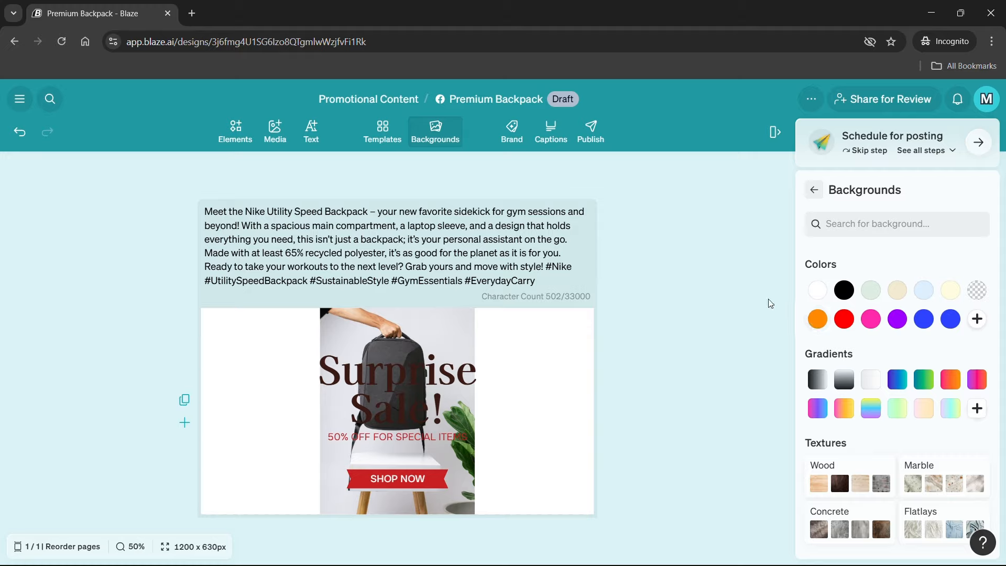
# - Apply the Yours Tooly brand fonts and colors, cycling the variants to an orange background, white title and blue SHOP NOW banner
pyautogui.click(512, 130)
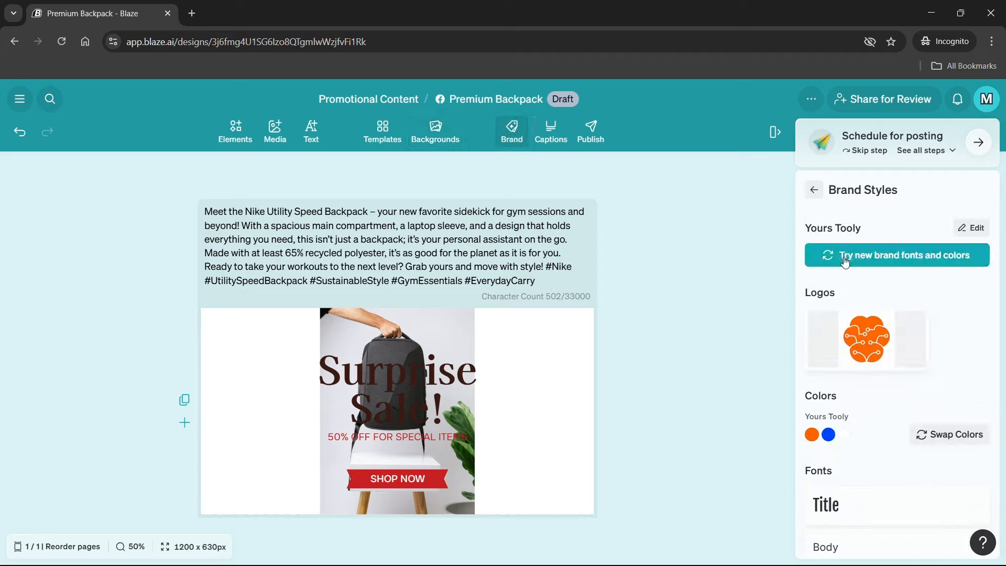
pyautogui.click(914, 263)
pyautogui.click(914, 264)
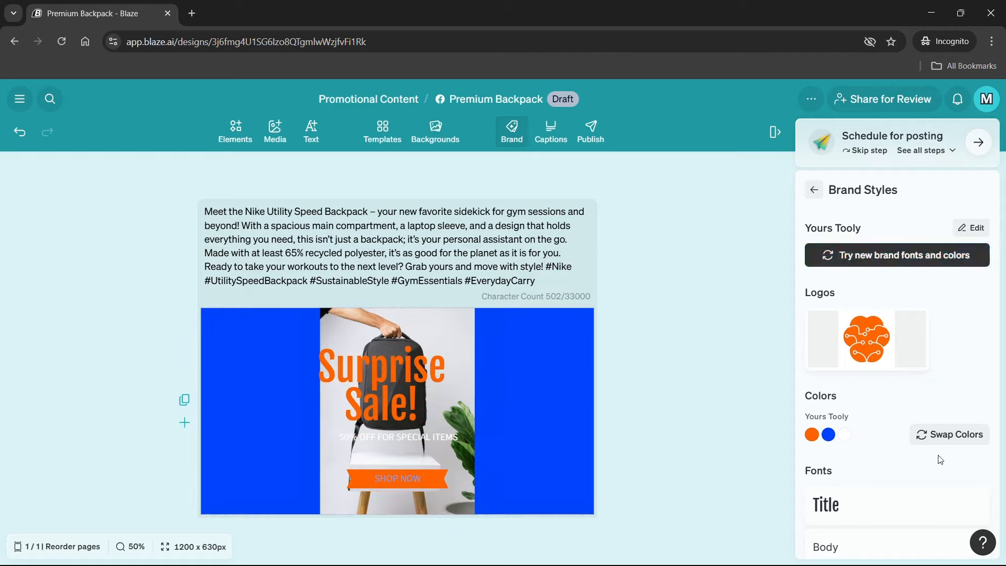
pyautogui.click(942, 440)
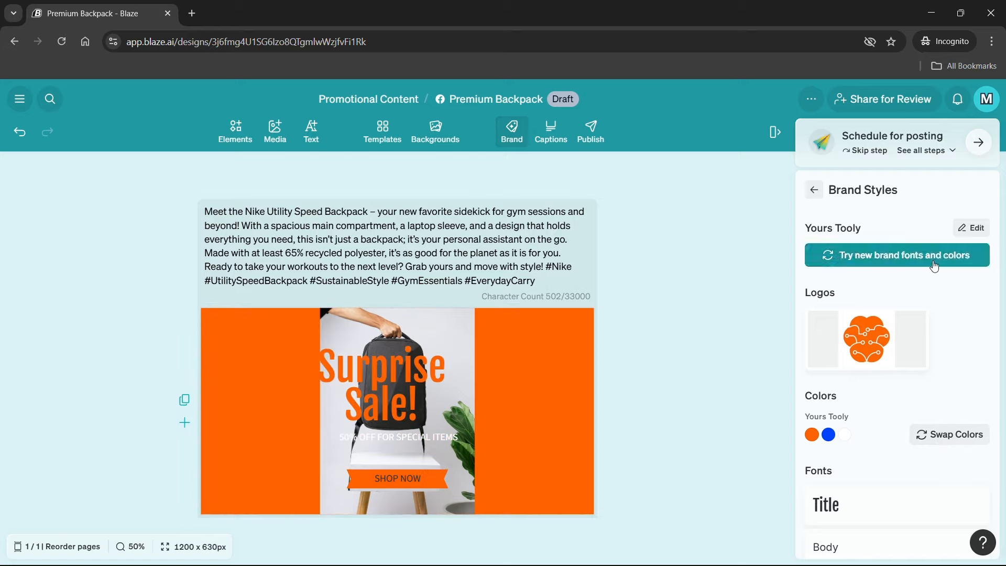
pyautogui.click(936, 265)
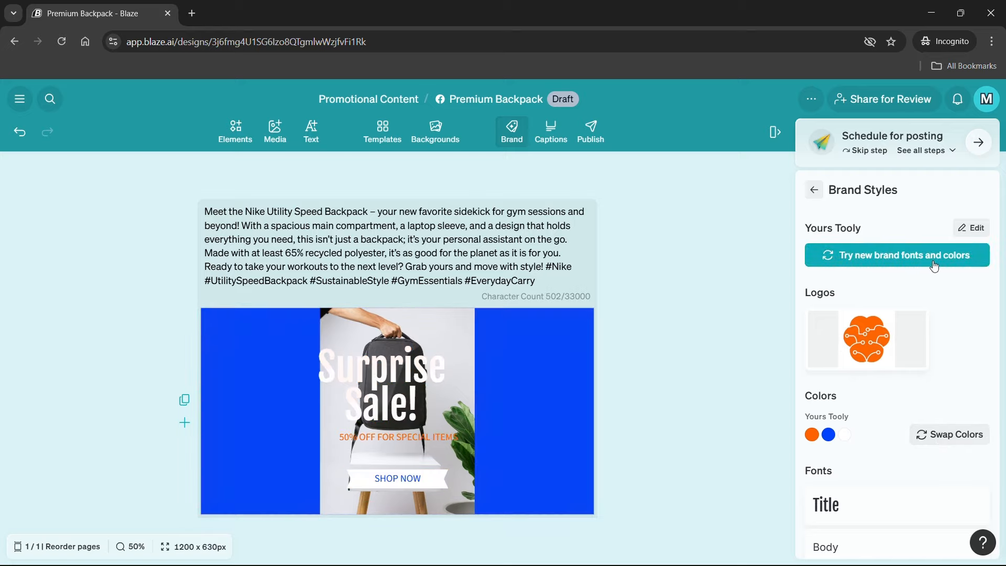
pyautogui.click(947, 433)
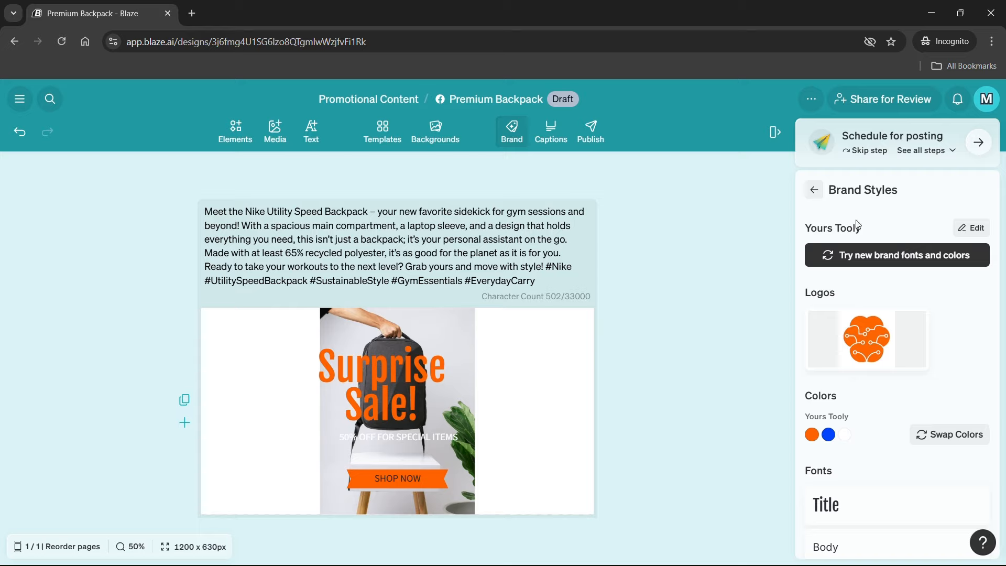
pyautogui.click(822, 258)
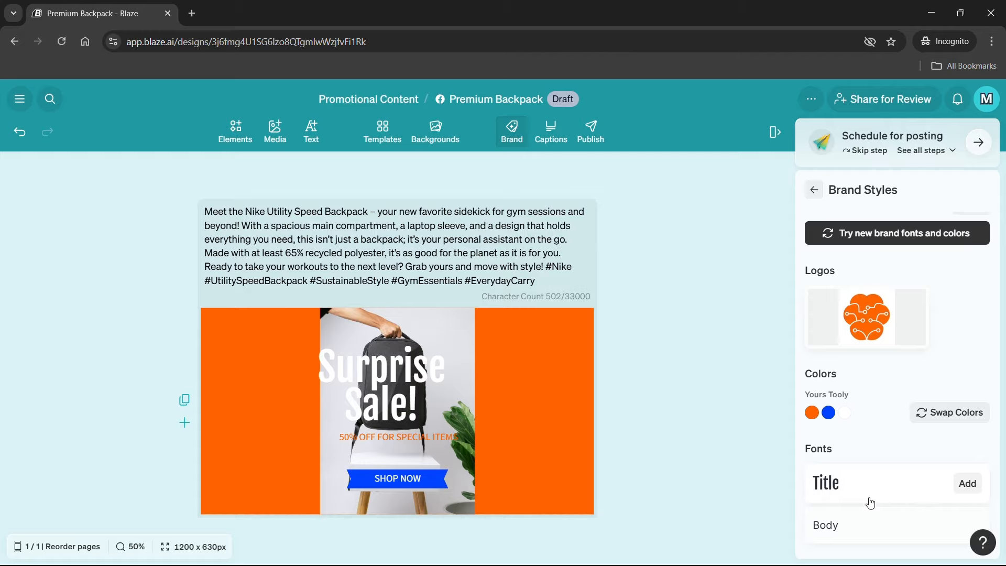
# - Review the editable post caption and the options for scheduling, publishing or reusing the post elsewhere
pyautogui.click(547, 135)
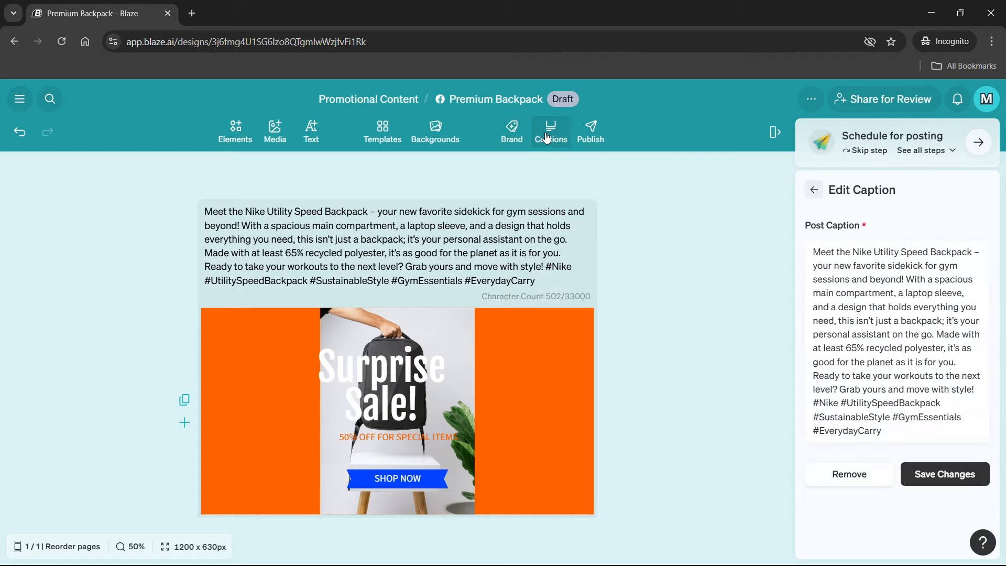
pyautogui.moveTo(858, 269); pyautogui.dragTo(871, 327)
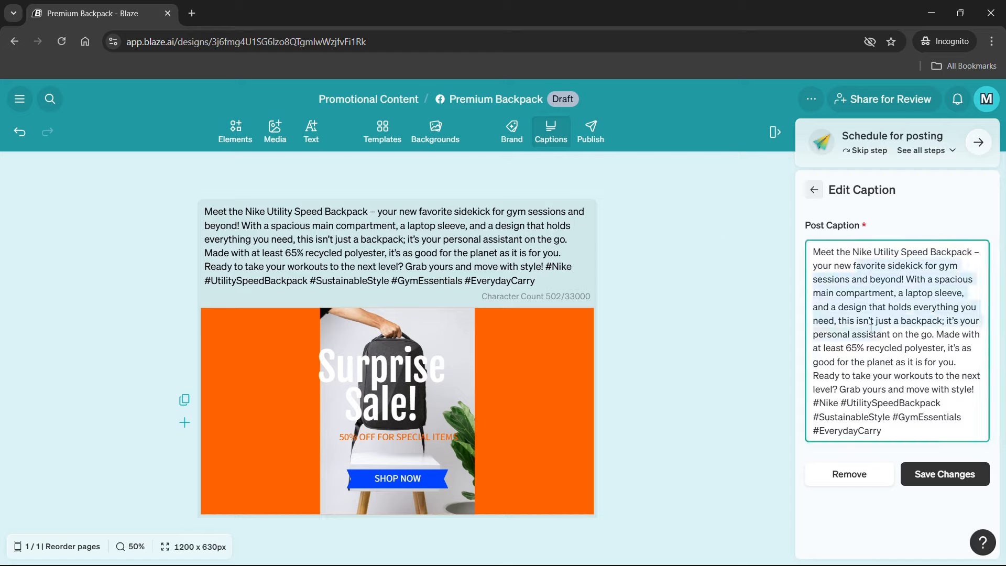
pyautogui.click(599, 140)
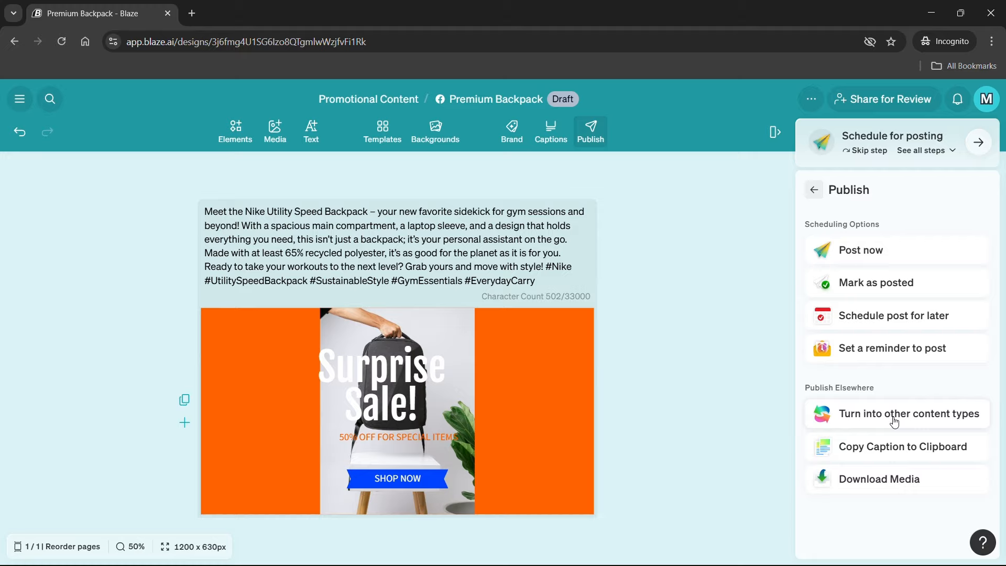
pyautogui.click(899, 453)
# - Look over the design's file actions and the sharing options for Premium Backpack, including its shareable link, and close them
pyautogui.click(810, 99)
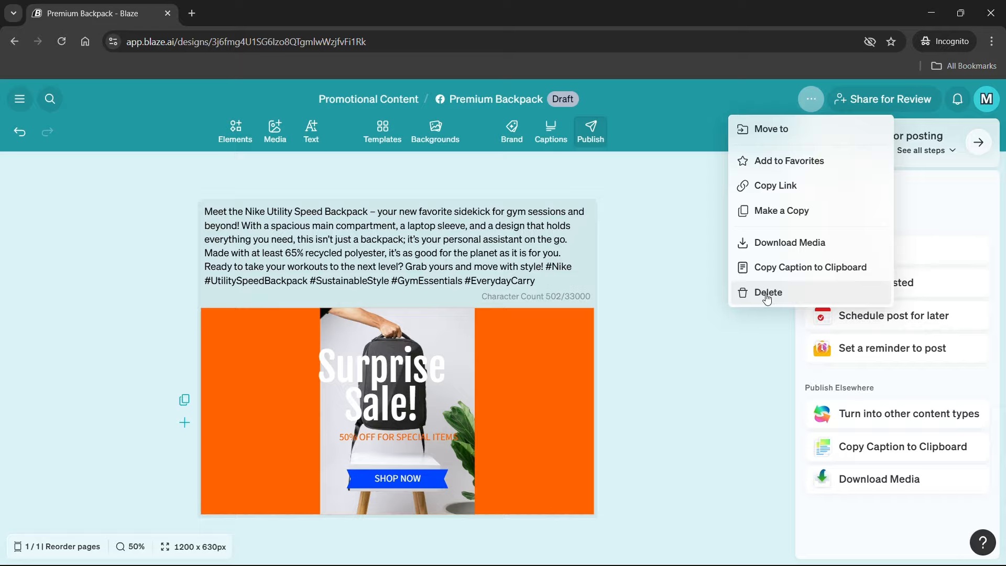
pyautogui.click(689, 276)
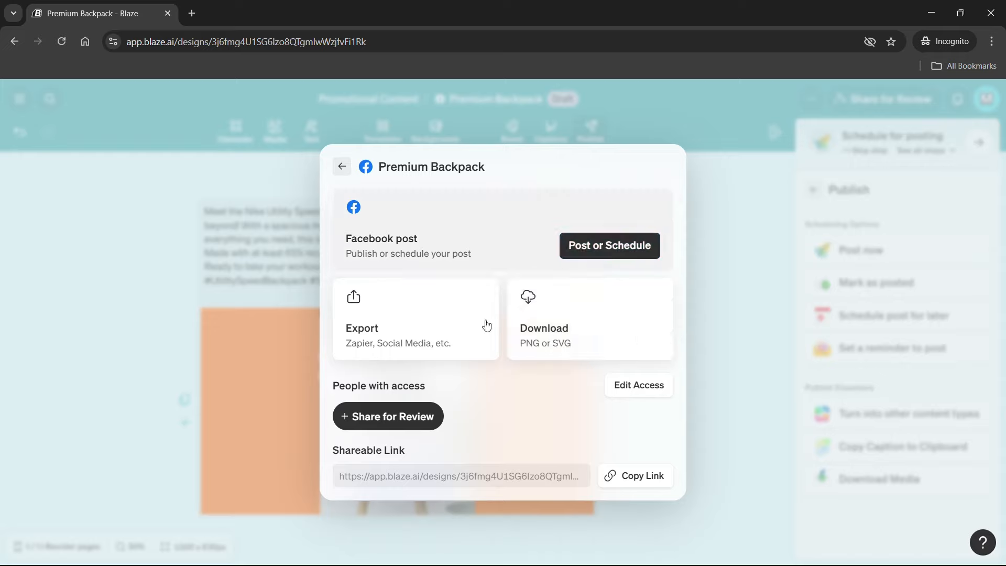
pyautogui.click(616, 475)
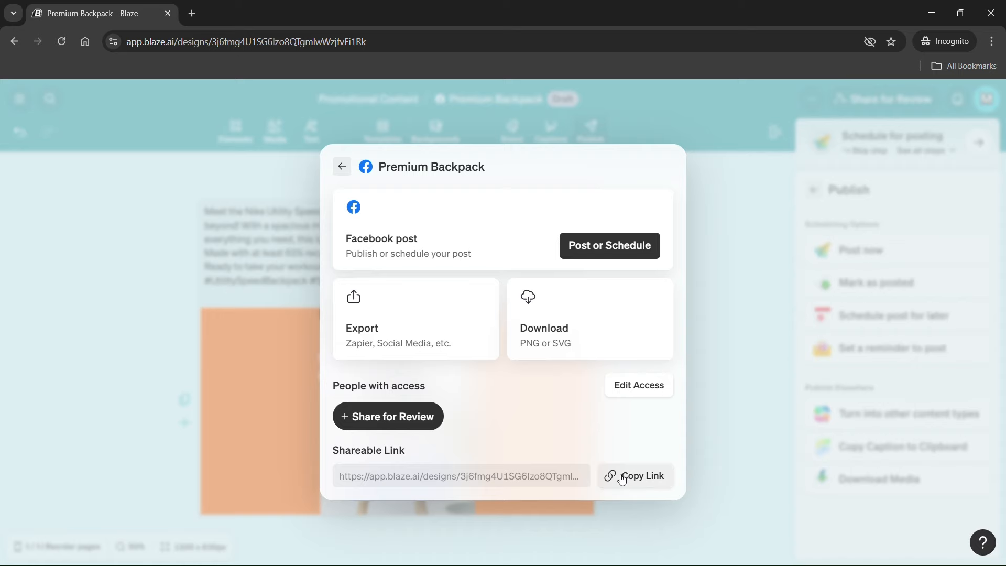
pyautogui.click(717, 344)
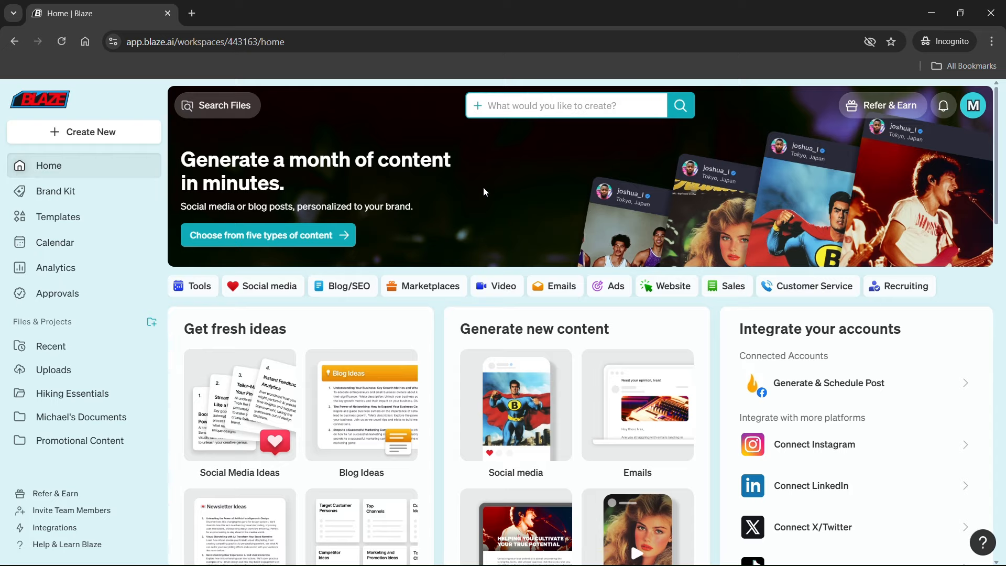
# - Look over the home page's recent work, content performance, month-of-content and content conversion sections
pyautogui.scroll(-10, 548, 260)
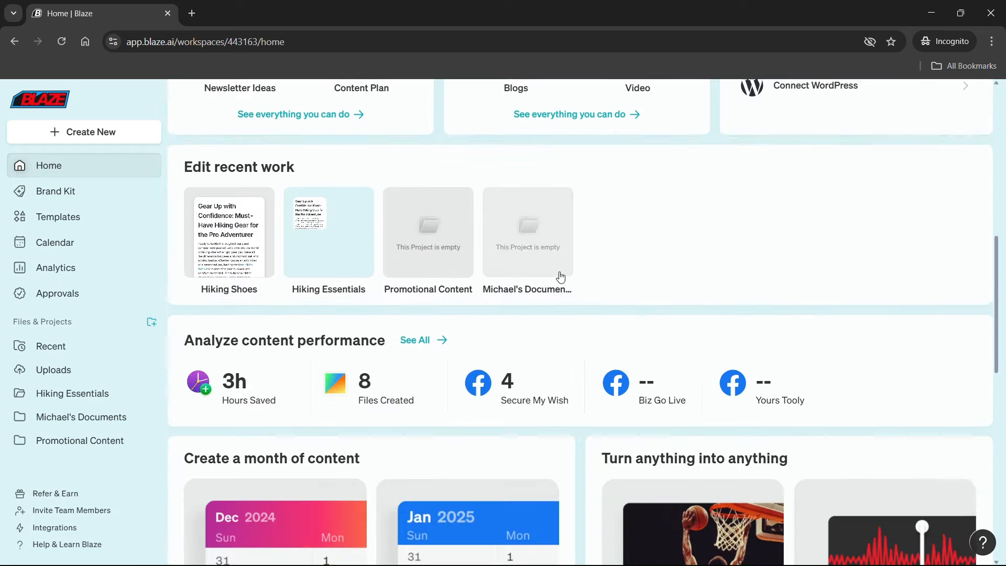
pyautogui.scroll(-4, 560, 276)
pyautogui.scroll(-1, 591, 288)
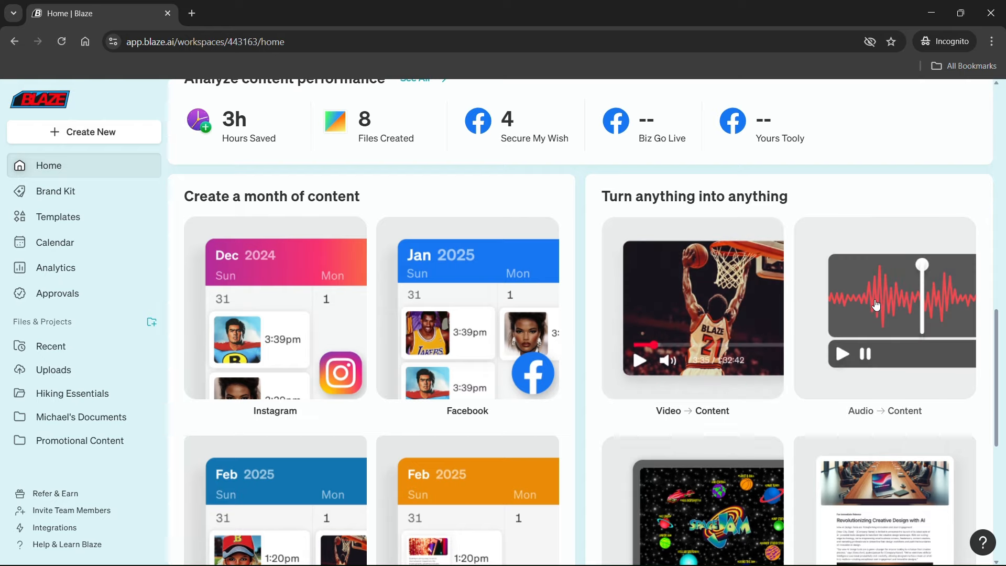
pyautogui.scroll(-4, 875, 303)
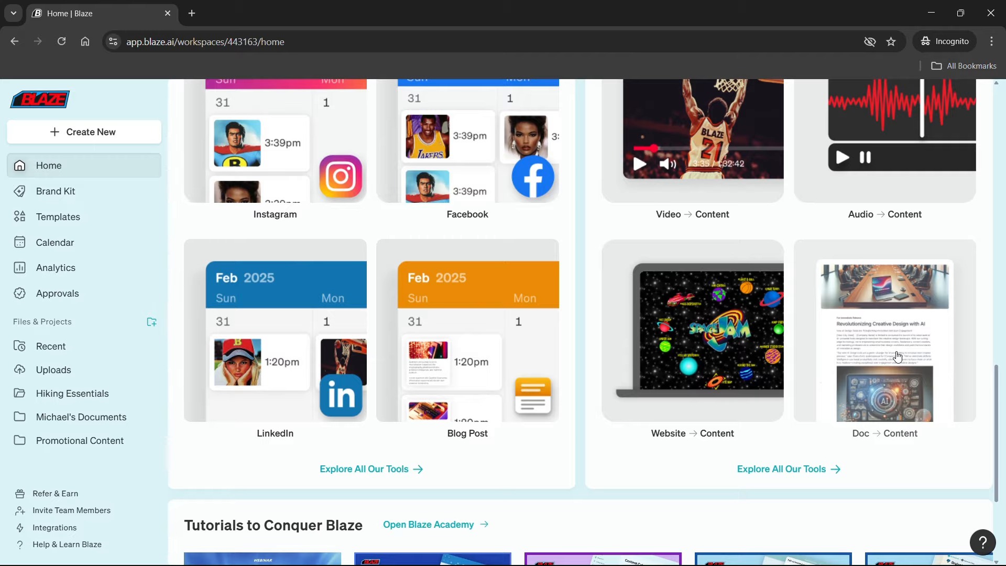
pyautogui.scroll(3, 899, 356)
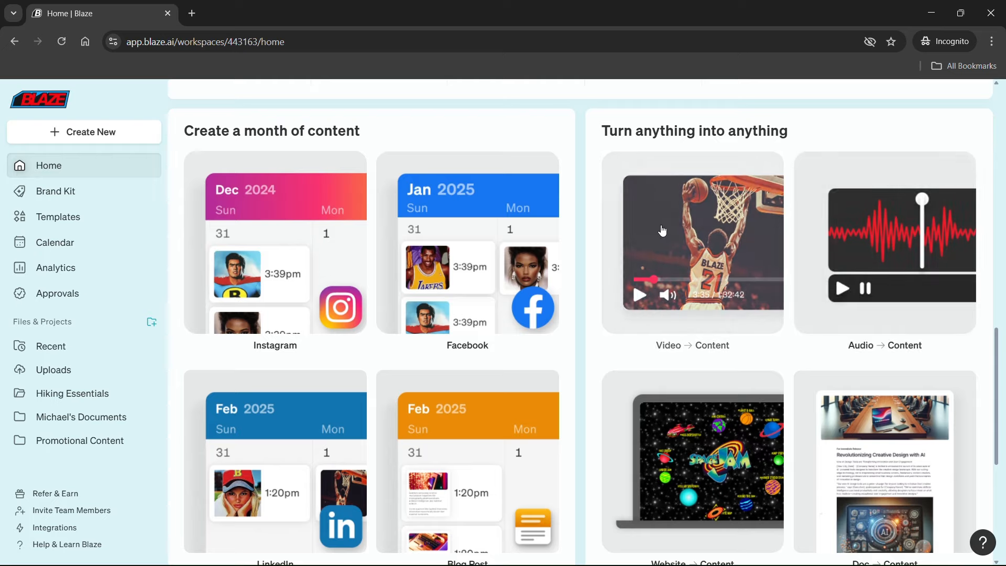
# - Examine the source forms for turning video, audio and website material into content, closing each one without adding a source
pyautogui.click(662, 229)
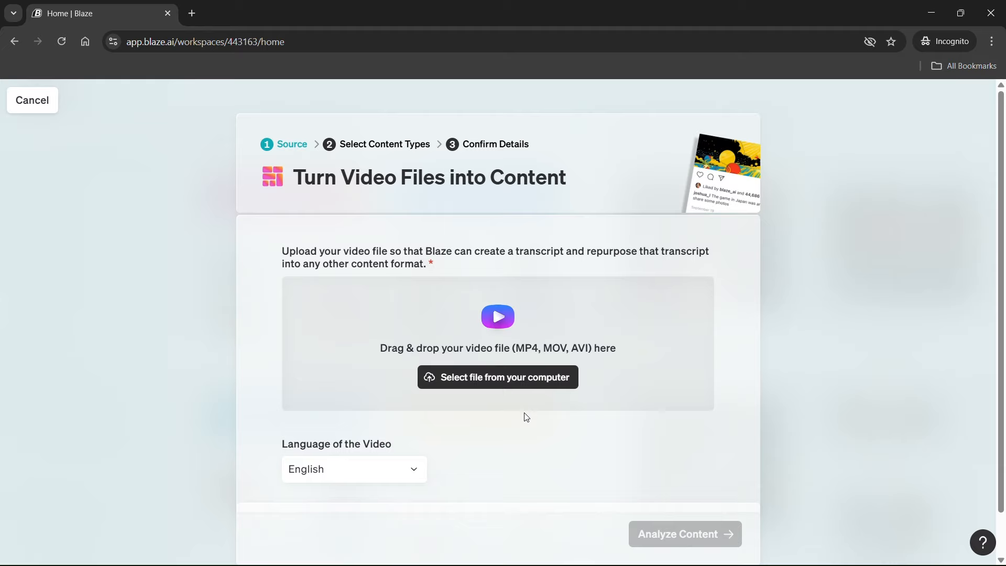
pyautogui.press('Escape')
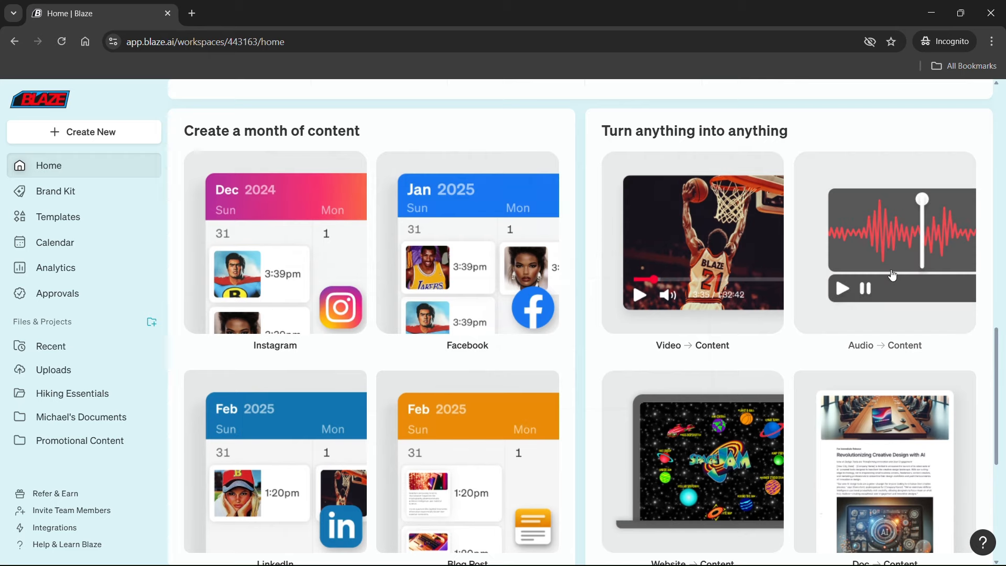
pyautogui.click(892, 274)
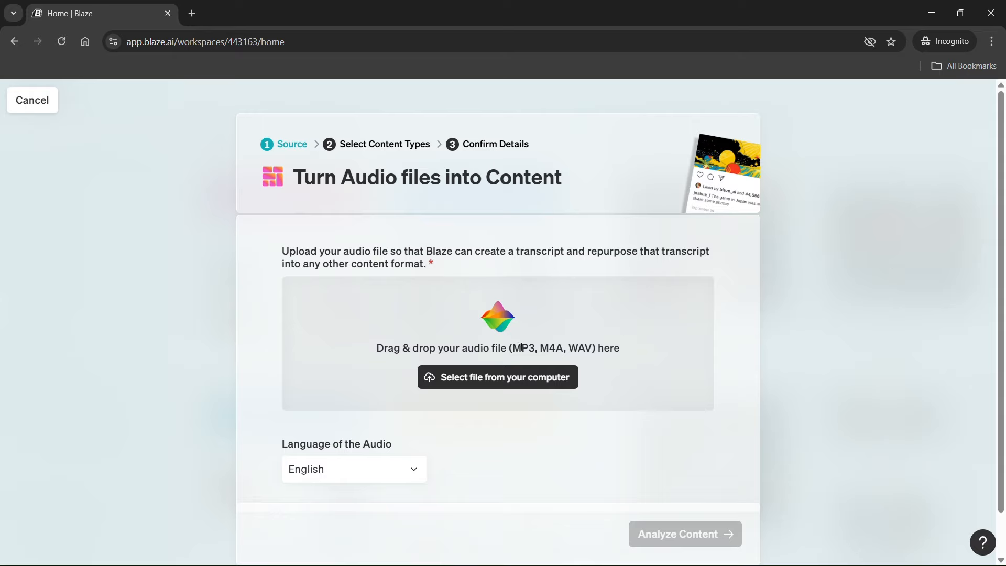
pyautogui.moveTo(512, 348); pyautogui.dragTo(591, 349)
pyautogui.press('Escape')
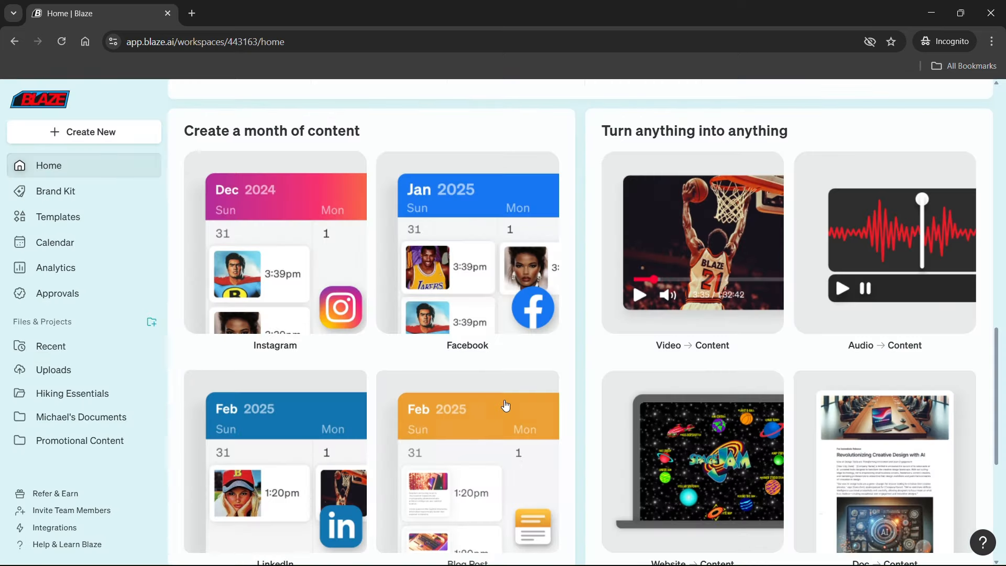
pyautogui.scroll(-3, 724, 451)
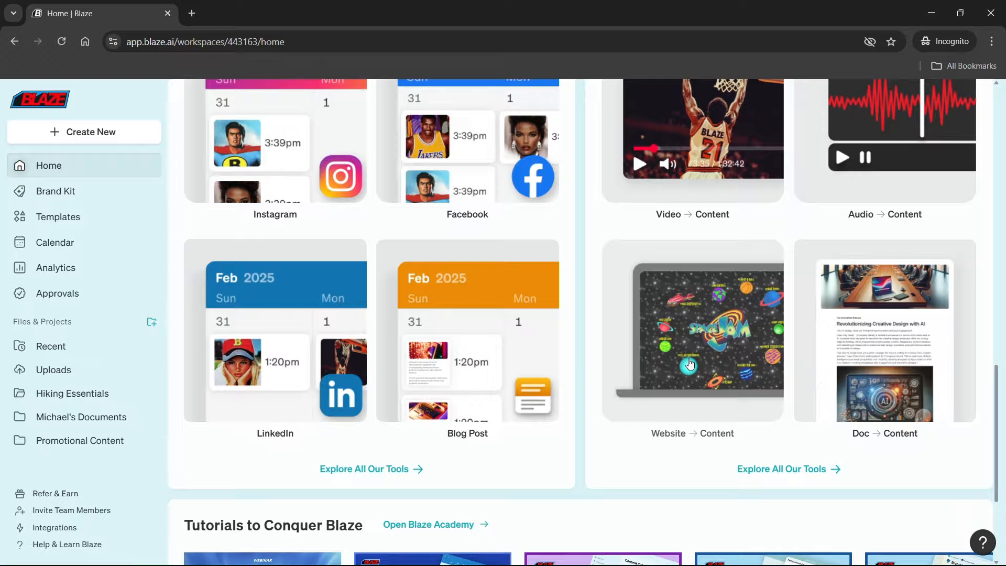
pyautogui.click(686, 361)
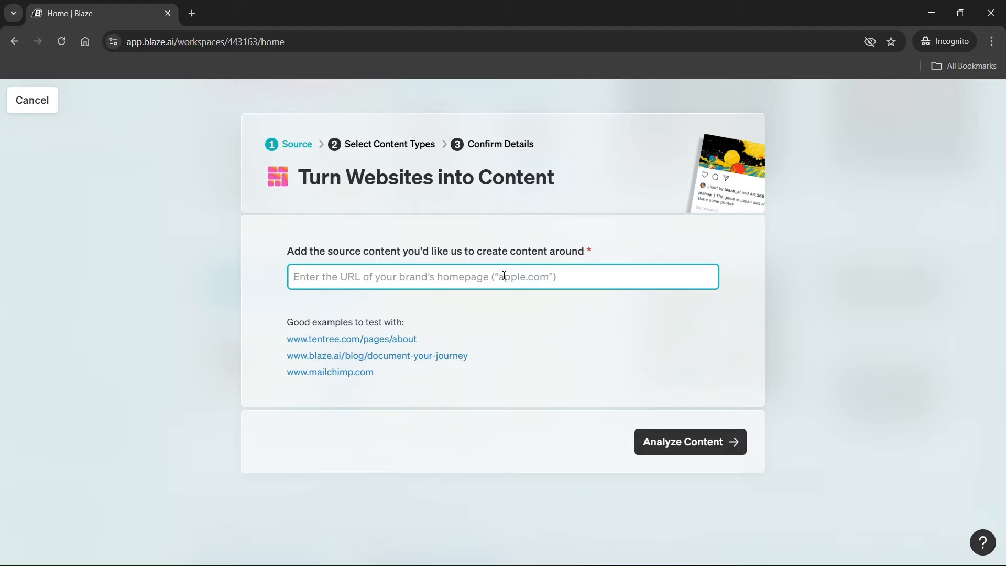
pyautogui.press('Escape')
pyautogui.click(900, 354)
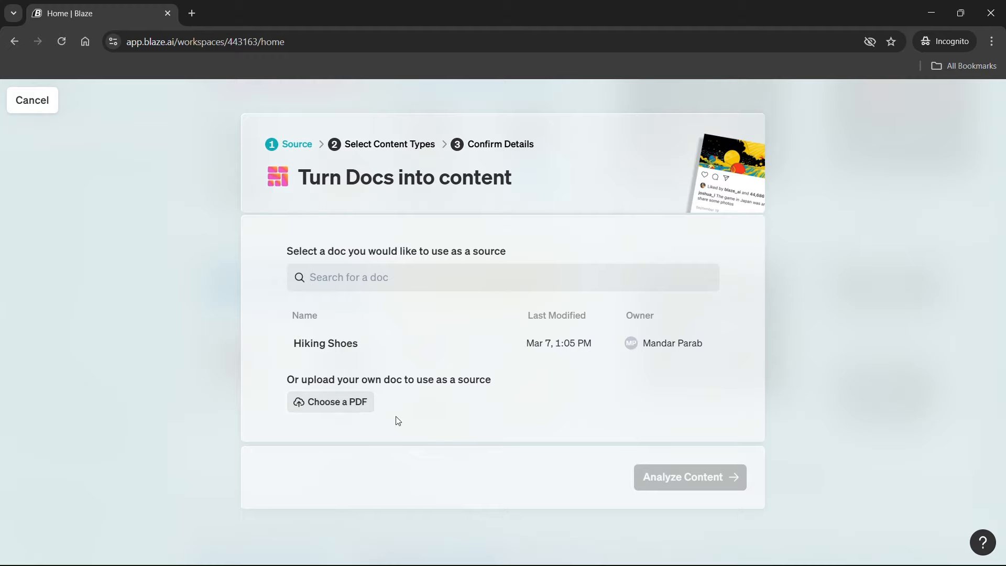
pyautogui.click(348, 346)
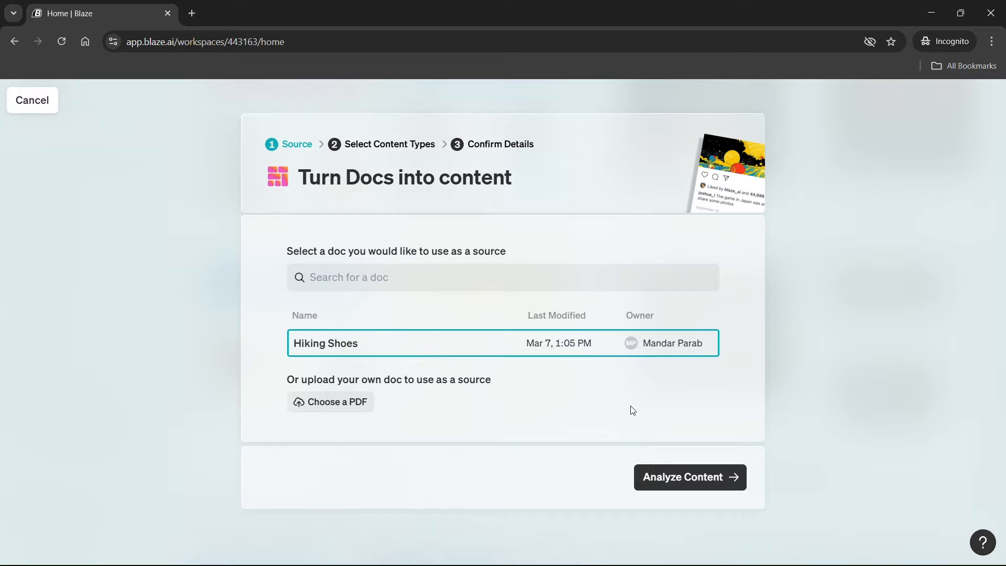
pyautogui.click(694, 485)
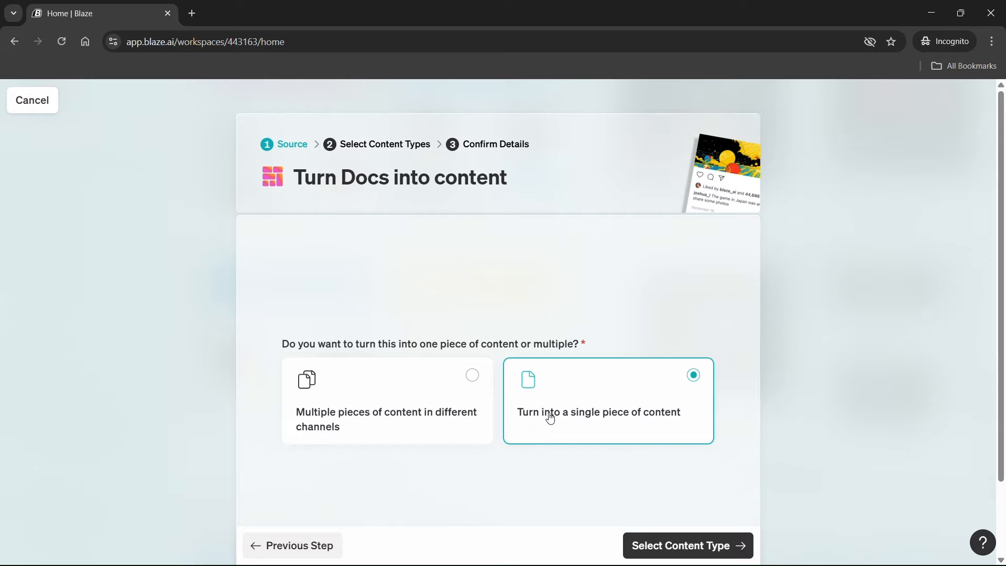
pyautogui.click(471, 376)
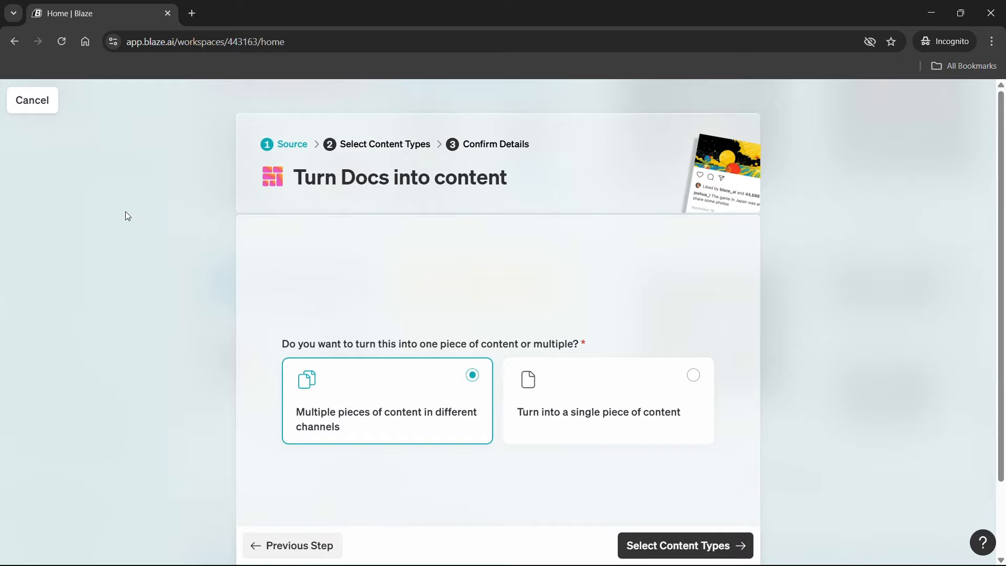
pyautogui.click(50, 95)
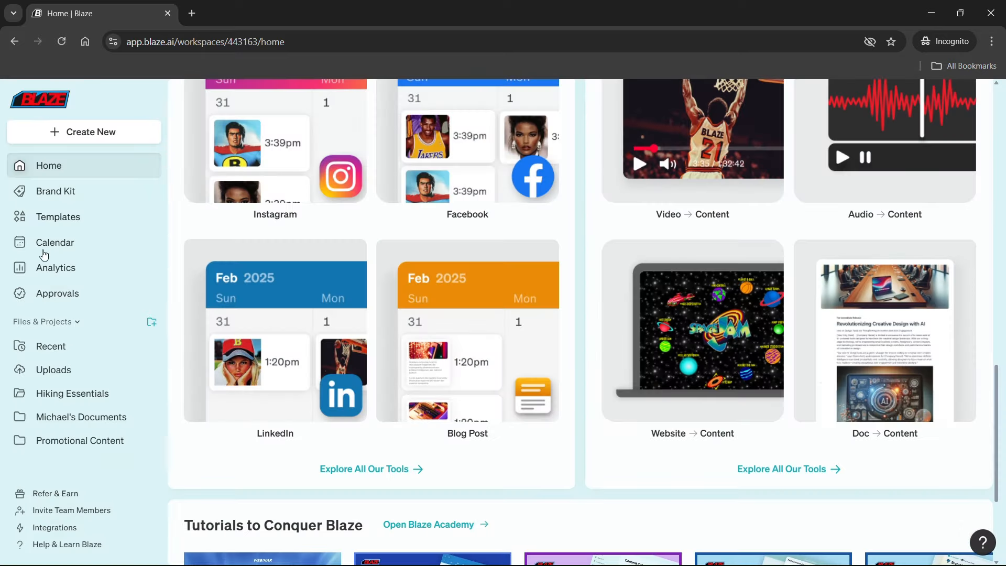
# - Open the recent Hiking Shoes doc and start turning it into multiple pieces of content in different channels
pyautogui.click(48, 347)
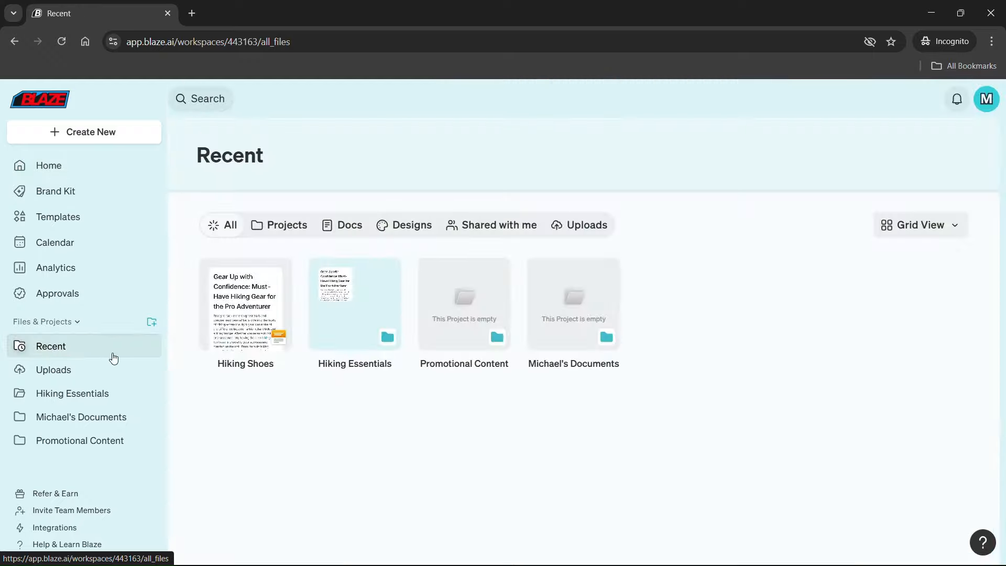
pyautogui.click(230, 313)
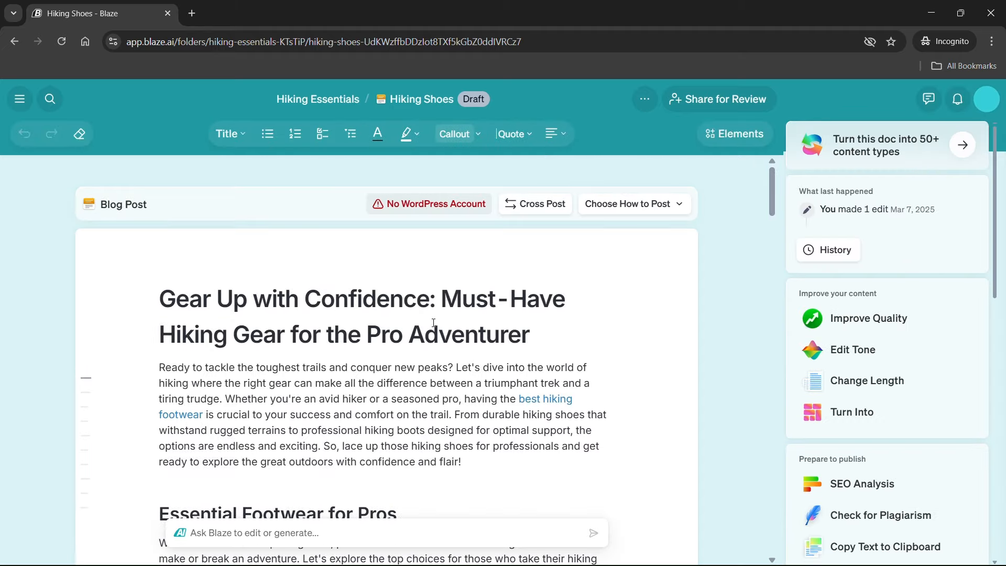
pyautogui.click(856, 417)
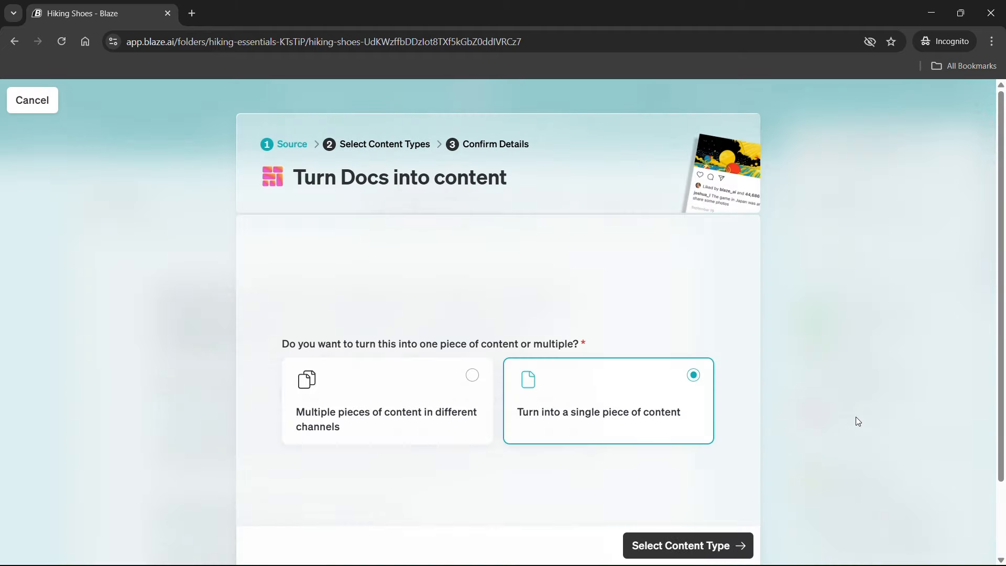
pyautogui.click(437, 398)
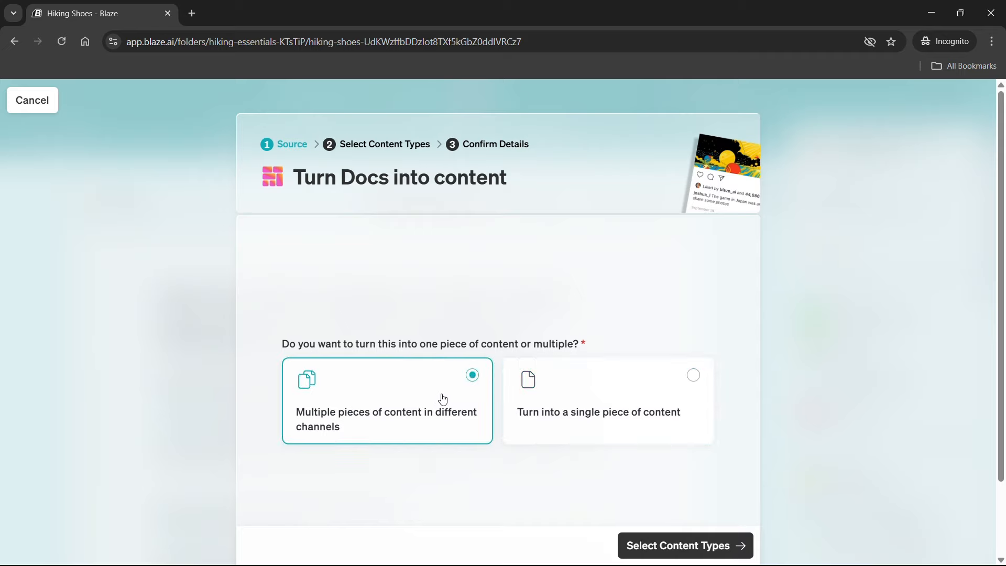
pyautogui.click(667, 550)
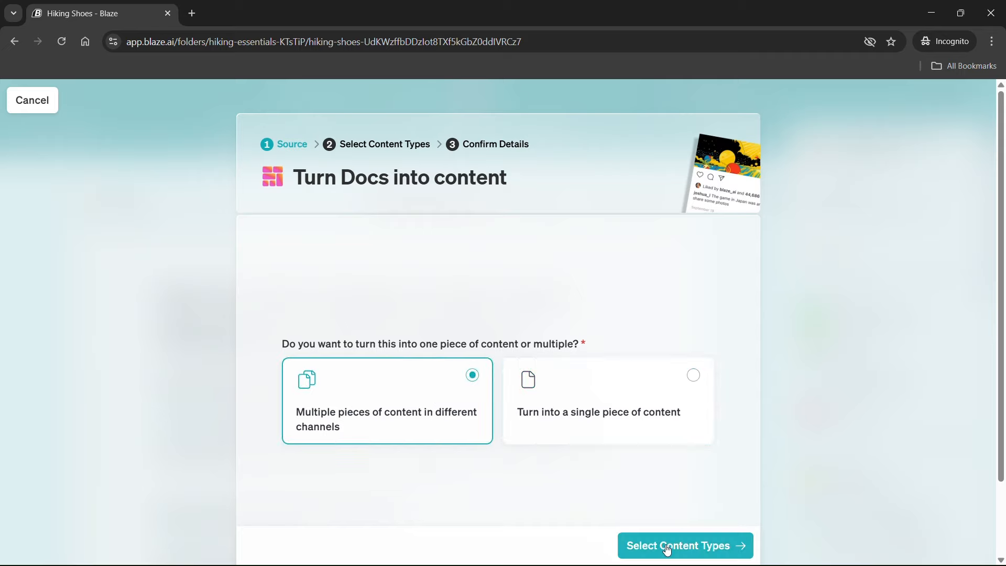
# - Look through the available content types and select LinkedIn Text Post for generation from the doc
pyautogui.click(370, 385)
pyautogui.scroll(-20, 370, 385)
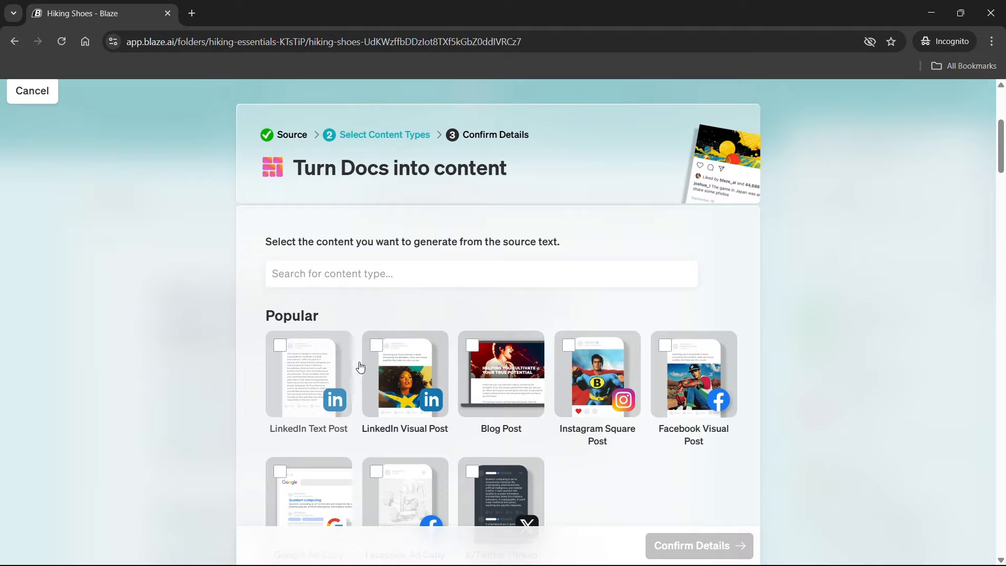
pyautogui.scroll(-20, 367, 398)
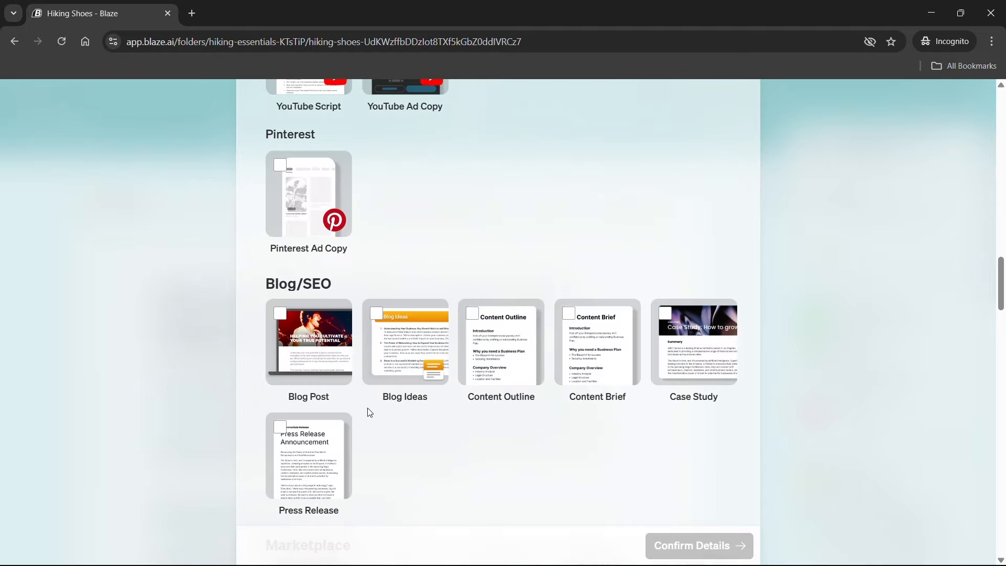
pyautogui.scroll(20, 370, 408)
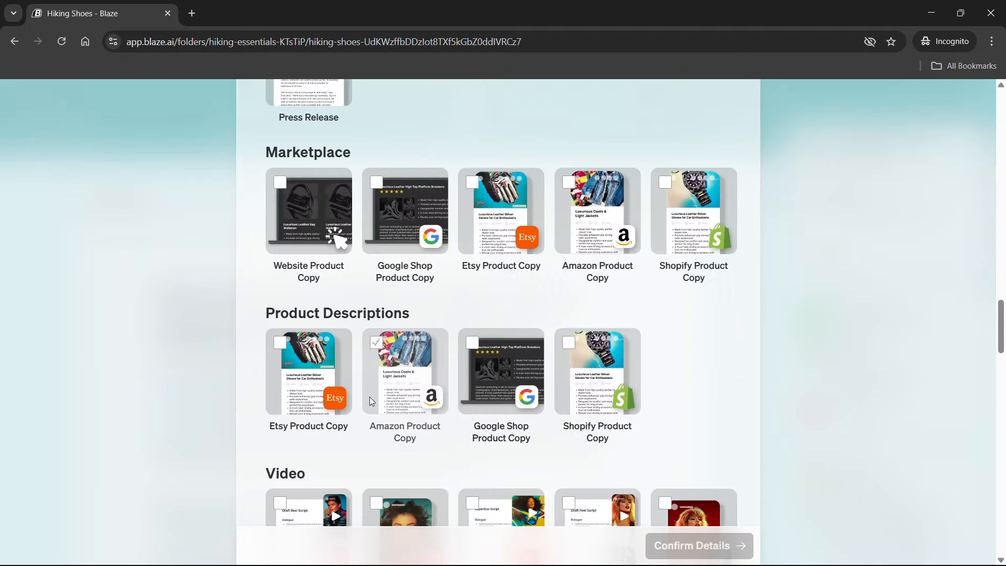
pyautogui.scroll(4, 371, 403)
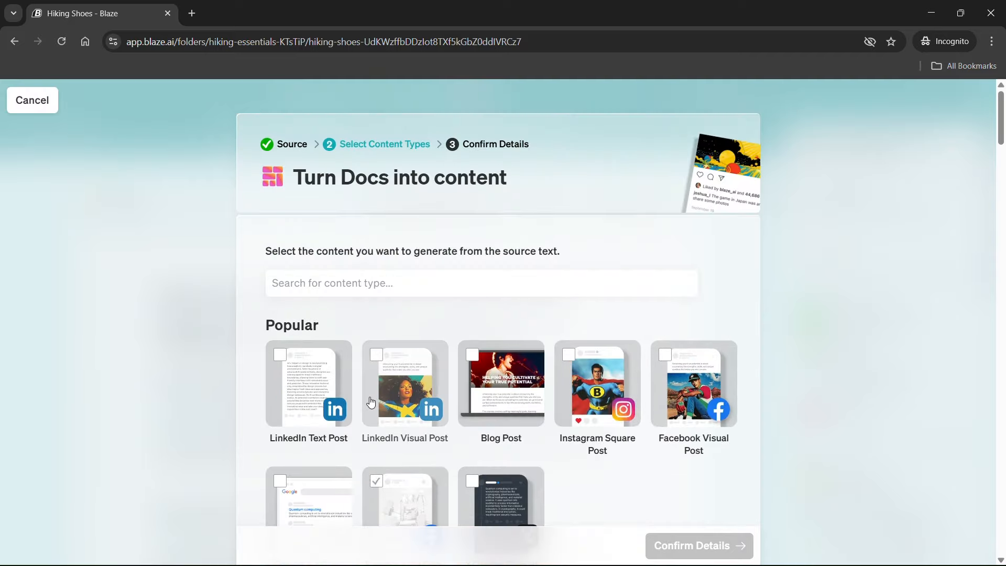
pyautogui.click(306, 427)
pyautogui.scroll(-3, 306, 419)
pyautogui.scroll(-3, 308, 414)
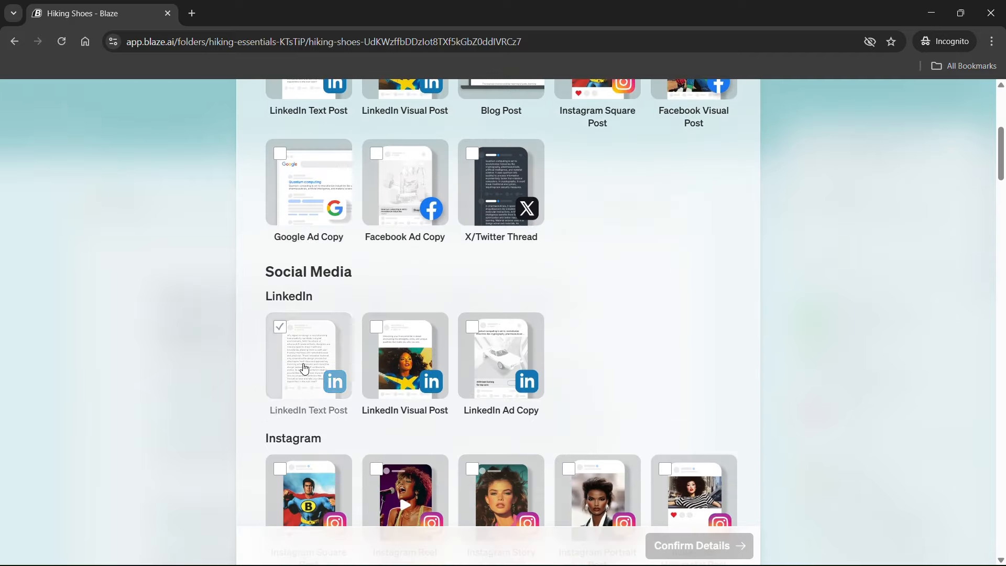
pyautogui.click(306, 369)
# - Add Instagram Square Post and Facebook Visual Post to the selected content types and proceed to confirming the details
pyautogui.scroll(-4, 305, 370)
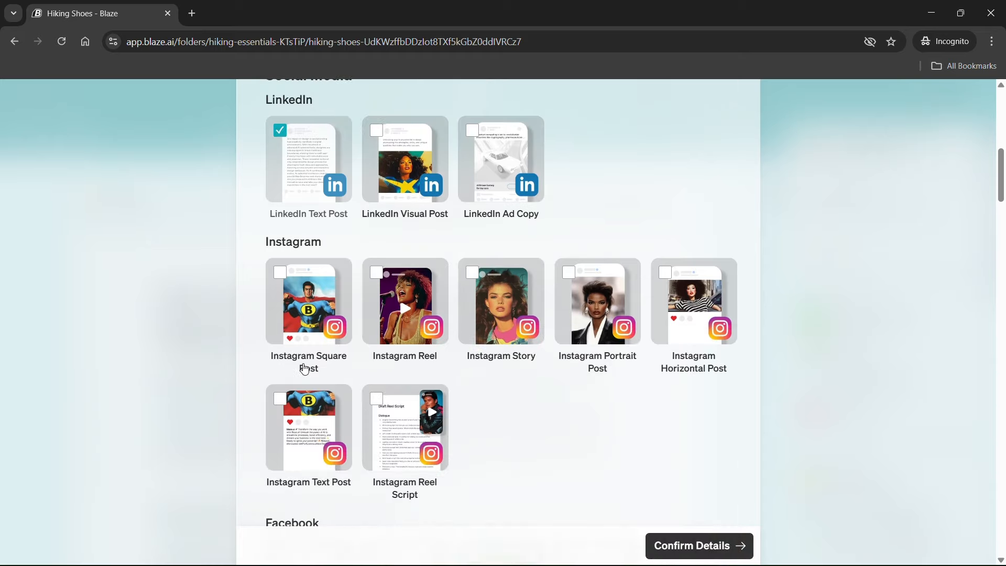
pyautogui.click(307, 318)
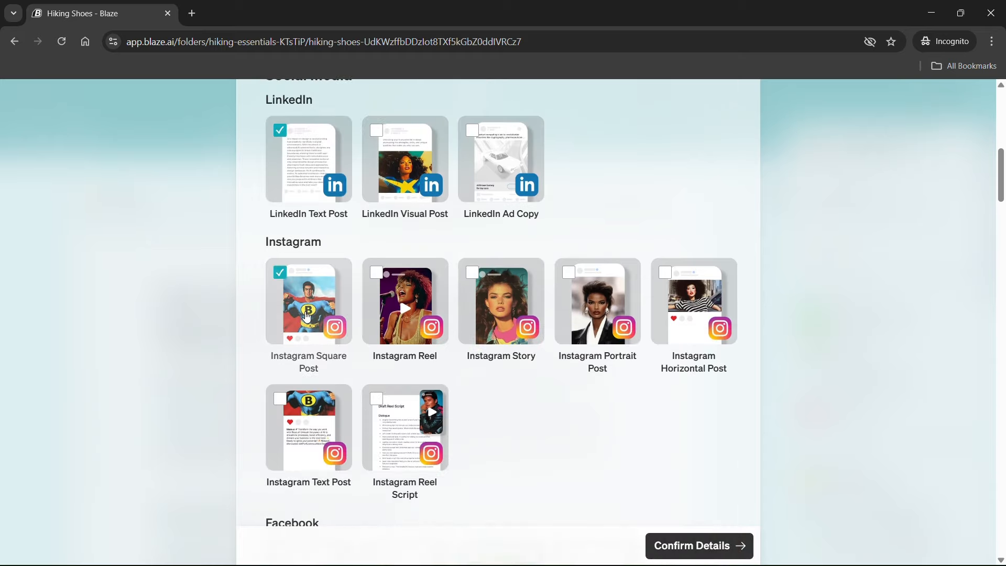
pyautogui.scroll(-3, 308, 318)
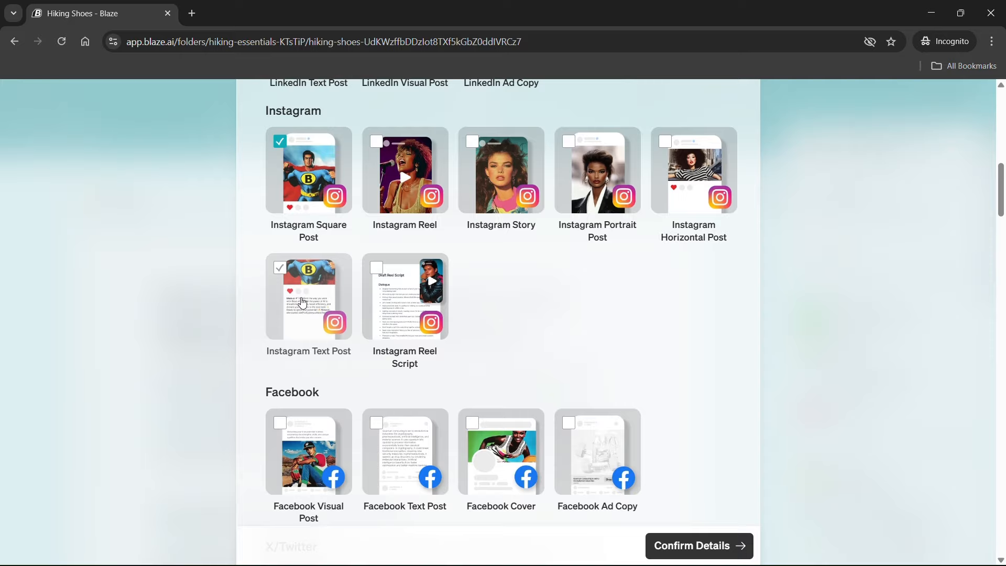
pyautogui.scroll(-3, 284, 401)
pyautogui.click(317, 338)
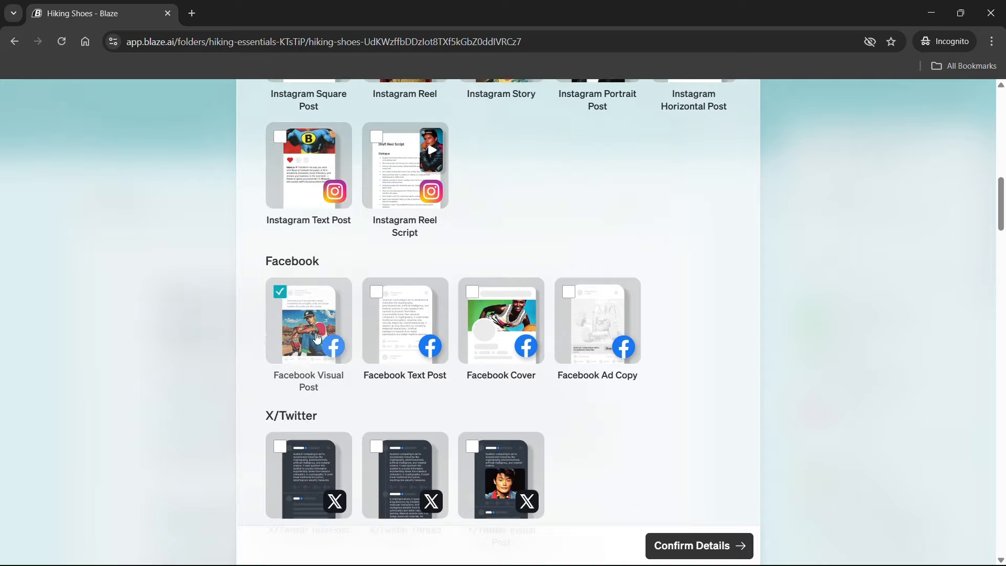
pyautogui.click(697, 546)
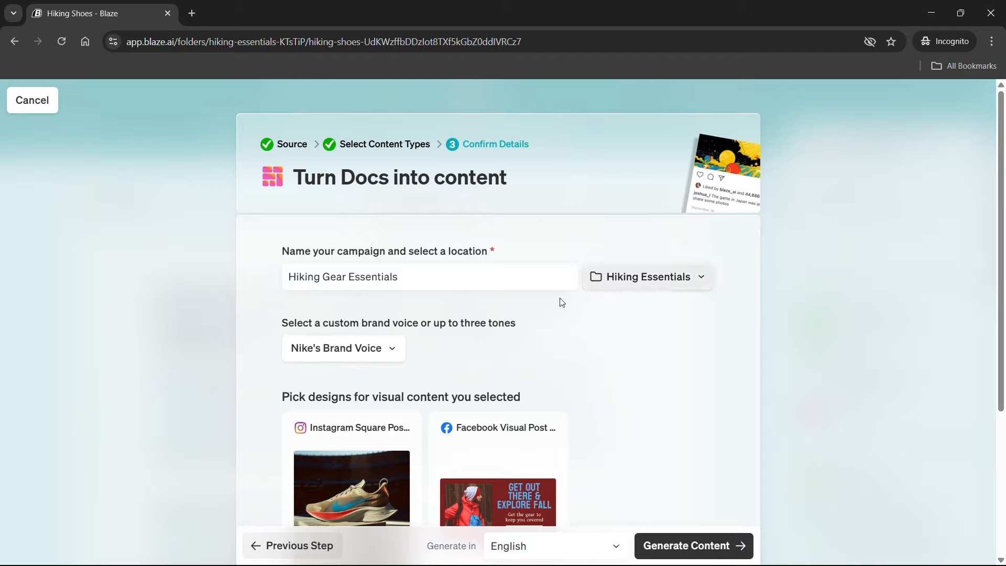
# - Check the brand voice and tone options for the campaign, keeping Nike's Brand Voice, and review the designs for the visual content
pyautogui.click(393, 349)
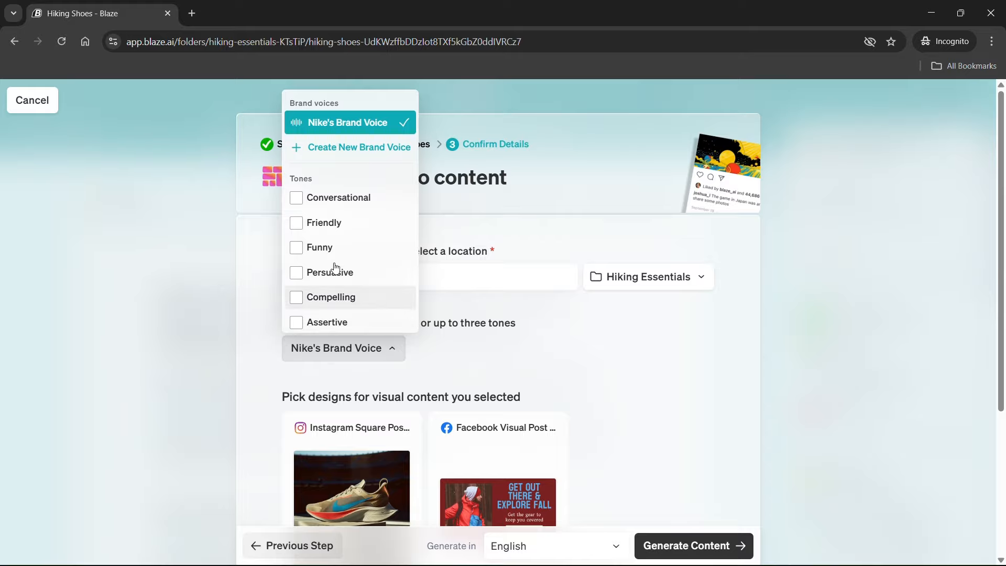
pyautogui.click(481, 361)
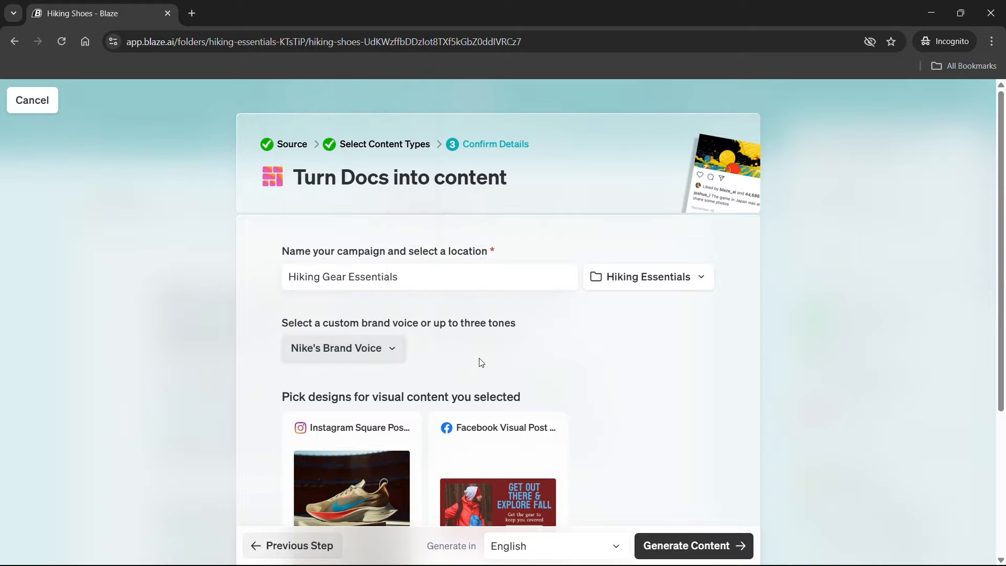
pyautogui.scroll(-2, 482, 363)
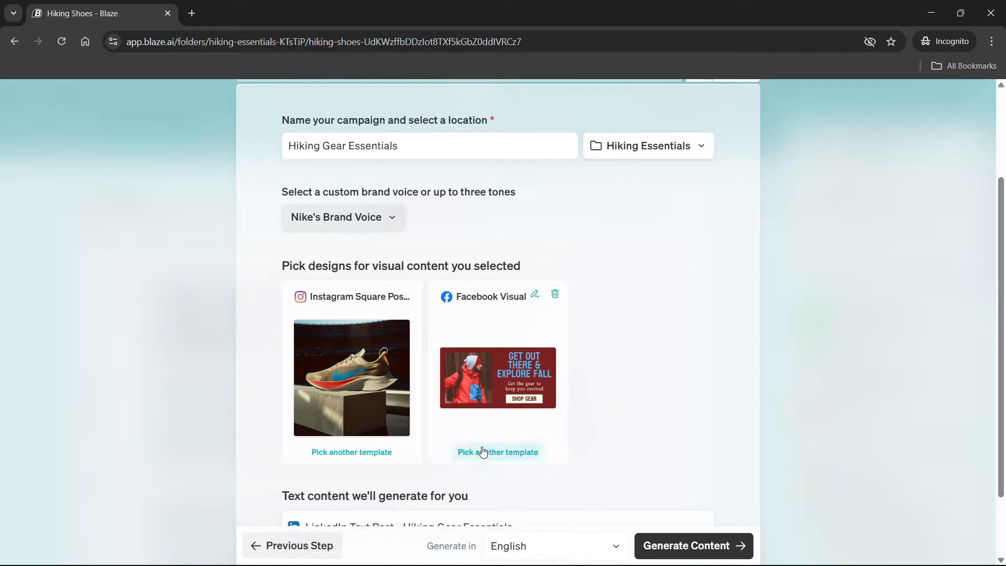
# - Browse the alternative templates for the Instagram Square Post and return to the campaign details without changing the shoe design
pyautogui.click(364, 452)
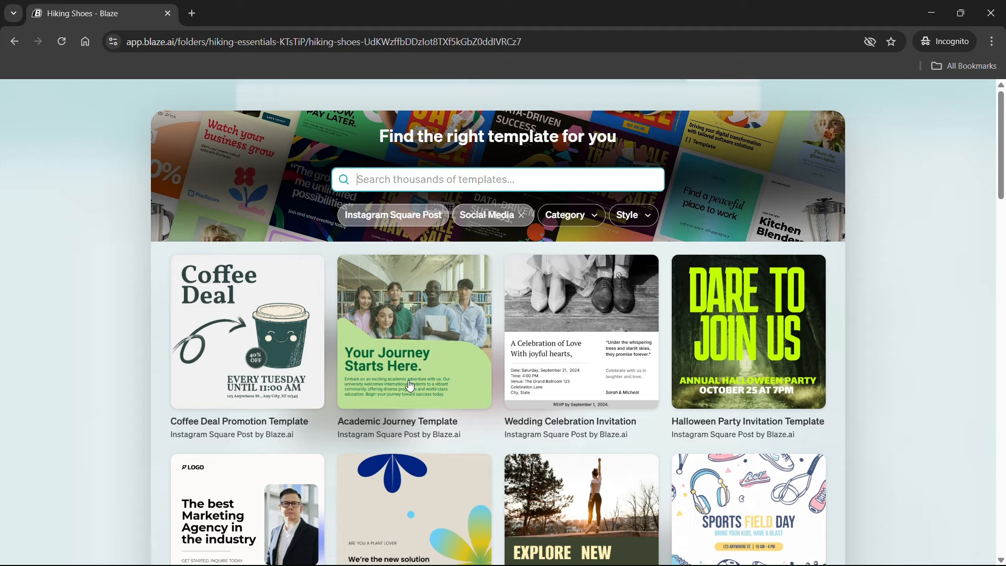
pyautogui.scroll(-5, 437, 373)
pyautogui.scroll(-5, 438, 373)
pyautogui.scroll(5, 438, 374)
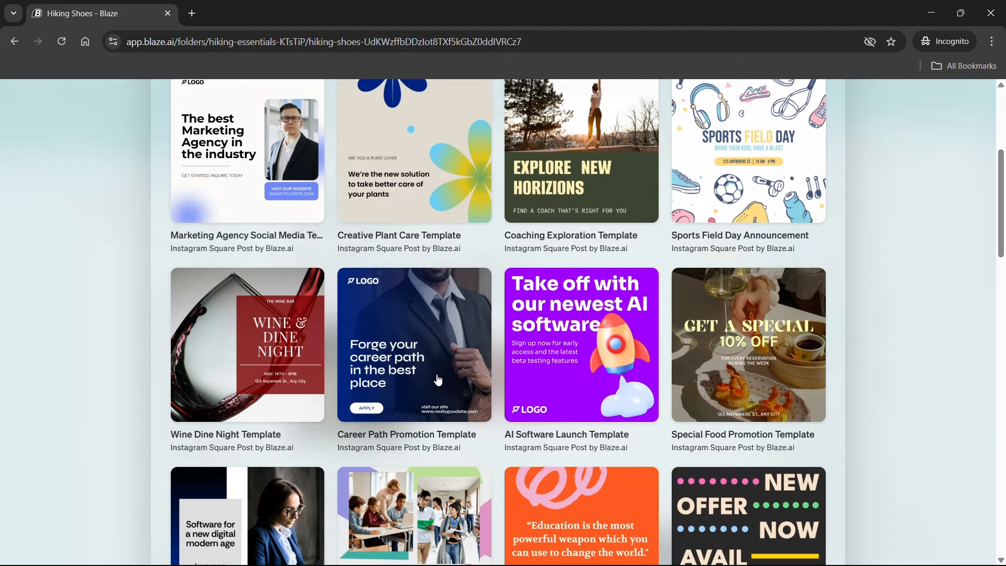
pyautogui.scroll(-3, 437, 380)
pyautogui.scroll(-14, 437, 384)
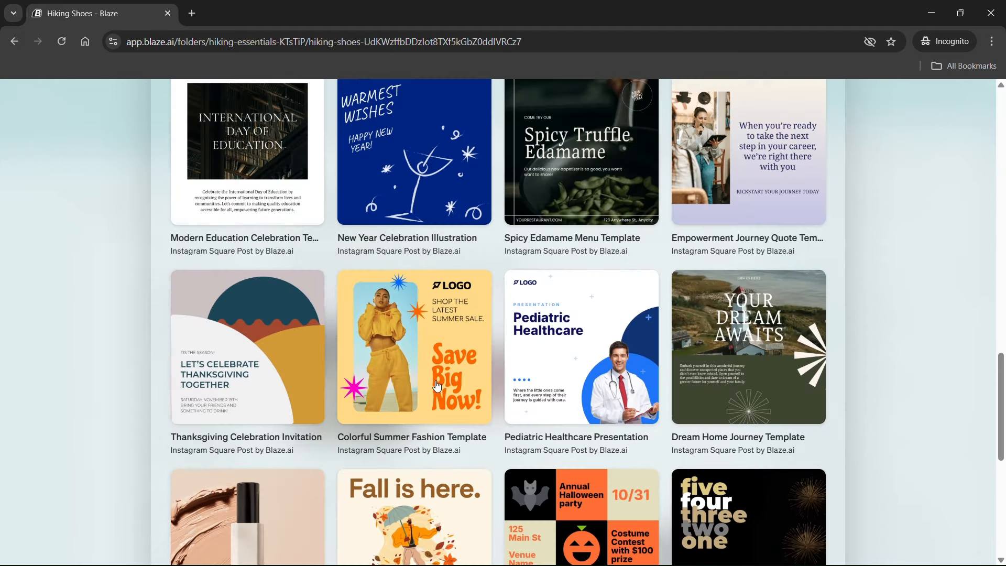
pyautogui.scroll(17, 436, 386)
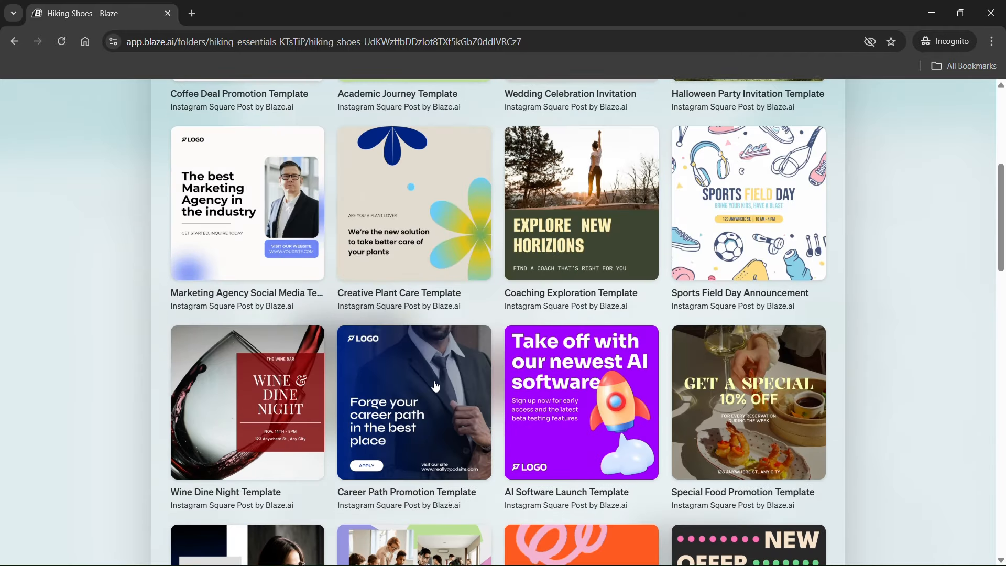
pyautogui.scroll(2, 436, 386)
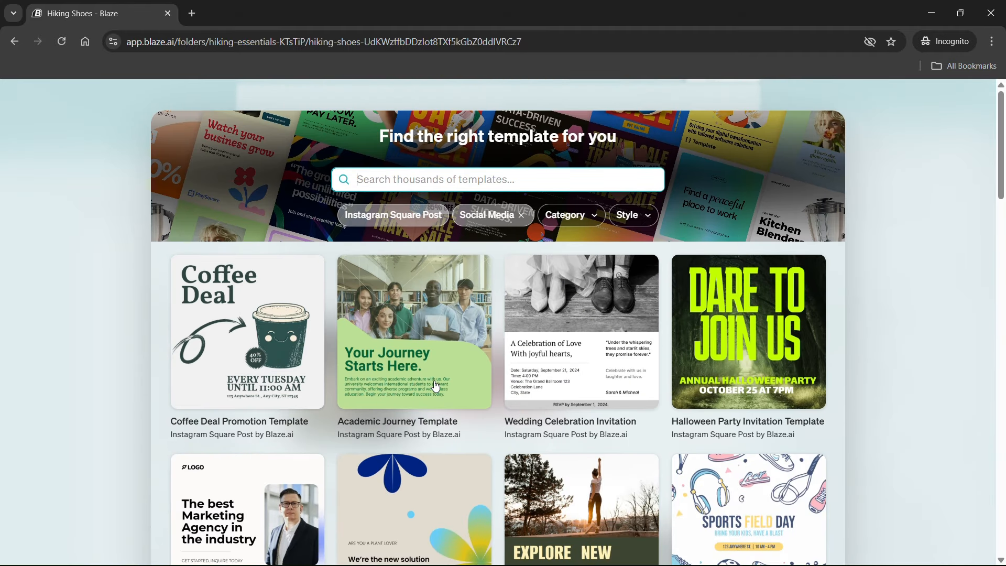
pyautogui.click(307, 349)
# - Generate the Hiking Gear Essentials content in English and dismiss the offer to plan a month of content
pyautogui.scroll(-1, 357, 407)
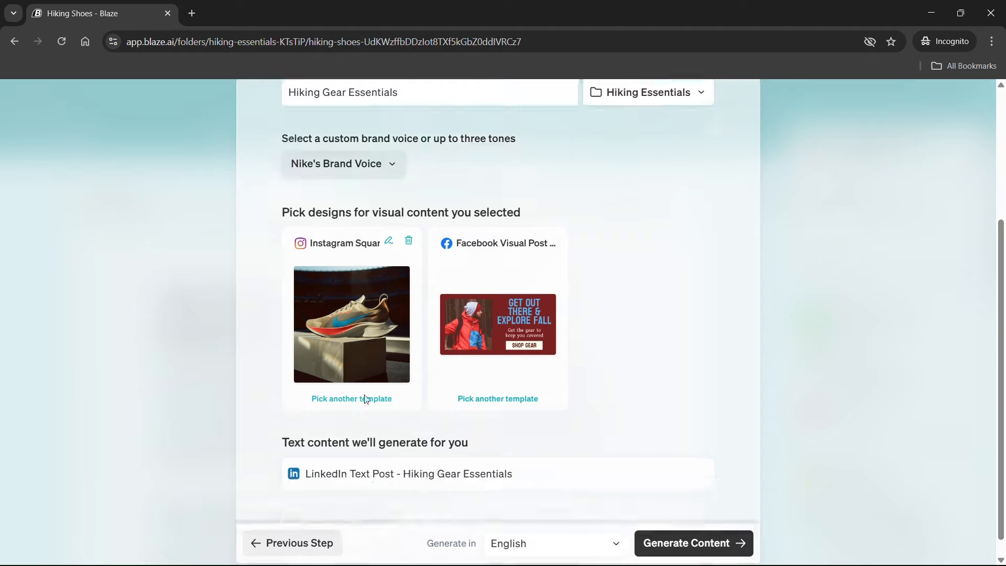
pyautogui.scroll(-1, 369, 357)
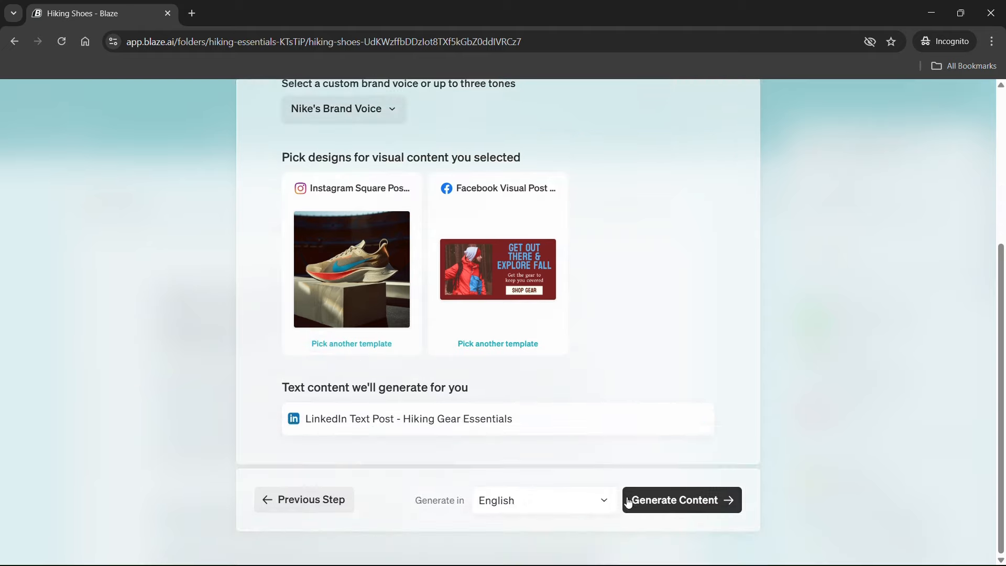
pyautogui.click(667, 501)
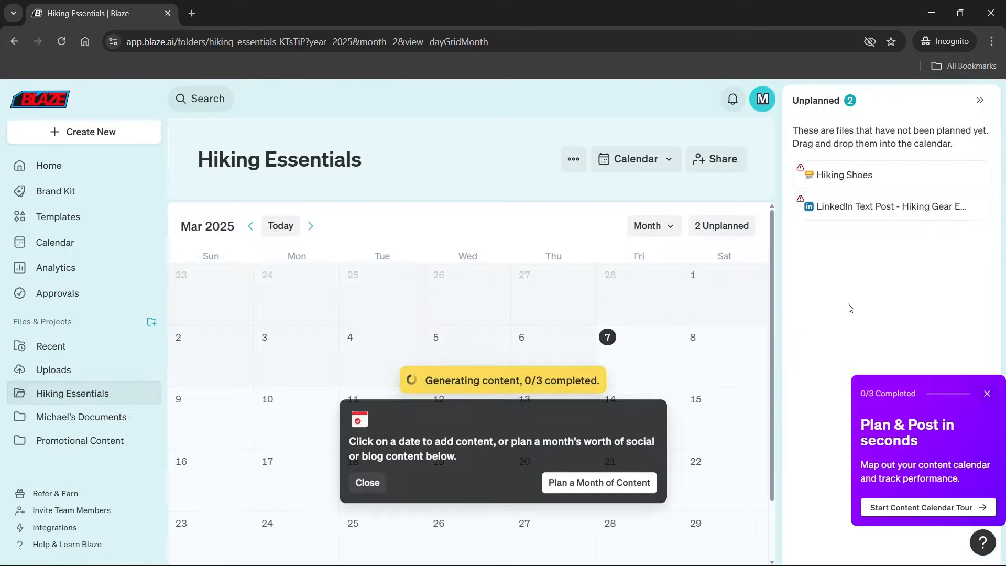
pyautogui.click(379, 494)
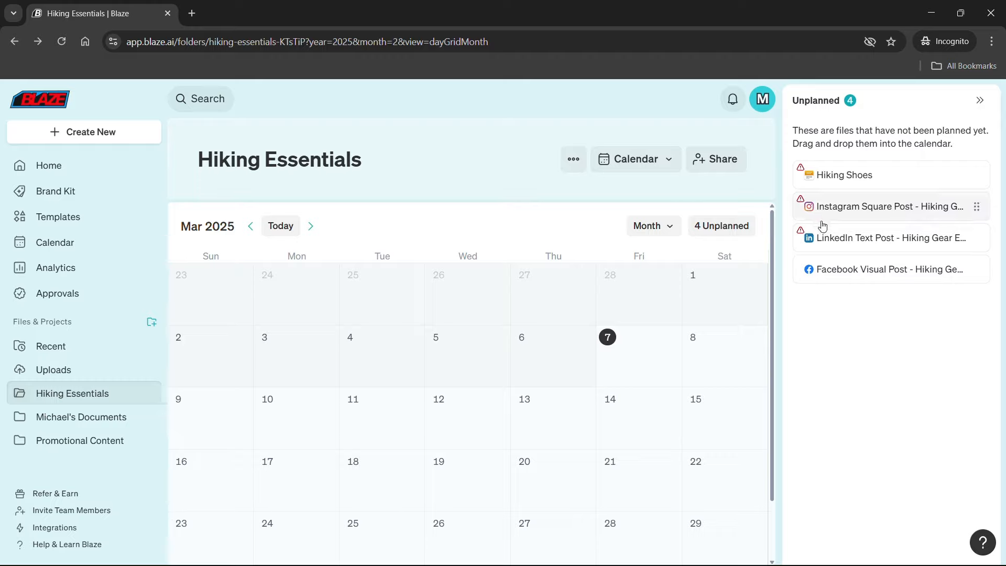
# - Place the unplanned Facebook Visual Post on March 17 in the calendar and keep it as a draft
pyautogui.moveTo(803, 172)
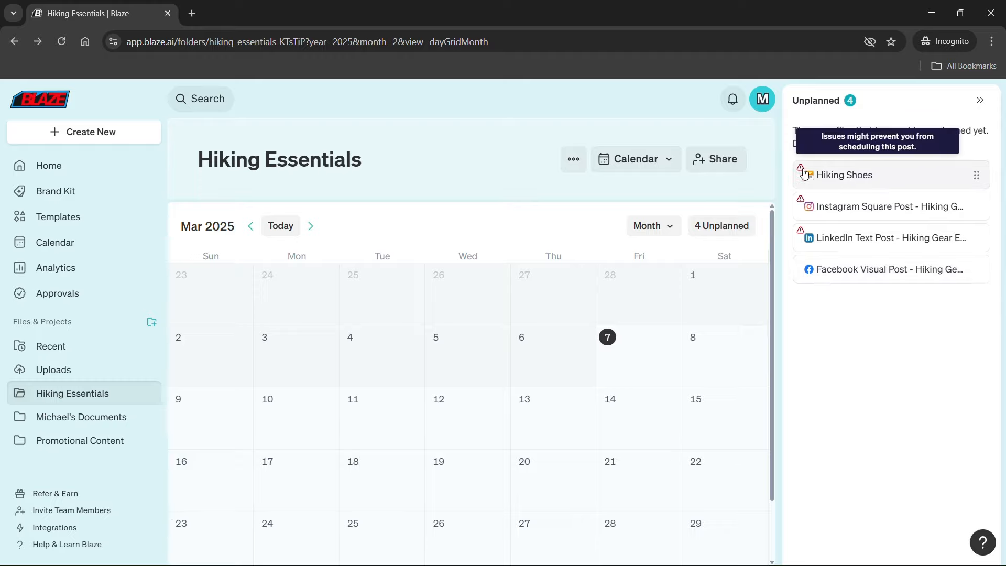
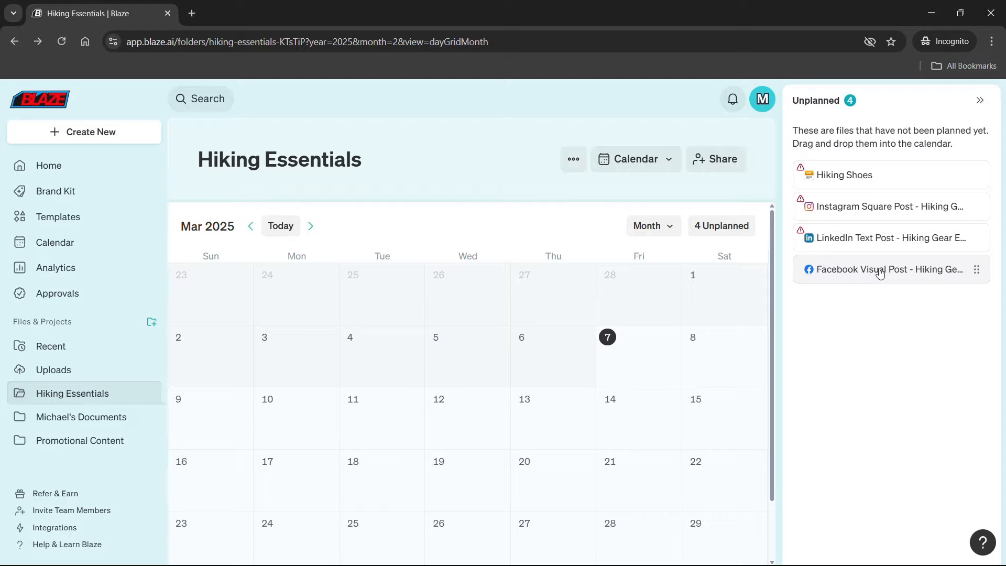
pyautogui.moveTo(875, 274); pyautogui.dragTo(282, 470)
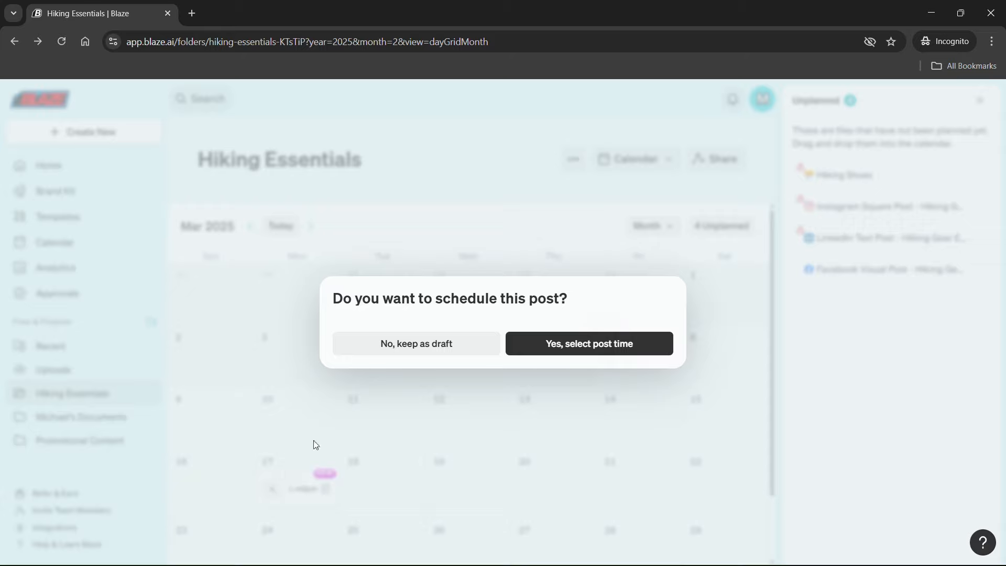
pyautogui.click(413, 346)
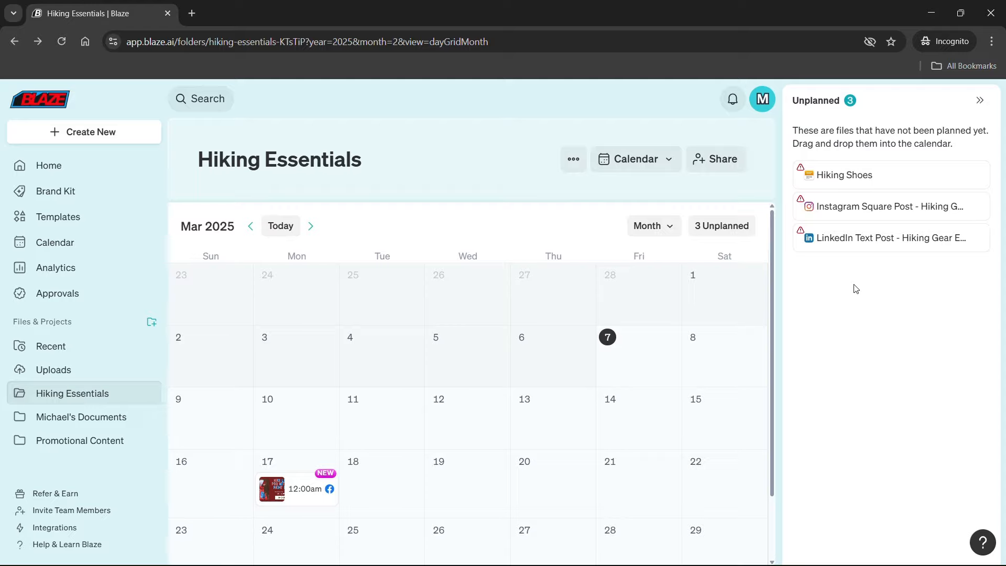
# - Review the generated LinkedIn Text Post, Facebook Visual Post and Instagram Square Post, returning to the Hiking Essentials calendar after each one
pyautogui.click(846, 248)
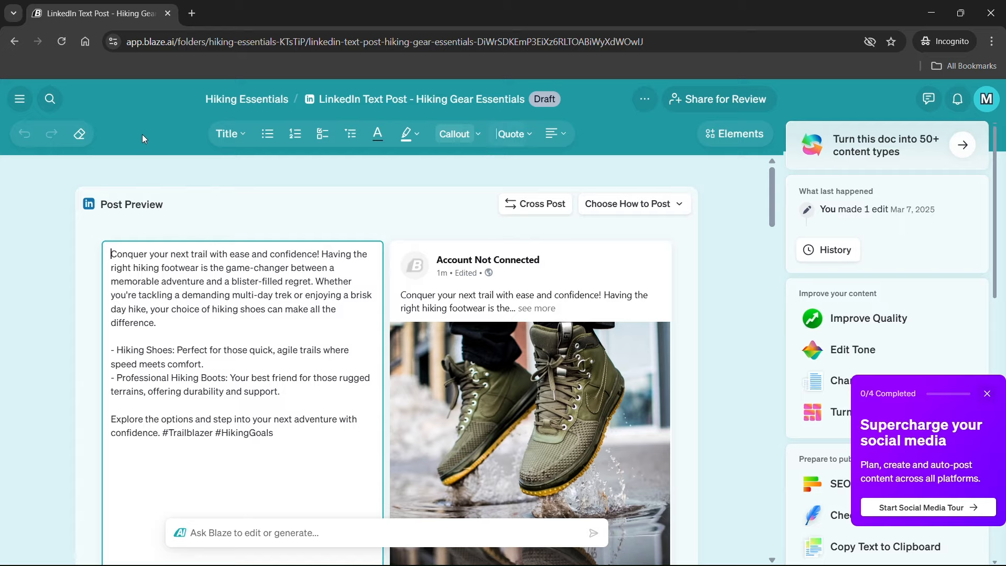
pyautogui.click(14, 41)
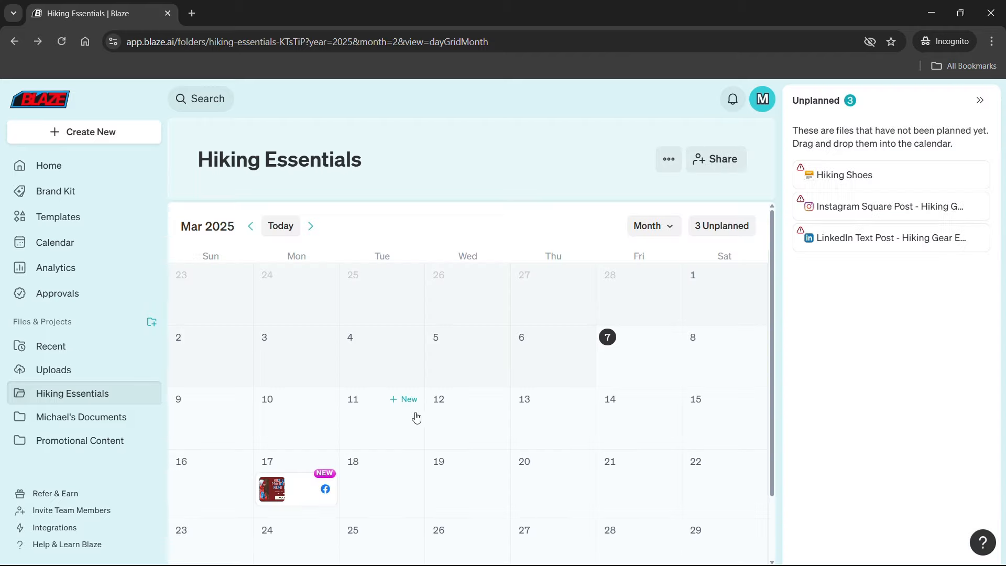
pyautogui.click(307, 480)
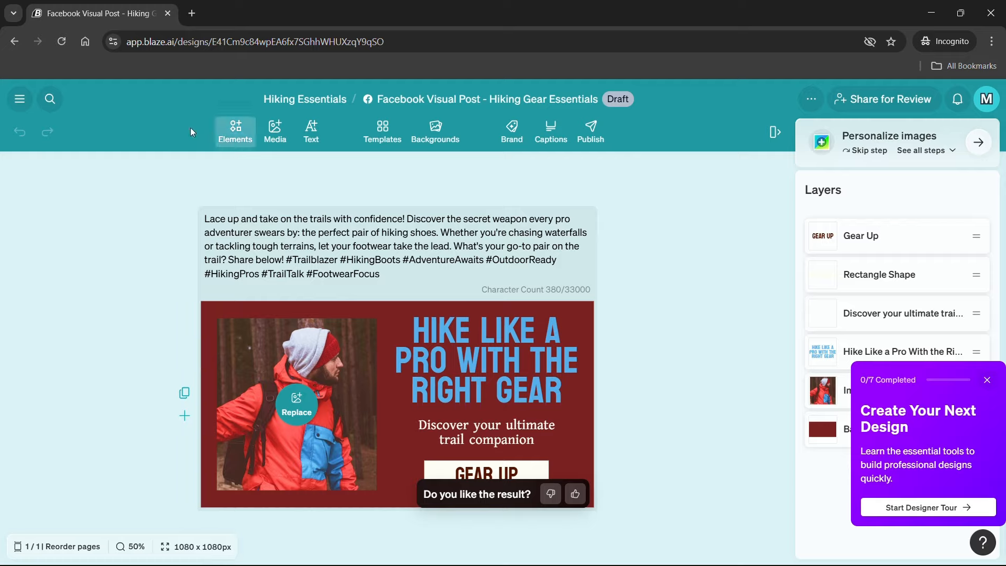
pyautogui.click(14, 42)
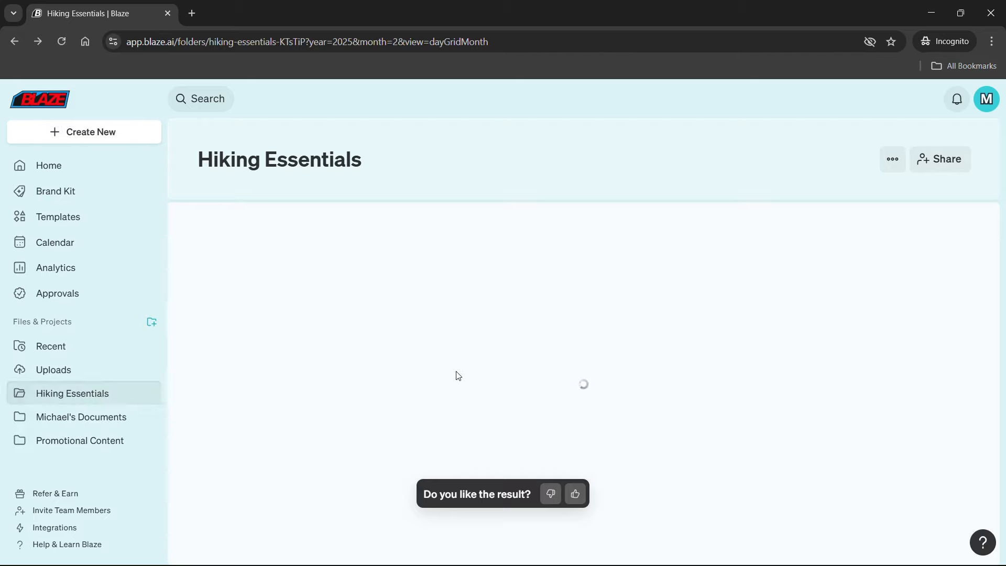
pyautogui.click(824, 207)
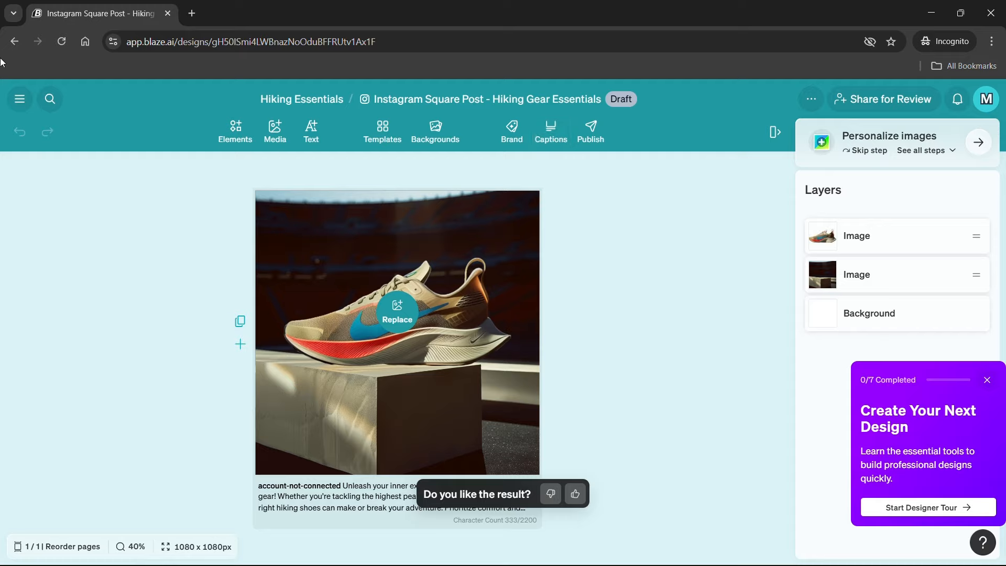
pyautogui.click(14, 42)
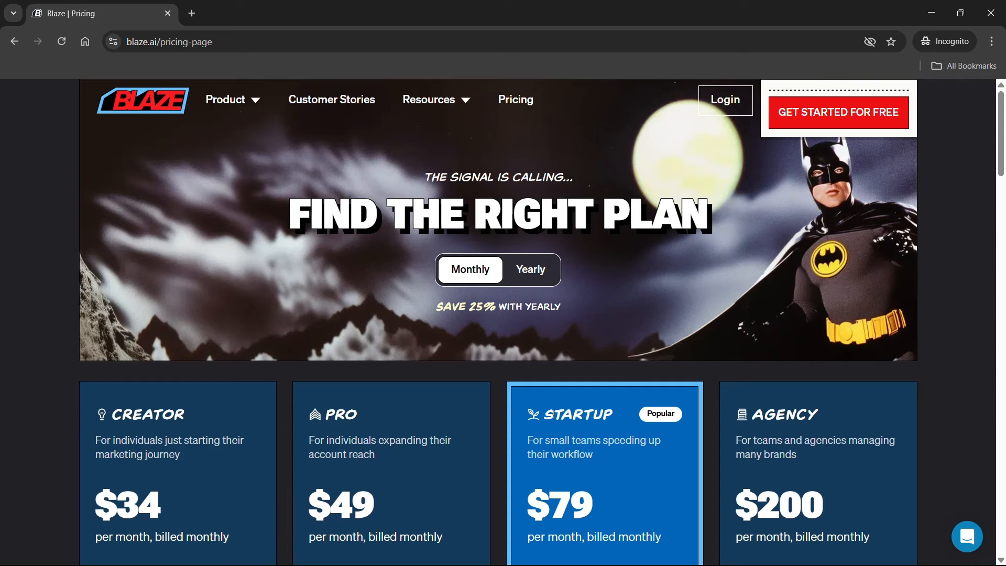
# - Look through the monthly plans on Blaze's pricing page, from Creator to Enterprise
pyautogui.scroll(-15, 710, 444)
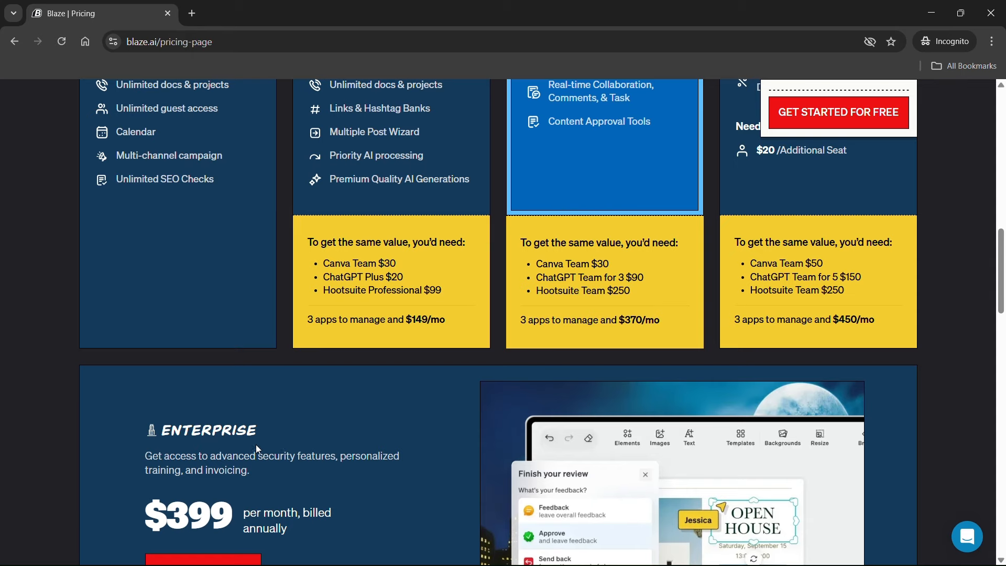
pyautogui.scroll(15, 177, 430)
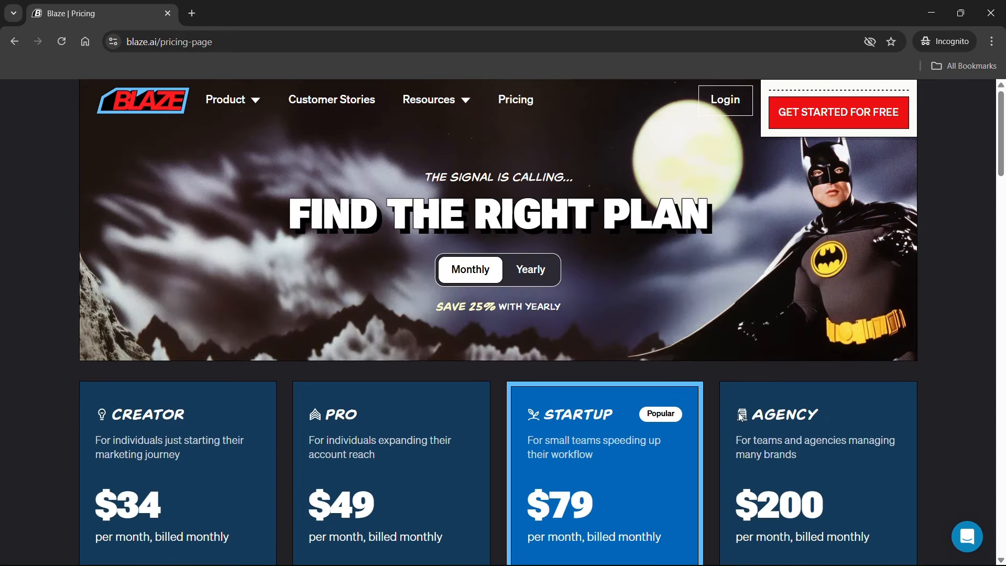
pyautogui.scroll(-15, 785, 412)
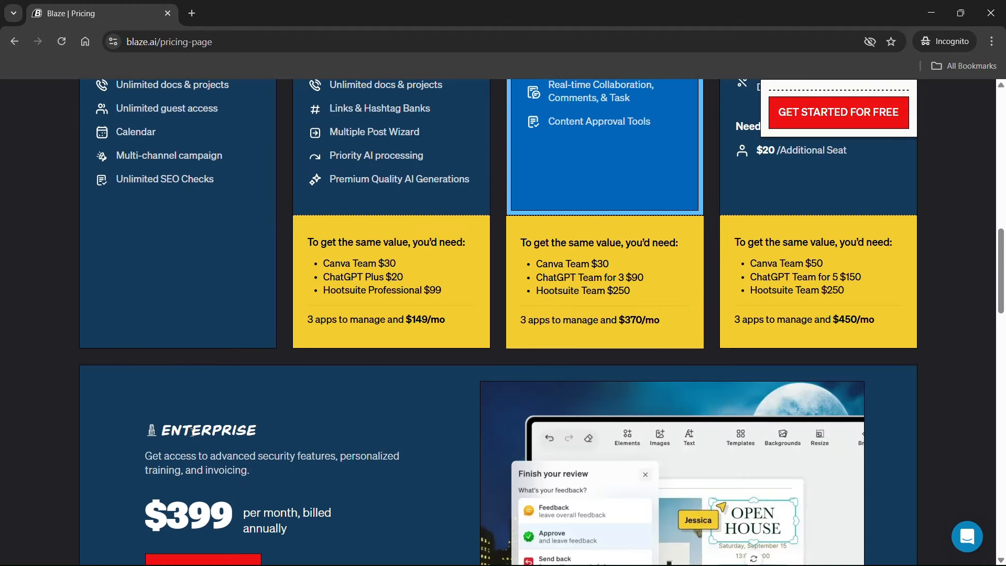
pyautogui.scroll(15, 191, 430)
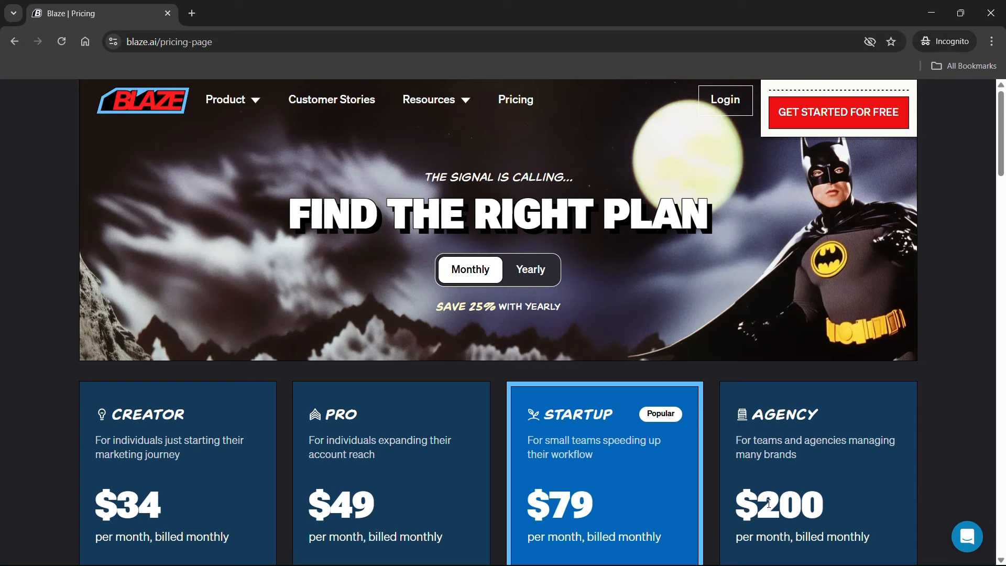
# - Switch the pricing to yearly billing and compare the prices of the Creator, Pro, Startup and Agency plans
pyautogui.click(530, 268)
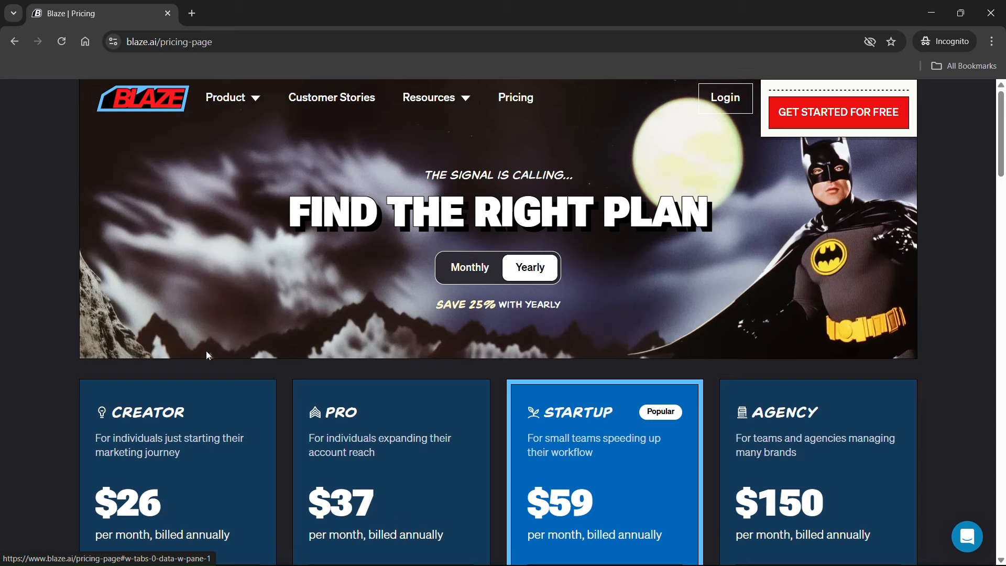
pyautogui.scroll(-1, 206, 351)
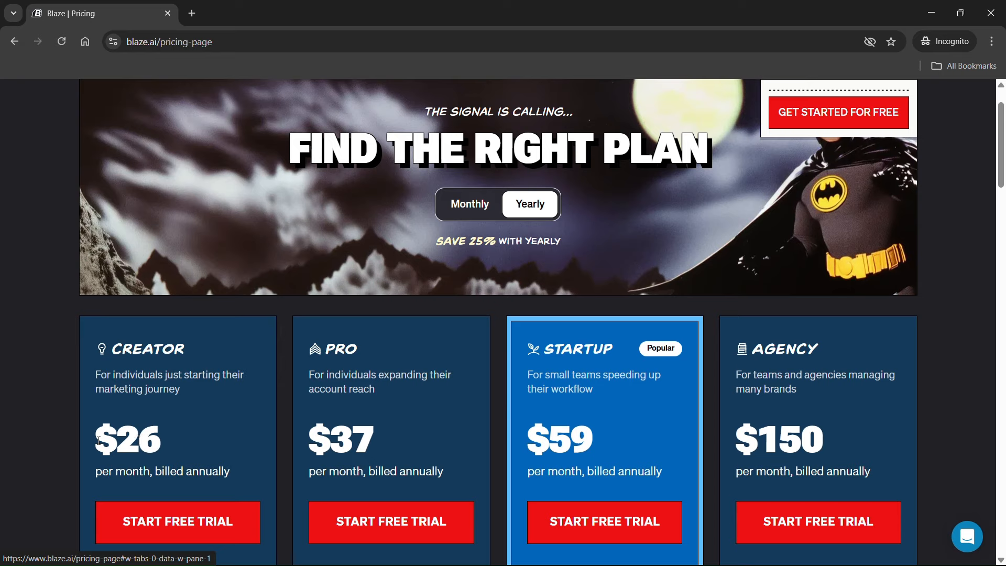
pyautogui.moveTo(98, 441); pyautogui.dragTo(165, 451)
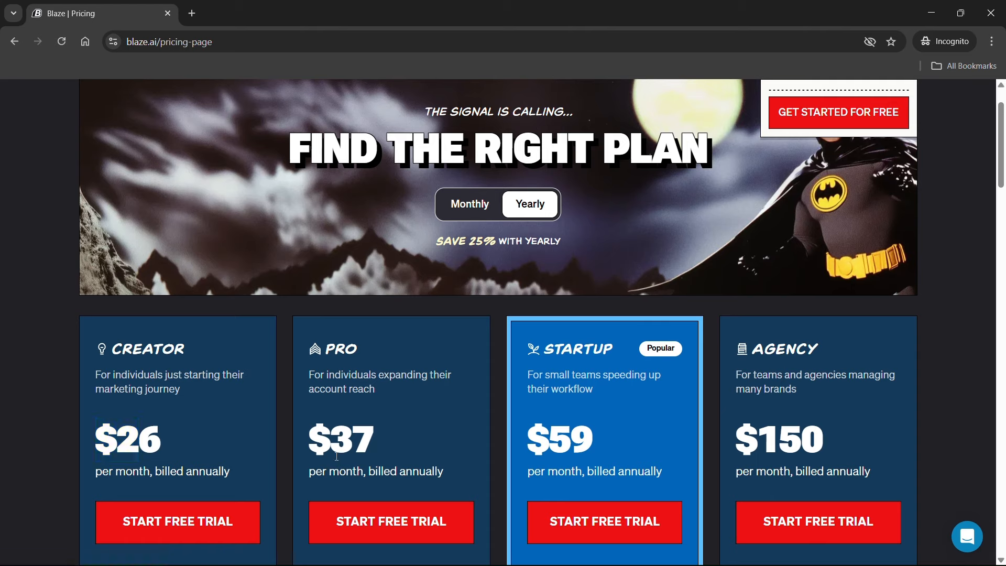
pyautogui.moveTo(310, 440); pyautogui.dragTo(341, 438)
pyautogui.moveTo(530, 432); pyautogui.dragTo(590, 433)
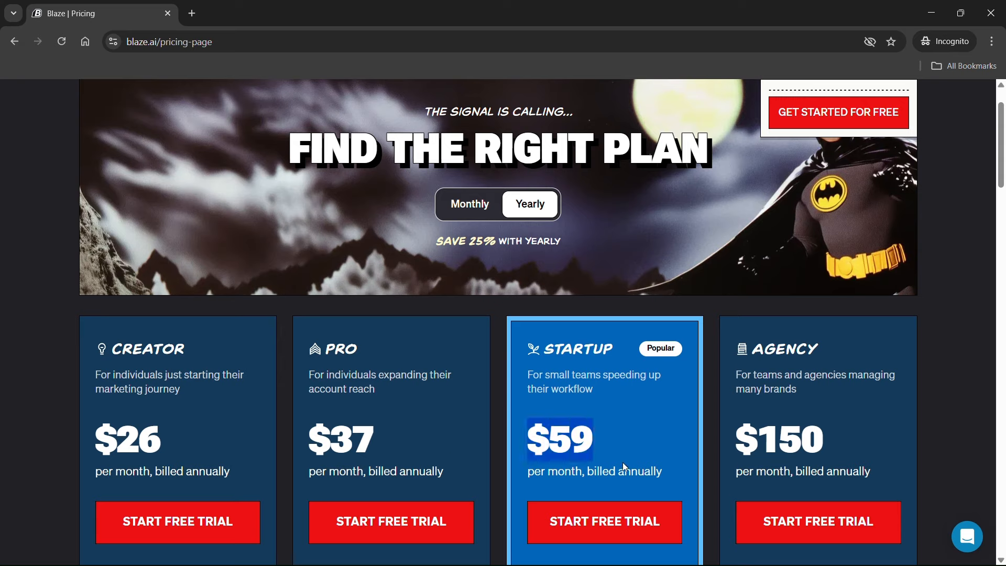
pyautogui.moveTo(620, 472); pyautogui.dragTo(667, 474)
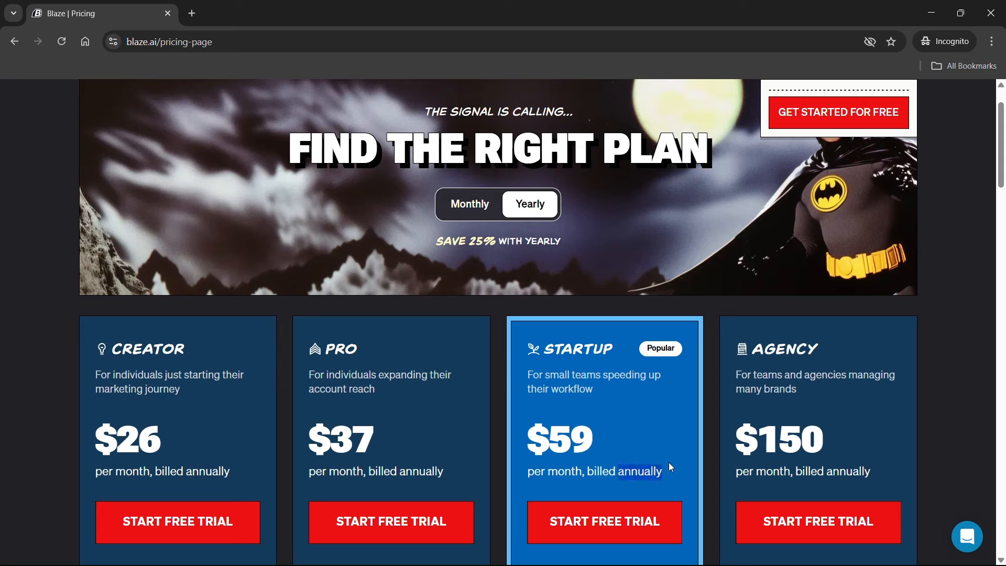
pyautogui.click(668, 450)
pyautogui.moveTo(789, 428); pyautogui.dragTo(820, 427)
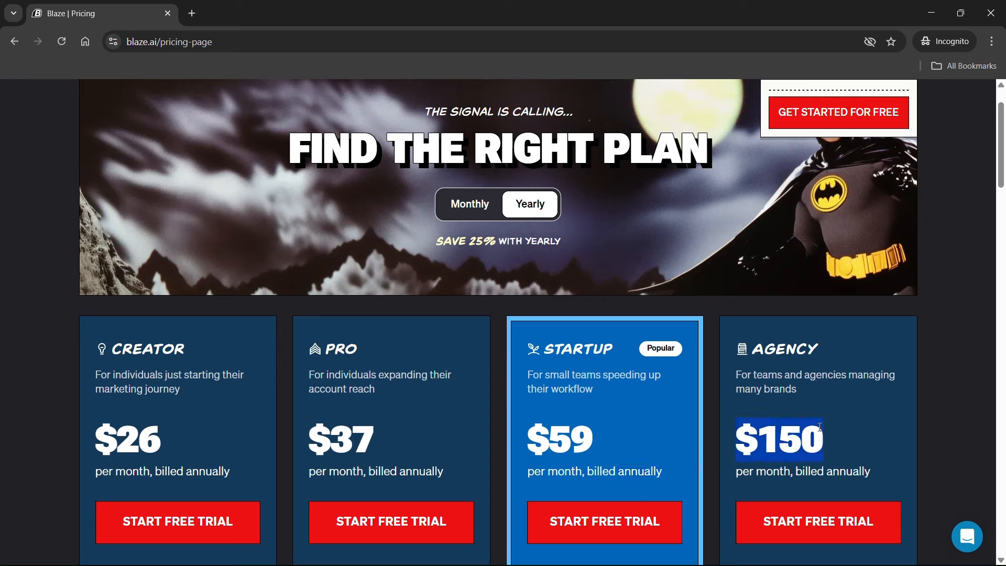
pyautogui.click(830, 471)
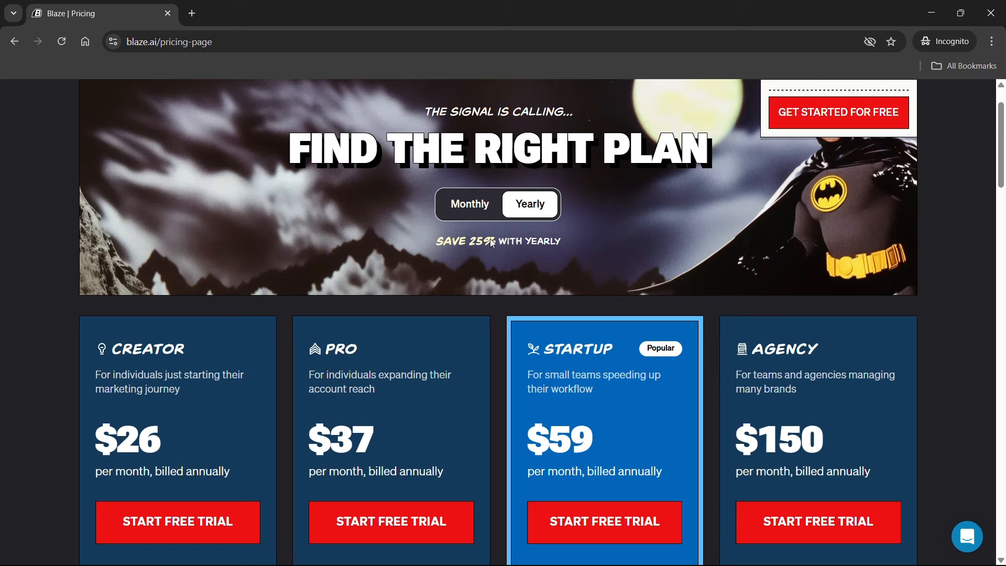
# - Compare the number of seats included in the Creator, Pro, Startup and Agency plans
pyautogui.scroll(-3, 492, 243)
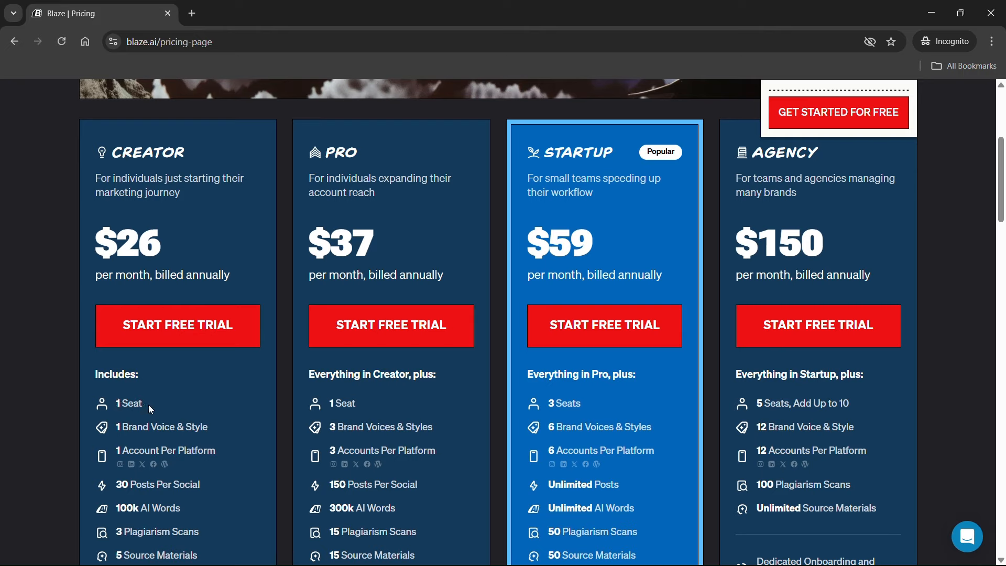
pyautogui.moveTo(116, 406); pyautogui.dragTo(147, 407)
pyautogui.moveTo(328, 409); pyautogui.dragTo(355, 404)
pyautogui.click(378, 406)
pyautogui.moveTo(549, 406); pyautogui.dragTo(583, 404)
pyautogui.click(602, 403)
pyautogui.moveTo(756, 405); pyautogui.dragTo(802, 408)
pyautogui.moveTo(794, 404); pyautogui.dragTo(850, 404)
pyautogui.click(830, 405)
# - Compare the brand voices and styles and the accounts per platform across the four yearly plans
pyautogui.moveTo(118, 432); pyautogui.dragTo(180, 427)
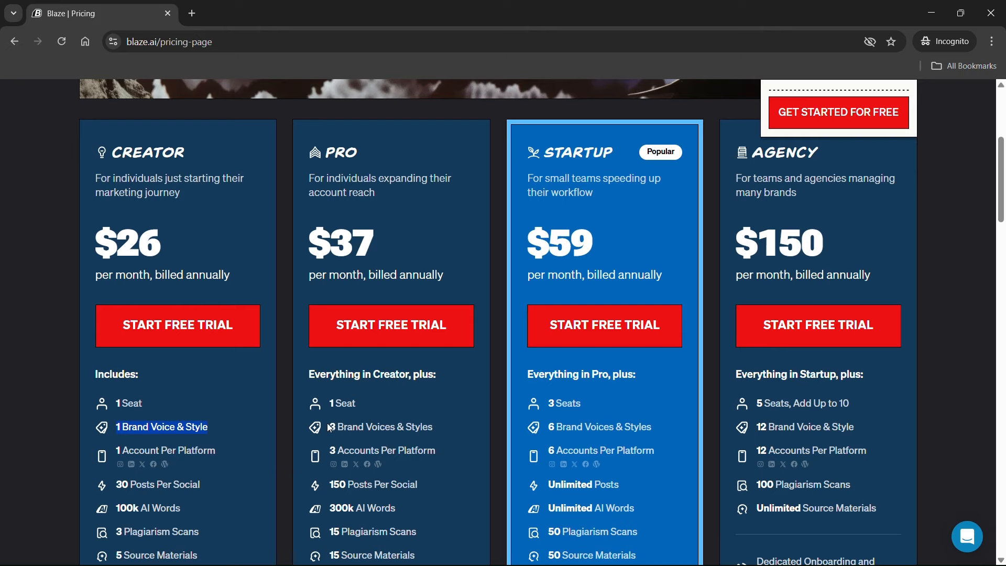
pyautogui.moveTo(330, 429); pyautogui.dragTo(445, 431)
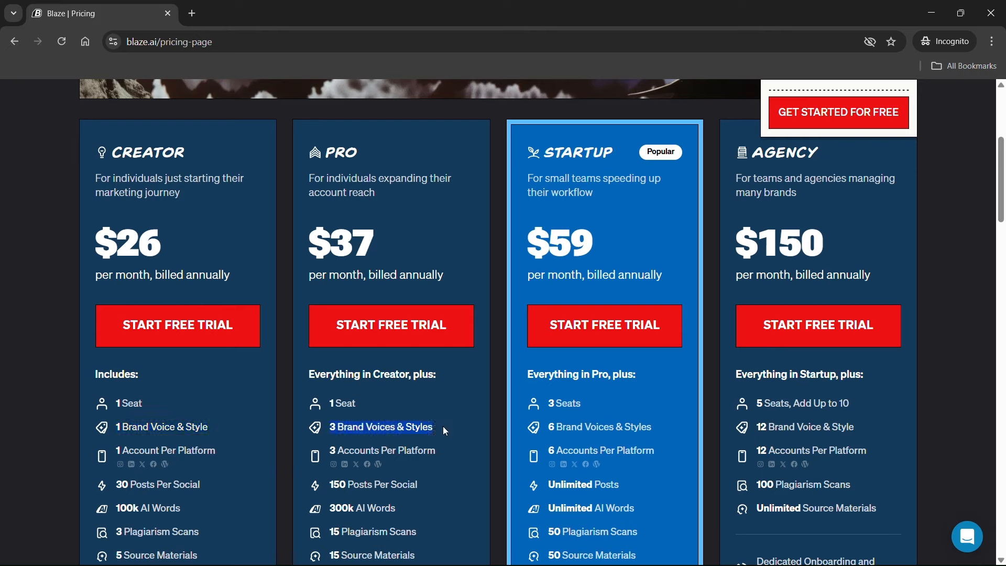
pyautogui.moveTo(549, 429); pyautogui.dragTo(657, 433)
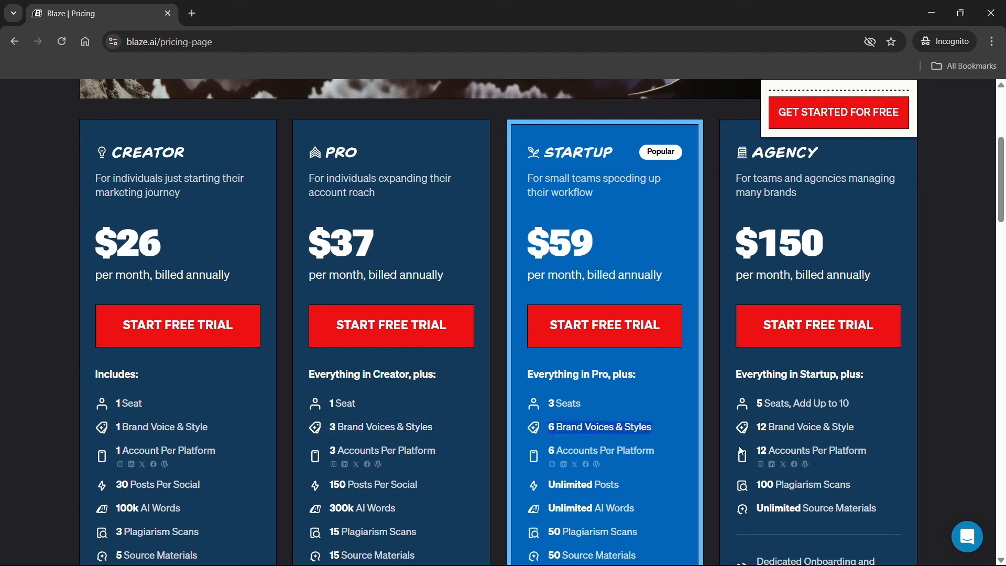
pyautogui.moveTo(756, 427); pyautogui.dragTo(856, 430)
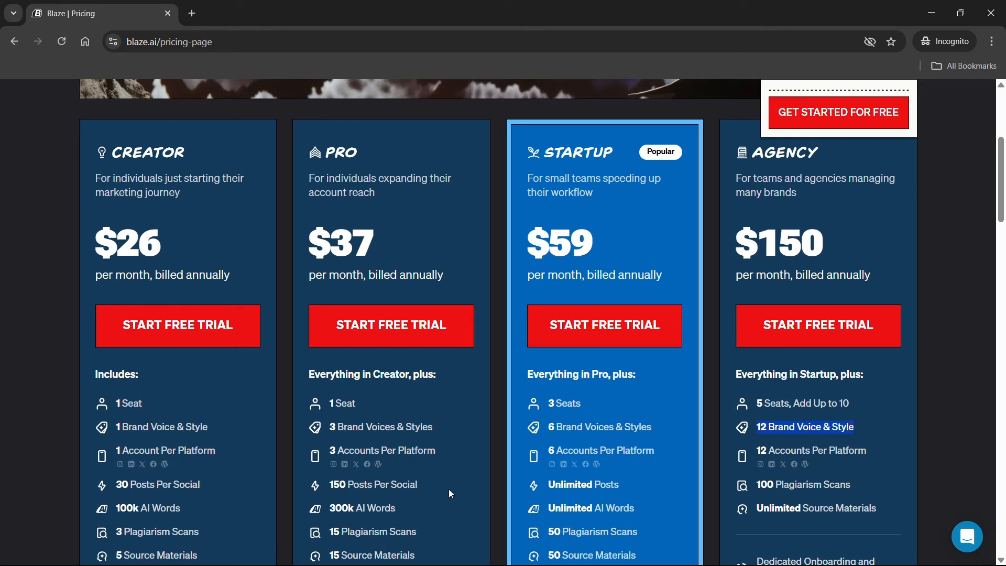
pyautogui.moveTo(114, 449); pyautogui.dragTo(202, 467)
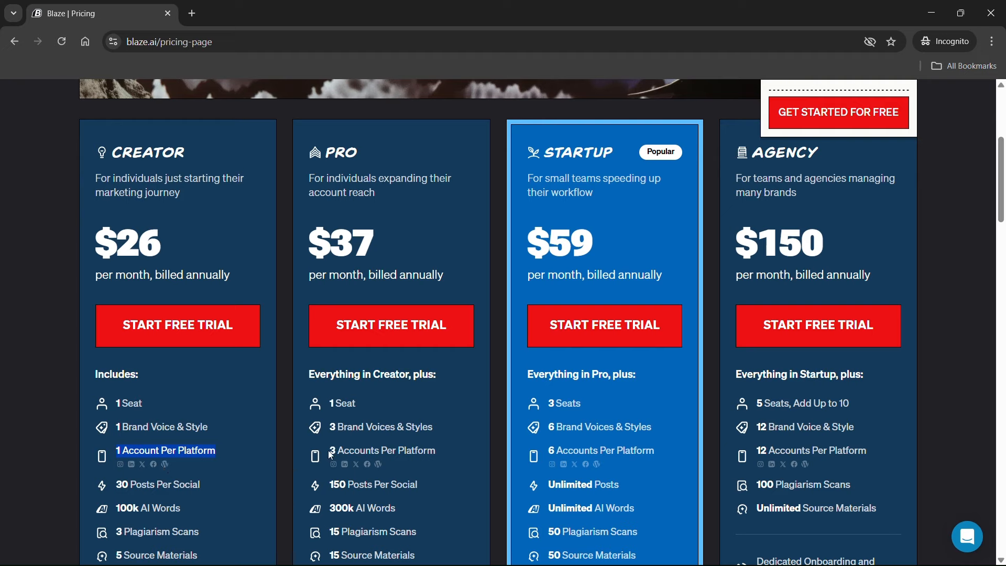
pyautogui.moveTo(328, 451); pyautogui.dragTo(436, 454)
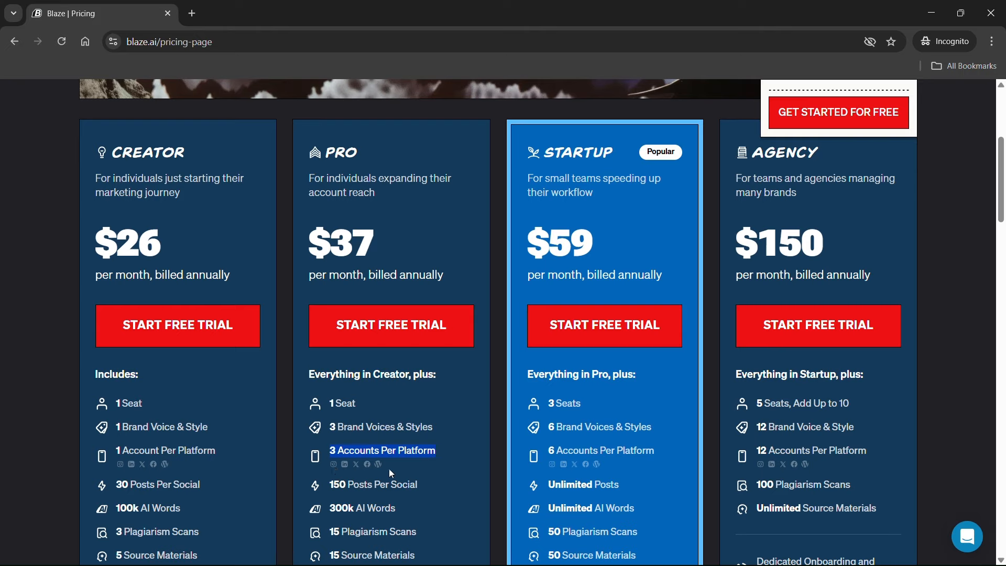
pyautogui.moveTo(548, 452); pyautogui.dragTo(625, 463)
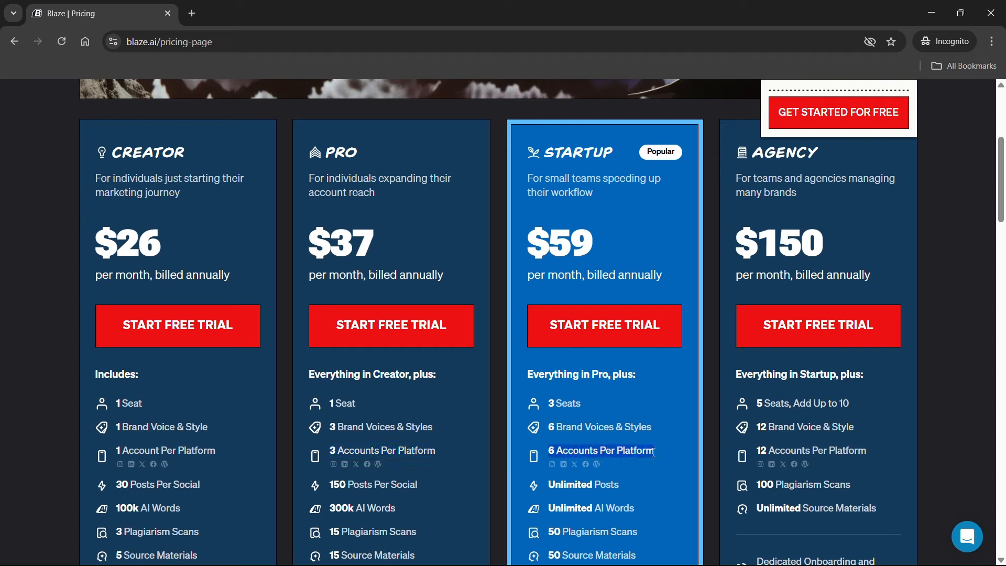
pyautogui.moveTo(758, 451); pyautogui.dragTo(867, 449)
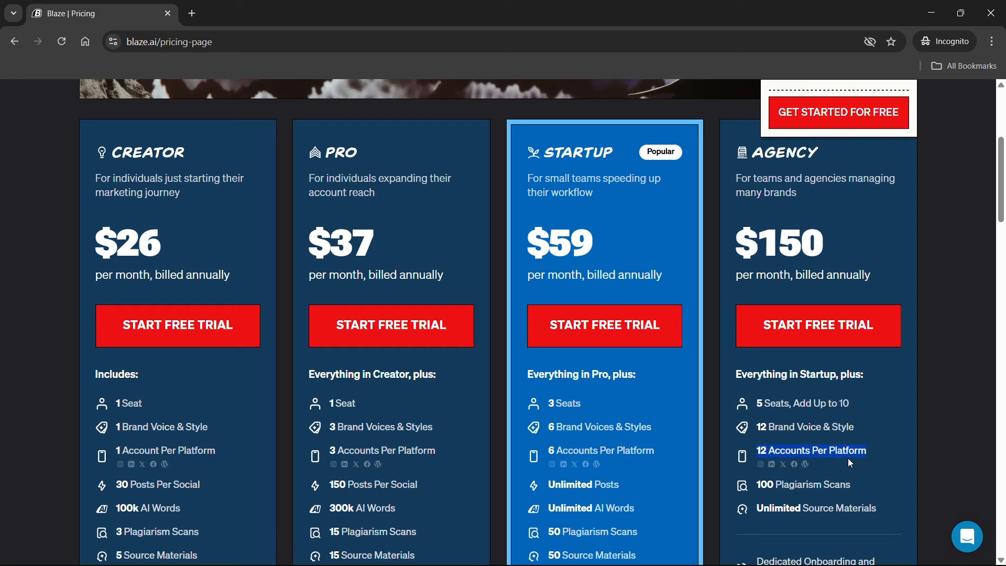
# - Compare the post limits and AI word allowances of the Creator, Pro and Startup plans
pyautogui.scroll(-1, 845, 461)
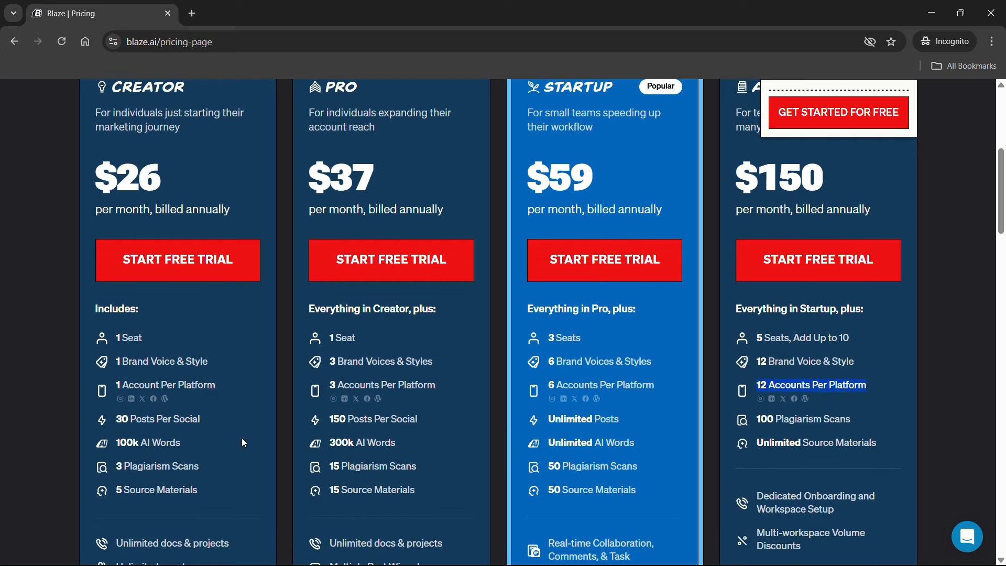
pyautogui.moveTo(117, 420); pyautogui.dragTo(200, 416)
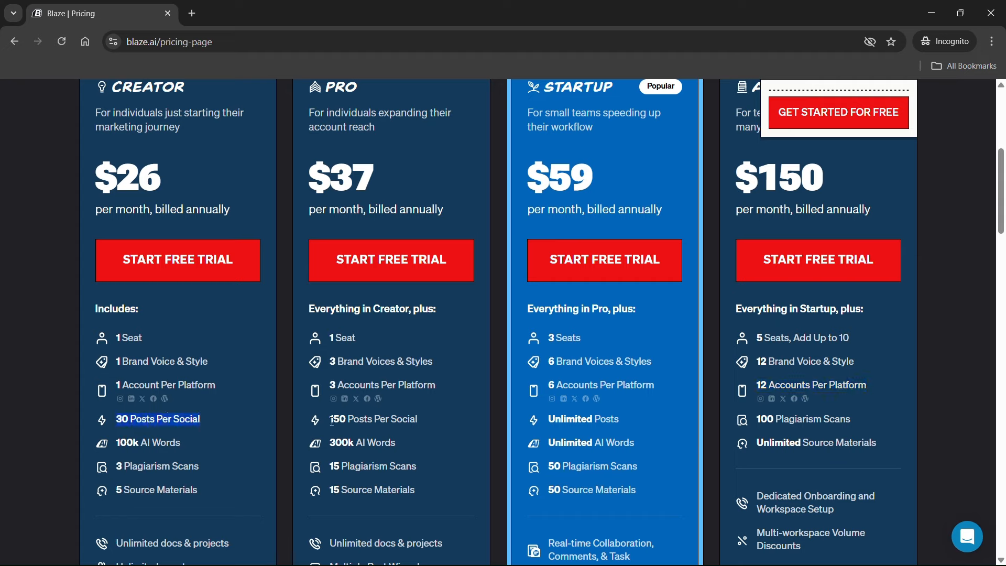
pyautogui.moveTo(330, 420); pyautogui.dragTo(413, 423)
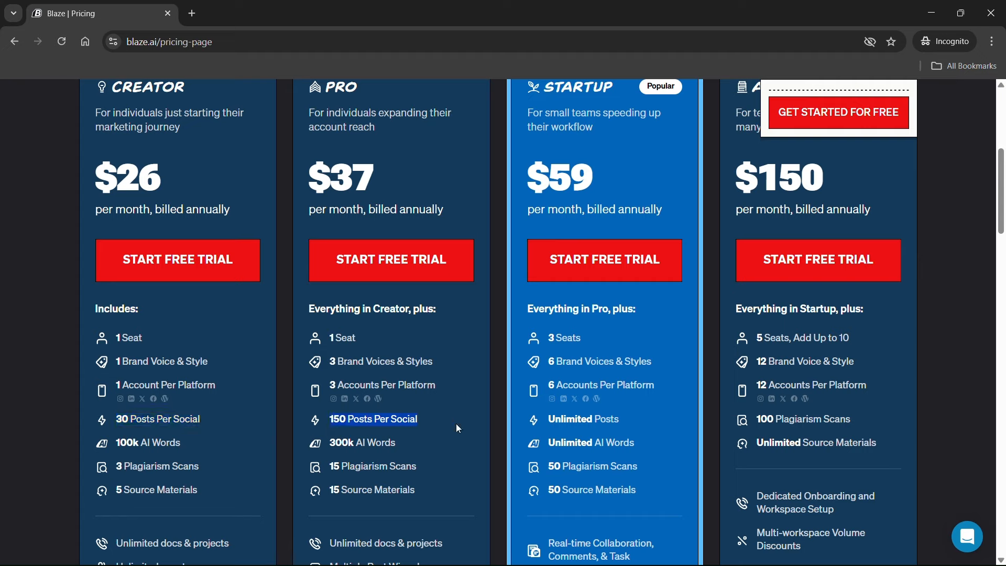
pyautogui.moveTo(549, 419); pyautogui.dragTo(621, 424)
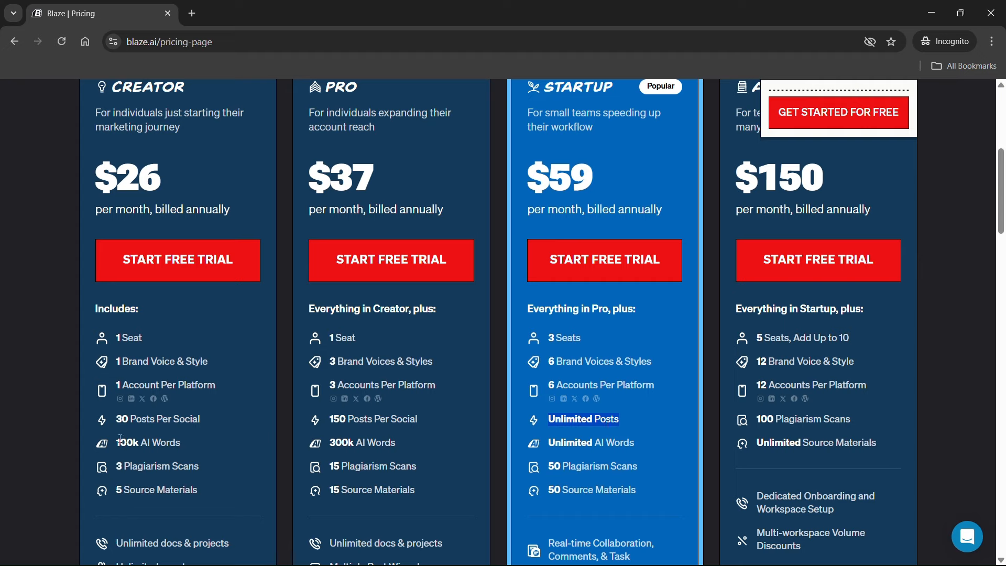
pyautogui.moveTo(117, 441); pyautogui.dragTo(180, 447)
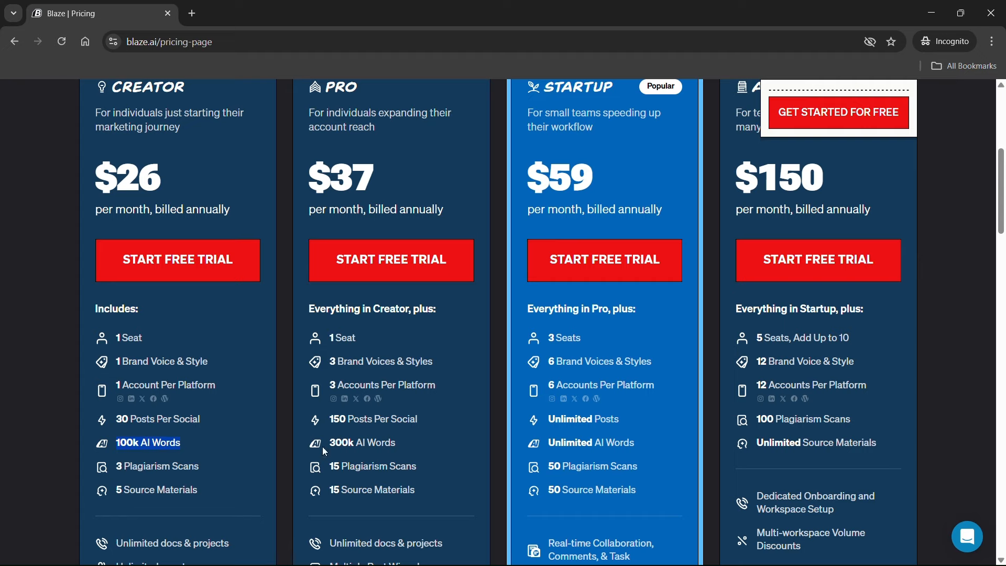
pyautogui.moveTo(332, 442); pyautogui.dragTo(359, 447)
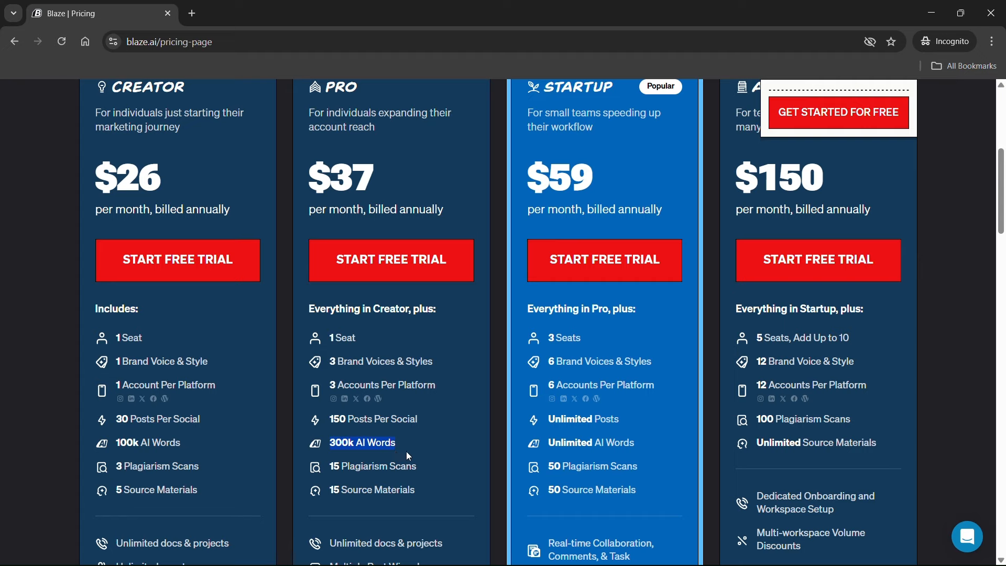
pyautogui.moveTo(550, 443); pyautogui.dragTo(637, 443)
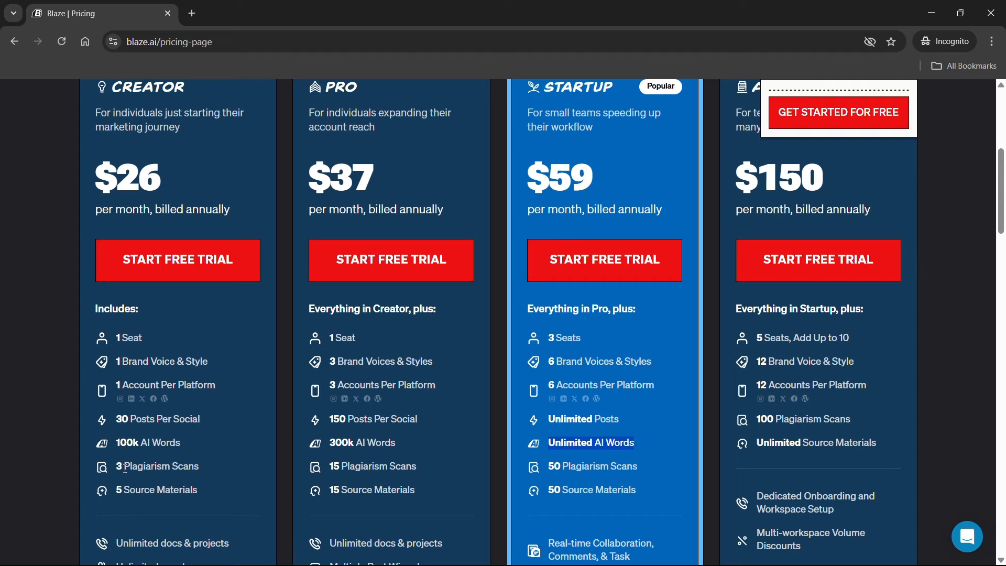
# - Compare the plagiarism scans and source materials included in the Creator, Pro, Startup and Agency plans
pyautogui.moveTo(117, 466); pyautogui.dragTo(180, 467)
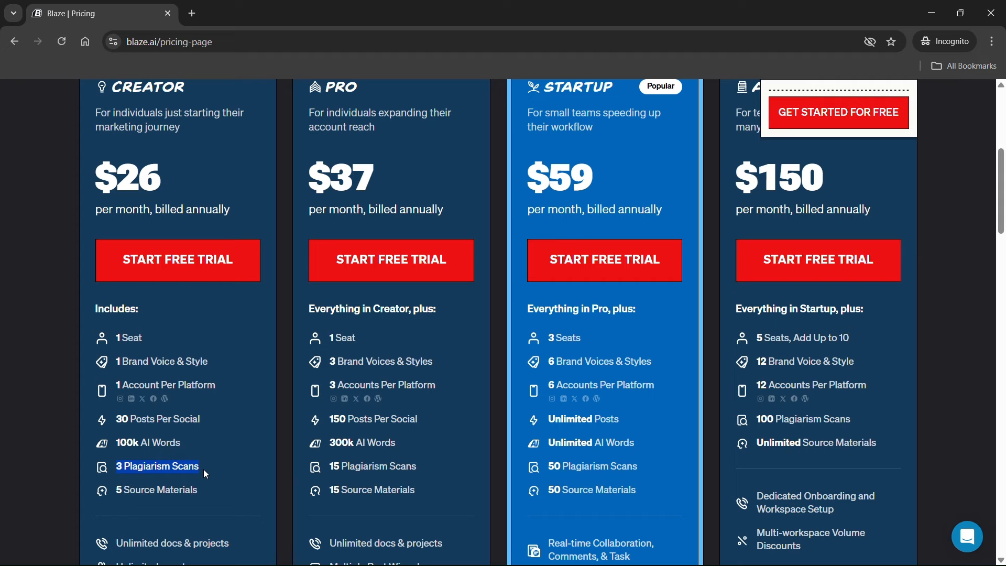
pyautogui.moveTo(331, 466); pyautogui.dragTo(425, 475)
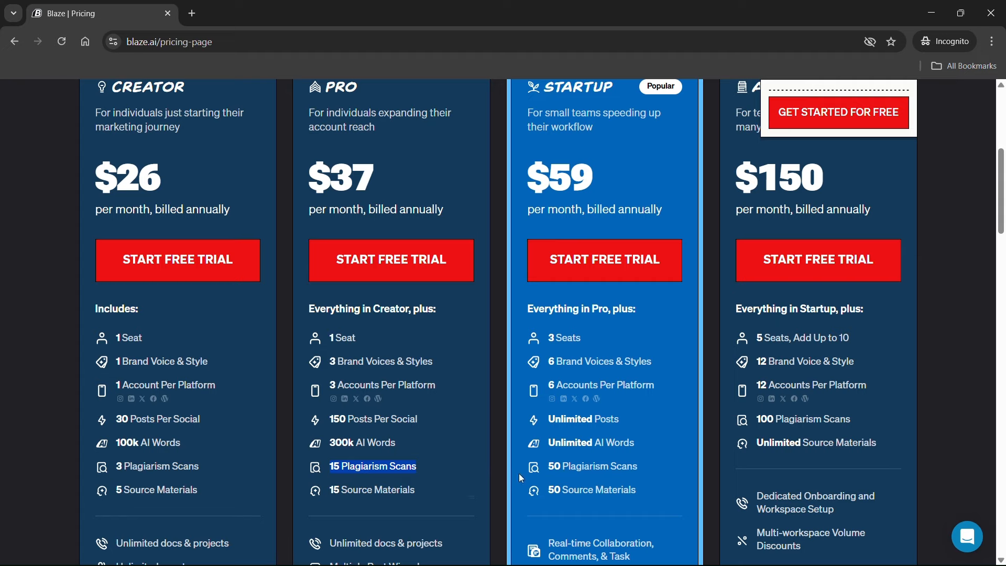
pyautogui.moveTo(549, 465); pyautogui.dragTo(644, 468)
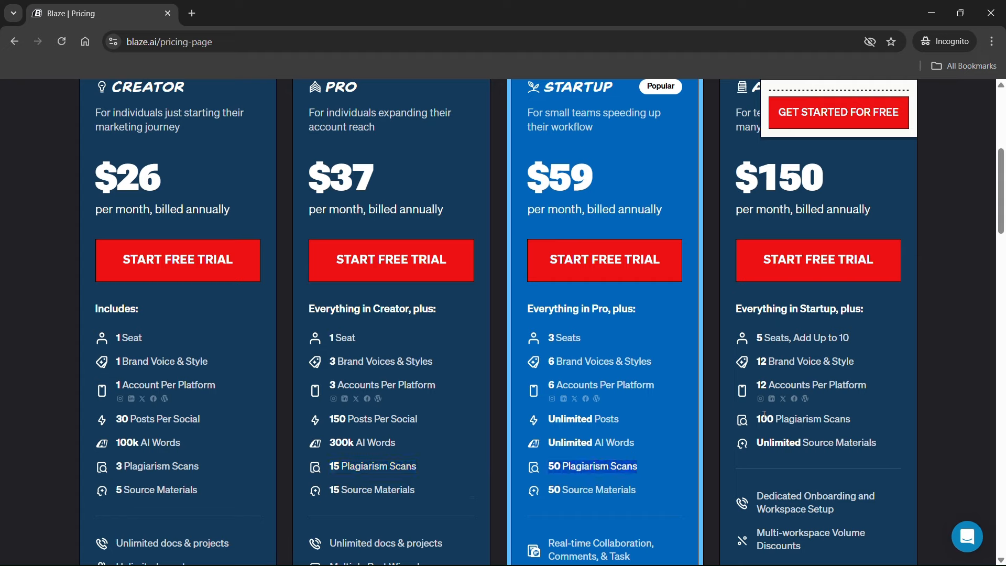
pyautogui.moveTo(757, 418); pyautogui.dragTo(841, 432)
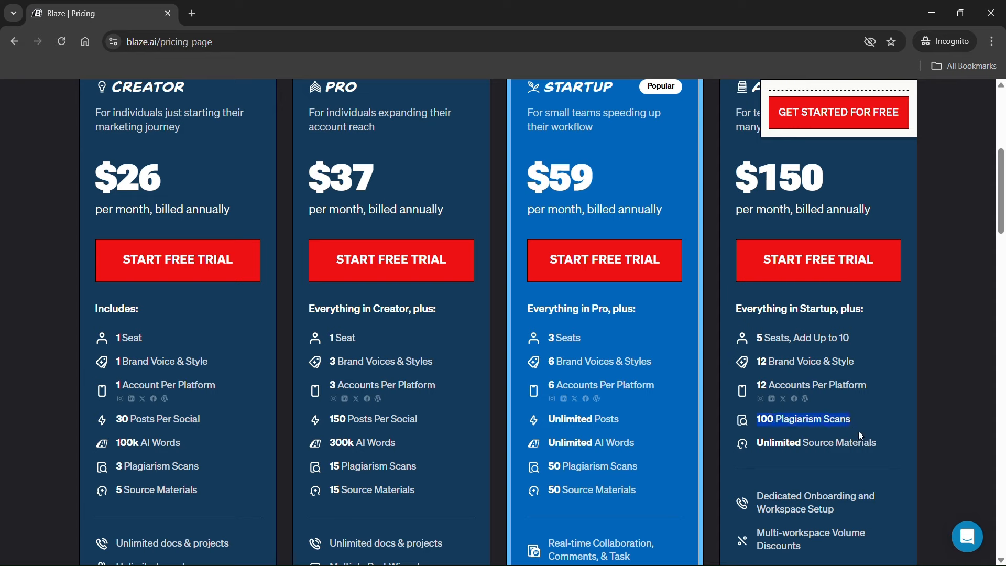
pyautogui.moveTo(114, 489); pyautogui.dragTo(194, 491)
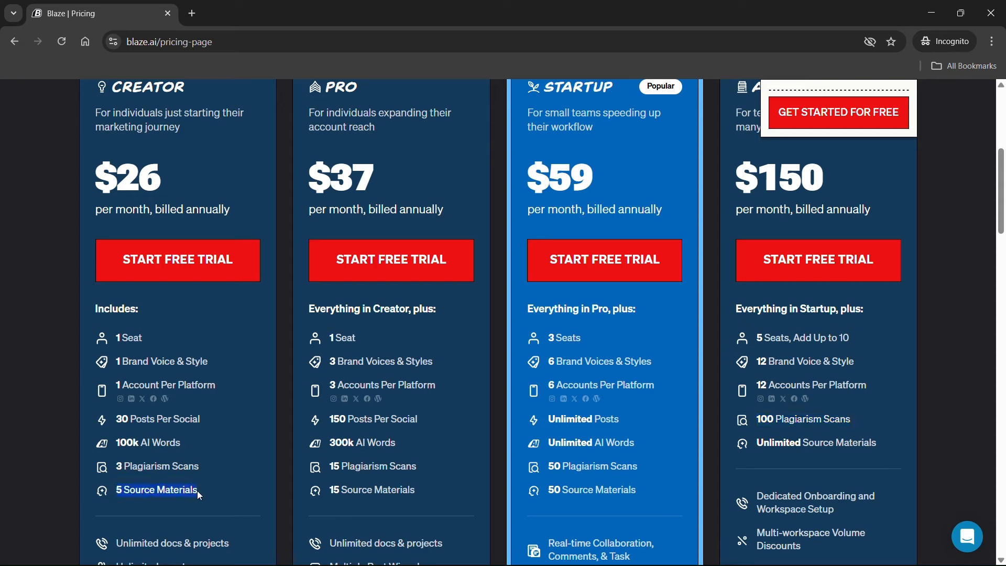
pyautogui.click(328, 488)
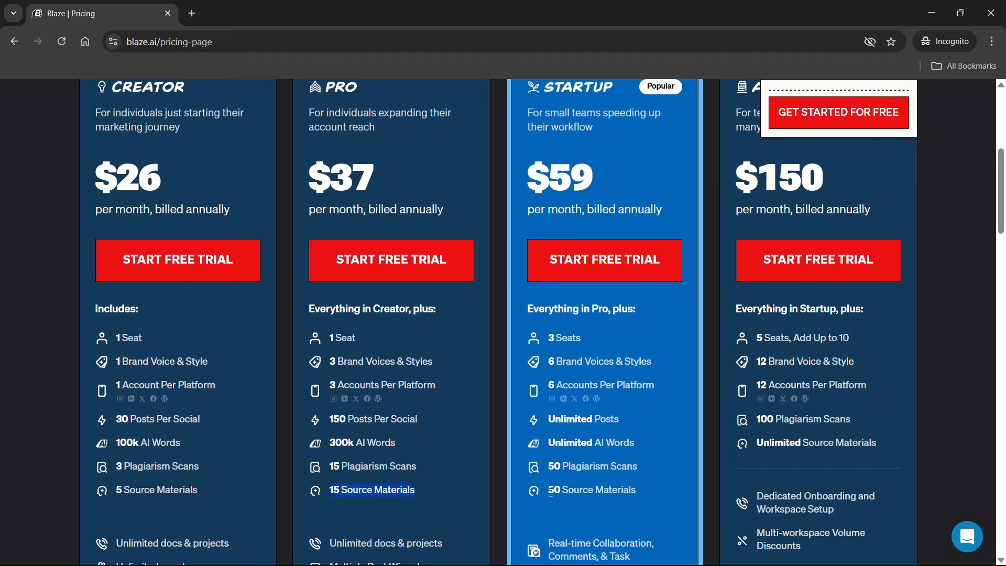
pyautogui.moveTo(550, 491); pyautogui.dragTo(645, 501)
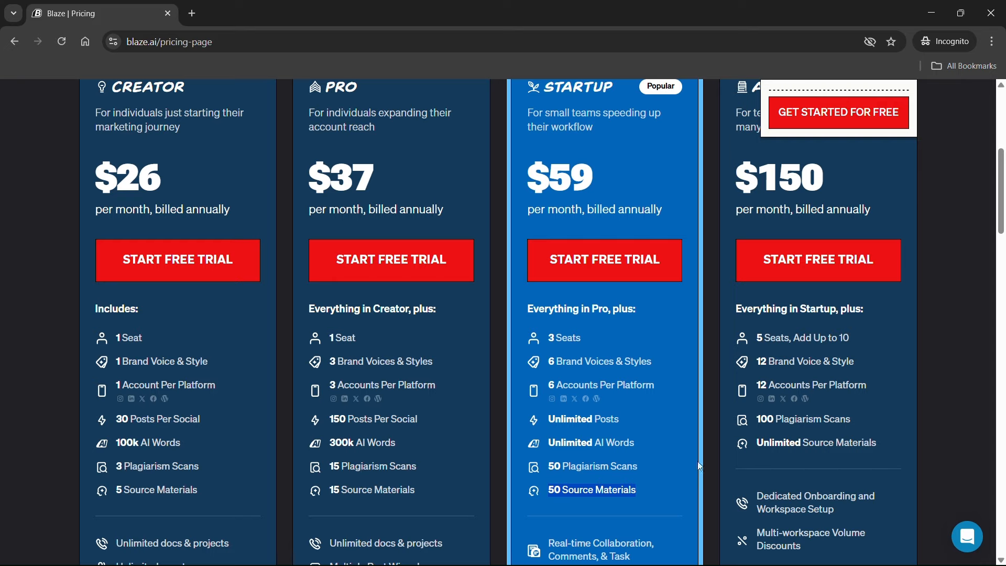
pyautogui.moveTo(760, 442); pyautogui.dragTo(880, 445)
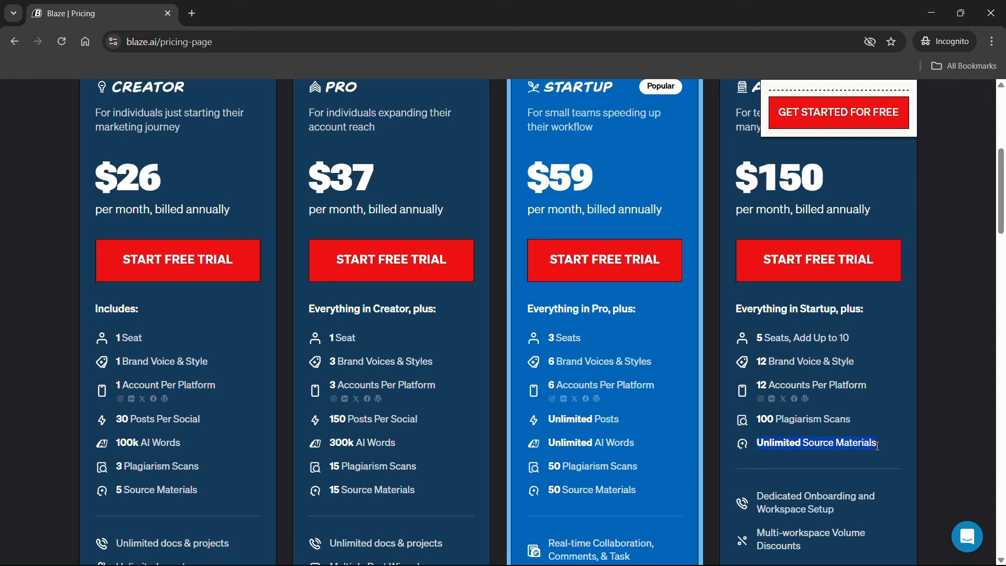
pyautogui.click(780, 442)
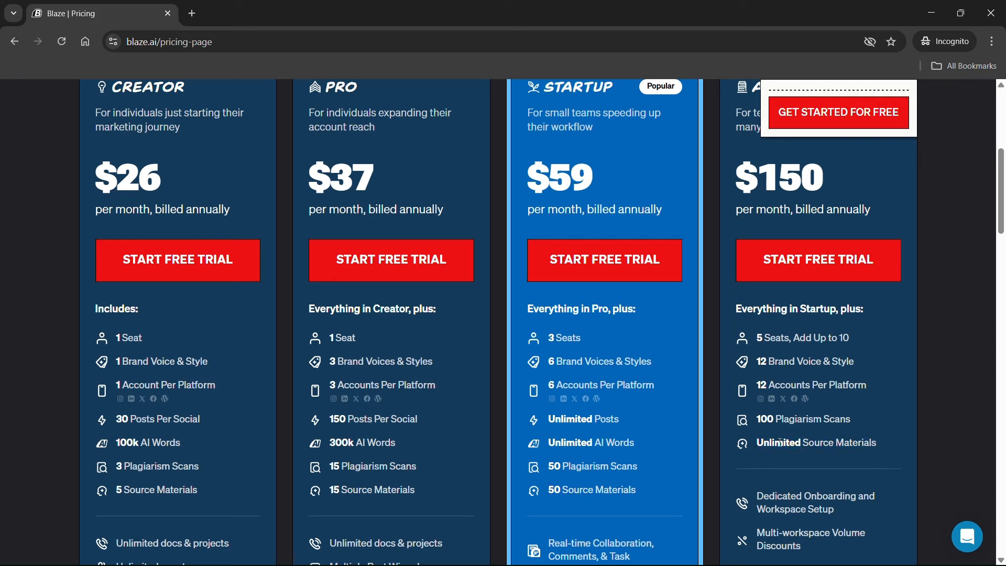
# - Review the additional features listed beneath the usage limits of each plan, from Creator to Agency
pyautogui.scroll(-3, 779, 442)
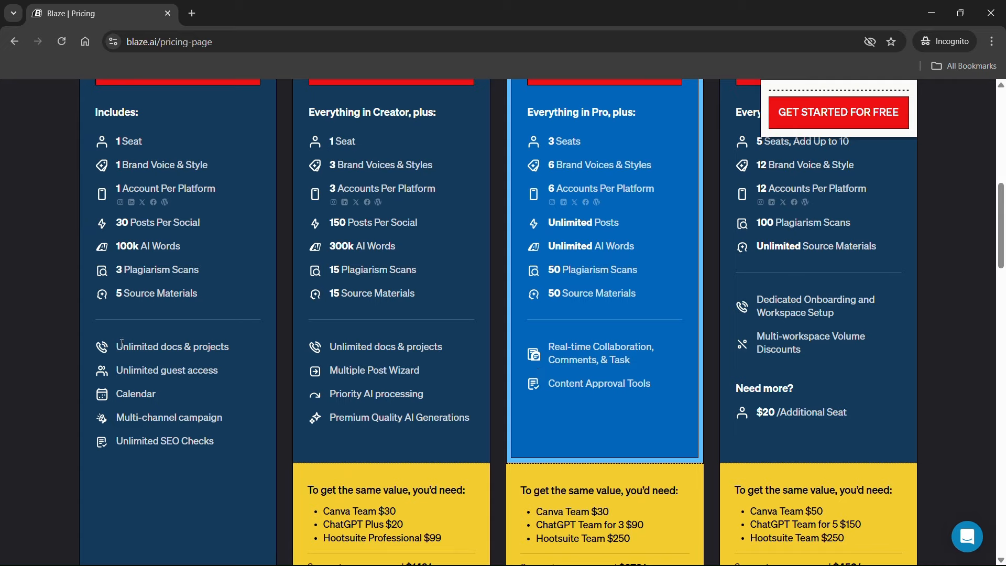
pyautogui.moveTo(151, 346); pyautogui.dragTo(211, 443)
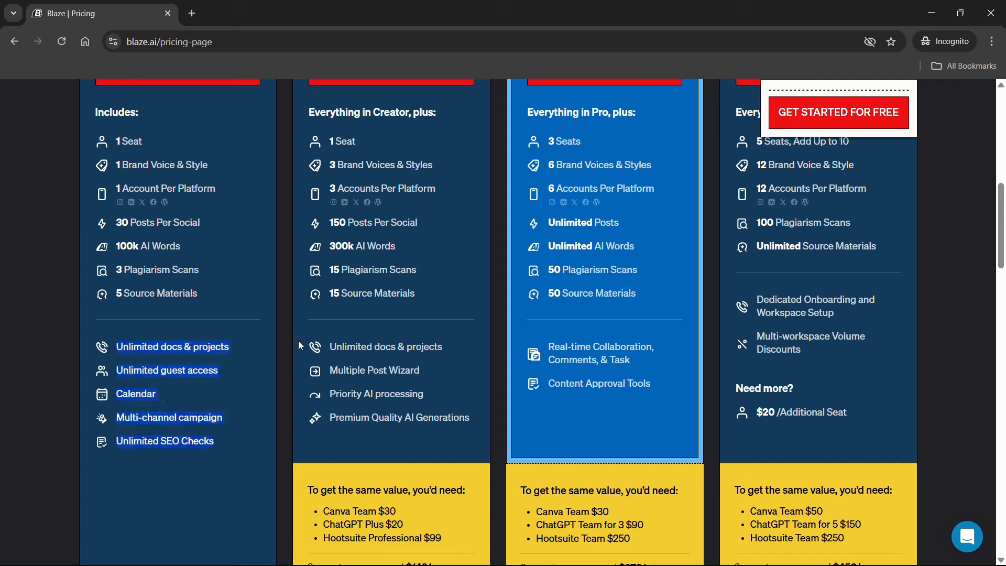
pyautogui.moveTo(319, 341); pyautogui.dragTo(481, 435)
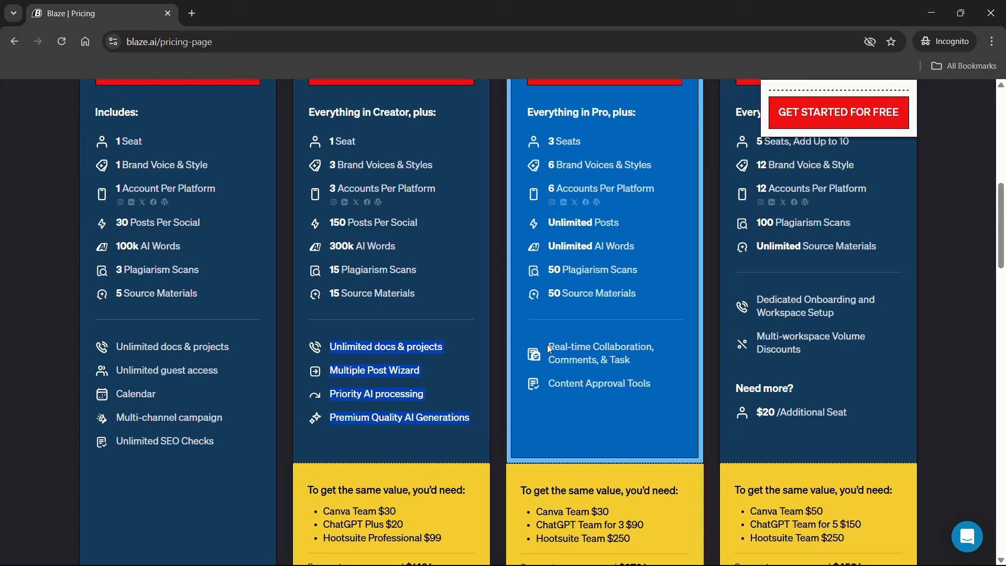
pyautogui.moveTo(528, 346); pyautogui.dragTo(653, 397)
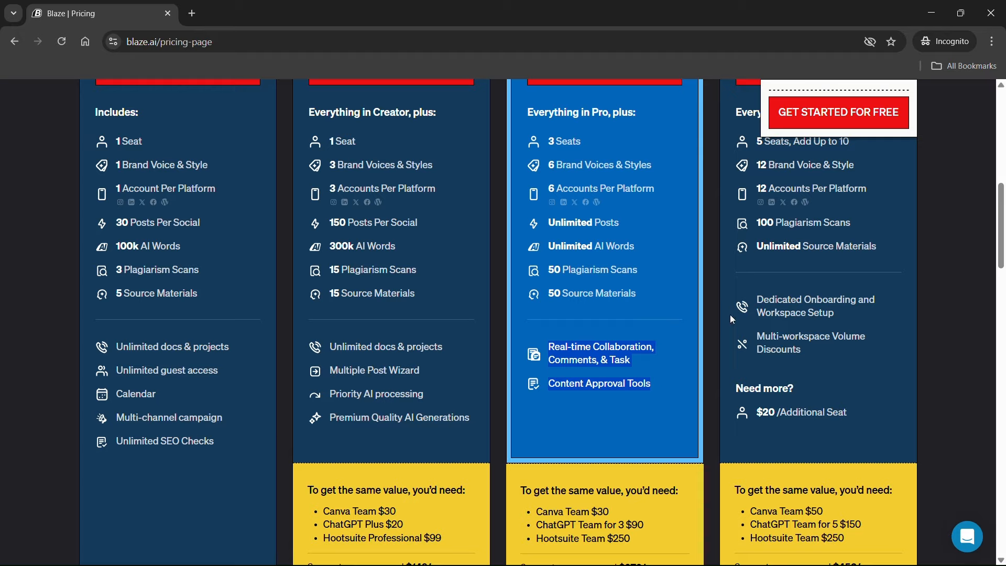
pyautogui.moveTo(755, 298); pyautogui.dragTo(812, 355)
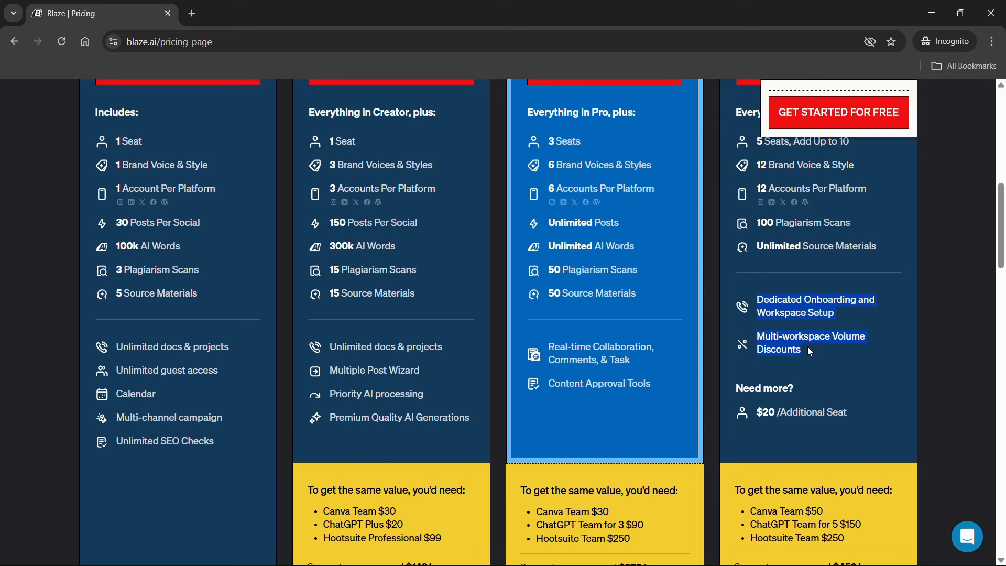
pyautogui.click(807, 347)
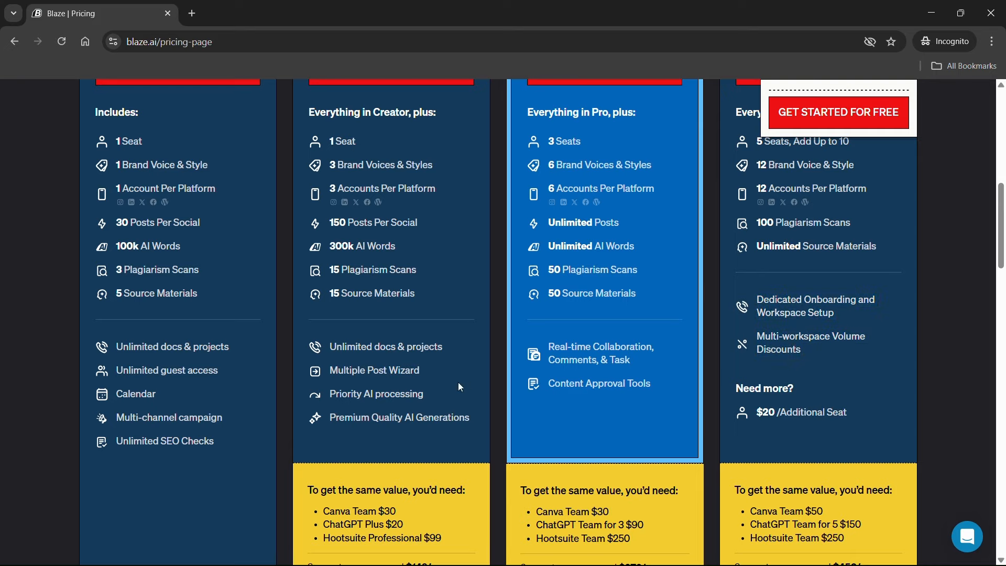
# - Examine the costs of getting the same value from Canva, ChatGPT and Hootsuite under the Pro, Startup and Agency plans
pyautogui.scroll(-3, 450, 384)
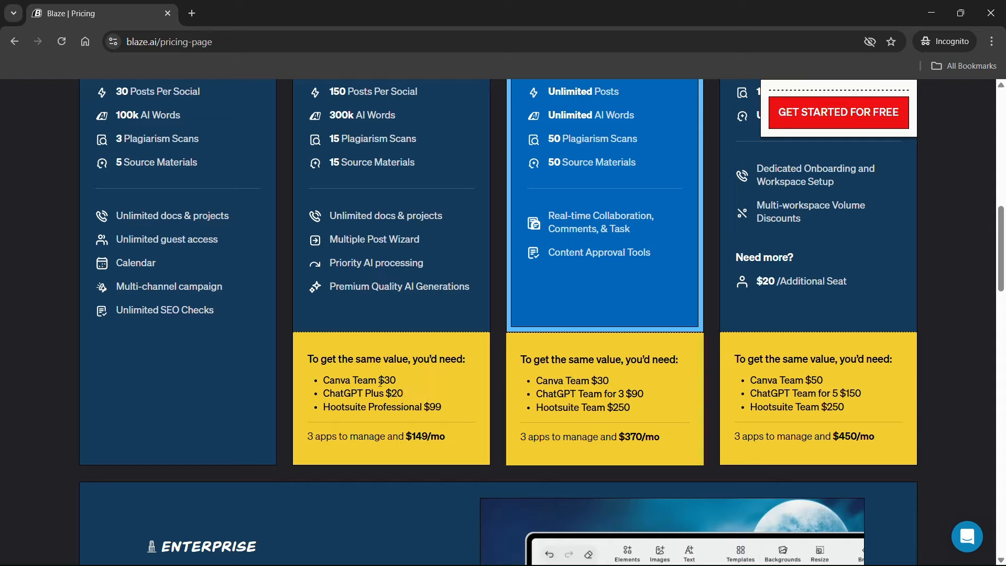
pyautogui.moveTo(378, 381); pyautogui.dragTo(441, 410)
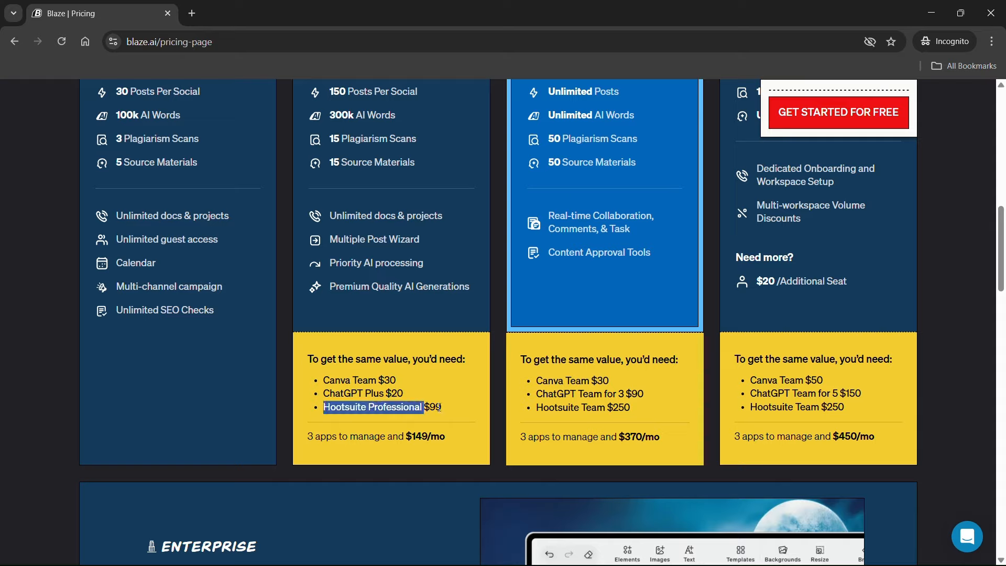
pyautogui.doubleClick(437, 408)
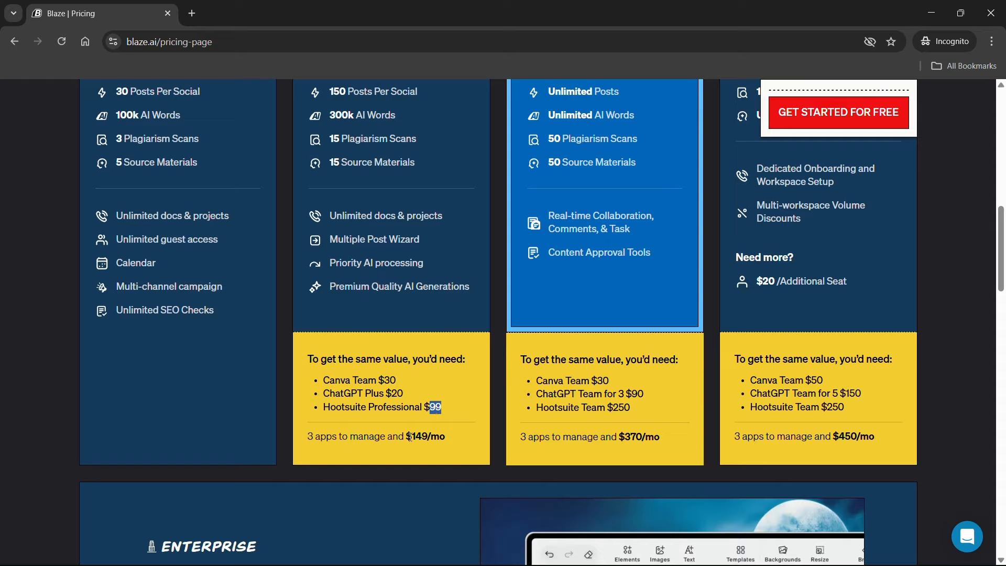
pyautogui.moveTo(406, 436); pyautogui.dragTo(427, 436)
pyautogui.click(442, 438)
pyautogui.moveTo(592, 381); pyautogui.dragTo(631, 406)
pyautogui.moveTo(619, 436); pyautogui.dragTo(640, 436)
pyautogui.click(660, 440)
pyautogui.moveTo(805, 381); pyautogui.dragTo(862, 397)
pyautogui.moveTo(822, 408); pyautogui.dragTo(844, 408)
pyautogui.moveTo(833, 435); pyautogui.dragTo(856, 436)
# - Check the Enterprise plan's yearly-billed price and return to the start of the pricing page
pyautogui.scroll(-4, 601, 435)
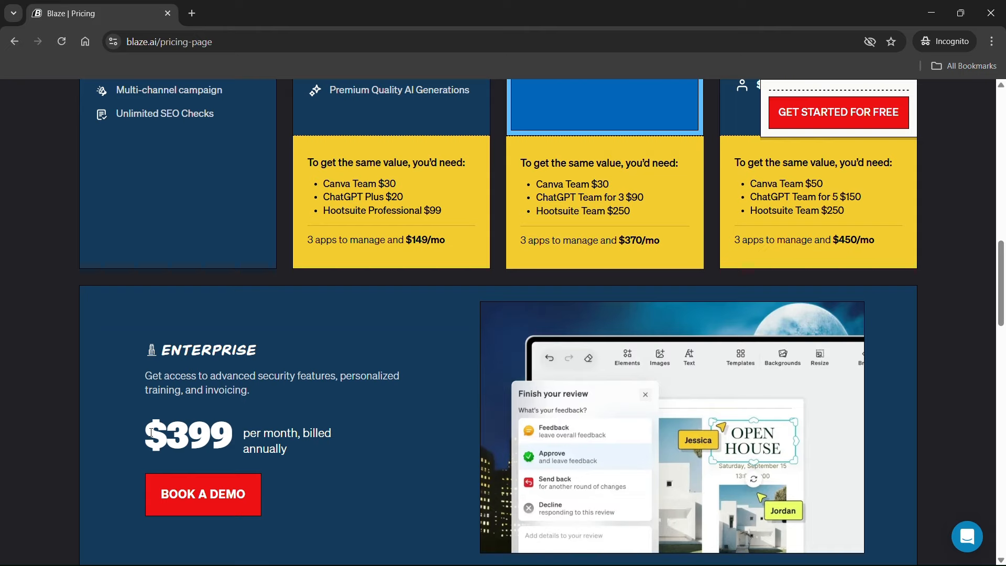
pyautogui.moveTo(209, 432); pyautogui.dragTo(216, 433)
pyautogui.scroll(15, 216, 433)
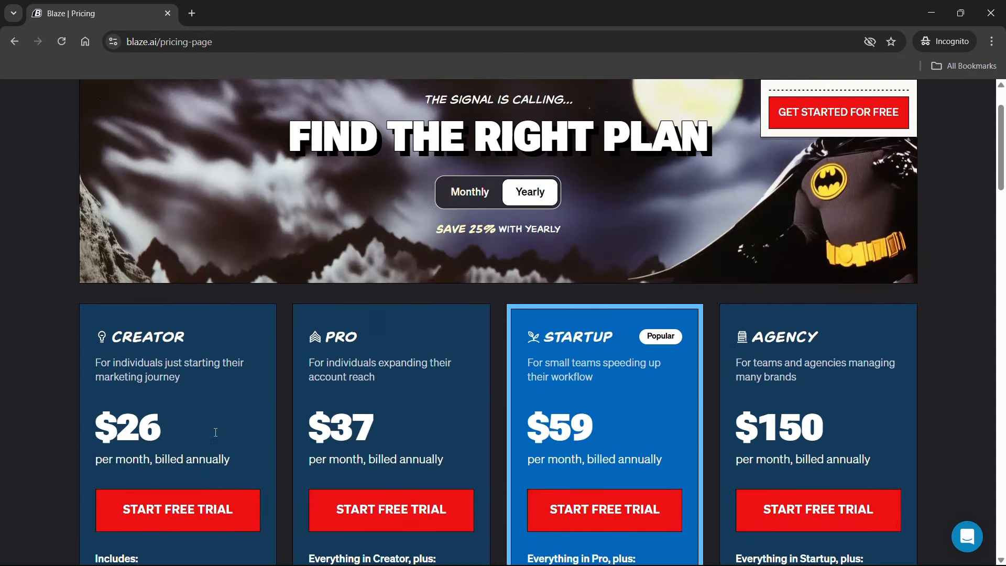